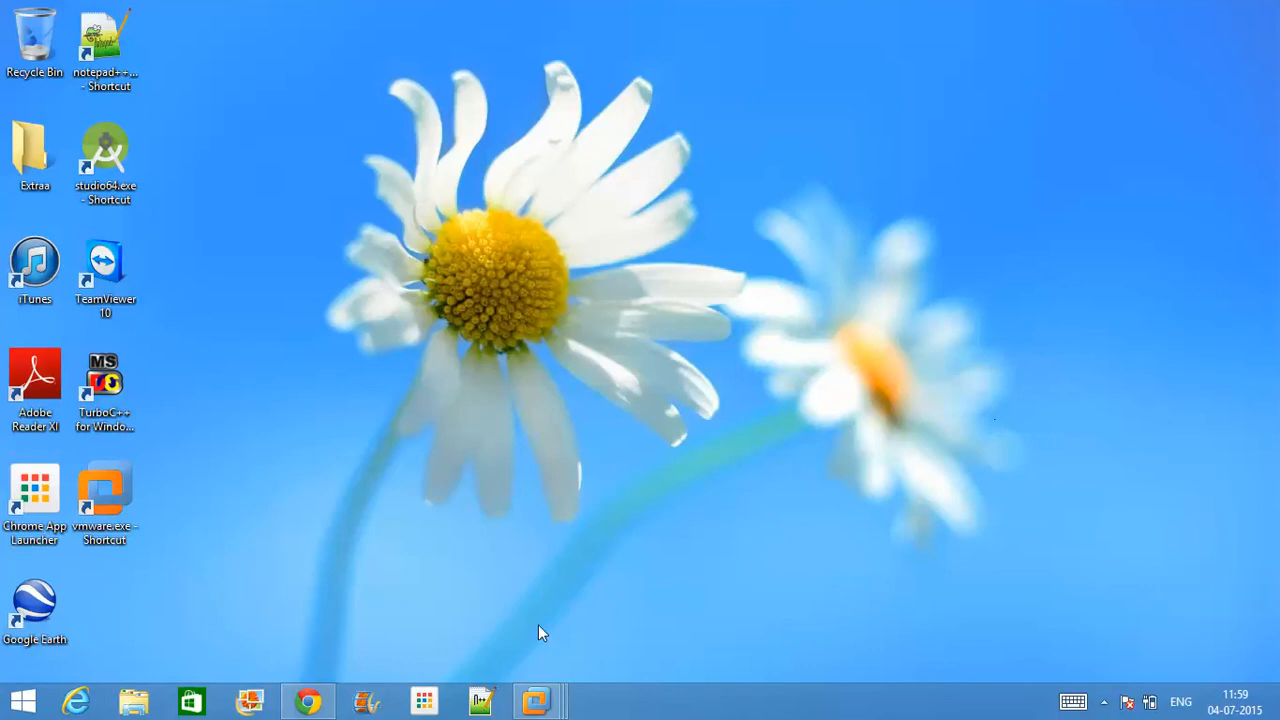
Step: Bring the Windows Server VM session with Enterprise Manager's HR document classes to full screen
left_click(553, 708)
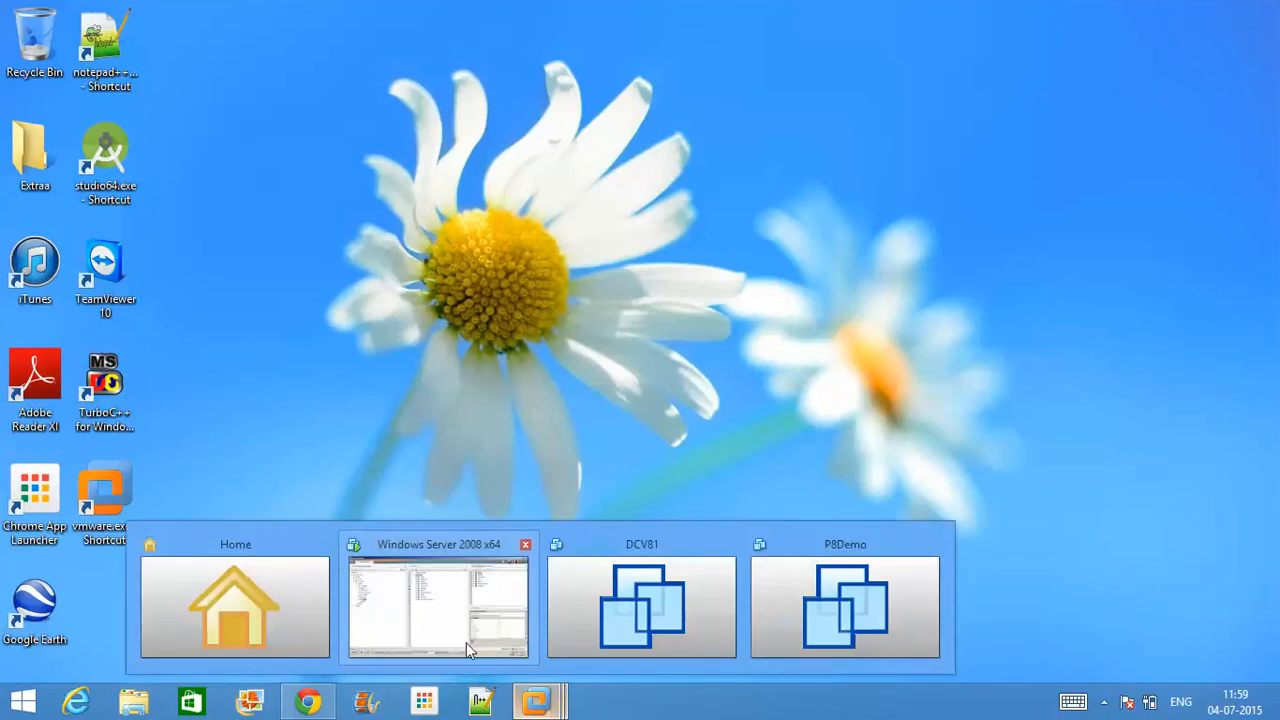
left_click(440, 610)
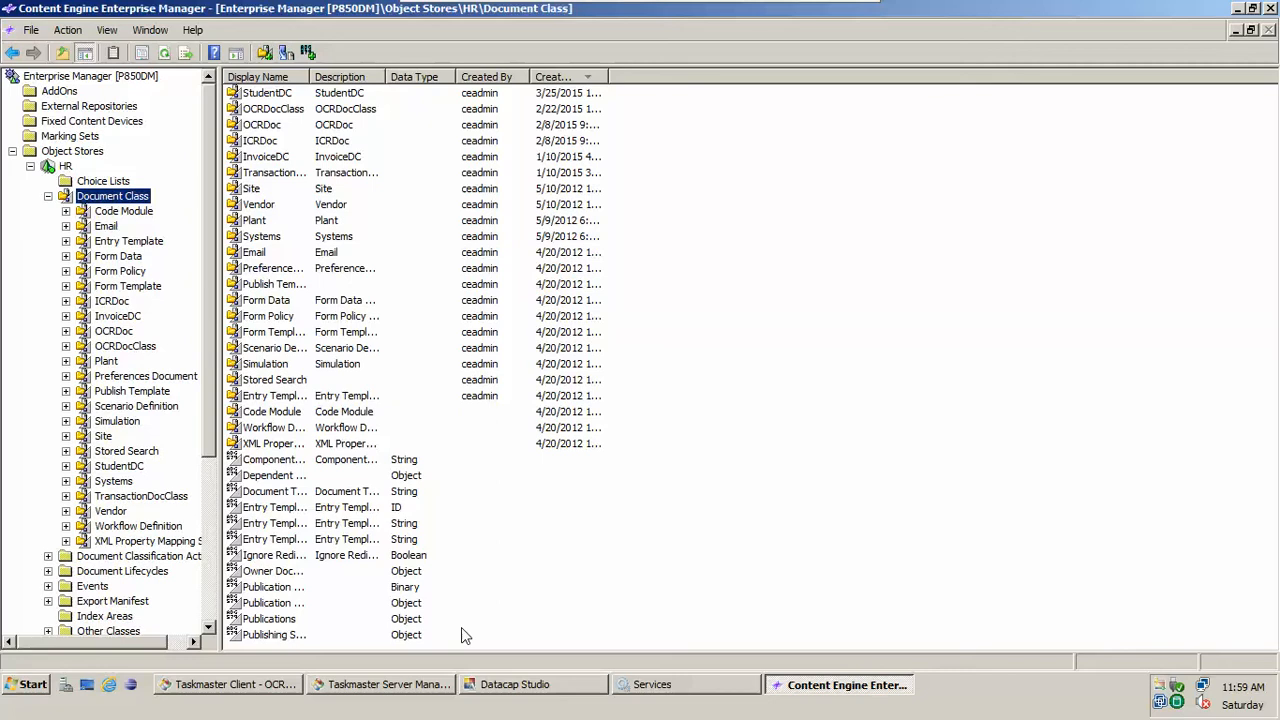
left_click(515, 684)
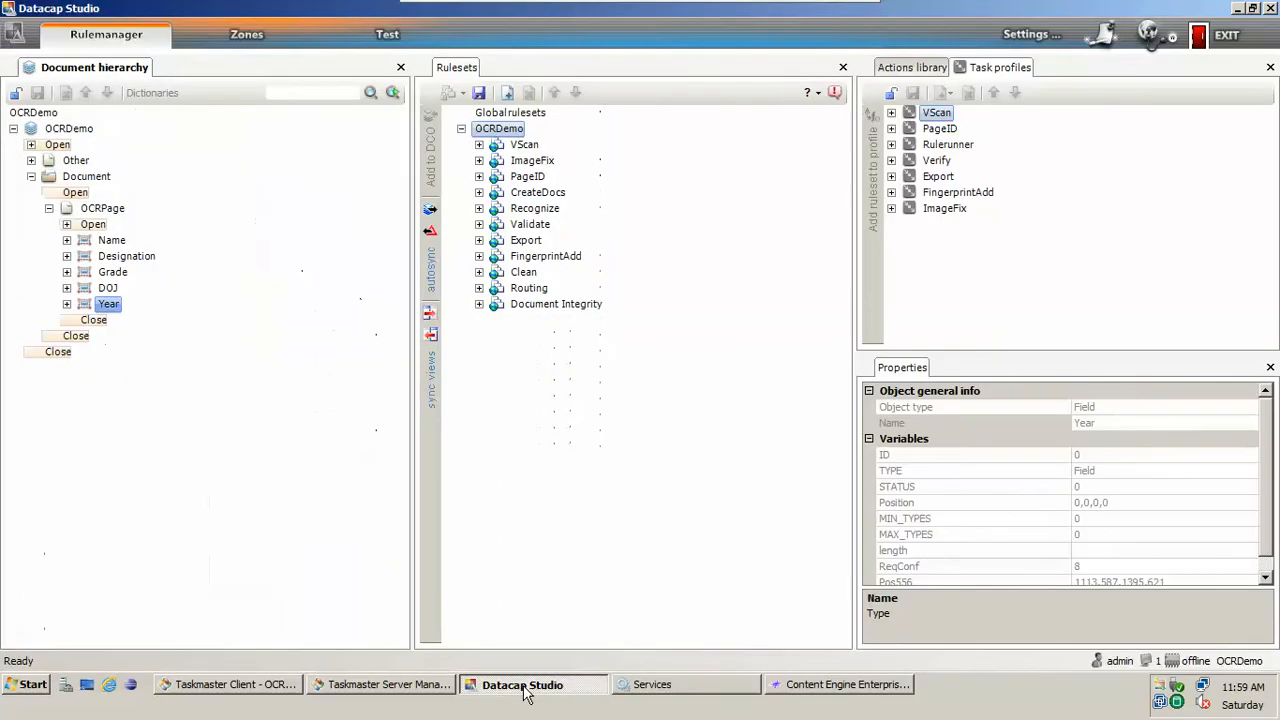
left_click(633, 534)
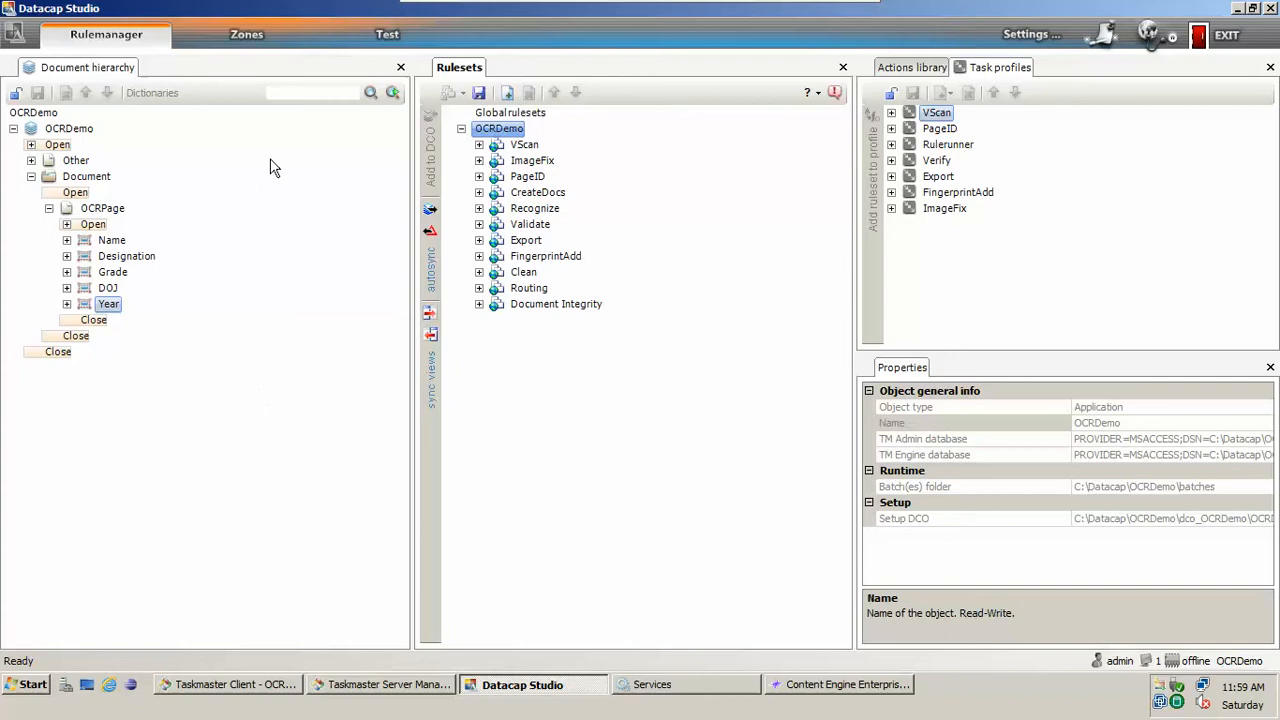
left_click(247, 34)
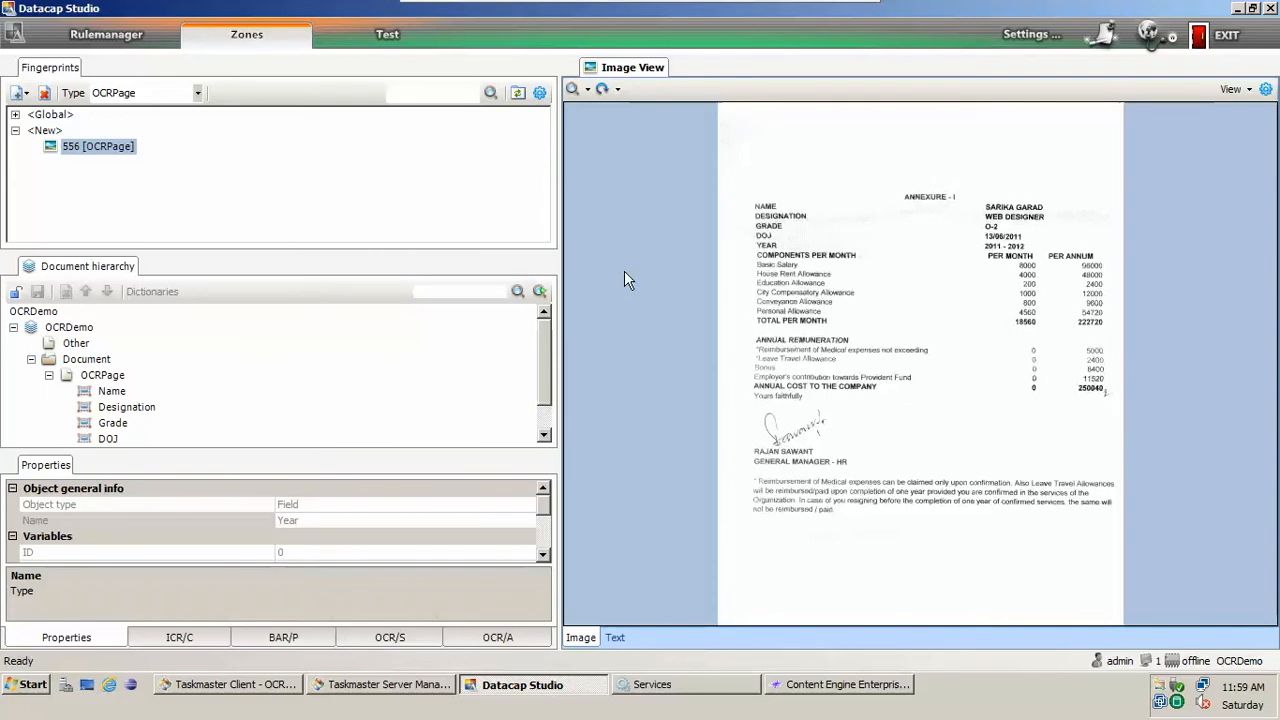
left_click(107, 34)
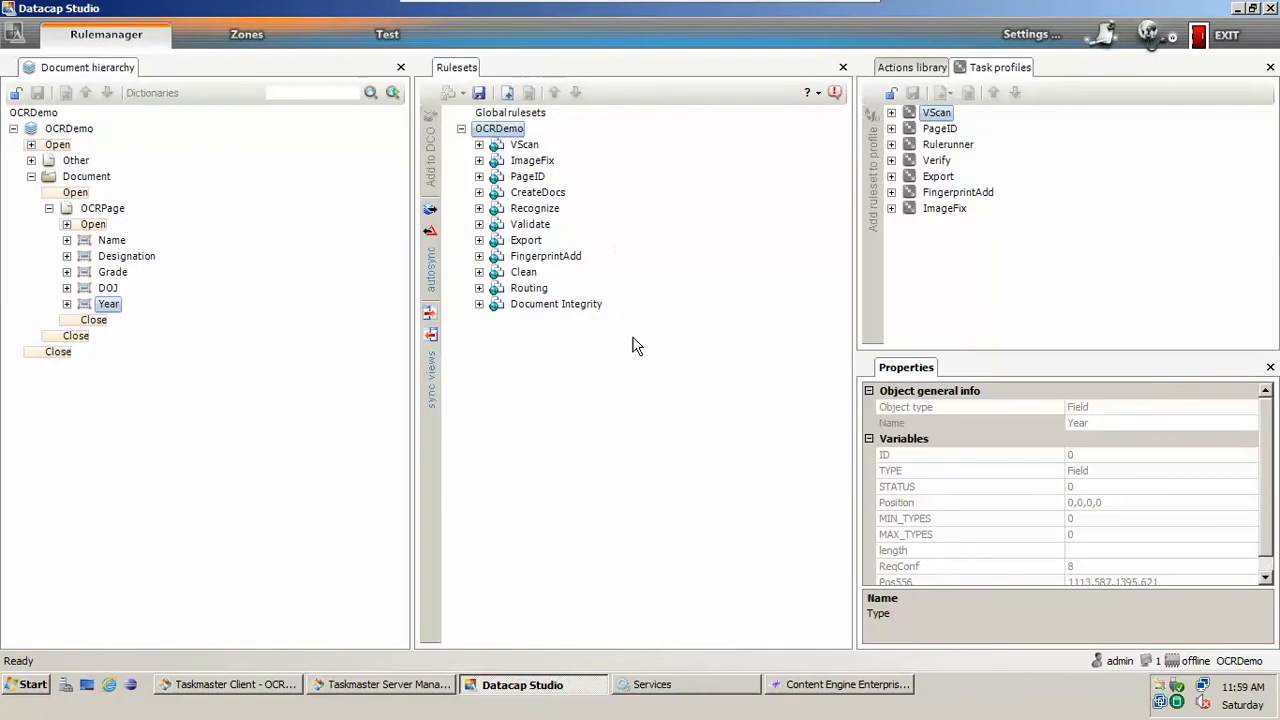
Step: Browse the Actions library down to the FileNetP8 group and expand its actions
left_click(912, 67)
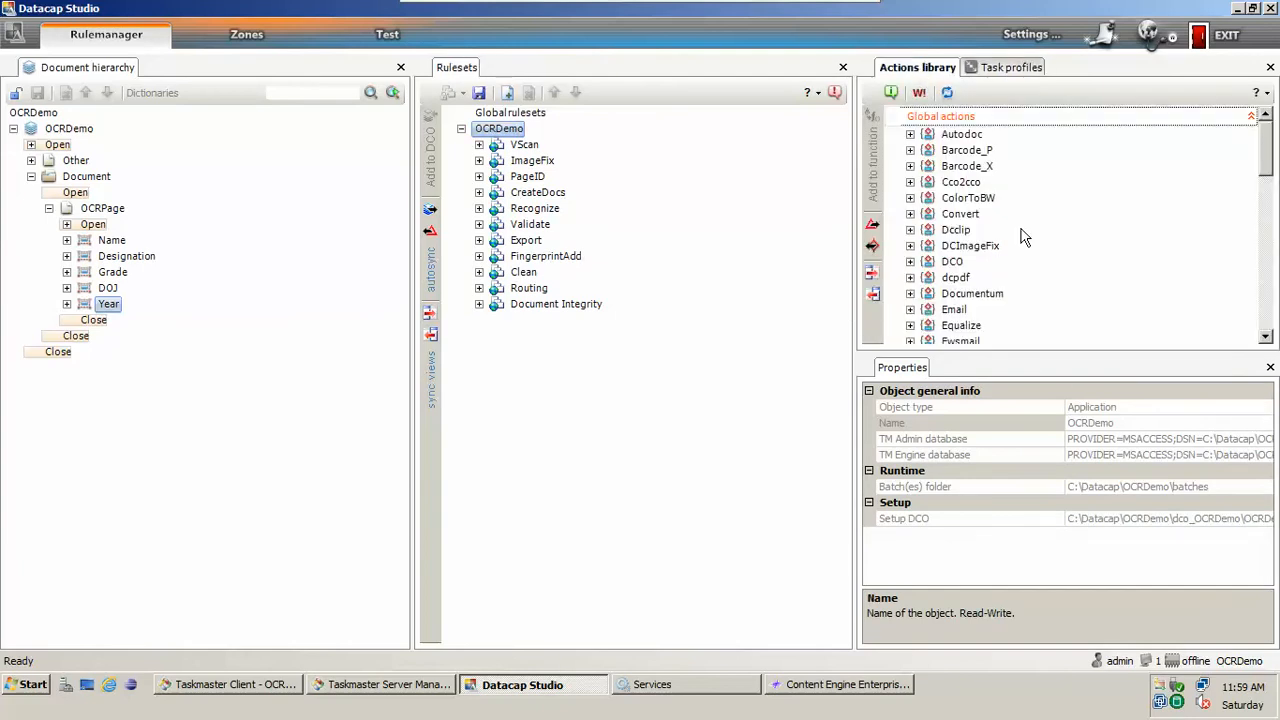
key("Down")
key("Down")
key("Down")
key("Down")
key("Down")
key("Down")
key("Down")
key("Down")
key("Down")
key("Down")
key("Down")
key("Down")
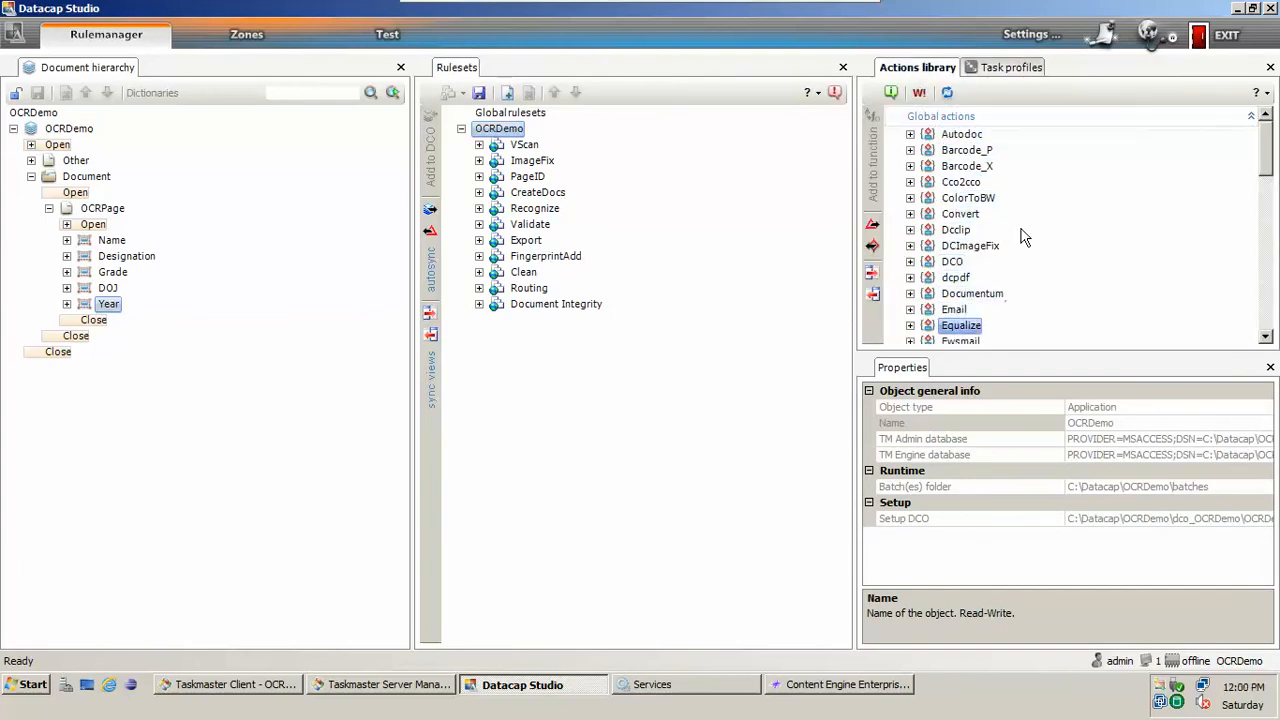
key("Down")
key("Down")
key("Down")
key("Down")
key("Down")
key("Down")
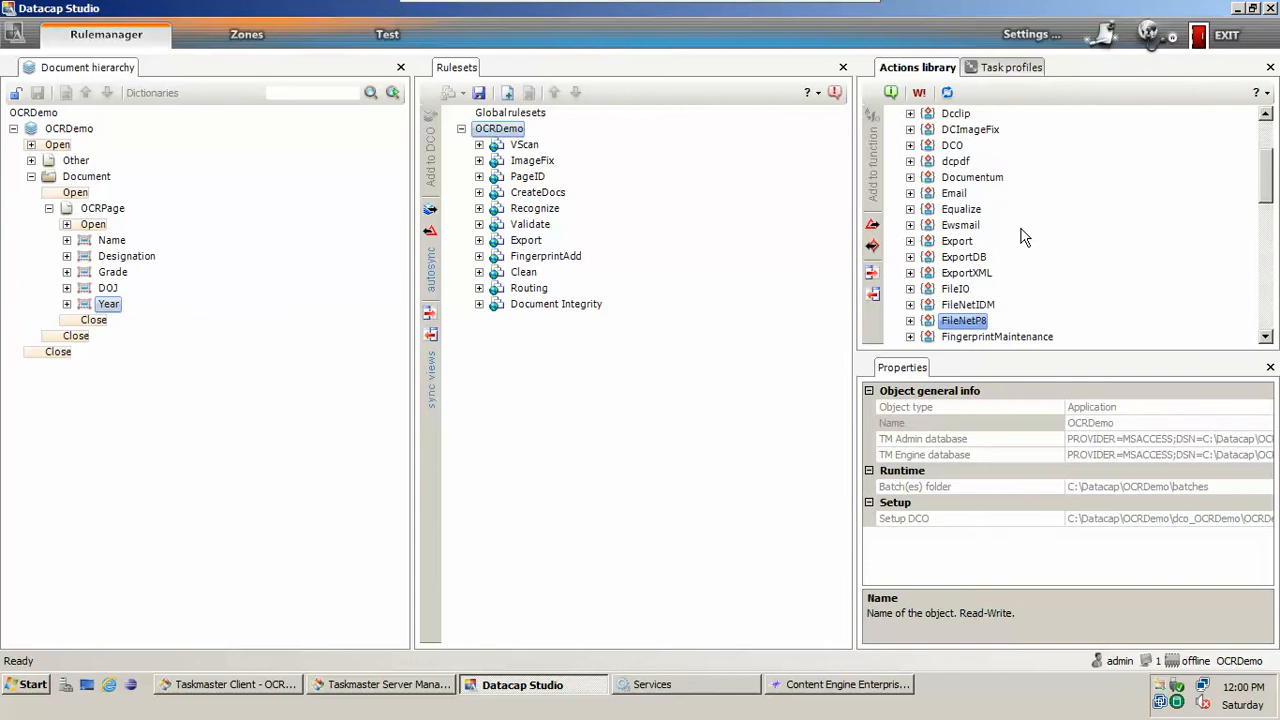
key("Right")
key("Down")
key("Down")
key("Down")
key("Down")
key("Down")
key("Down")
key("Down")
key("Down")
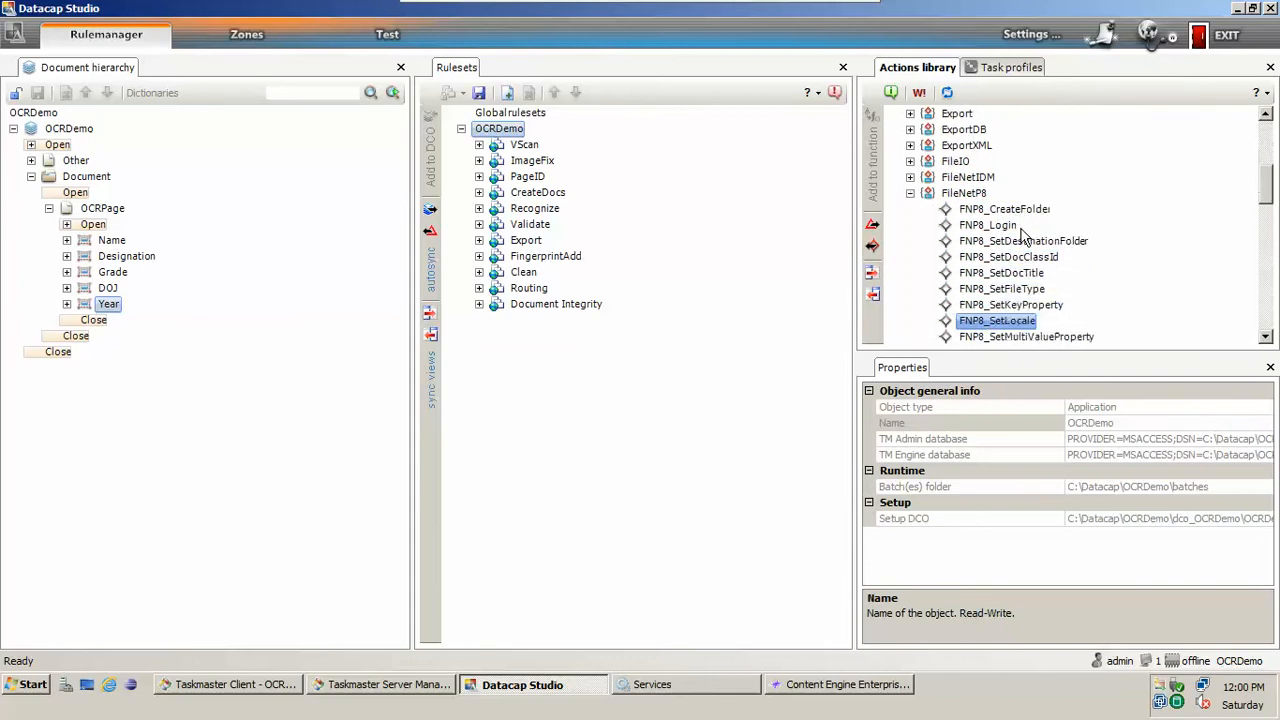
key("Down")
key("Down")
key("Down")
key("Down")
key("Down")
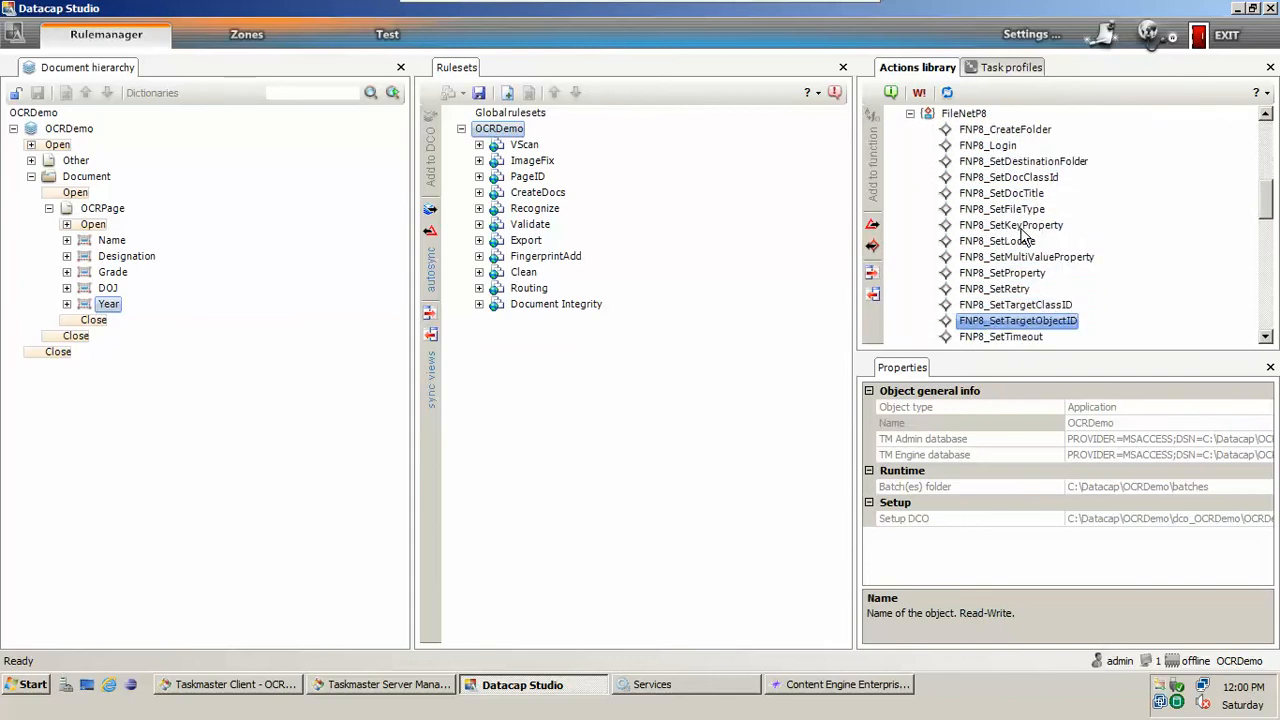
Step: Add a new child ruleset under OCRDemo and rename it Export2P8, dismissing the hierarchy warnings
left_click(684, 341)
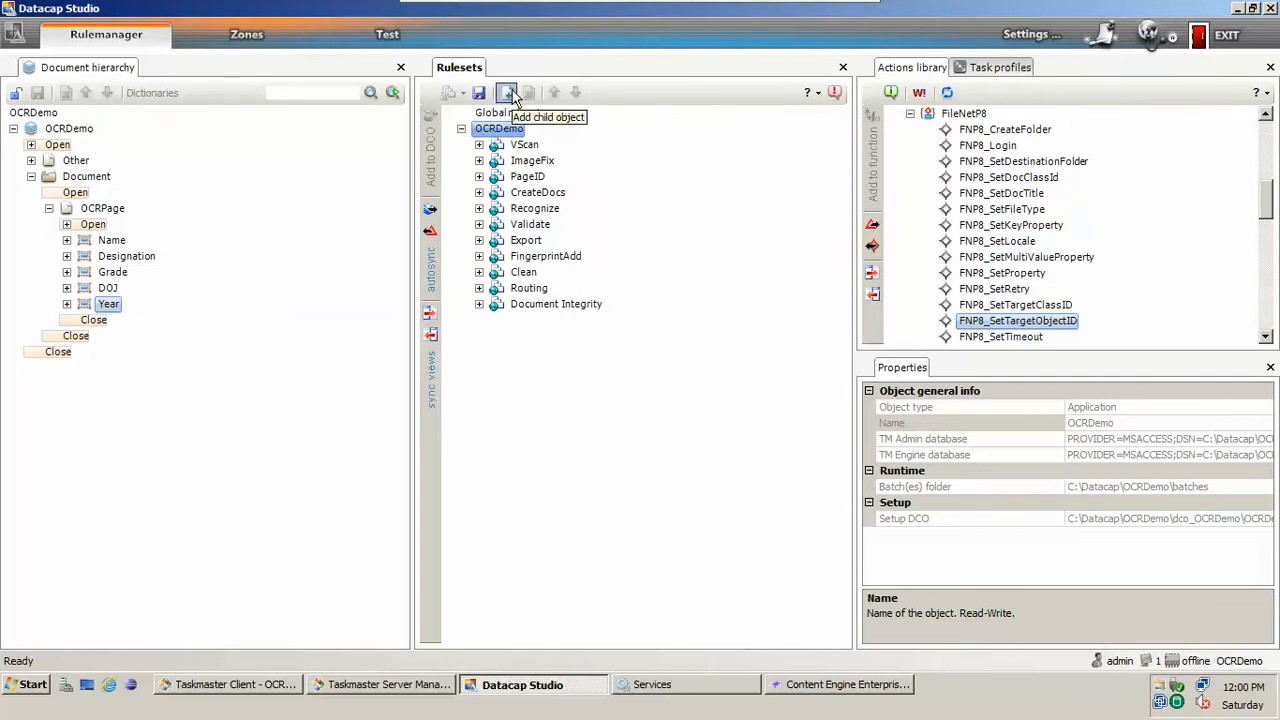
left_click(508, 93)
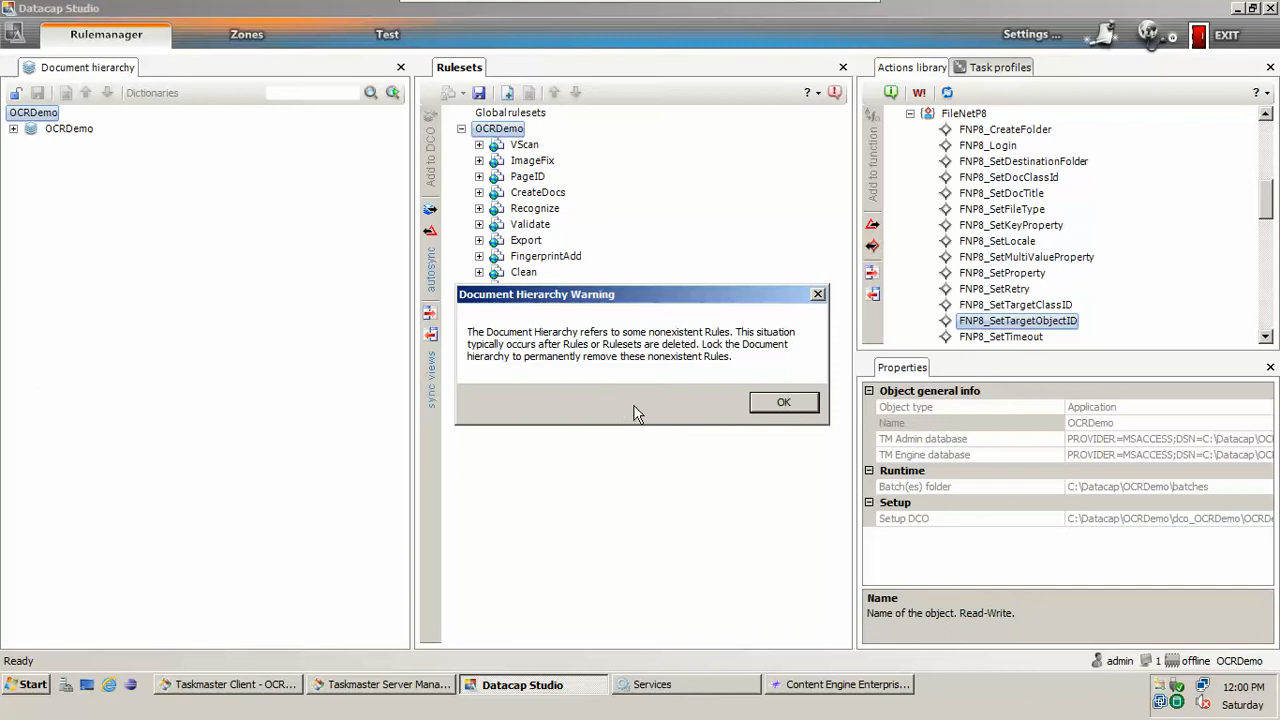
left_click(783, 402)
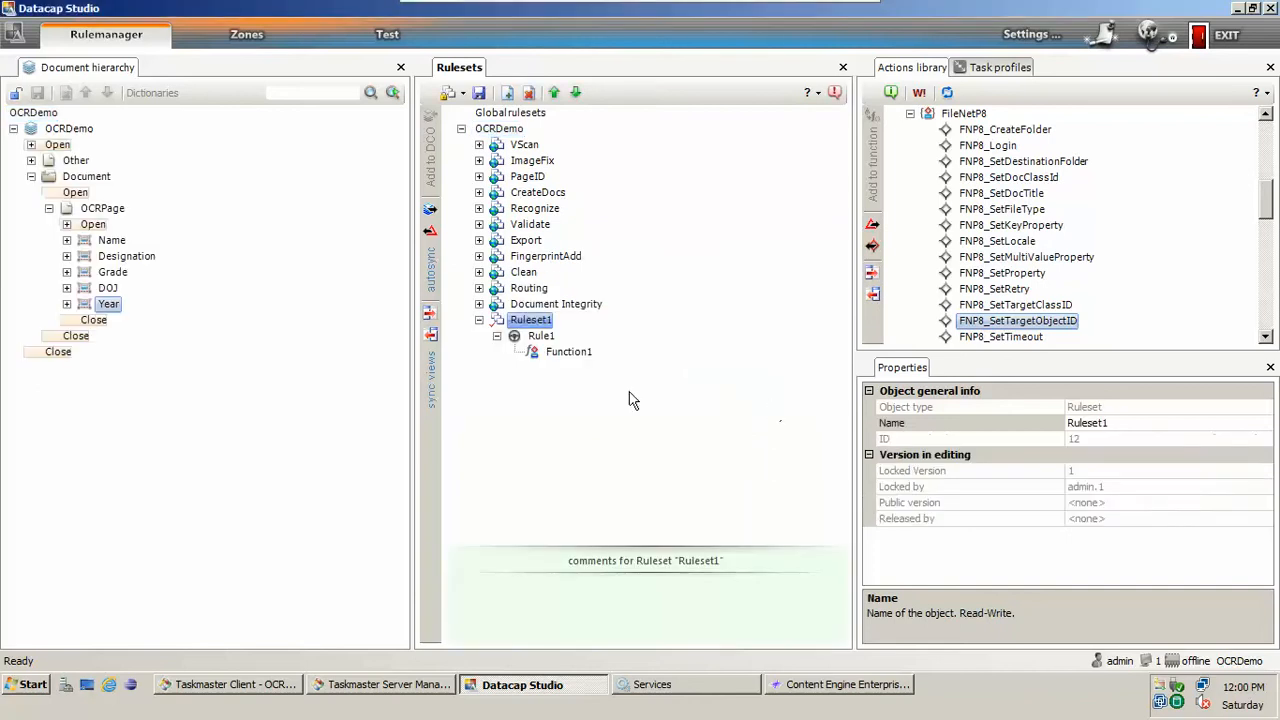
left_click(531, 320)
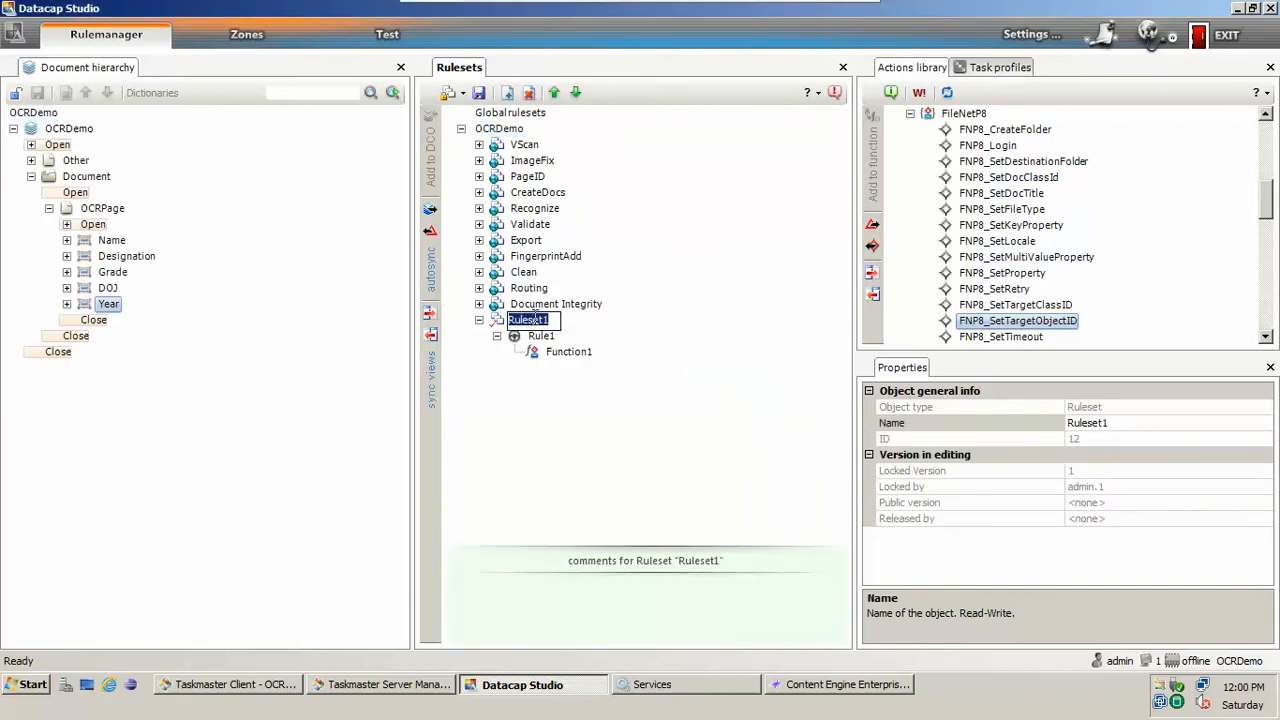
type("ExportP8")
key("Return")
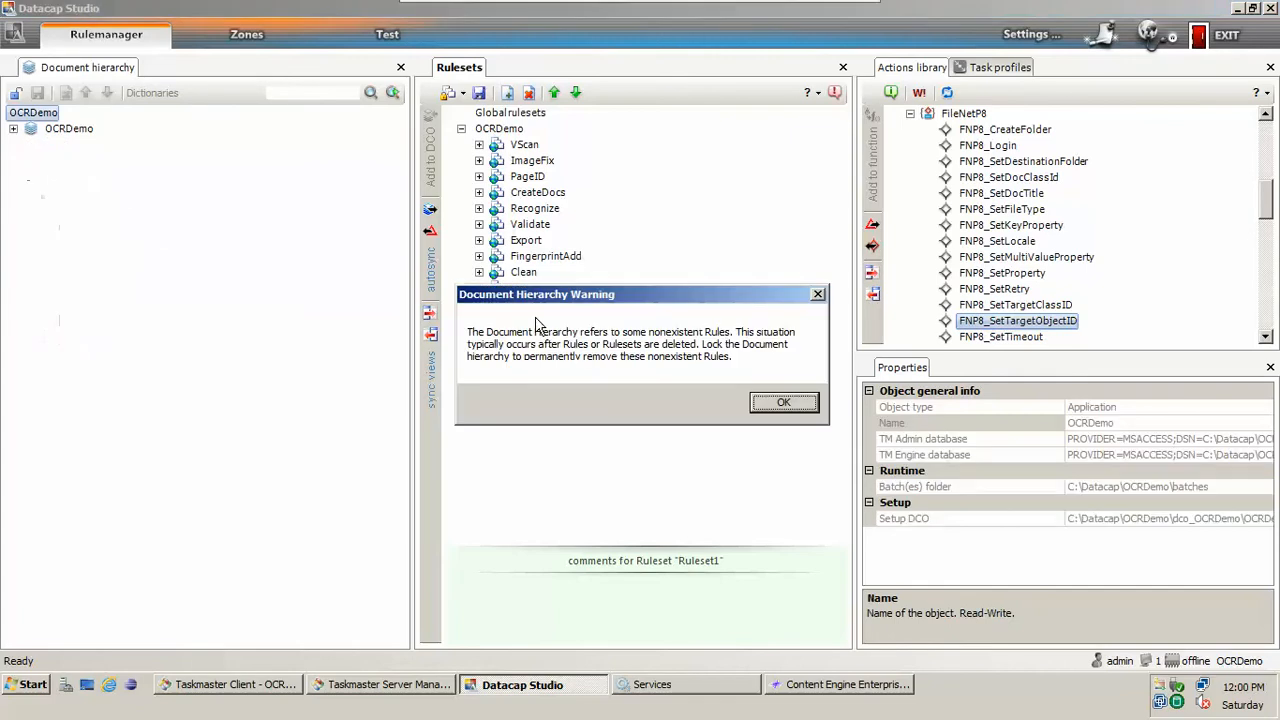
left_click(784, 403)
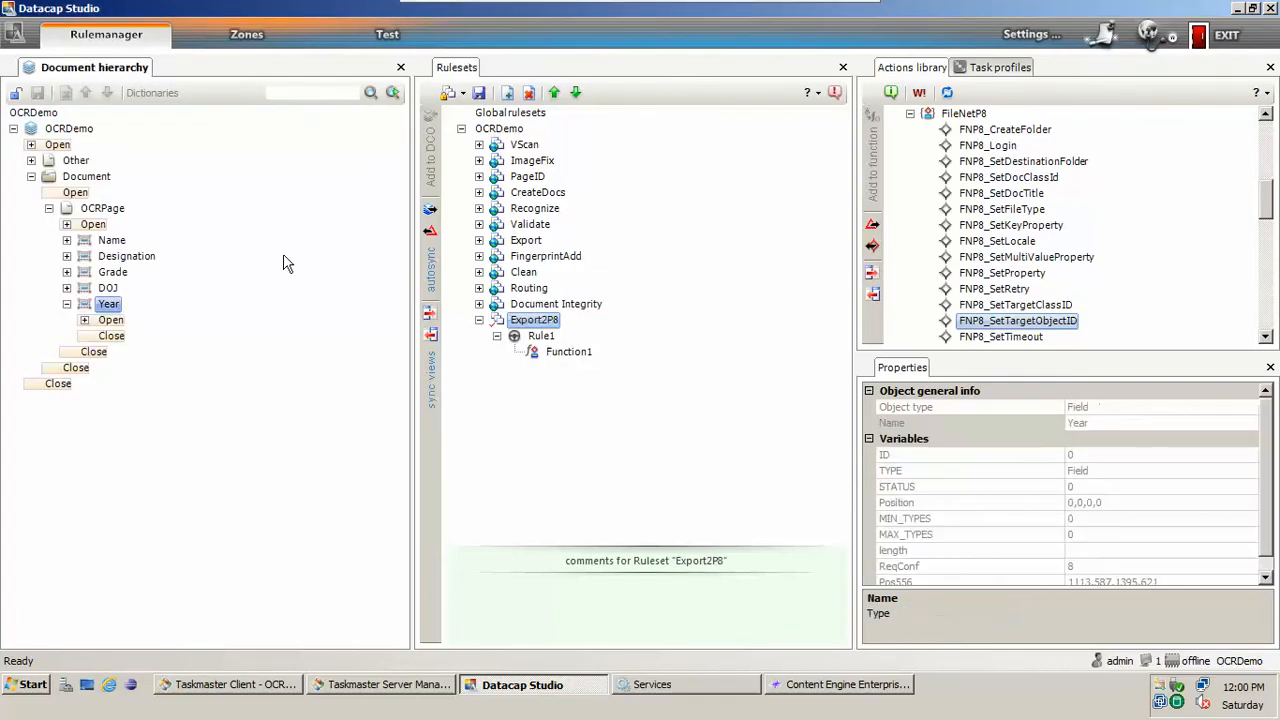
Step: Unlock the document hierarchy at the OCRPage open event and remove its nonexistent rule references
key("Up")
key("Up")
key("Up")
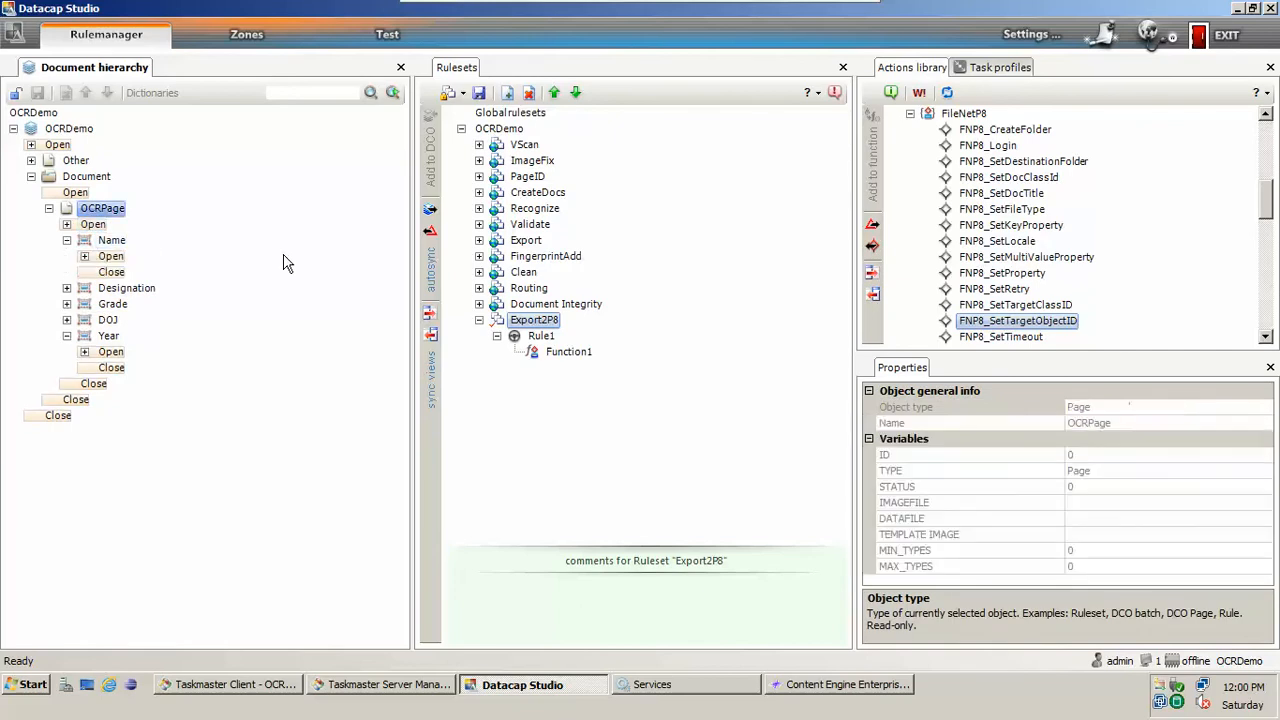
key("Insert")
key("Right")
key("Down")
key("Down")
key("Down")
key("Down")
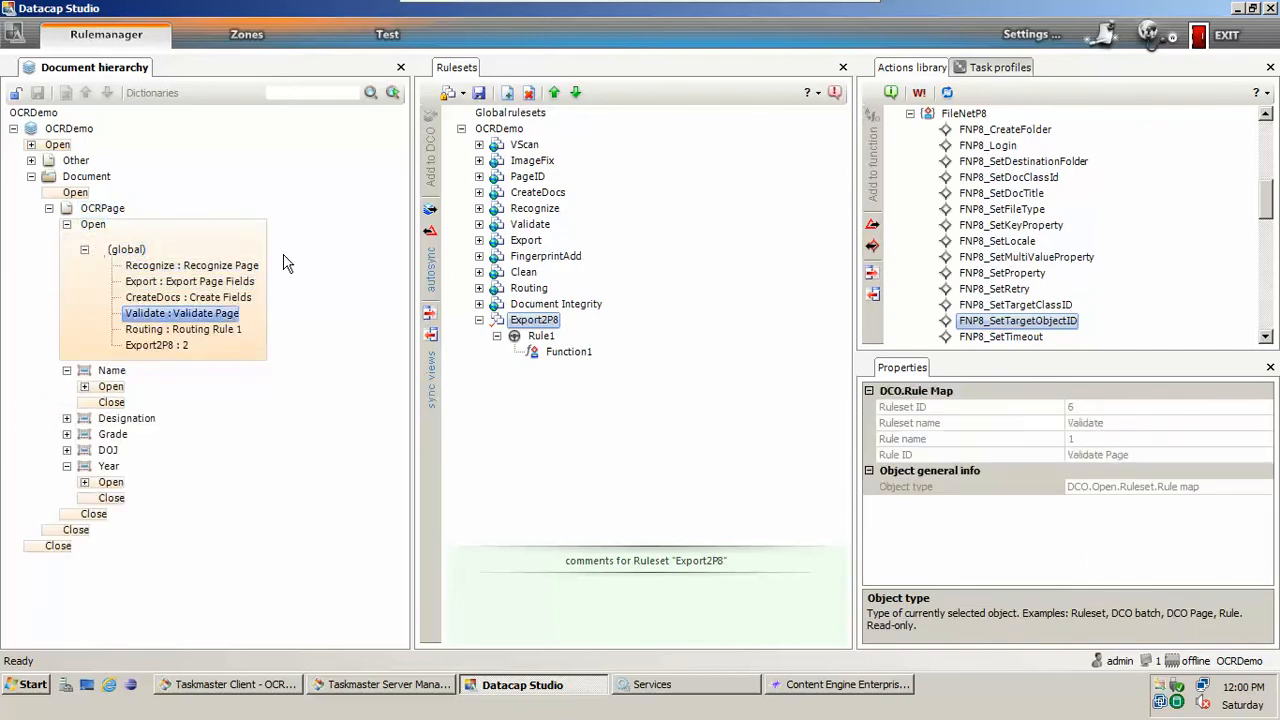
key("Down")
key("Down")
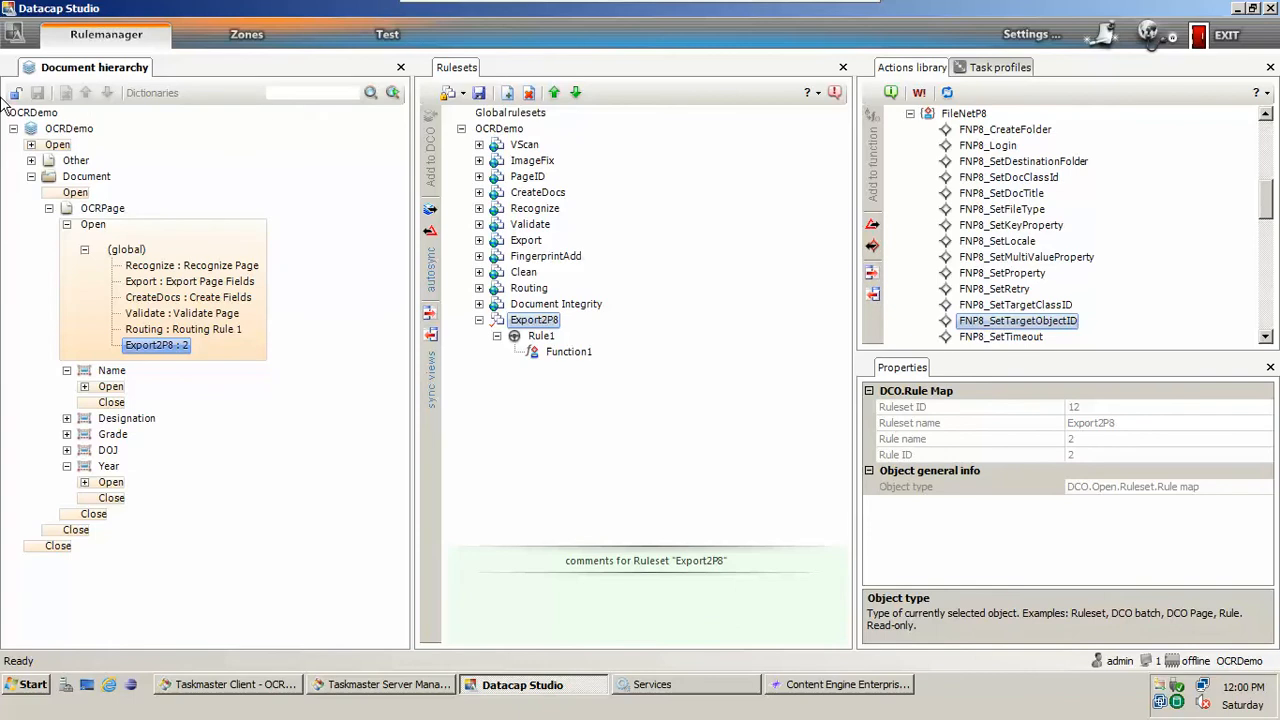
left_click(17, 93)
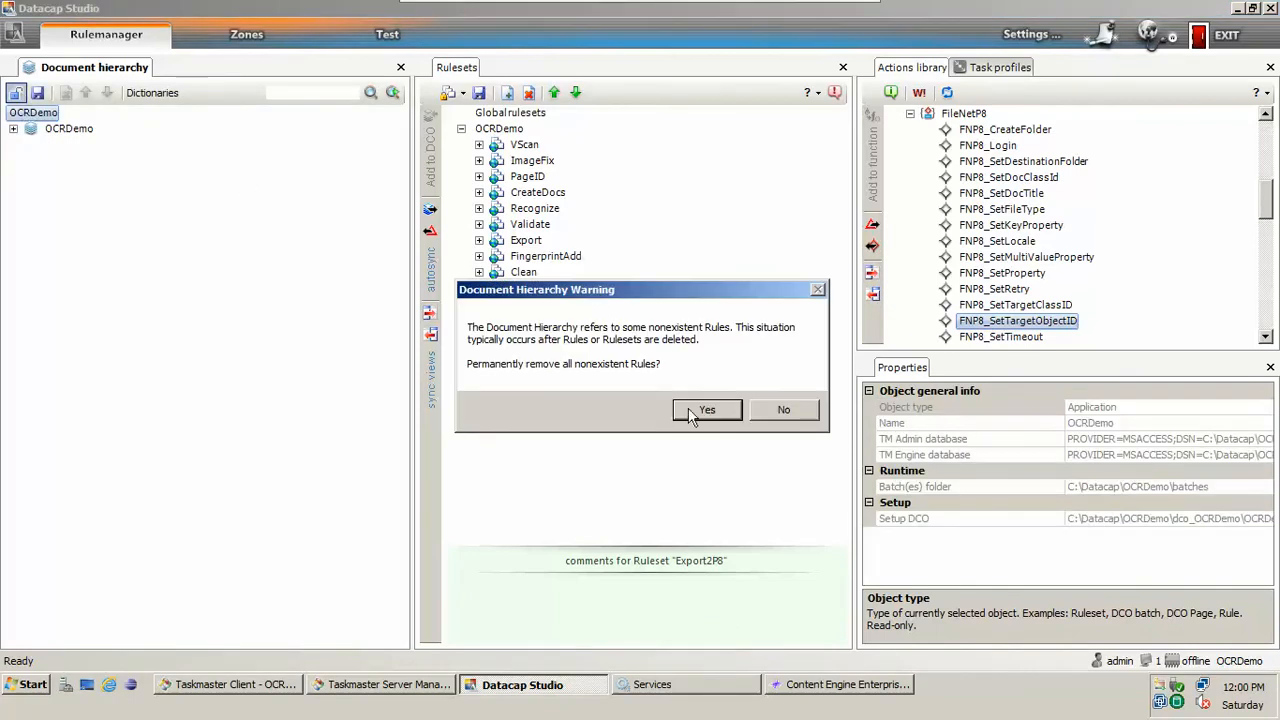
left_click(706, 410)
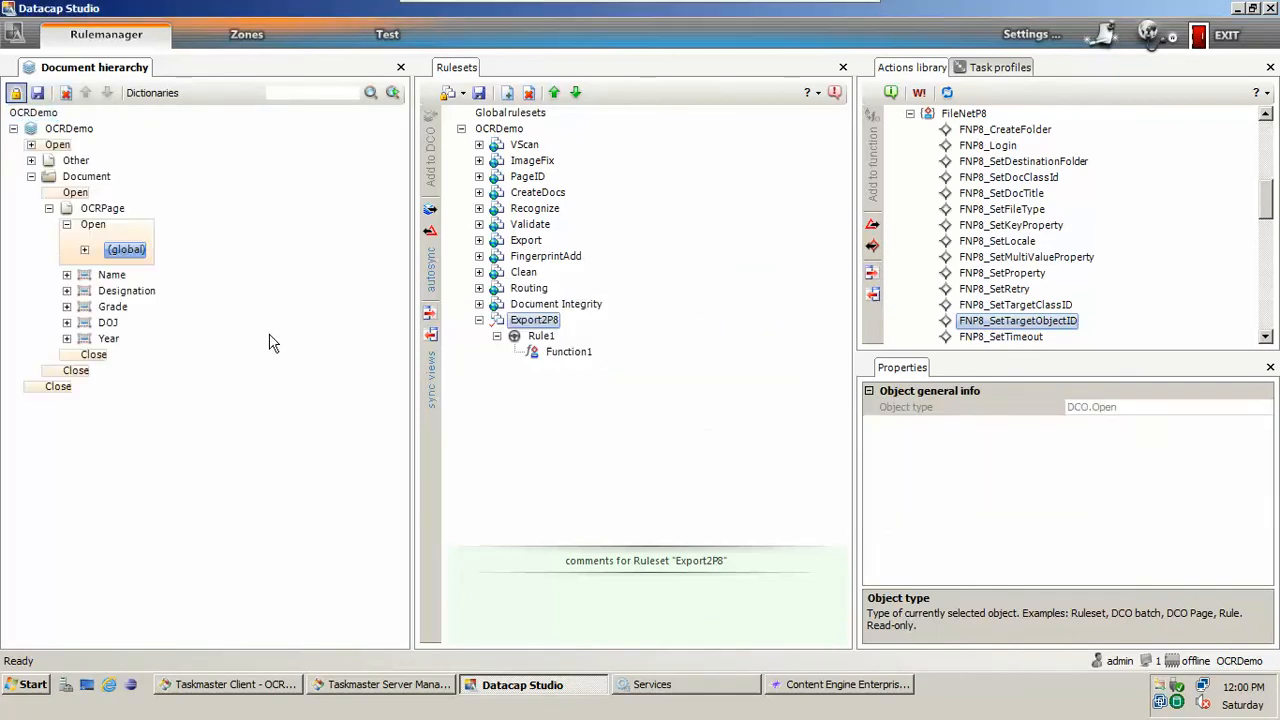
Step: Delete the Export2P8 : Rule1 reference from the batch open event and save and relock the hierarchy
key("Up")
key("Up")
key("Up")
key("Up")
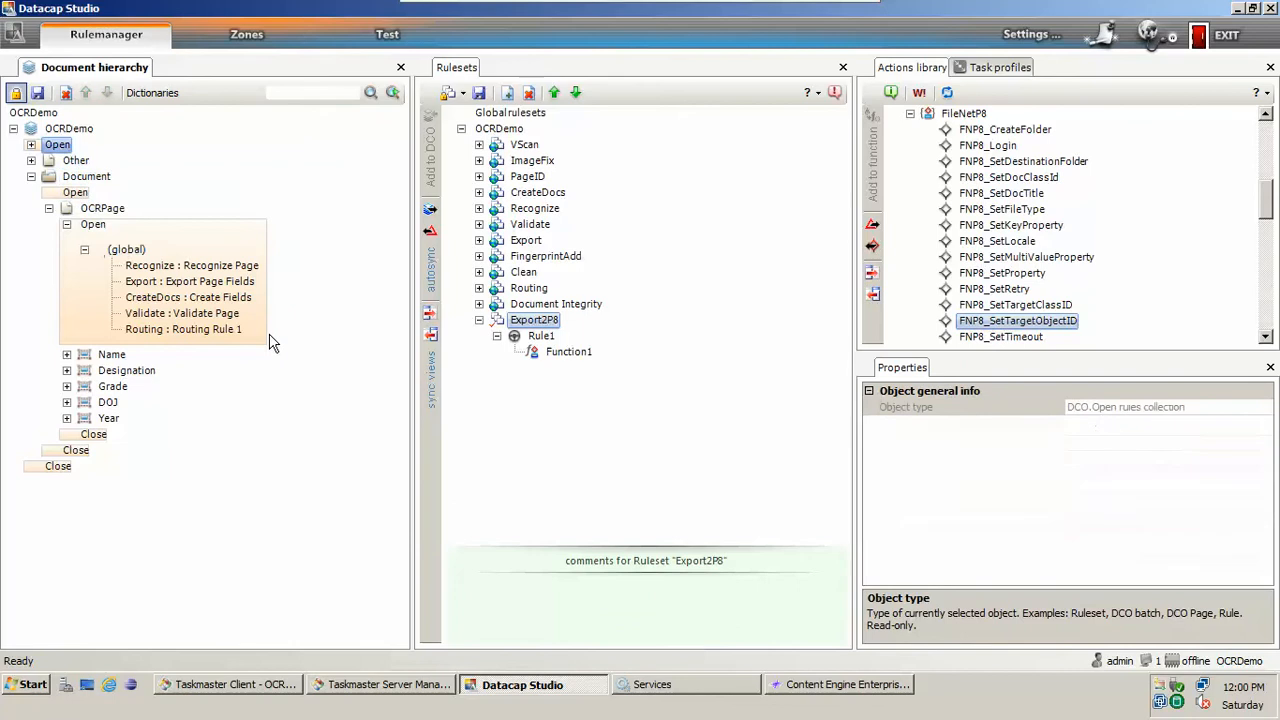
key("Up")
key("Right")
key("Right")
key("Right")
key("Down")
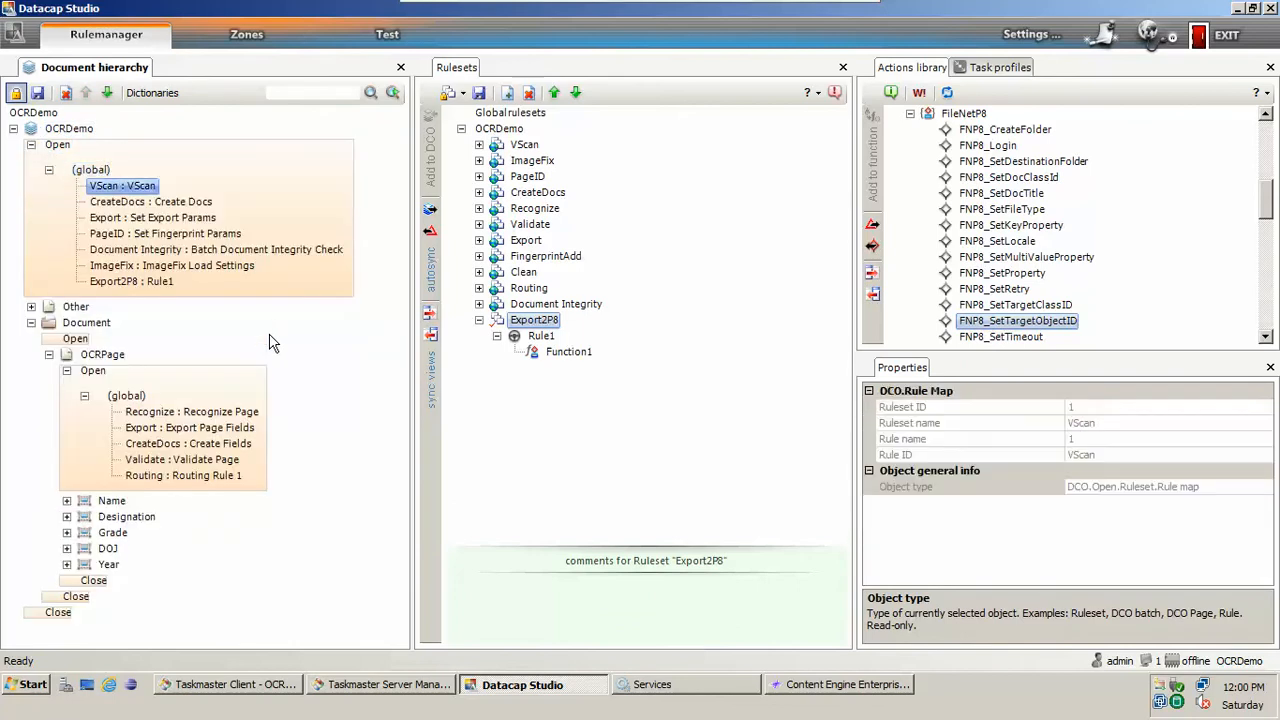
key("Down")
key("Down")
key("Down")
key("Down")
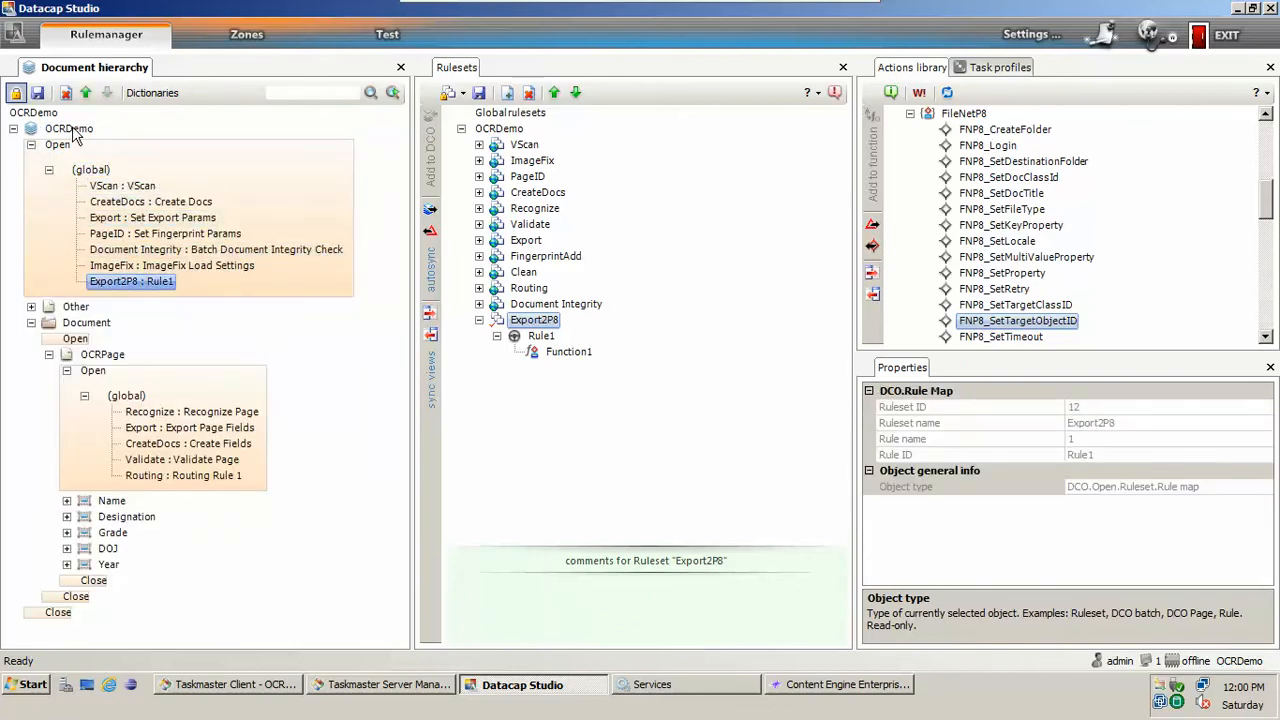
left_click(66, 93)
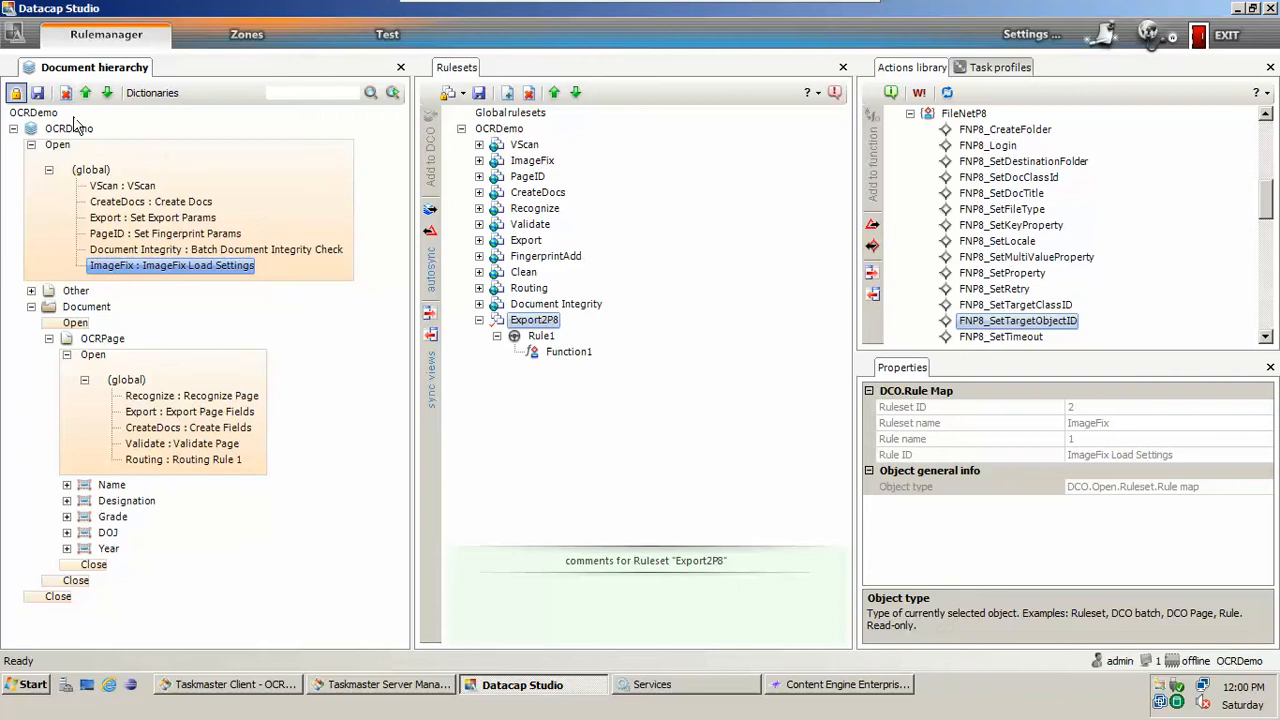
left_click(37, 93)
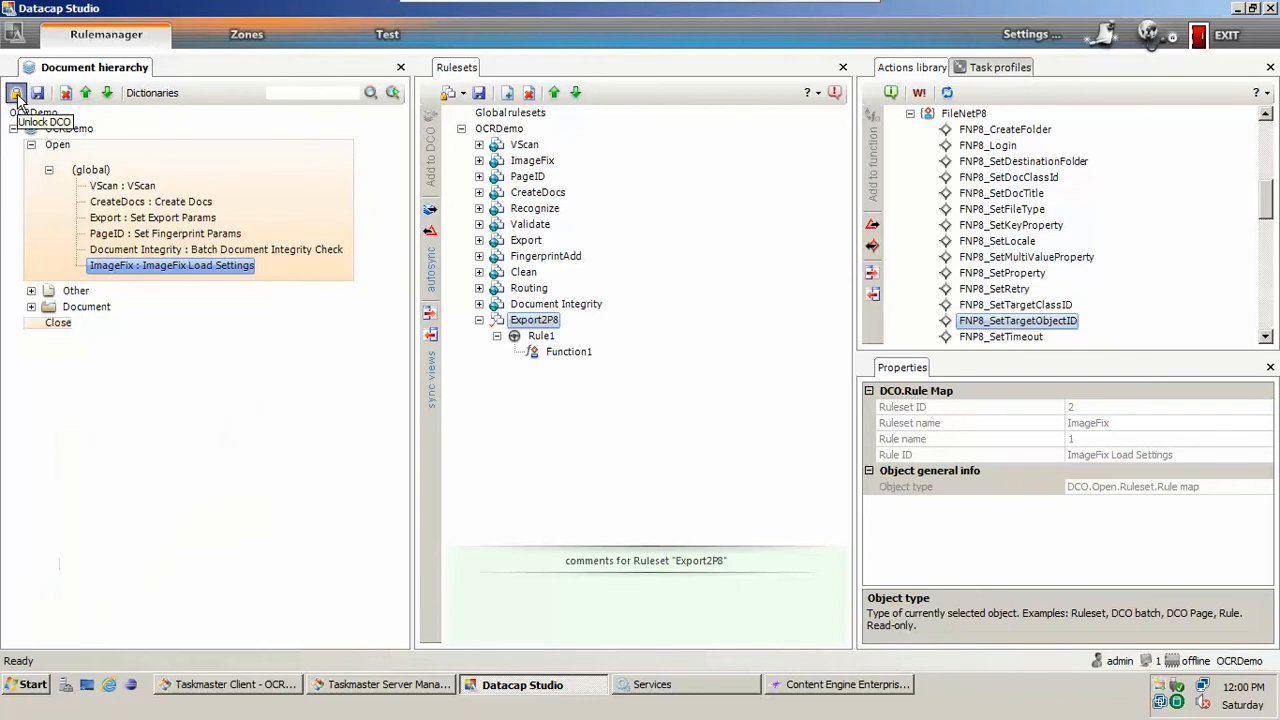
Step: Rename Export2P8's Rule1 to Login2P8
left_click(605, 390)
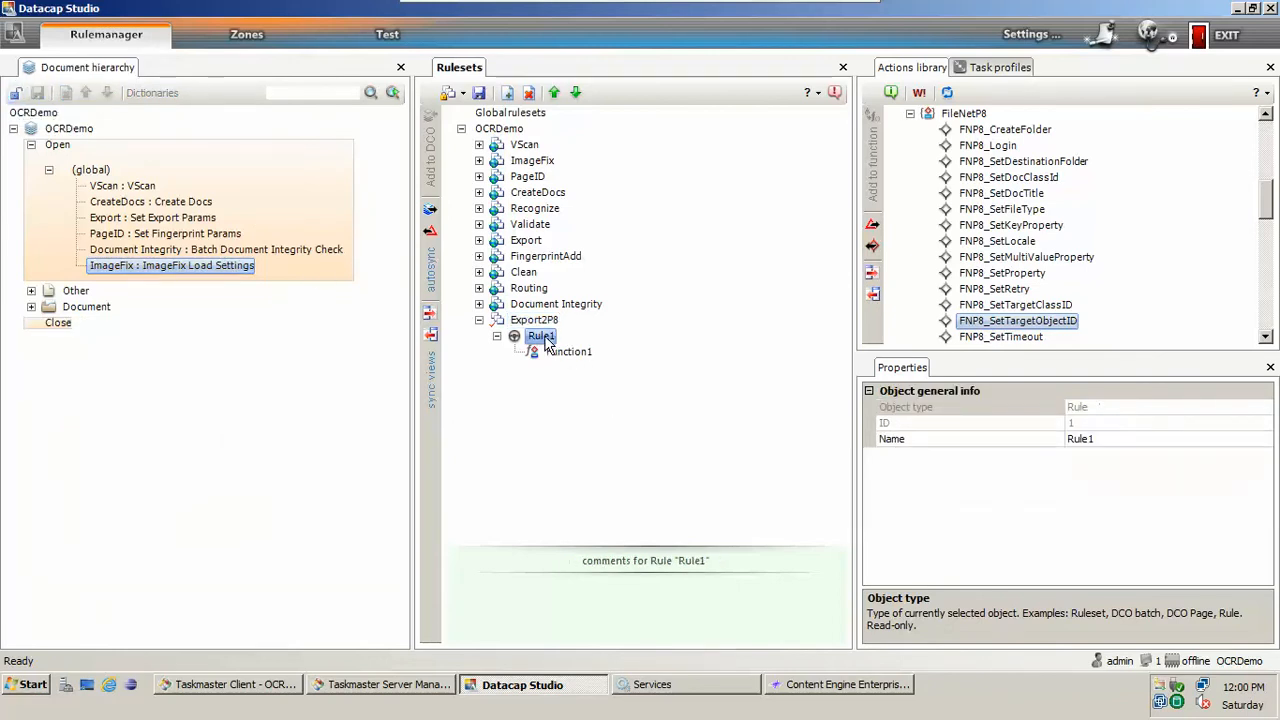
left_click(548, 338)
left_click(543, 336)
type("Export2P")
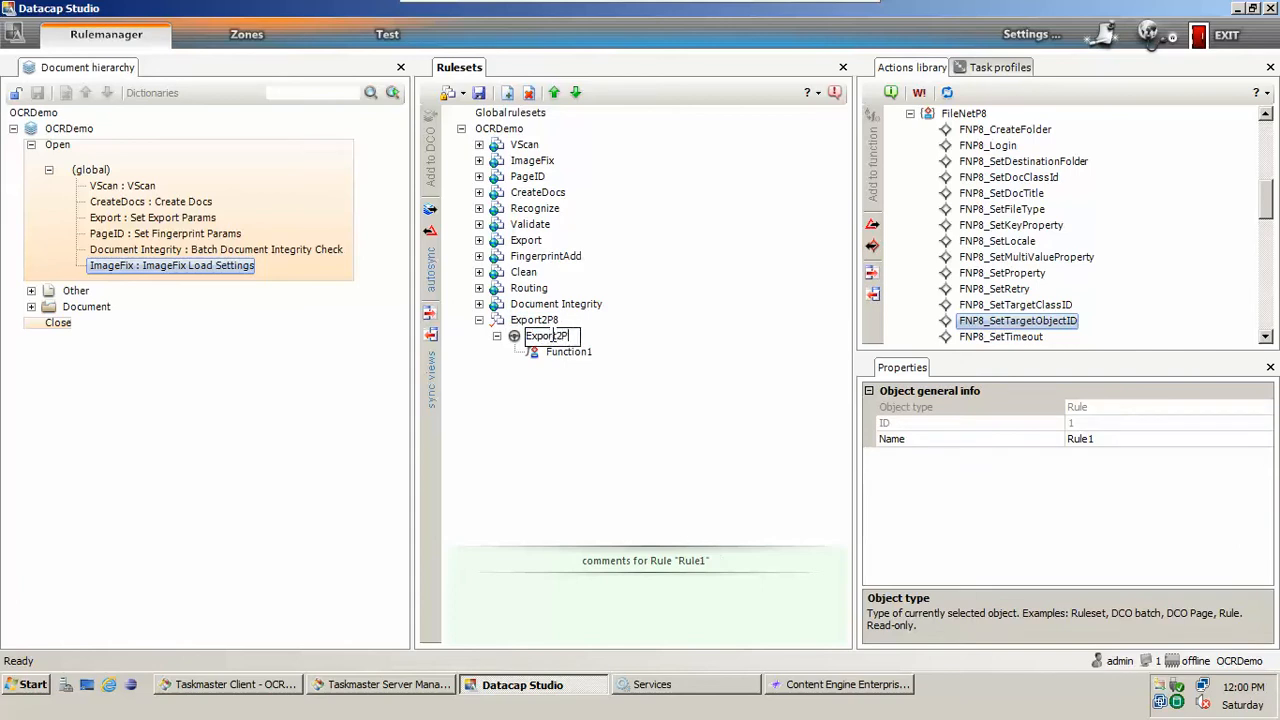
type("8")
type(": Bat")
key("BackSpace")
key("BackSpace")
key("BackSpace")
type("Login 2 P")
type("8")
key("Left")
key("Left")
key("BackSpace")
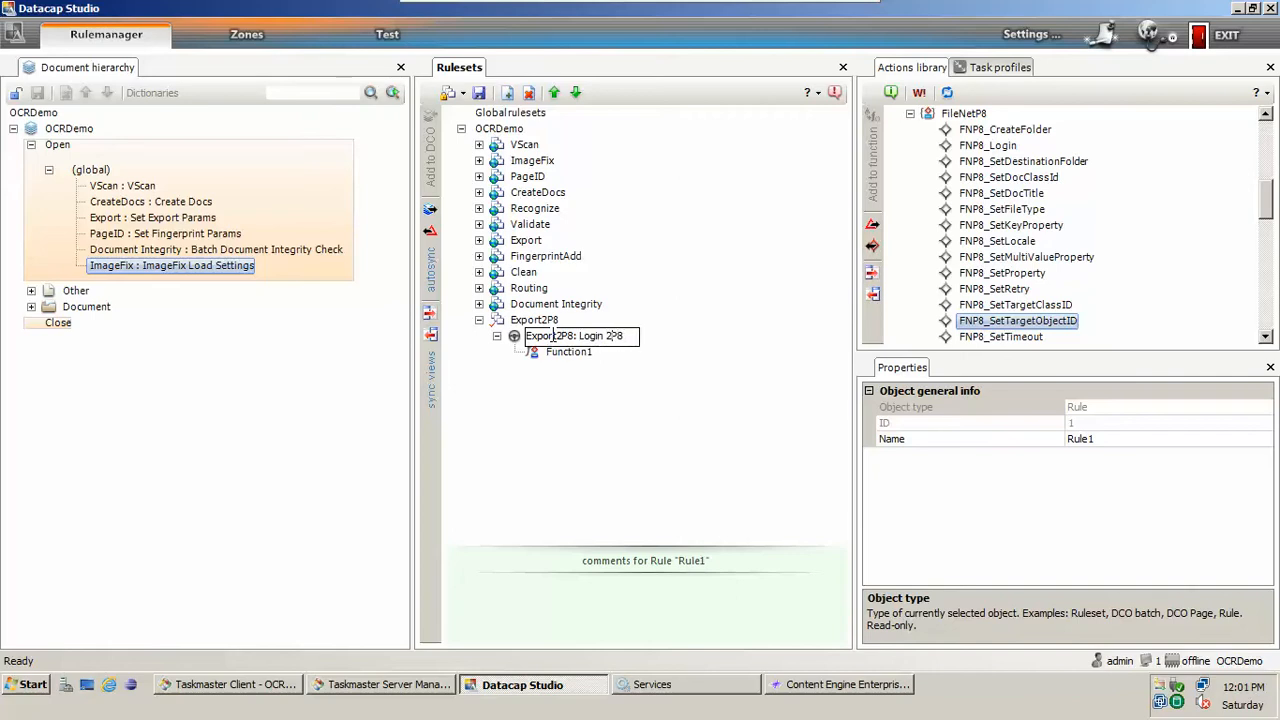
key("Left")
key("BackSpace")
key("Return")
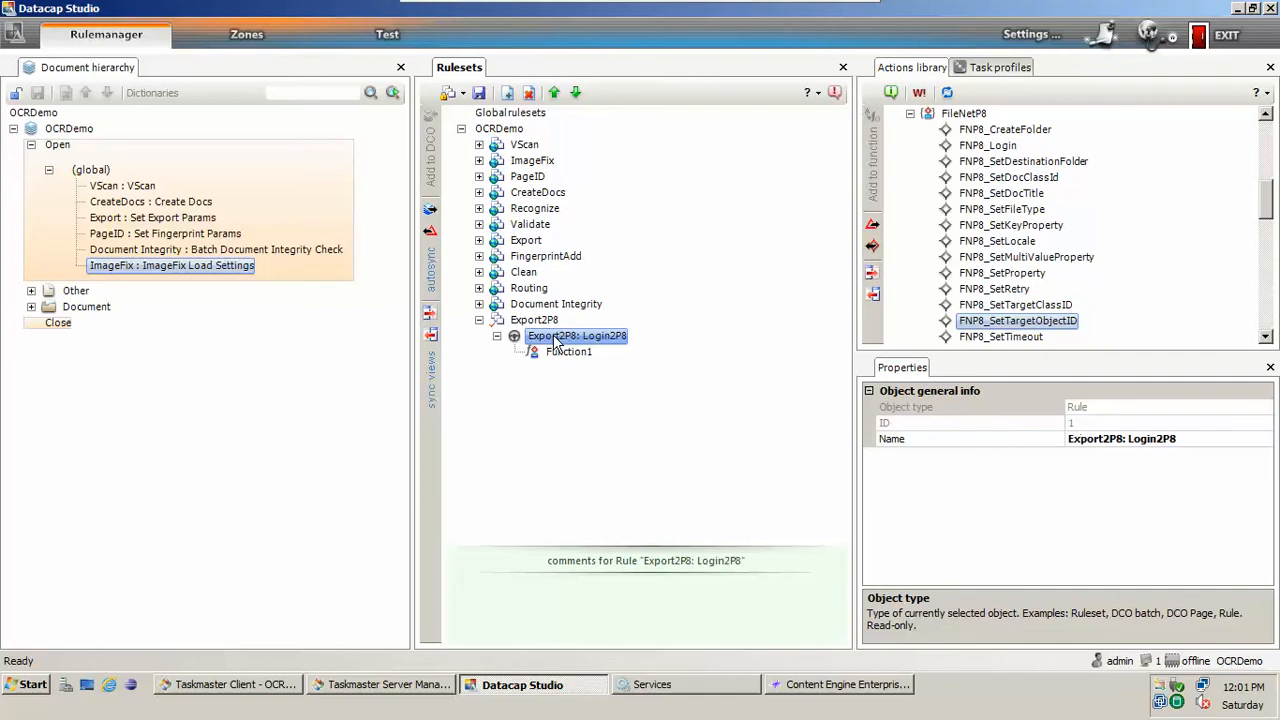
Step: Rename the rule's Function1 to Login2P8 as well
left_click(568, 352)
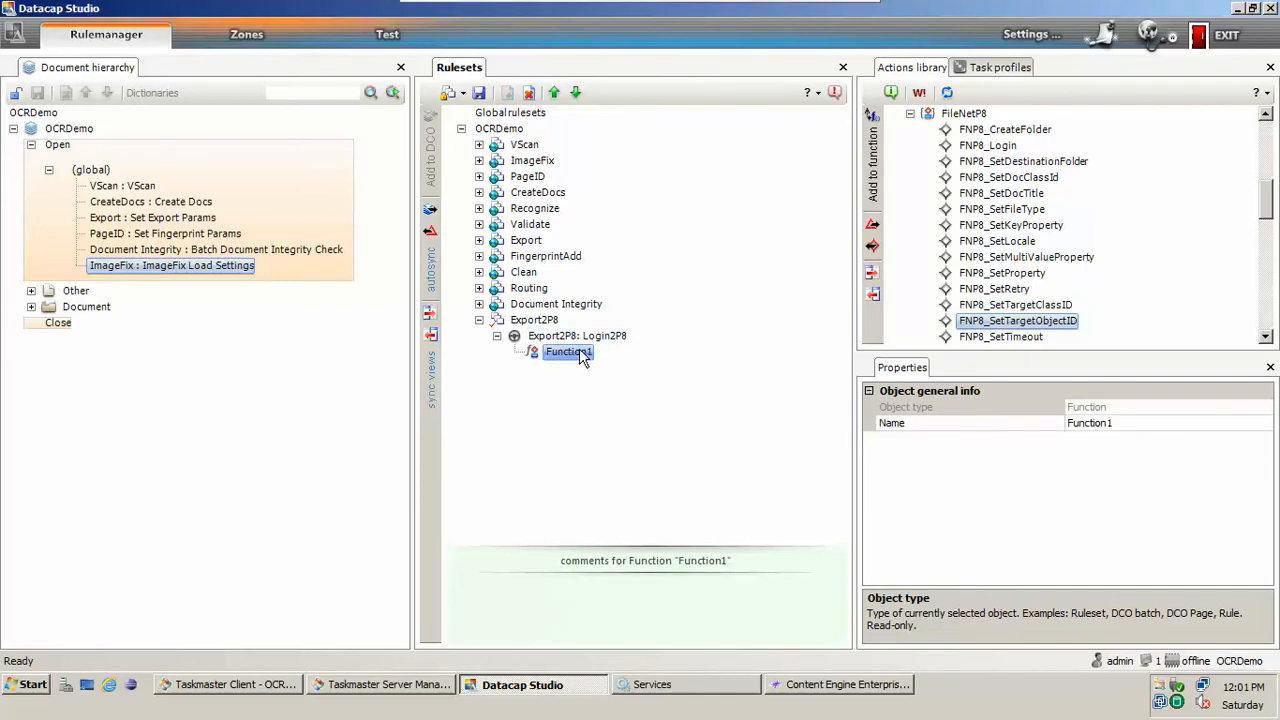
left_click(568, 352)
type(": L")
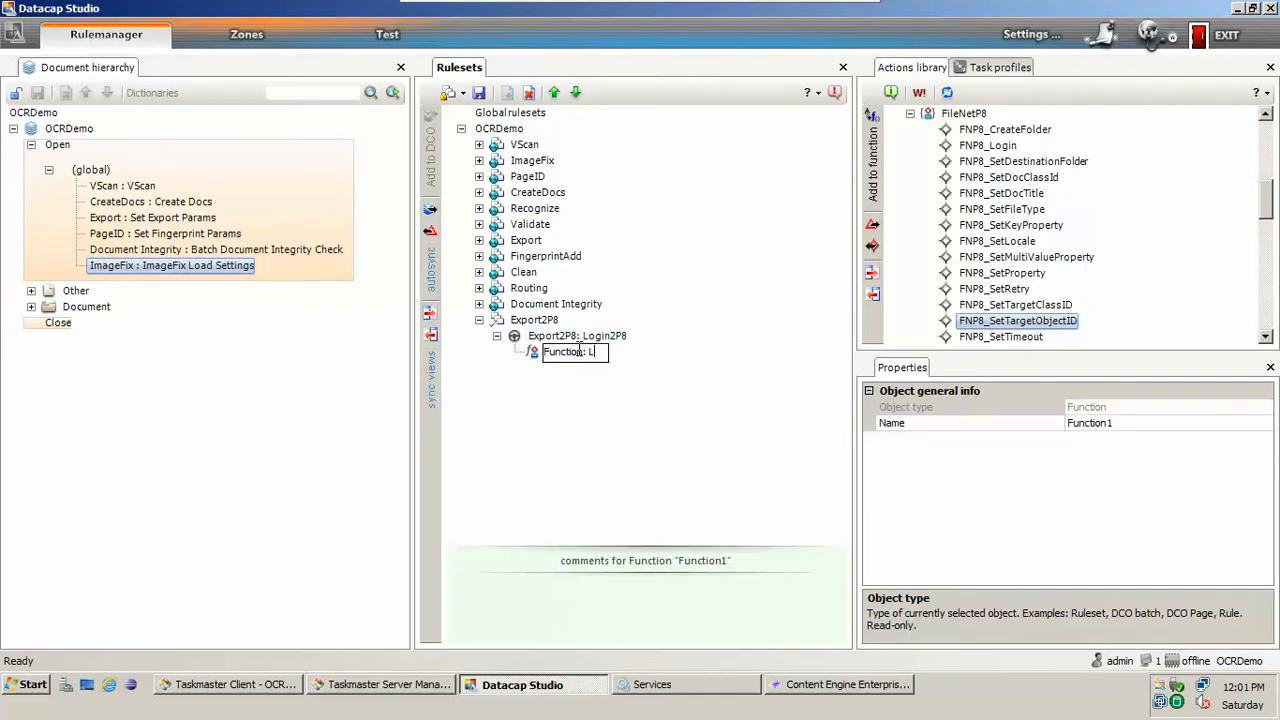
type("ogin2")
key("BackSpace")
type("8")
key("Return")
key("Left")
key("Left")
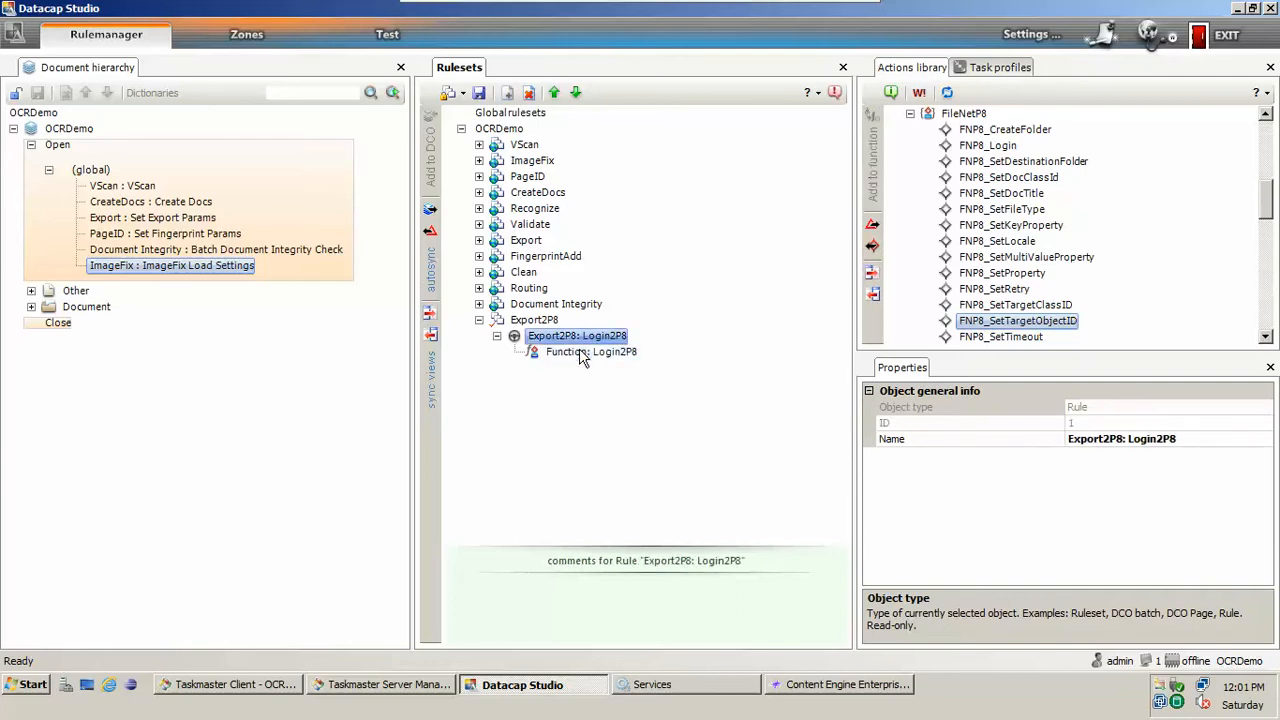
key("Left")
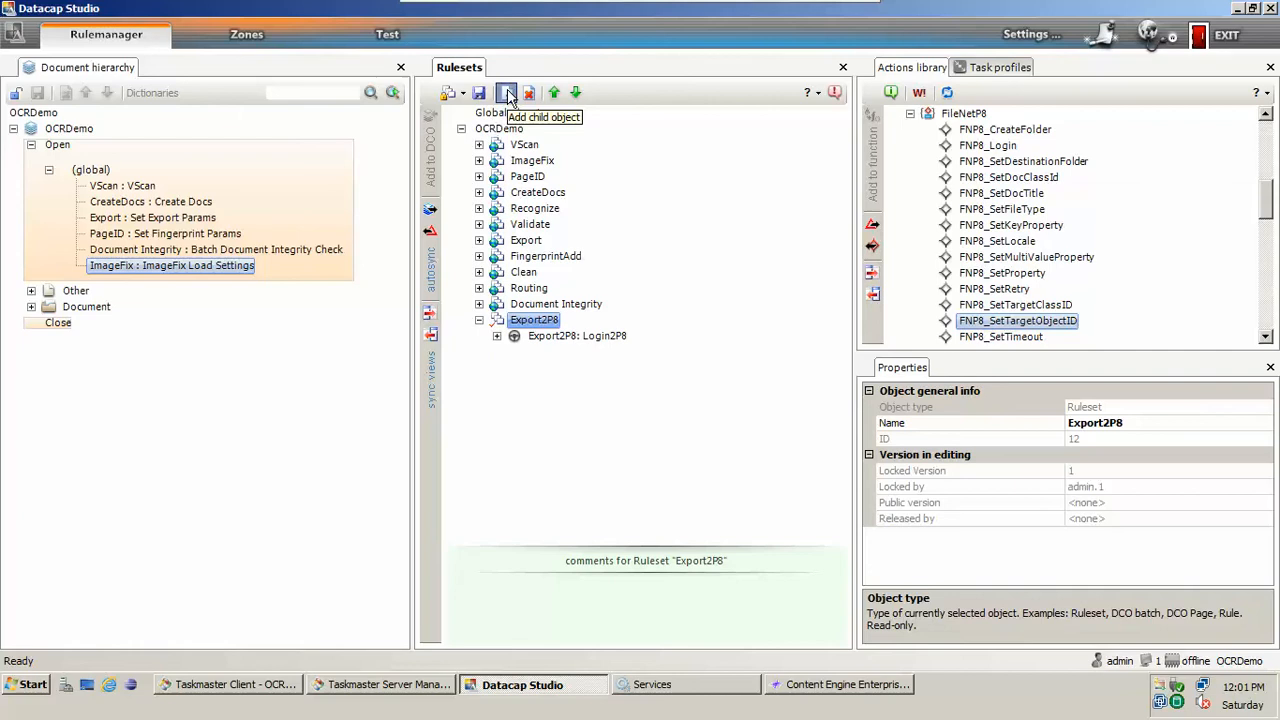
Step: Add a second rule to Export2P8 and name it UploadDocument
left_click(508, 93)
left_click(541, 352)
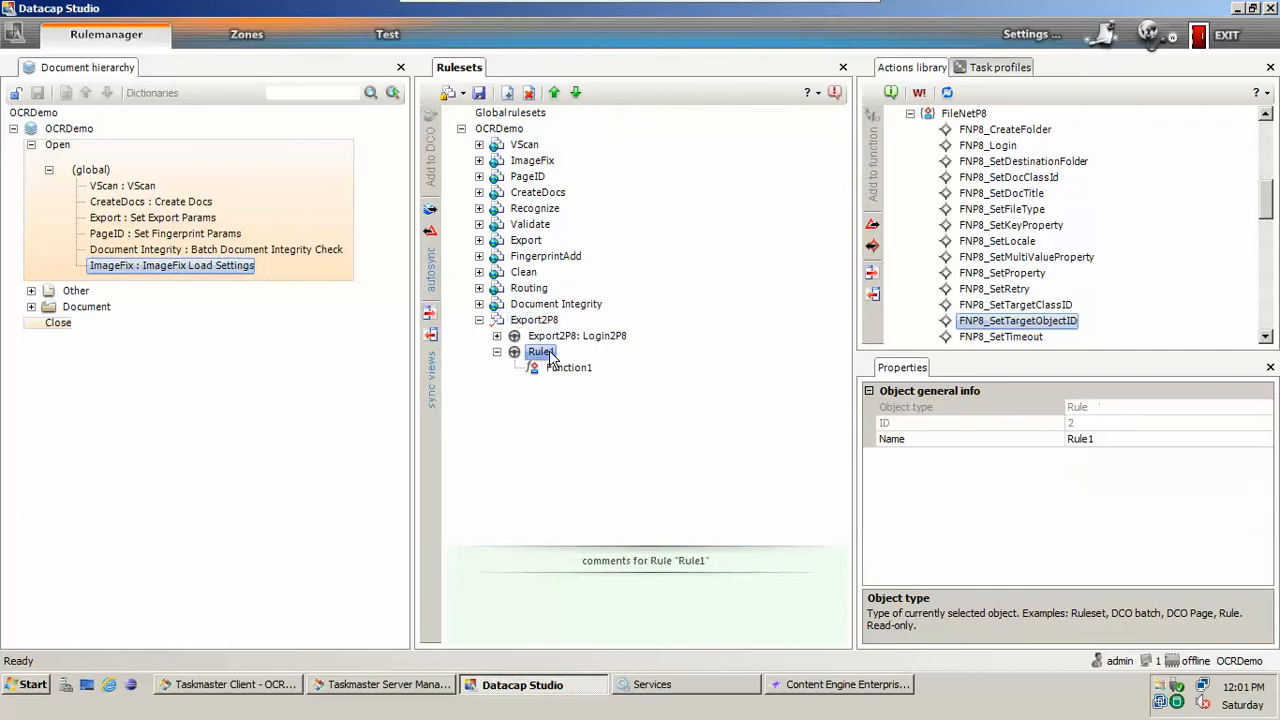
left_click(550, 354)
type("uPLOAD")
key("BackSpace")
key("BackSpace")
key("BackSpace")
type("PO")
key("BackSpace")
key("BackSpace")
key("BackSpace")
type("load")
type("ocume")
key("Home")
type("Page")
key("BackSpace")
key("BackSpace")
type("Export")
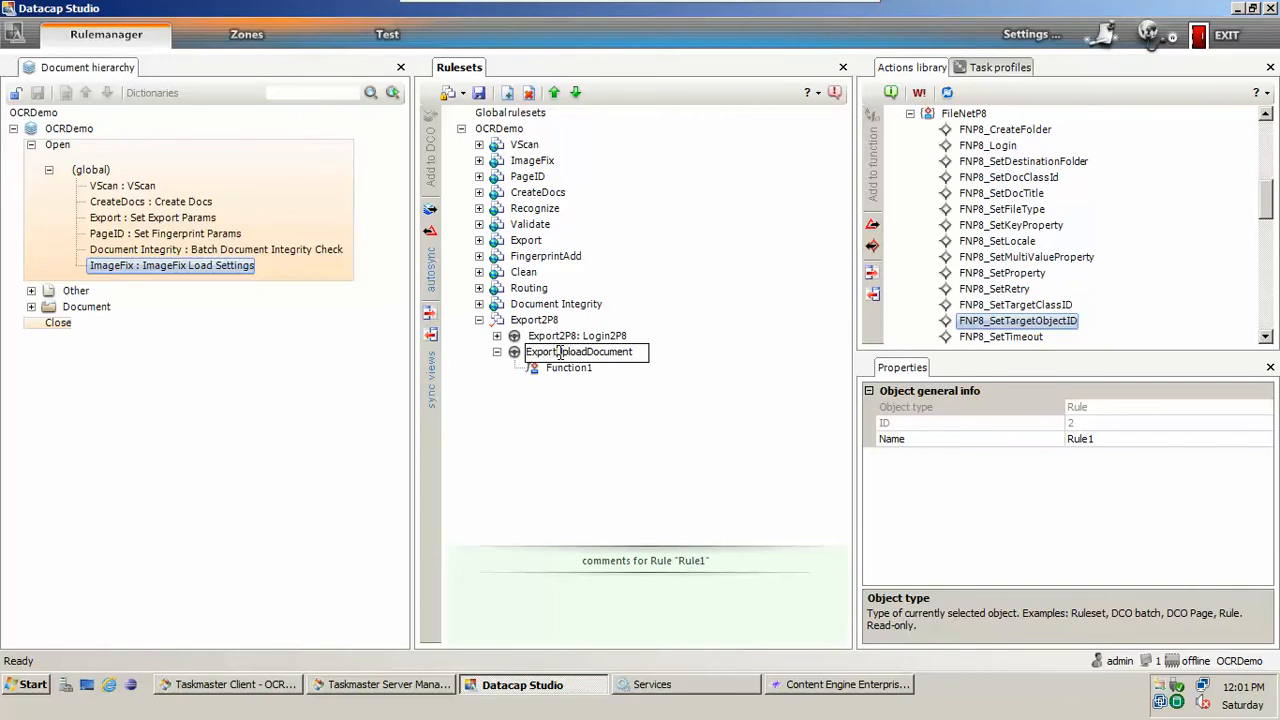
type("2P8:")
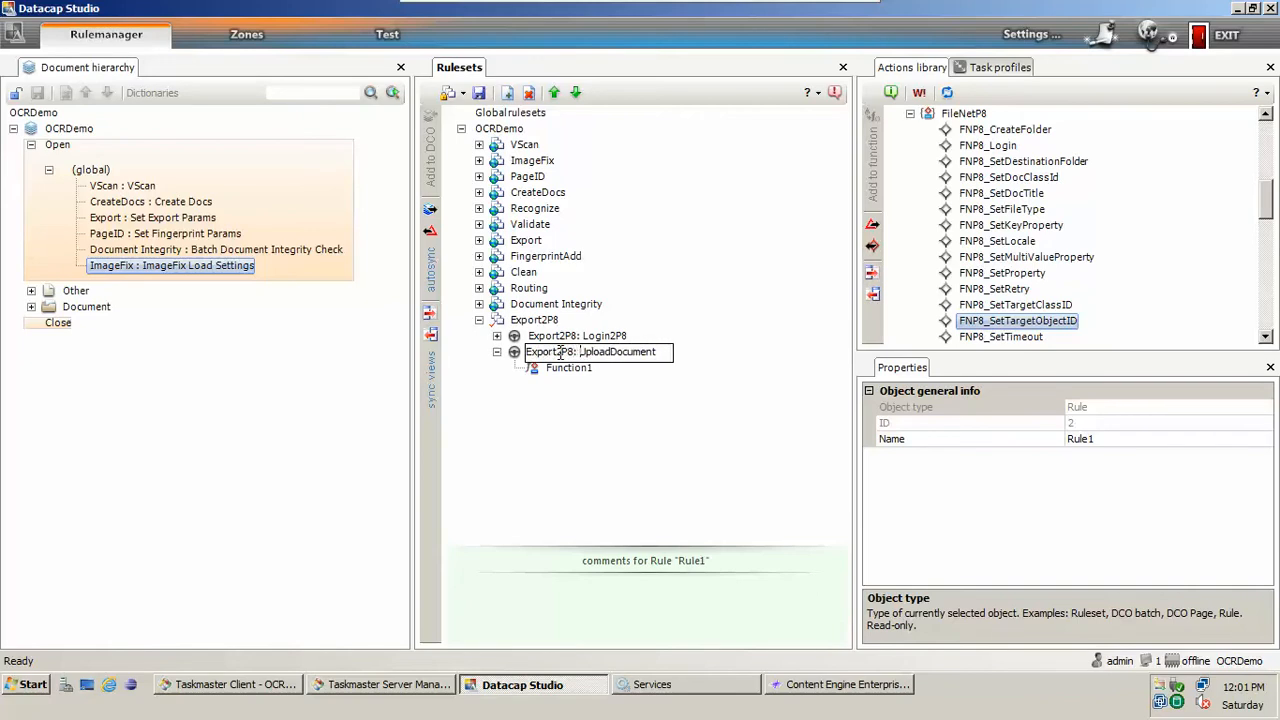
key("Return")
Step: Rename the new rule's function to UploadDocument and return to the Login2P8 function
left_click(562, 356)
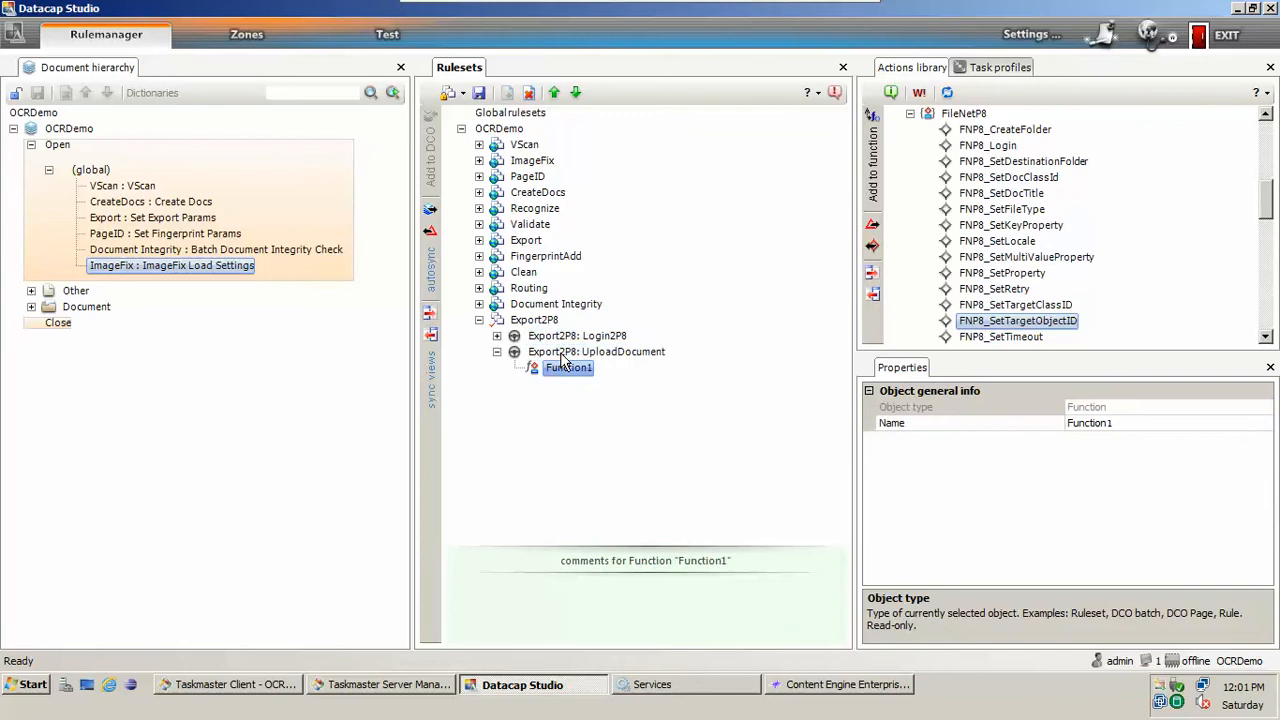
left_click(575, 372)
key("End")
key("BackSpace")
type(": Uploa")
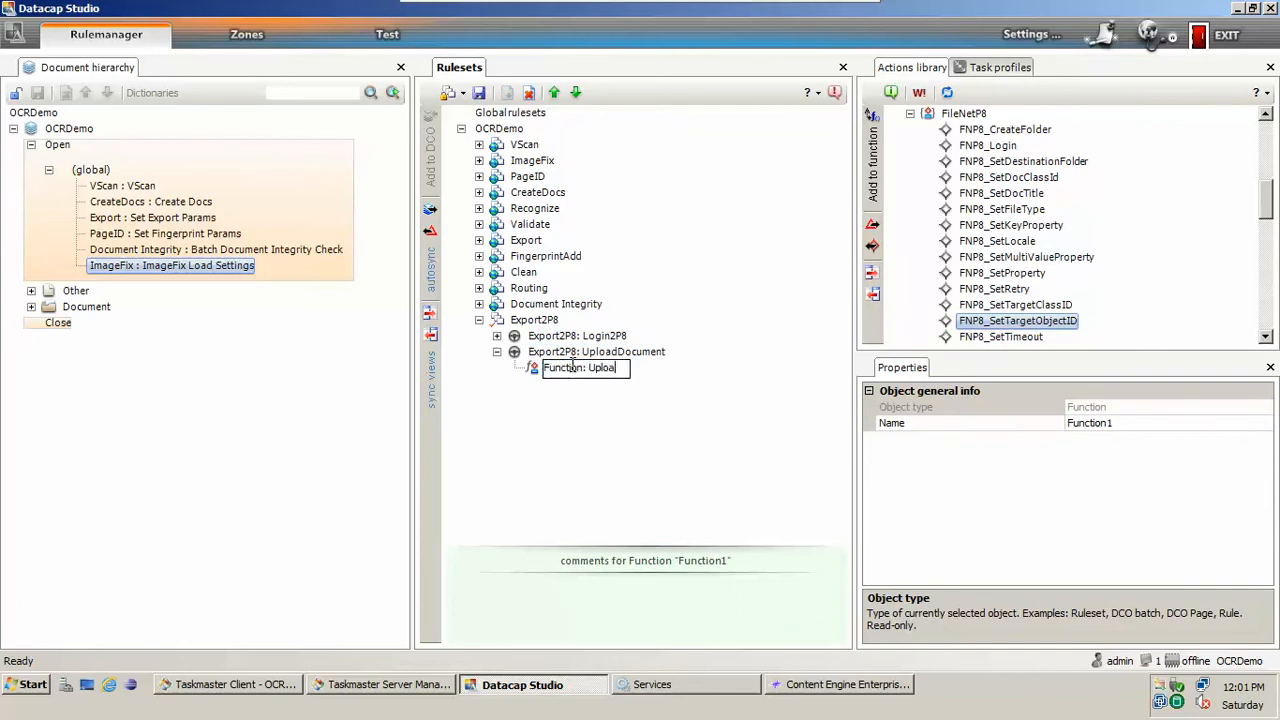
type("d Document")
key("Return")
key("Up")
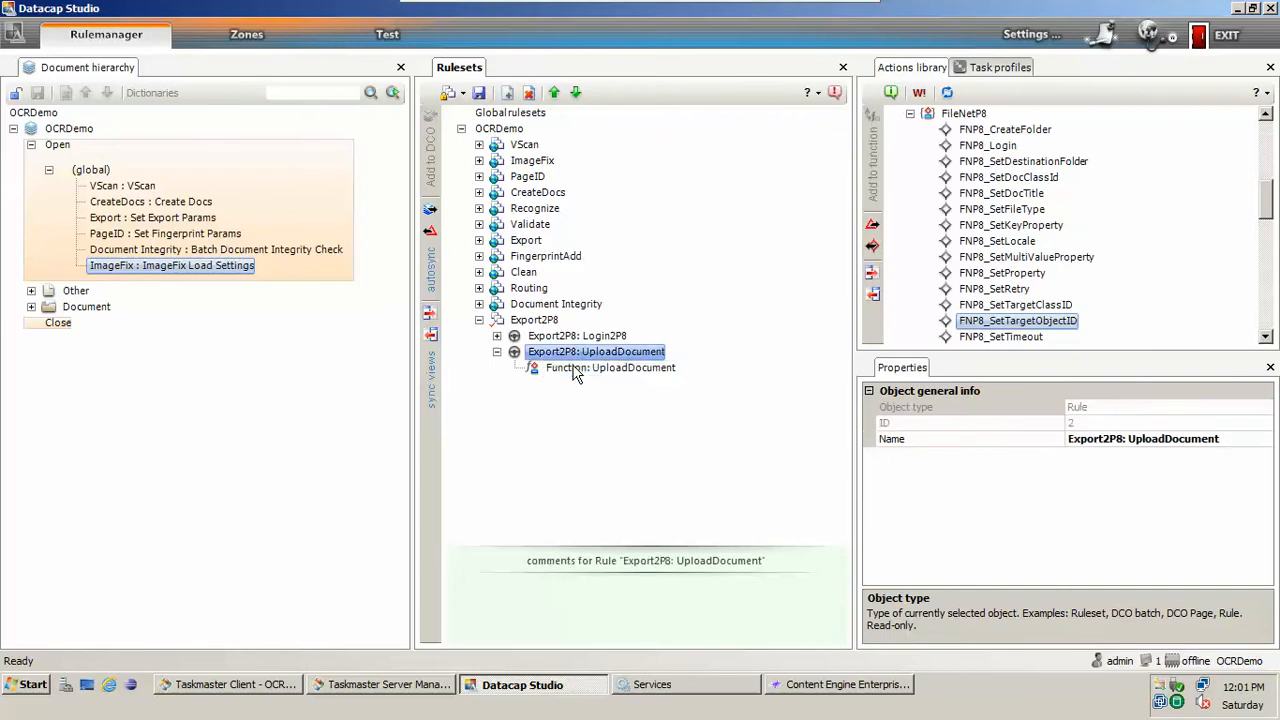
key("Up")
key("Right")
key("Down")
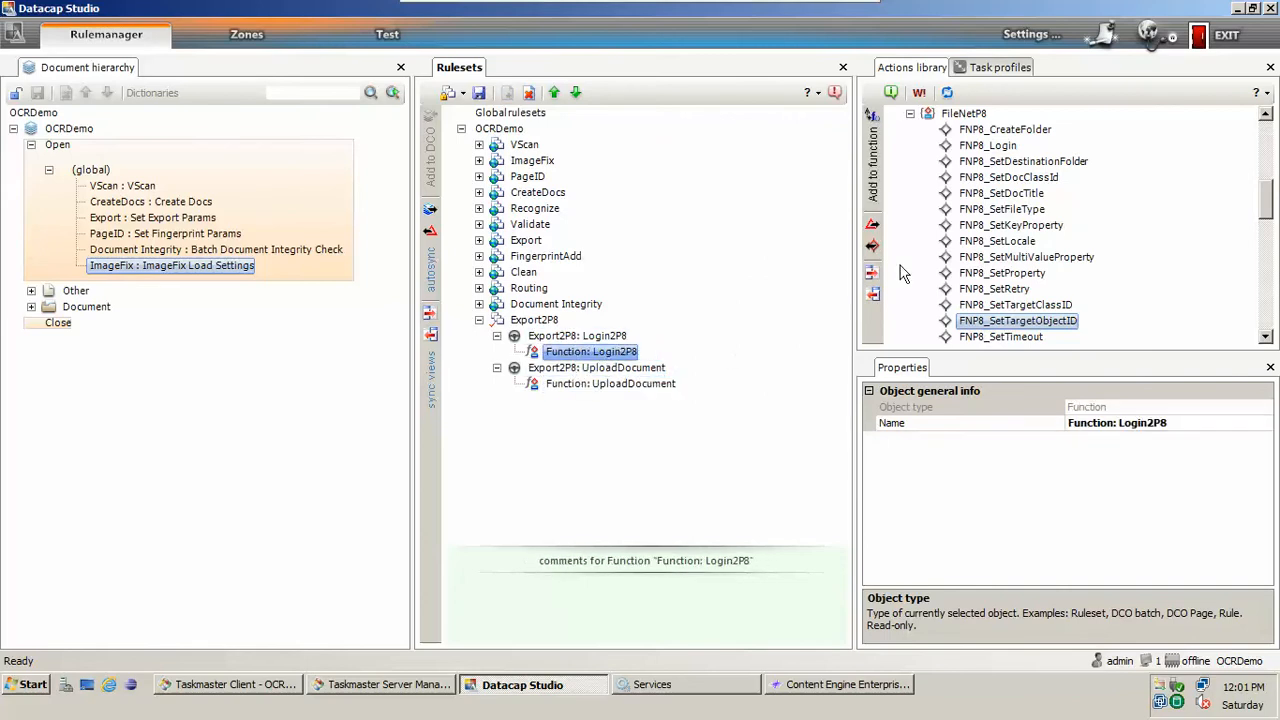
Step: Add the FNP8_Login and FNP8_SetURL actions to the Login2P8 function
left_click(988, 145)
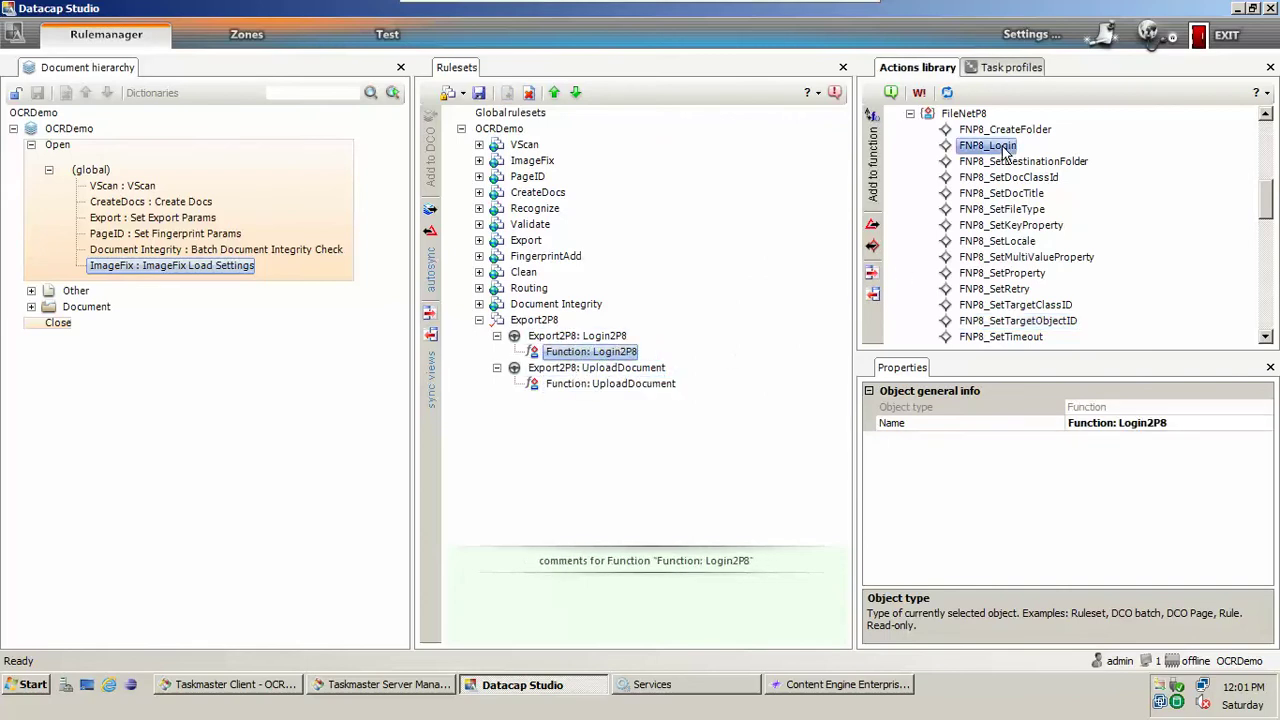
left_click(873, 160)
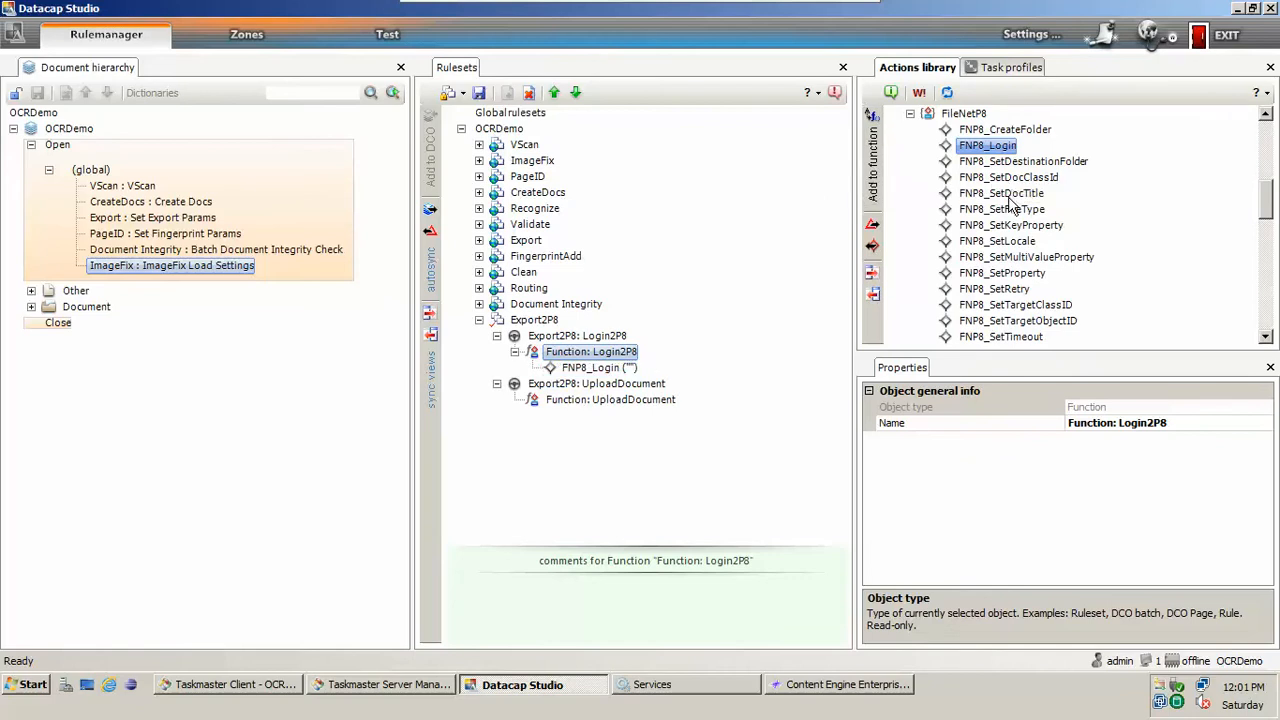
key("Down")
key("Down")
key("Down")
key("Down")
key("Down")
key("Down")
key("Down")
key("Down")
key("Down")
key("Down")
key("Down")
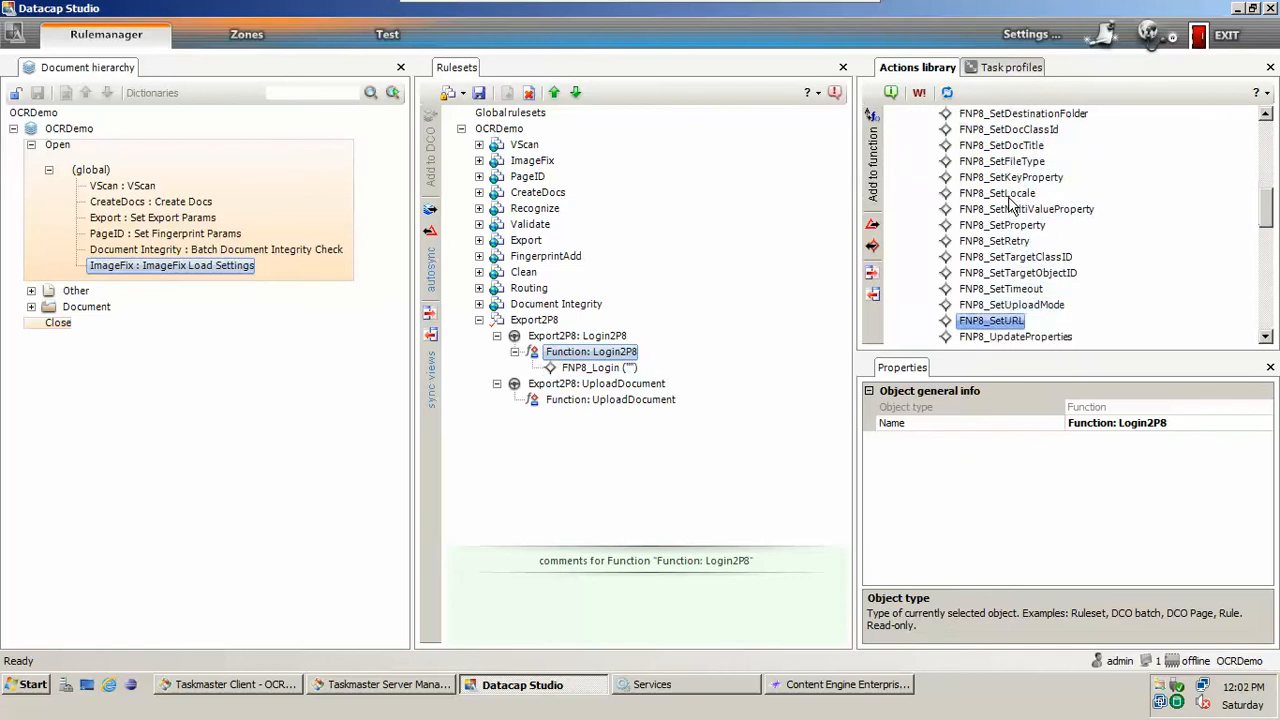
key("Down")
key("Down")
key("Down")
key("Up")
key("Up")
key("Up")
key("Down")
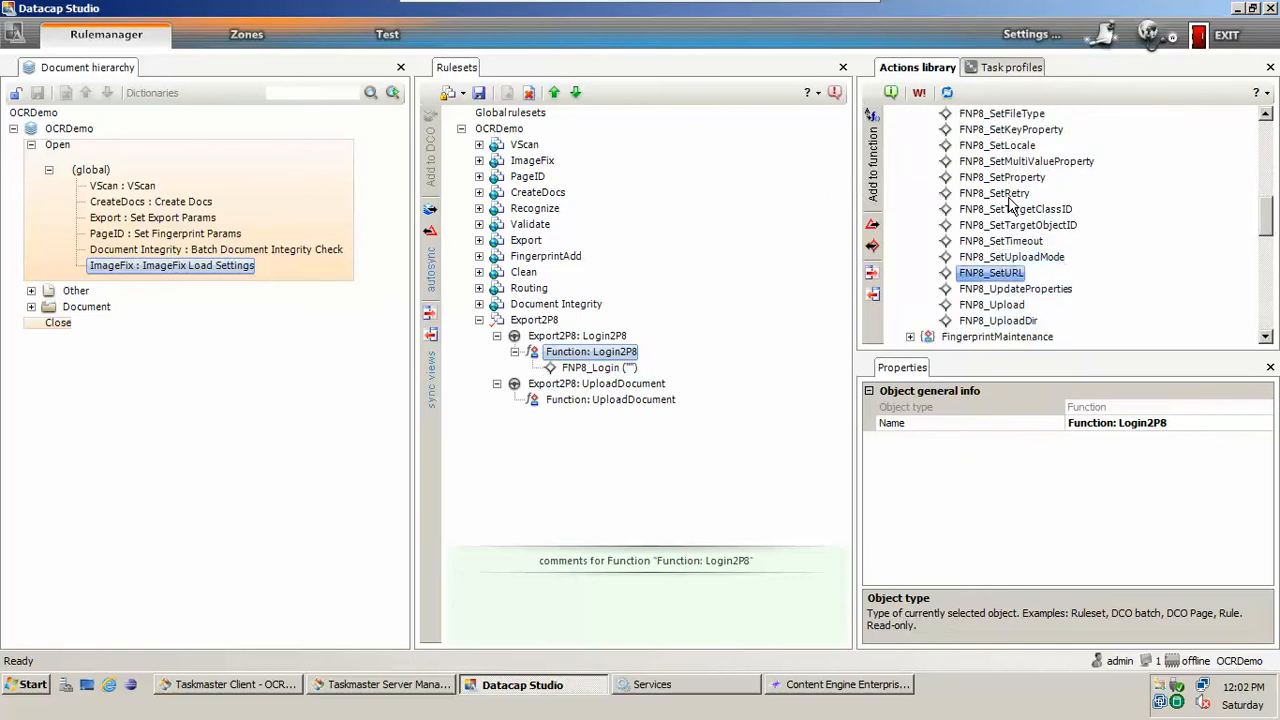
left_click(874, 168)
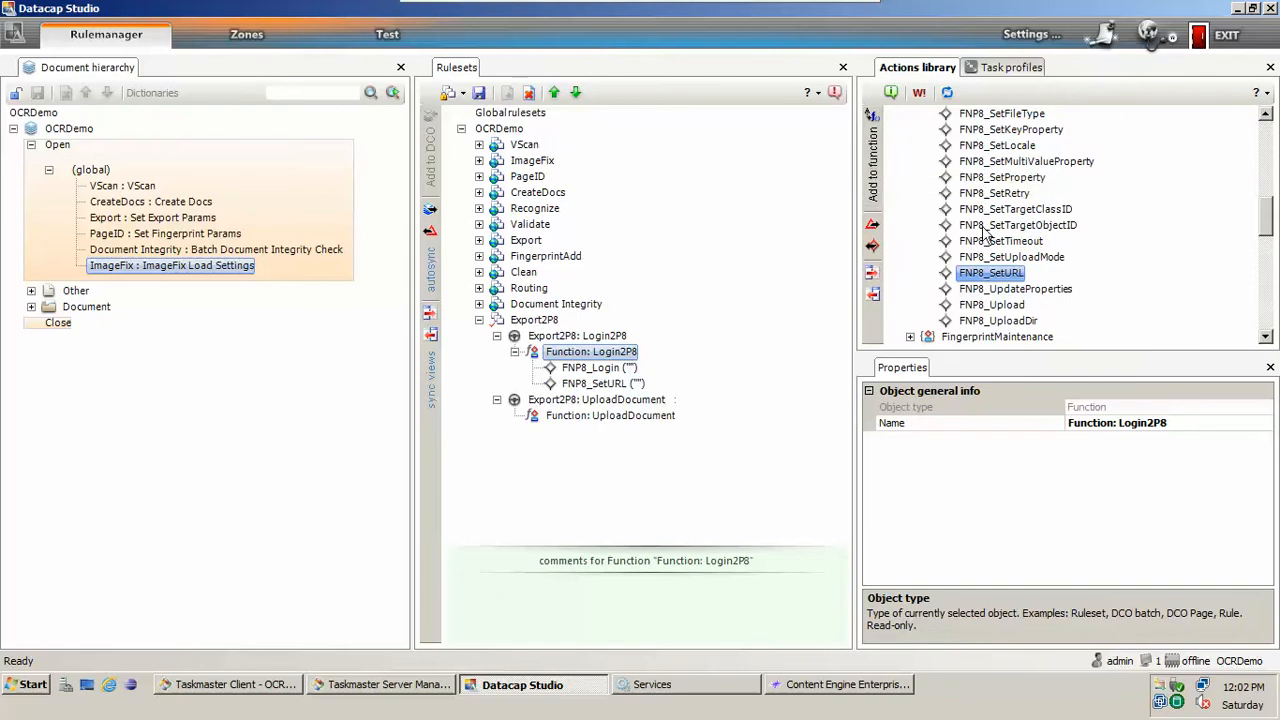
Step: Add FNP8_SetTargetClassID and FNP8_SetTargetObjectID to Login2P8
left_click(1015, 210)
left_click(1015, 210)
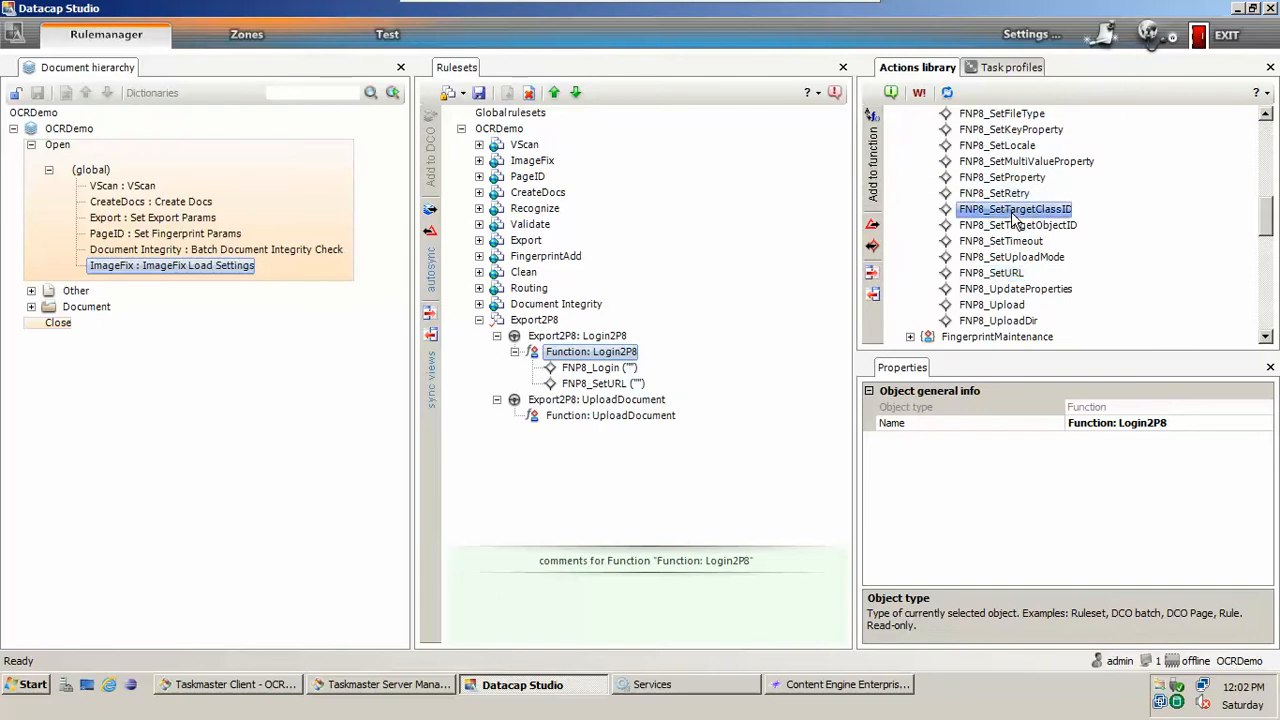
key("Up")
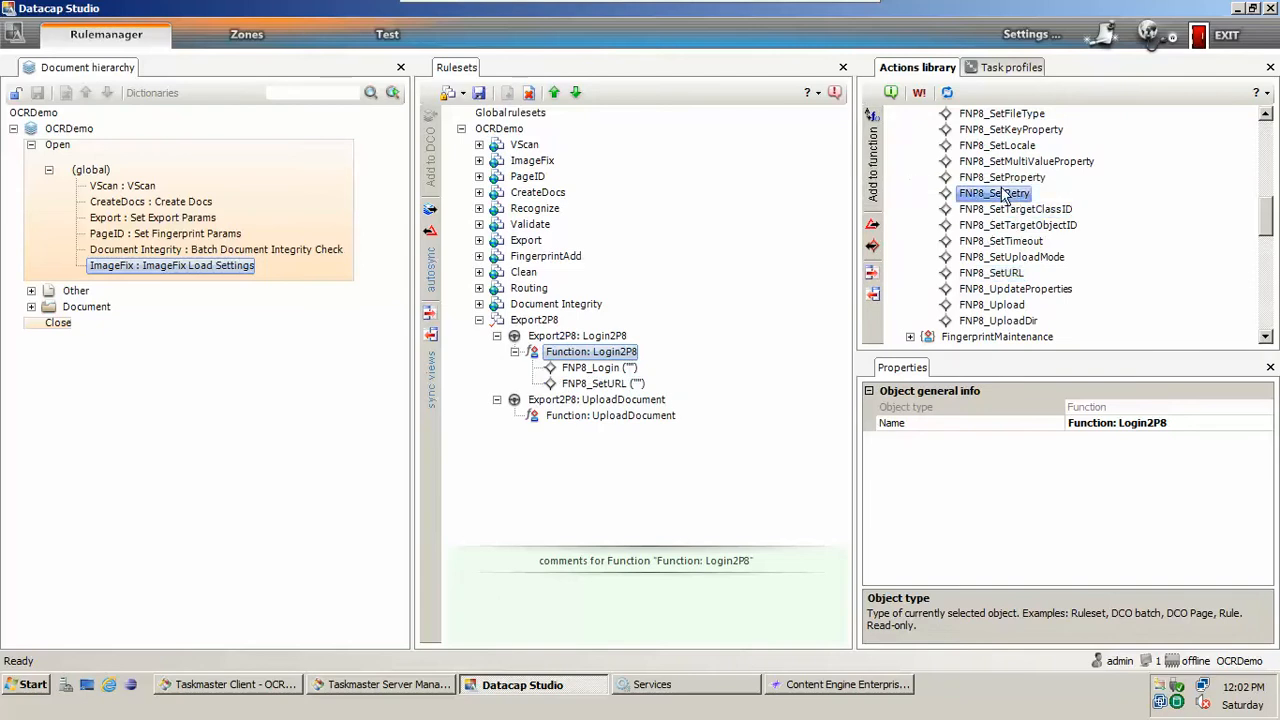
key("Up")
key("Up")
key("Up")
key("Up")
key("Up")
key("Up")
key("Up")
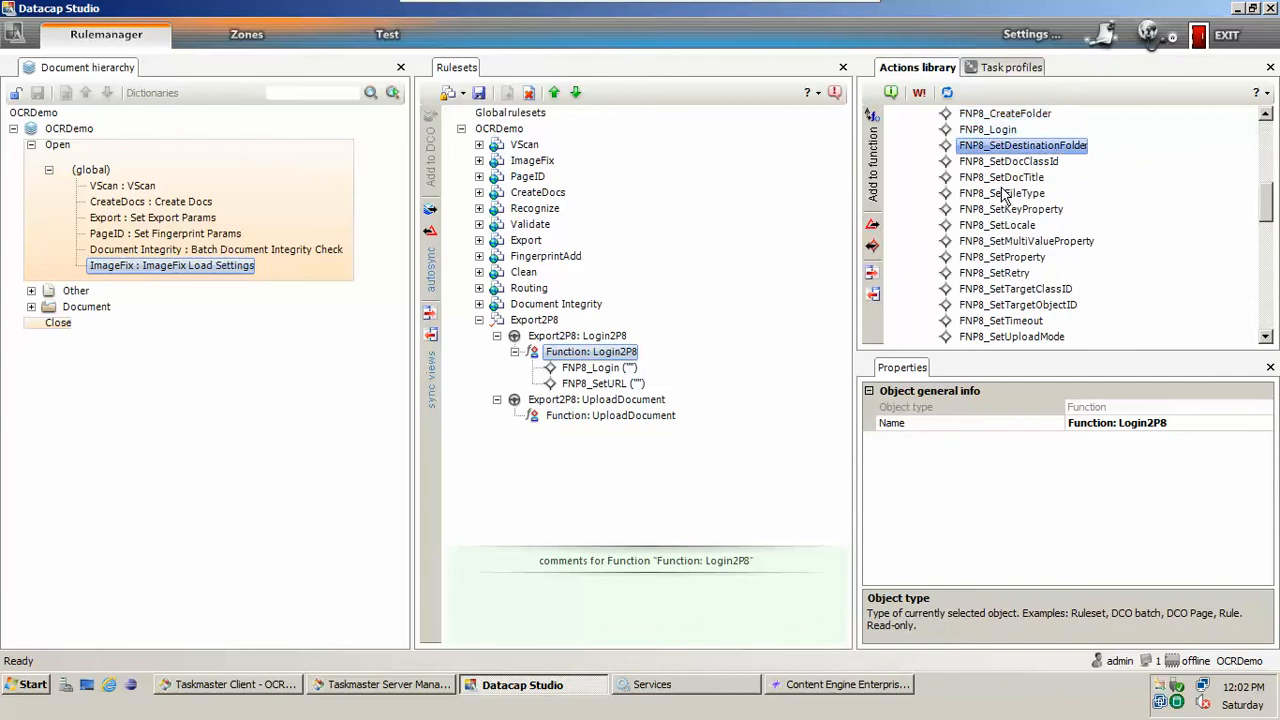
key("Down")
key("Down")
key("Down")
key("Down")
key("Down")
key("Down")
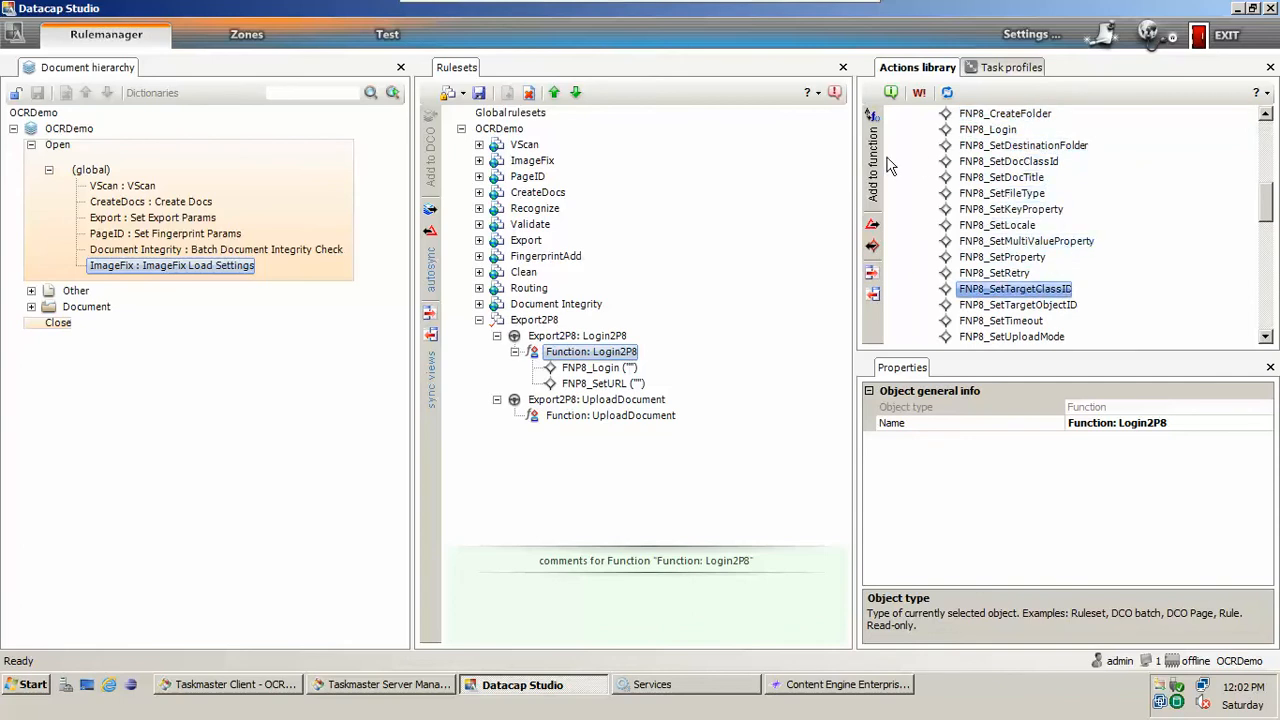
left_click(872, 165)
left_click(1018, 305)
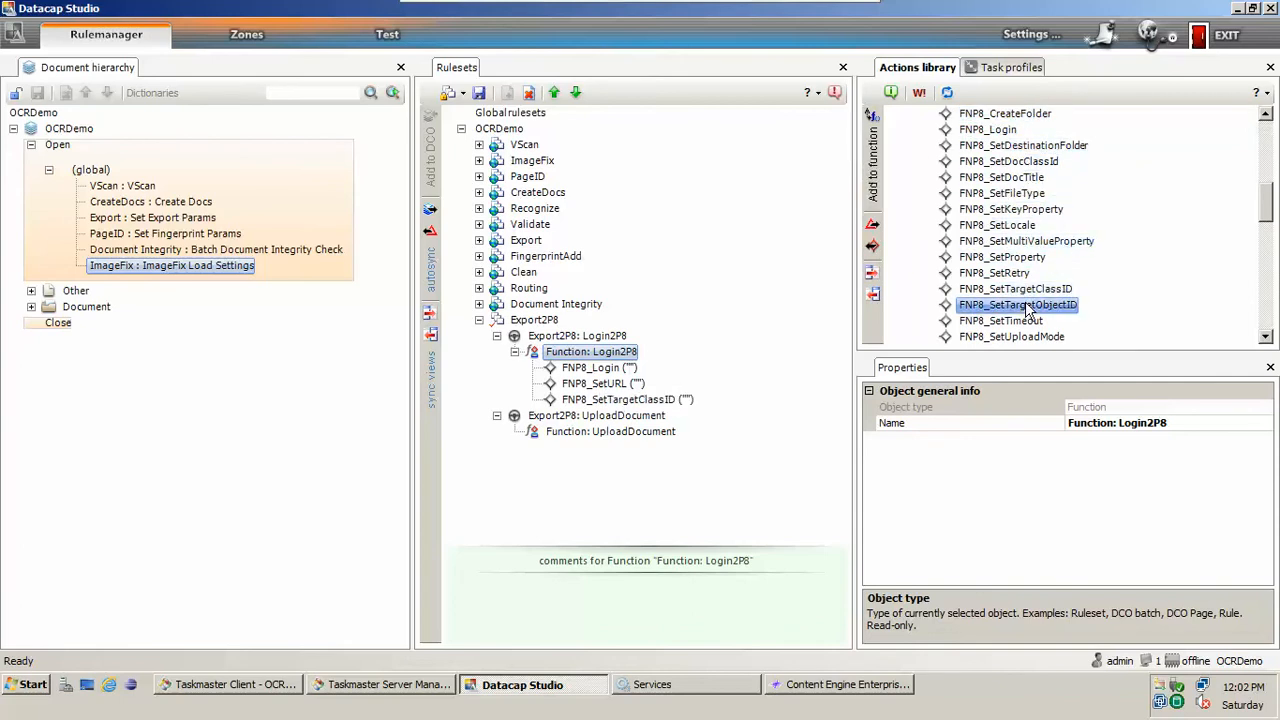
left_click(873, 165)
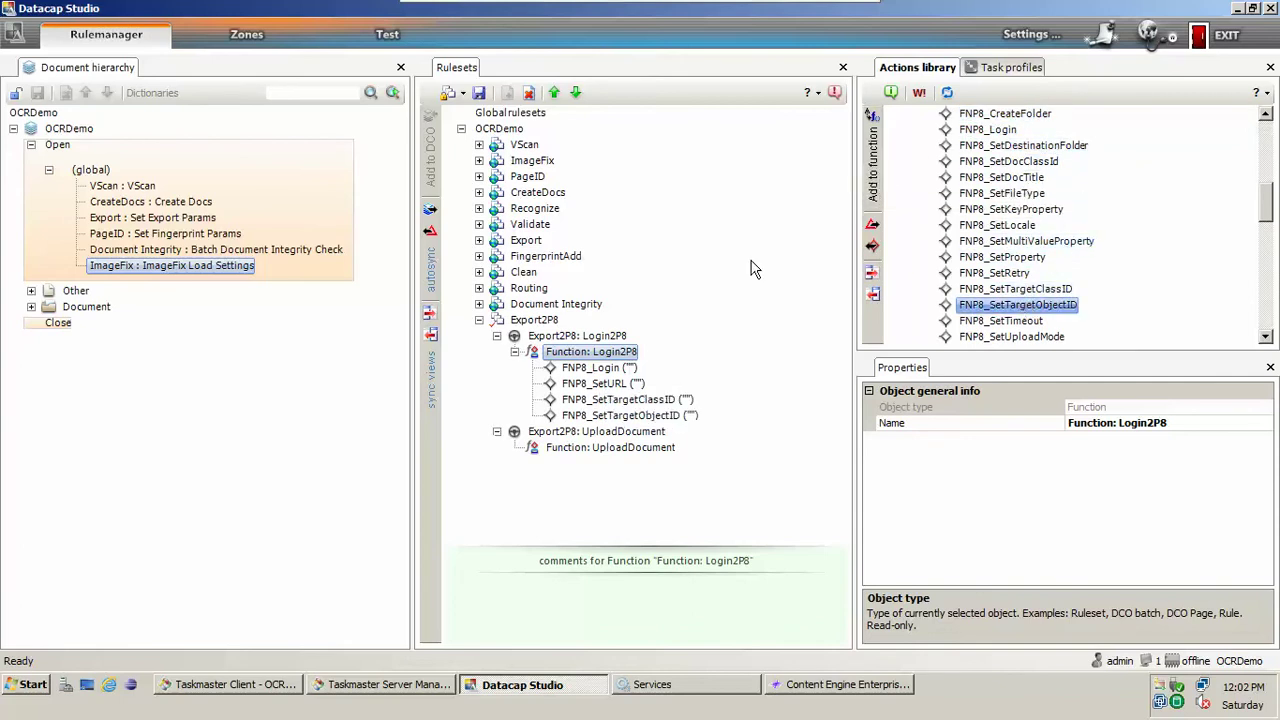
Step: Reorder Login2P8 so FNP8_SetURL comes first and FNP8_Login last
left_click(596, 384)
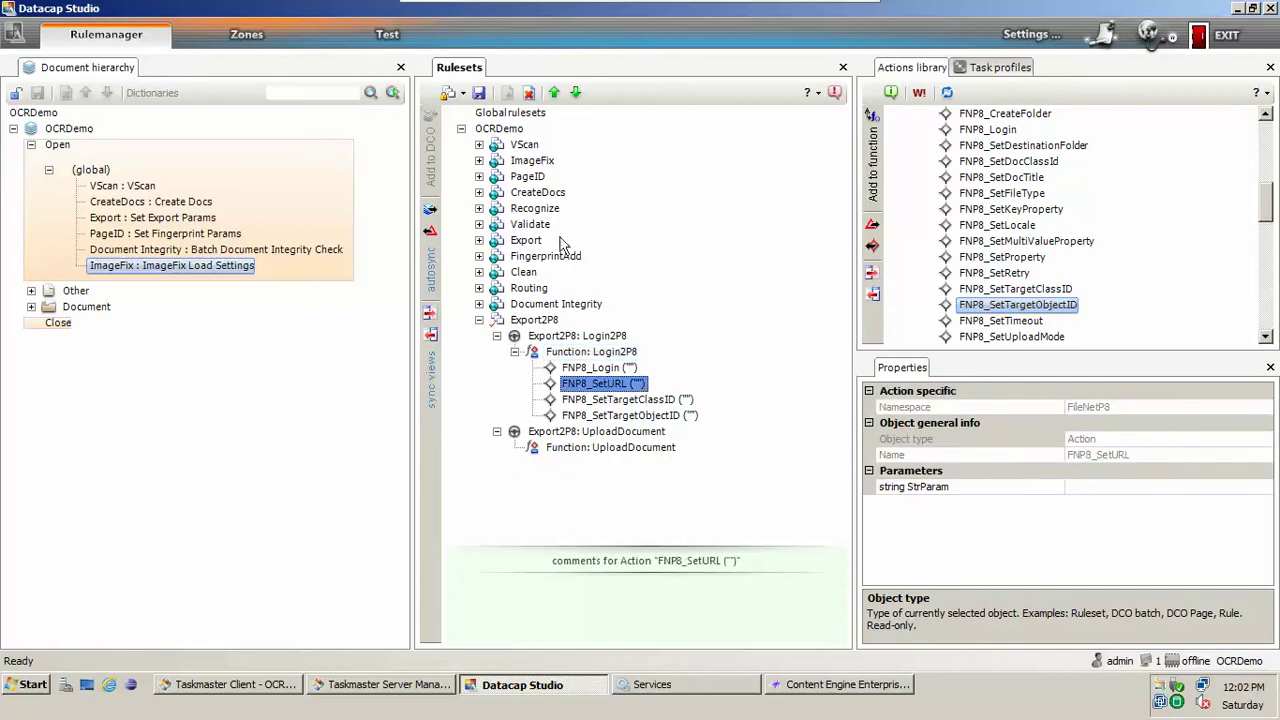
left_click(556, 93)
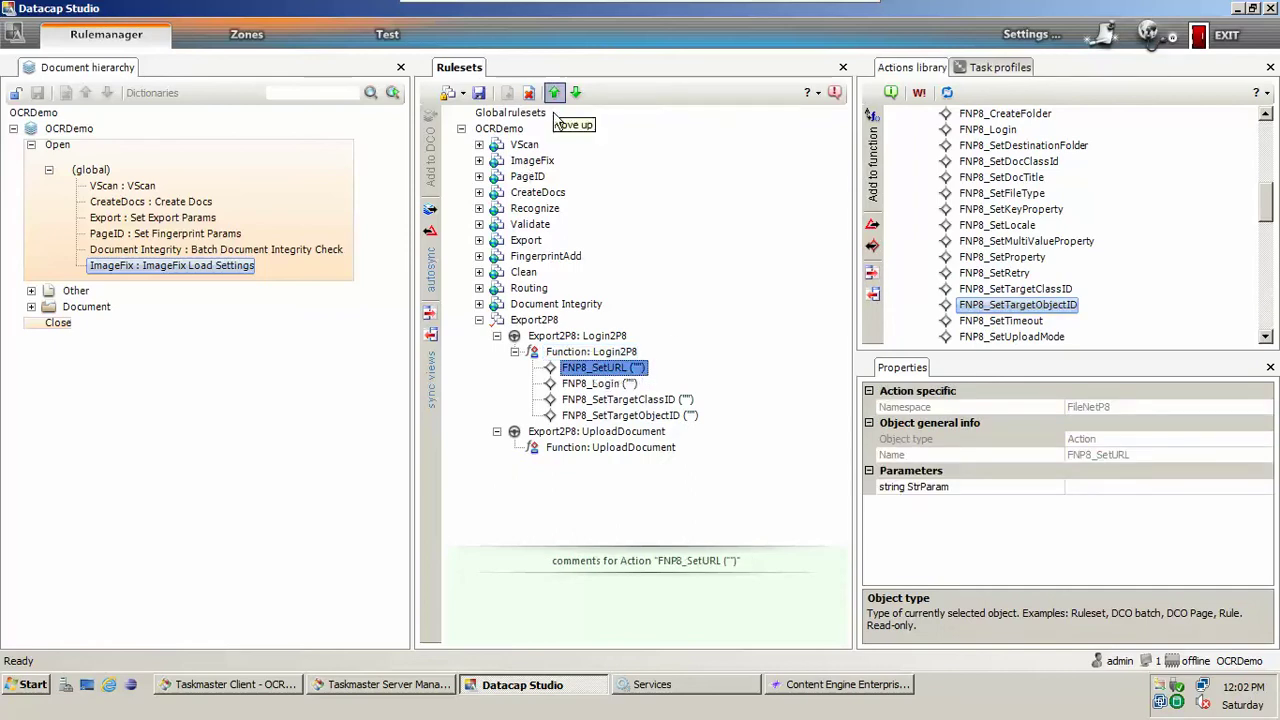
left_click(597, 384)
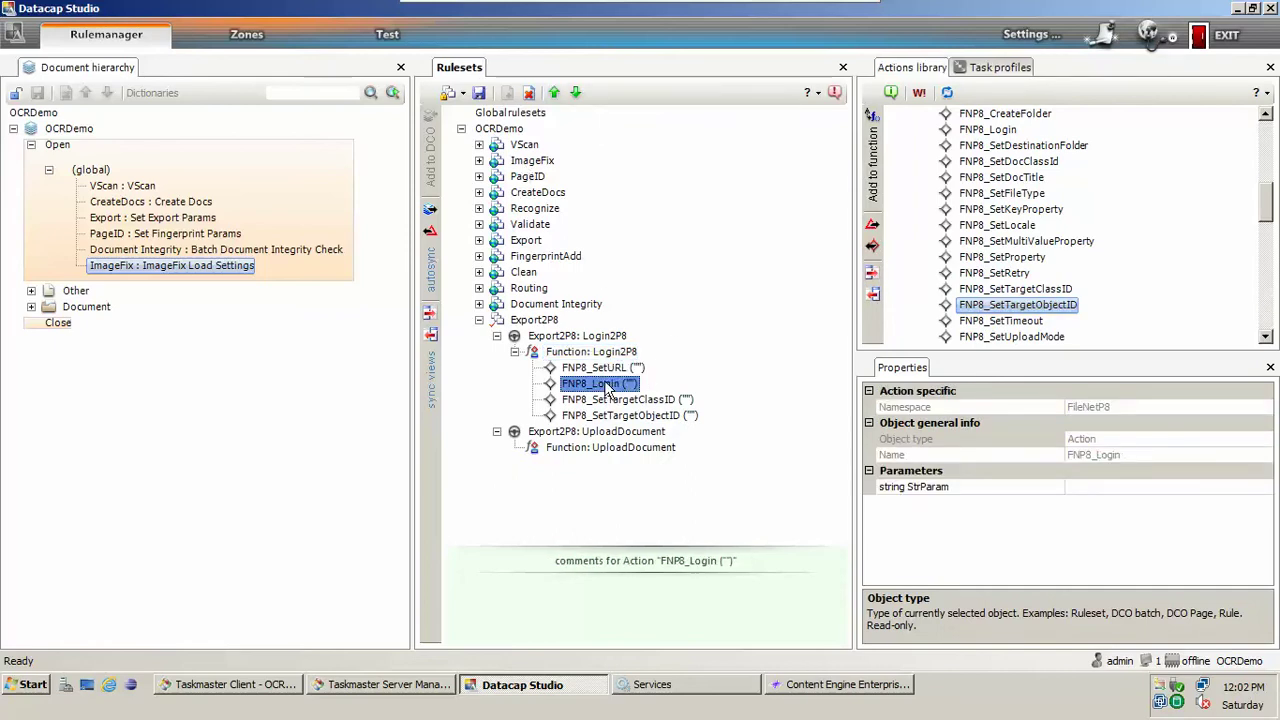
left_click(576, 93)
left_click(576, 93)
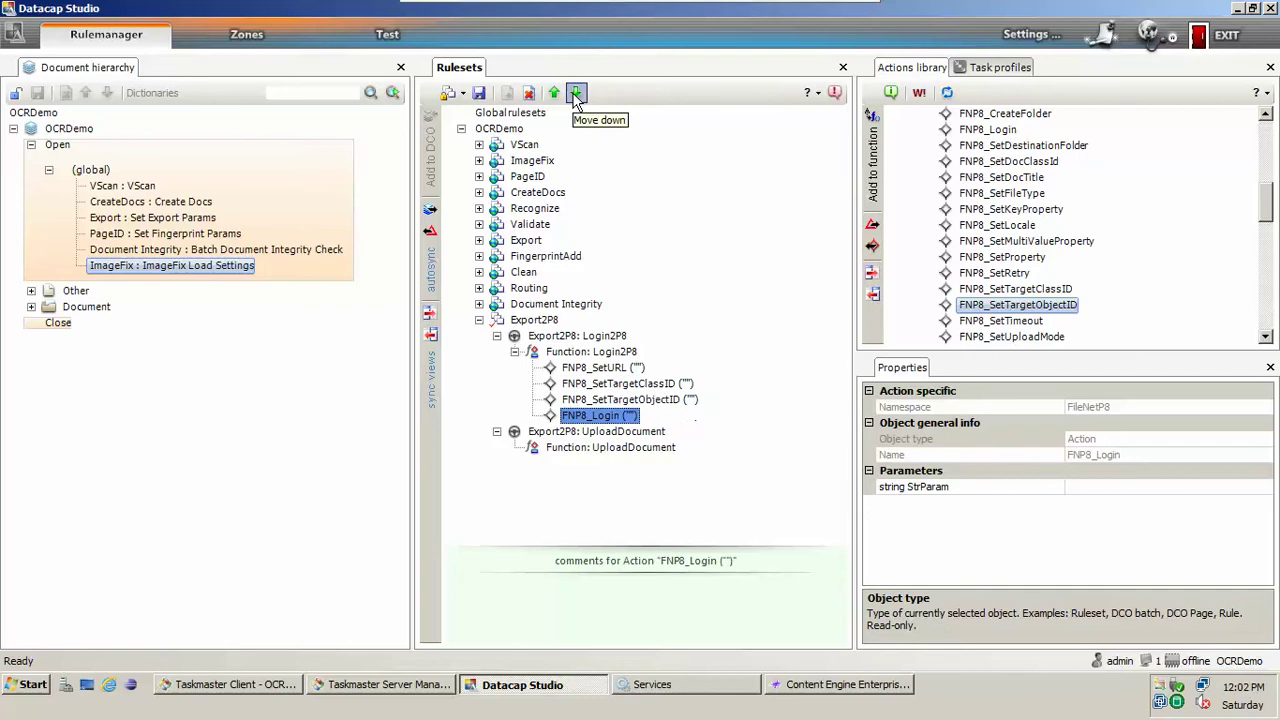
left_click(600, 367)
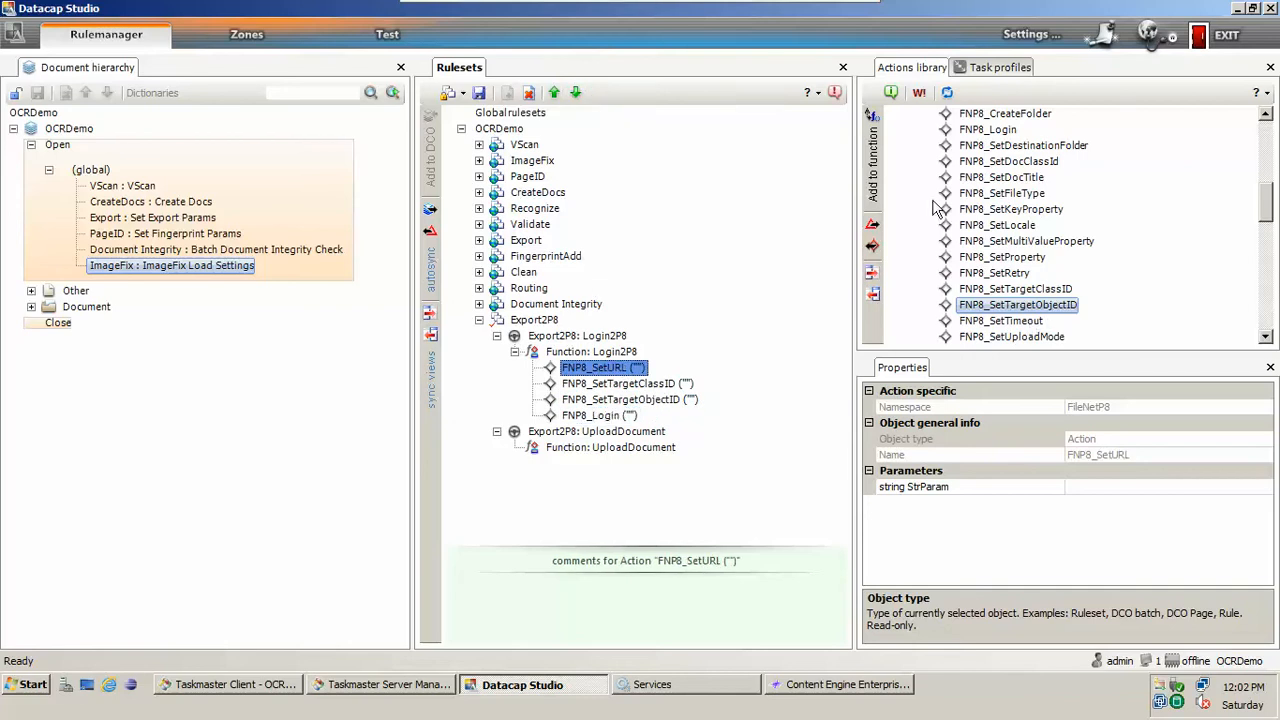
Step: Show the FNP8_SetURL reference help and select its example Content Engine MTOM URL
left_click(873, 275)
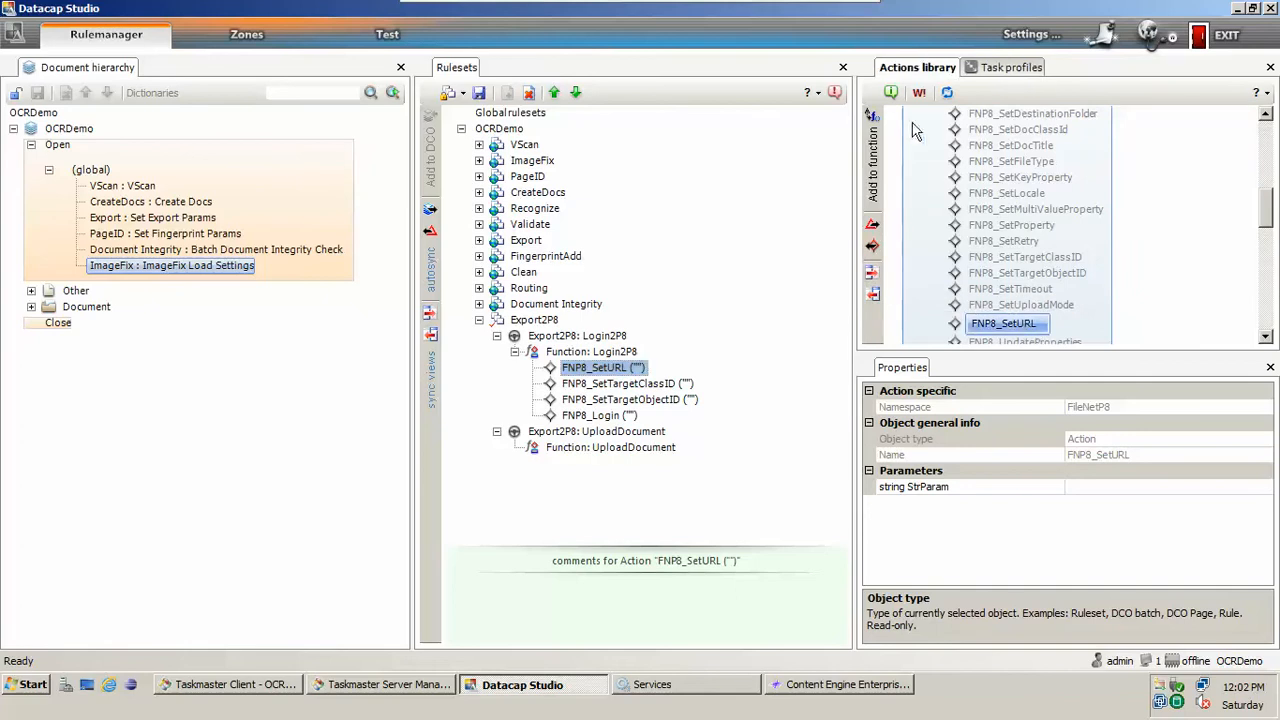
left_click(890, 92)
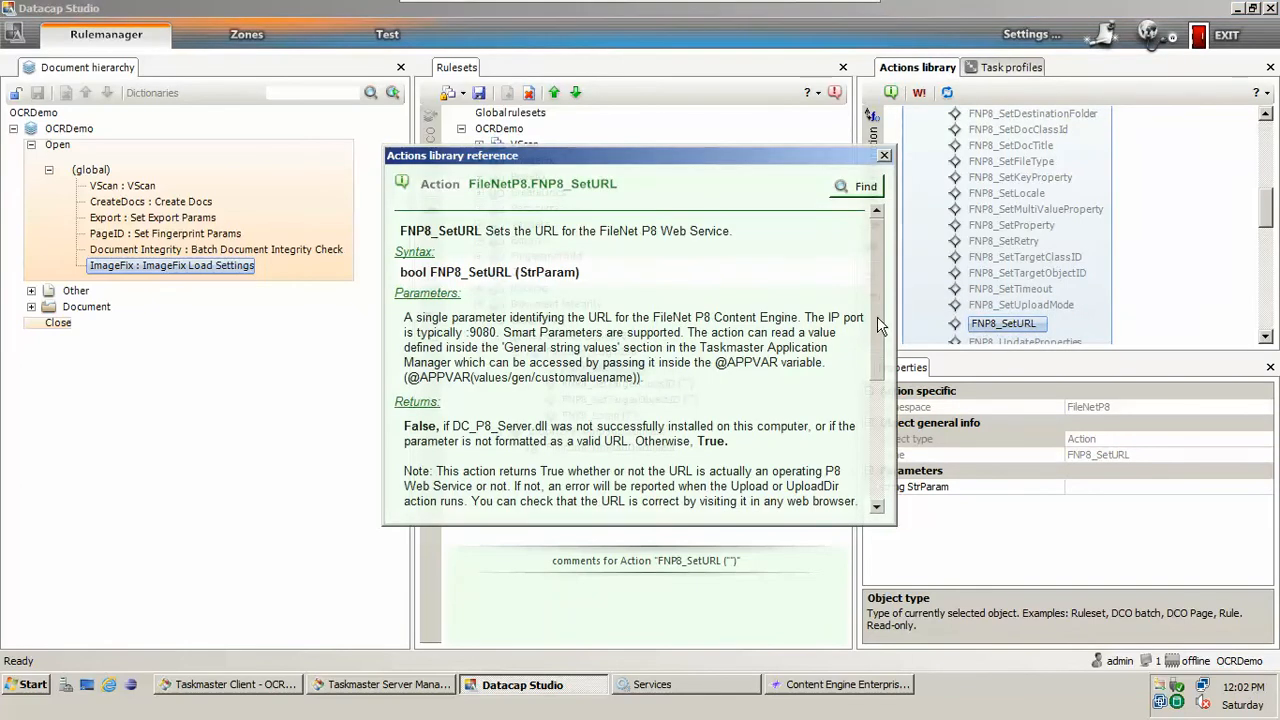
left_click_drag(877, 316, 873, 458)
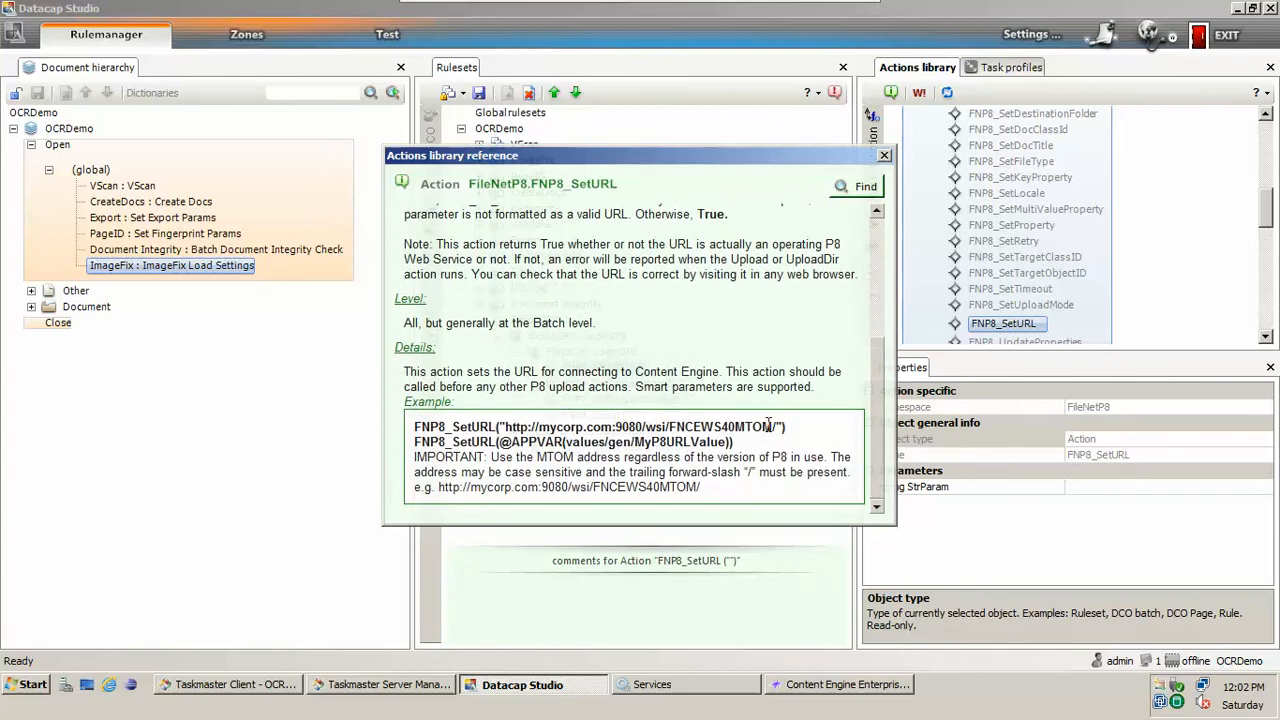
left_click_drag(773, 426, 502, 427)
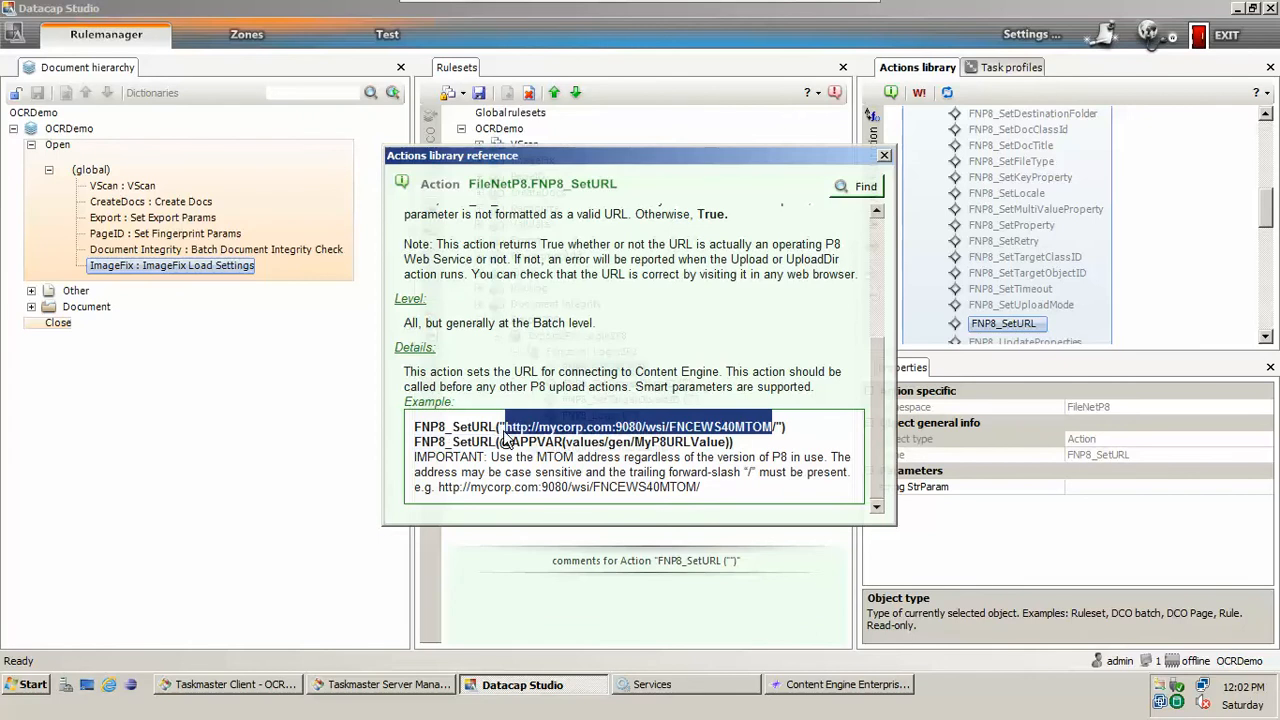
Step: Review the P850DM domain properties in Enterprise Manager, cancel out and minimize to the desktop
left_click(817, 684)
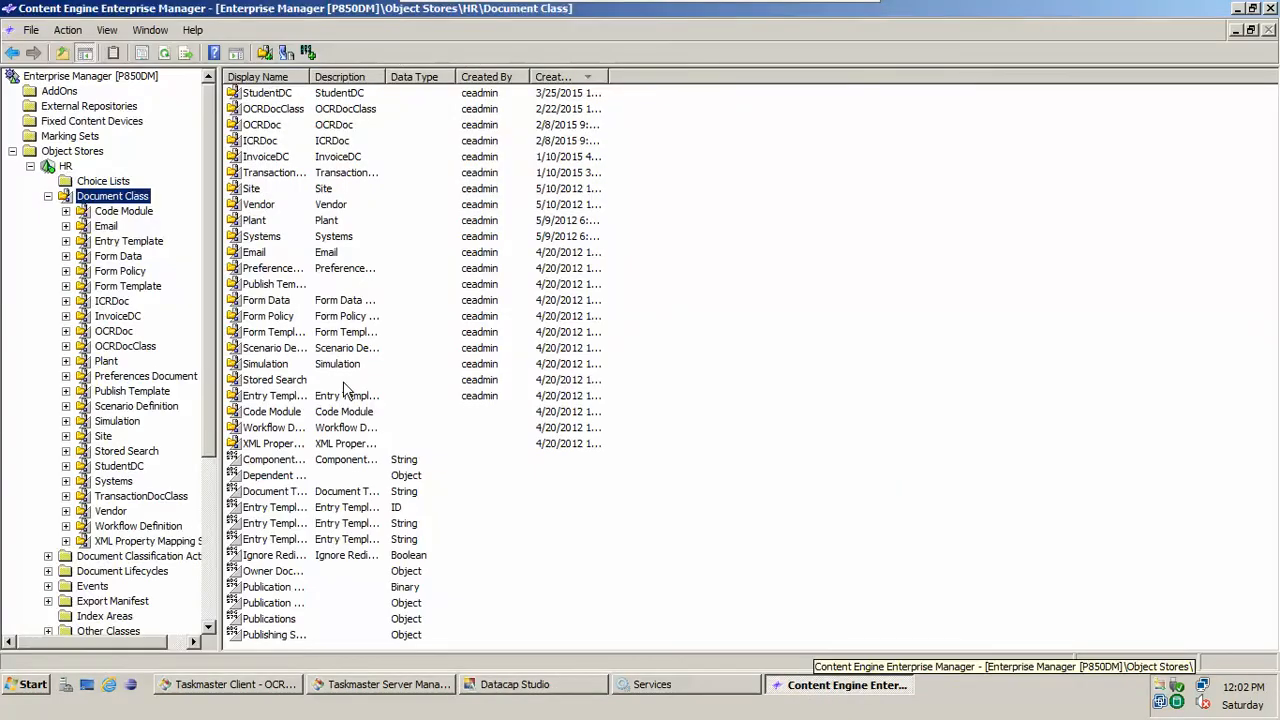
right_click(125, 80)
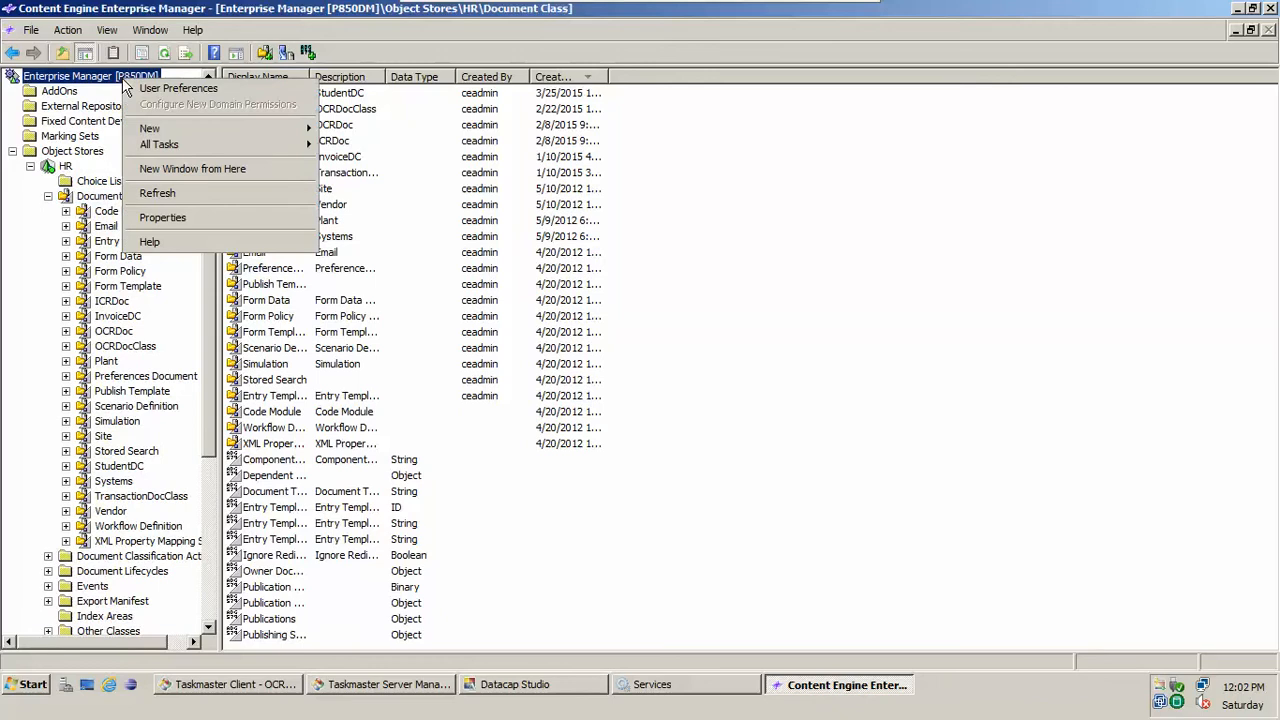
left_click(167, 220)
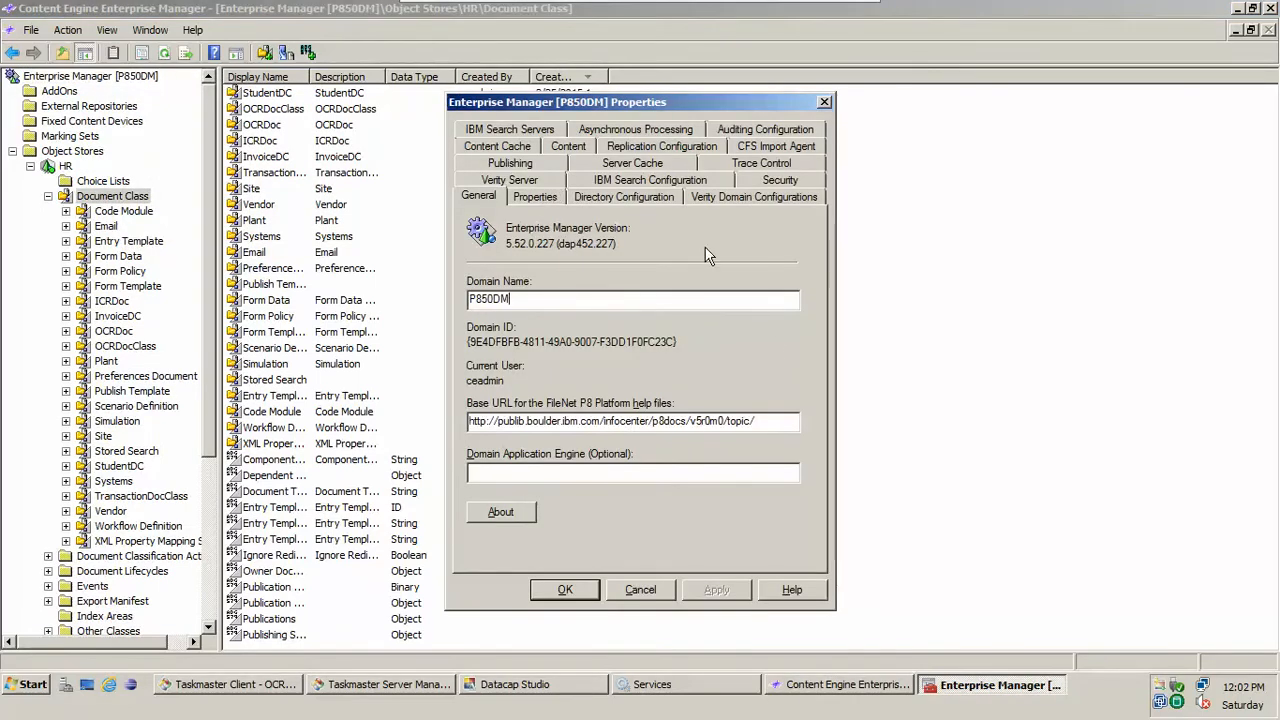
left_click(640, 589)
left_click(370, 684)
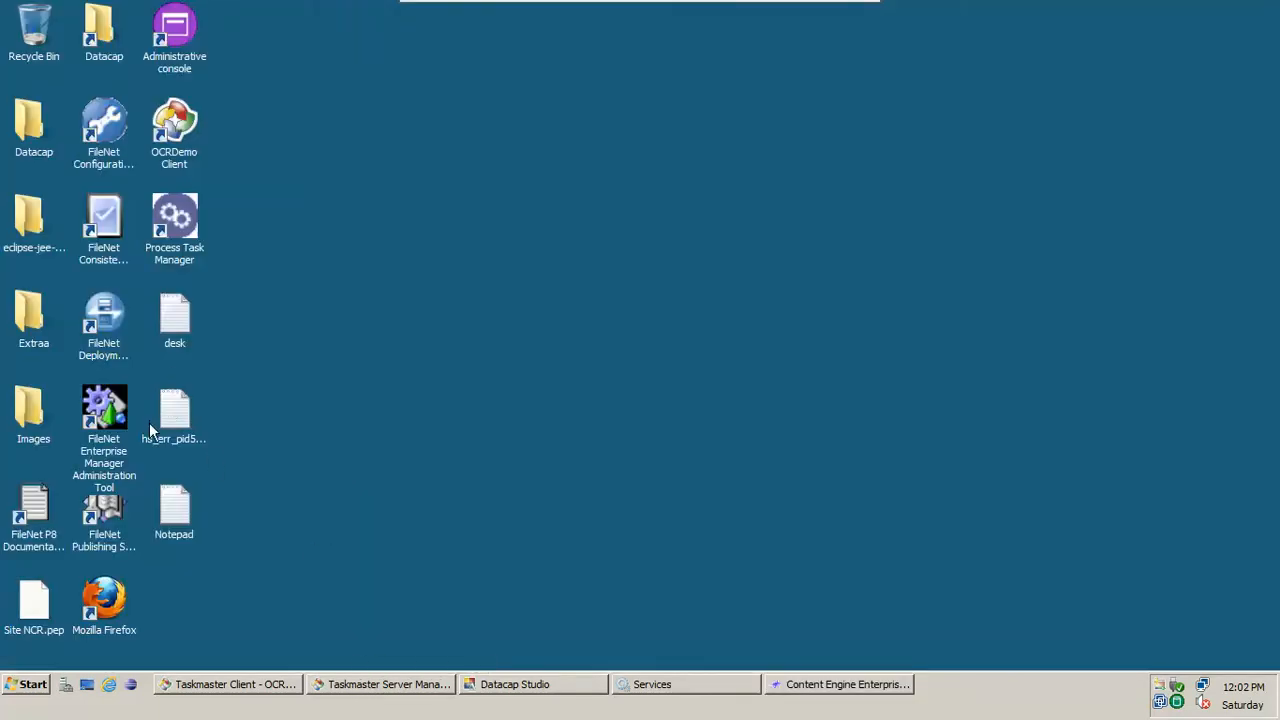
double_click(109, 418)
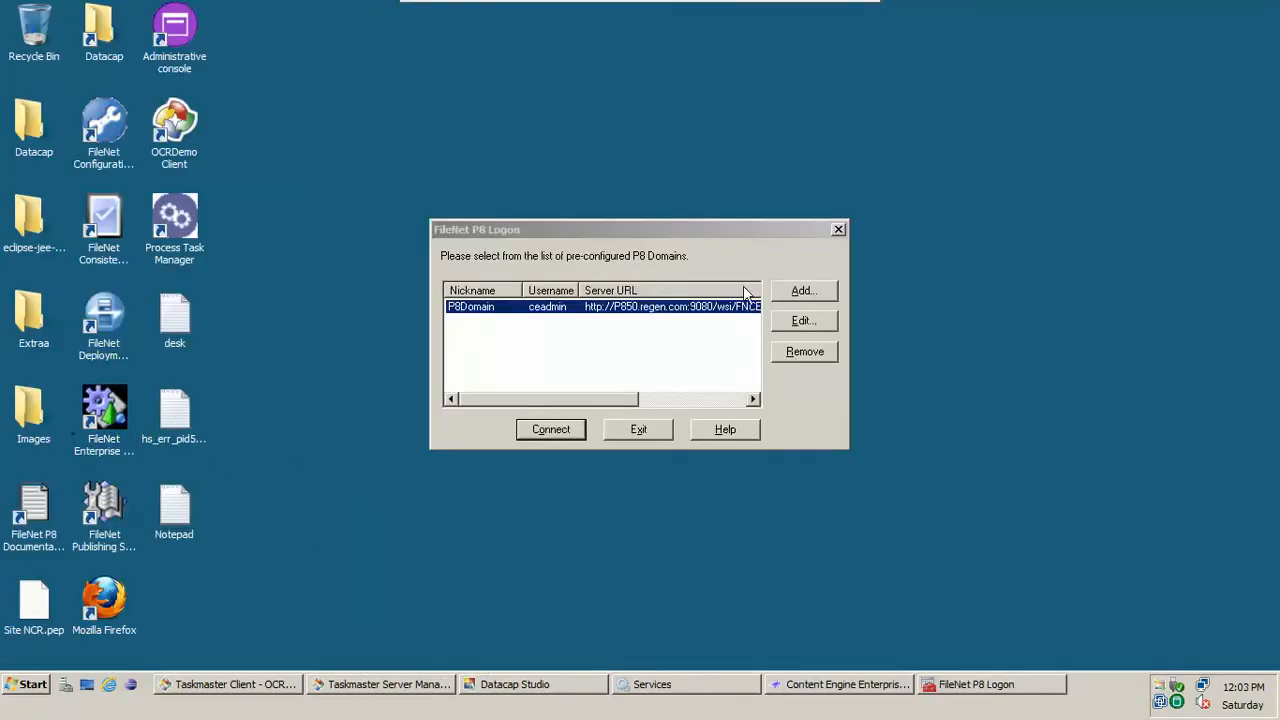
left_click(803, 322)
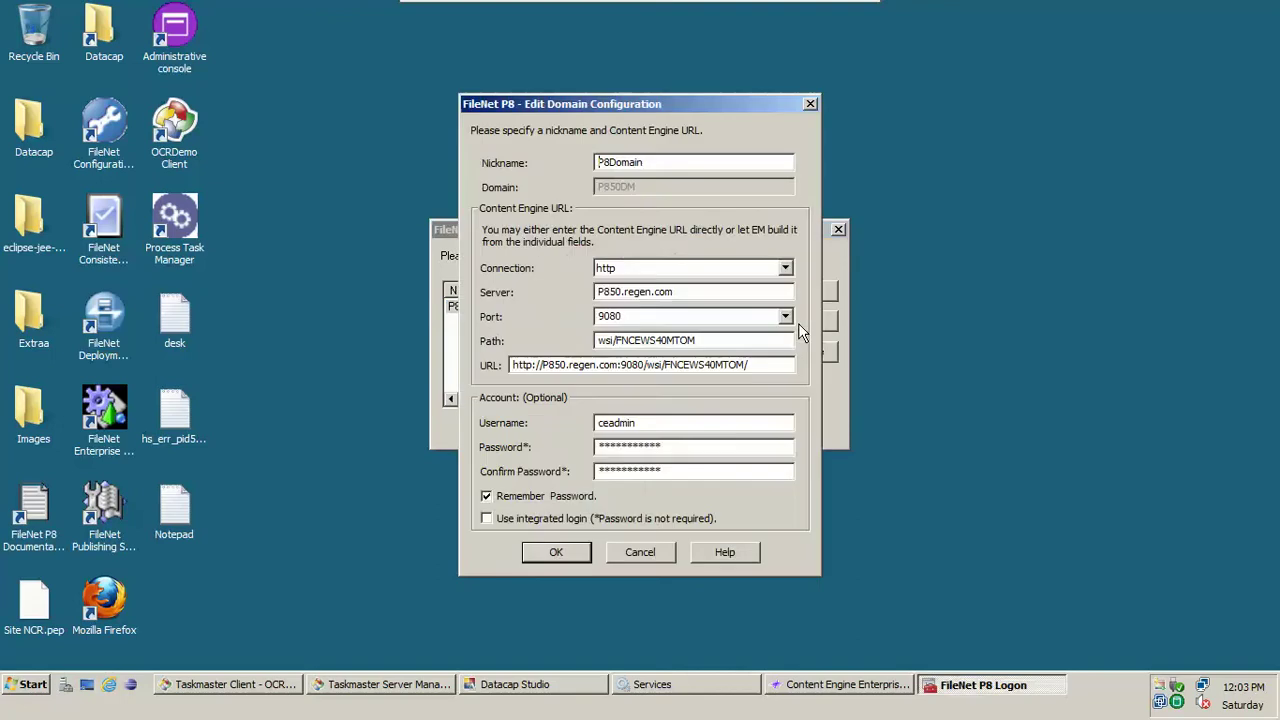
double_click(766, 364)
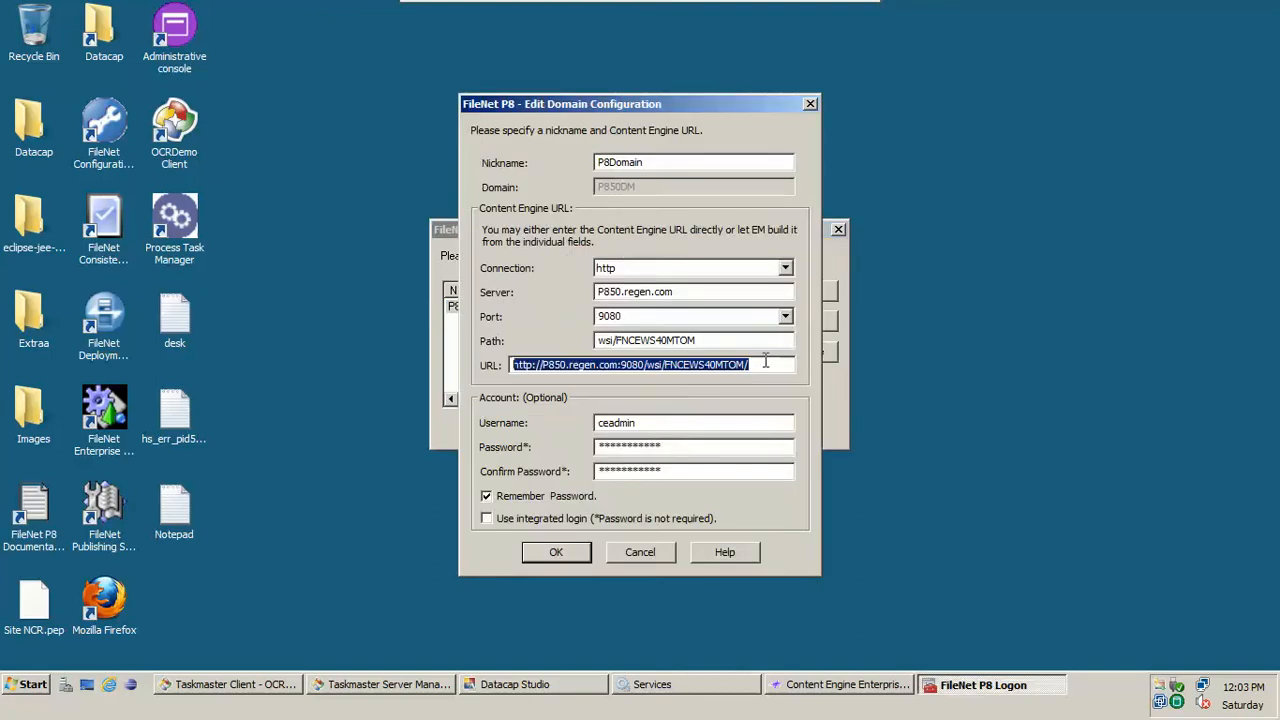
left_click(649, 555)
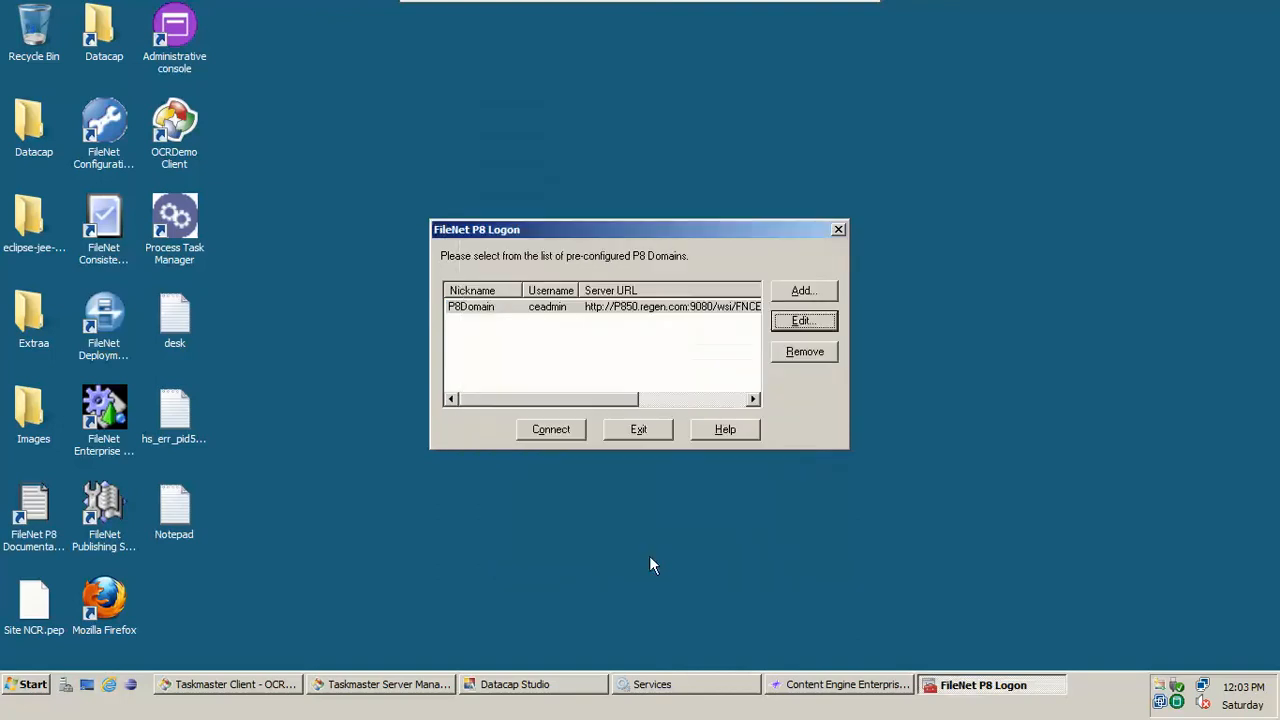
left_click(638, 430)
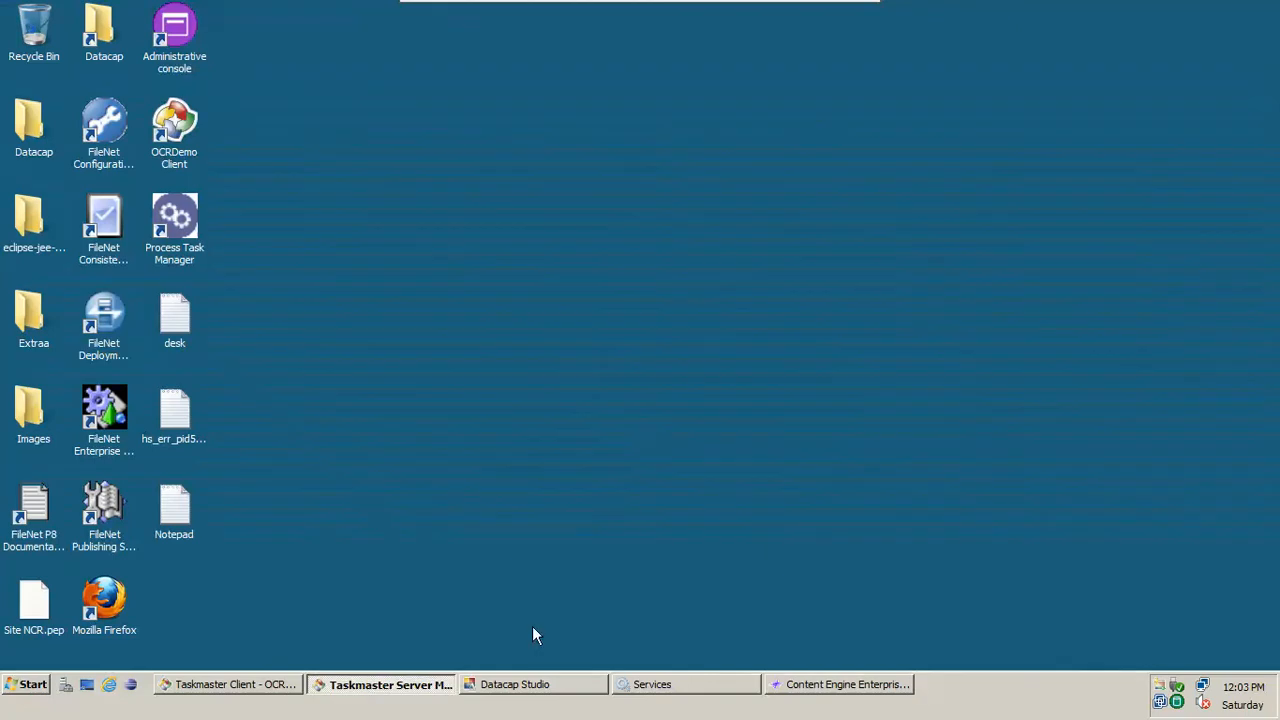
key("super+r")
type("ie")
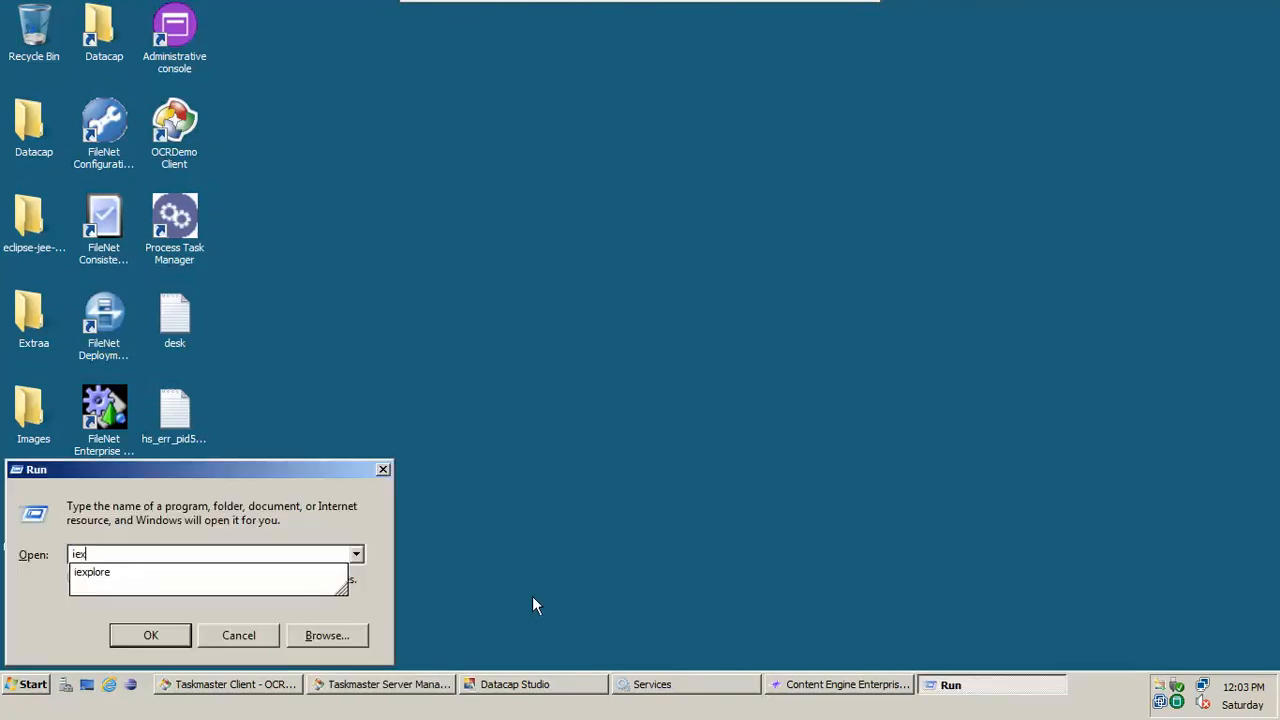
key("Down")
key("Return")
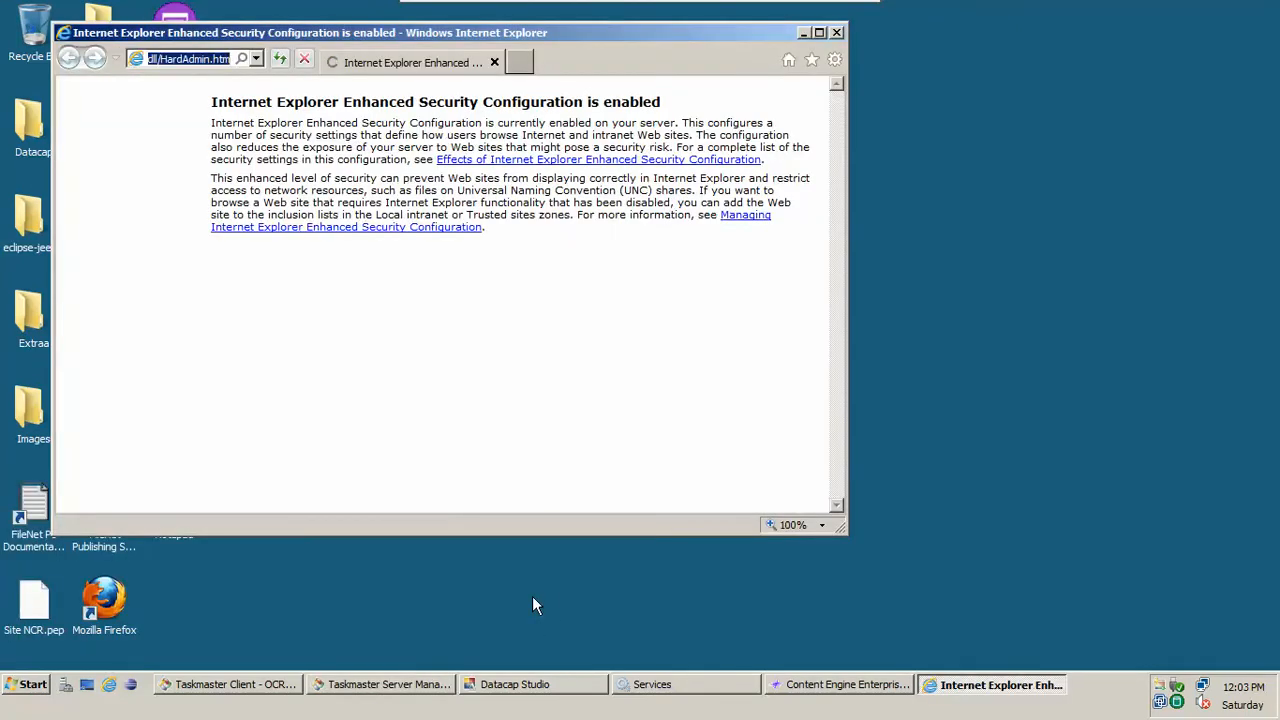
type("p850.regen.com:9080/wsi/FNCEWS40MTOM/")
key("Return")
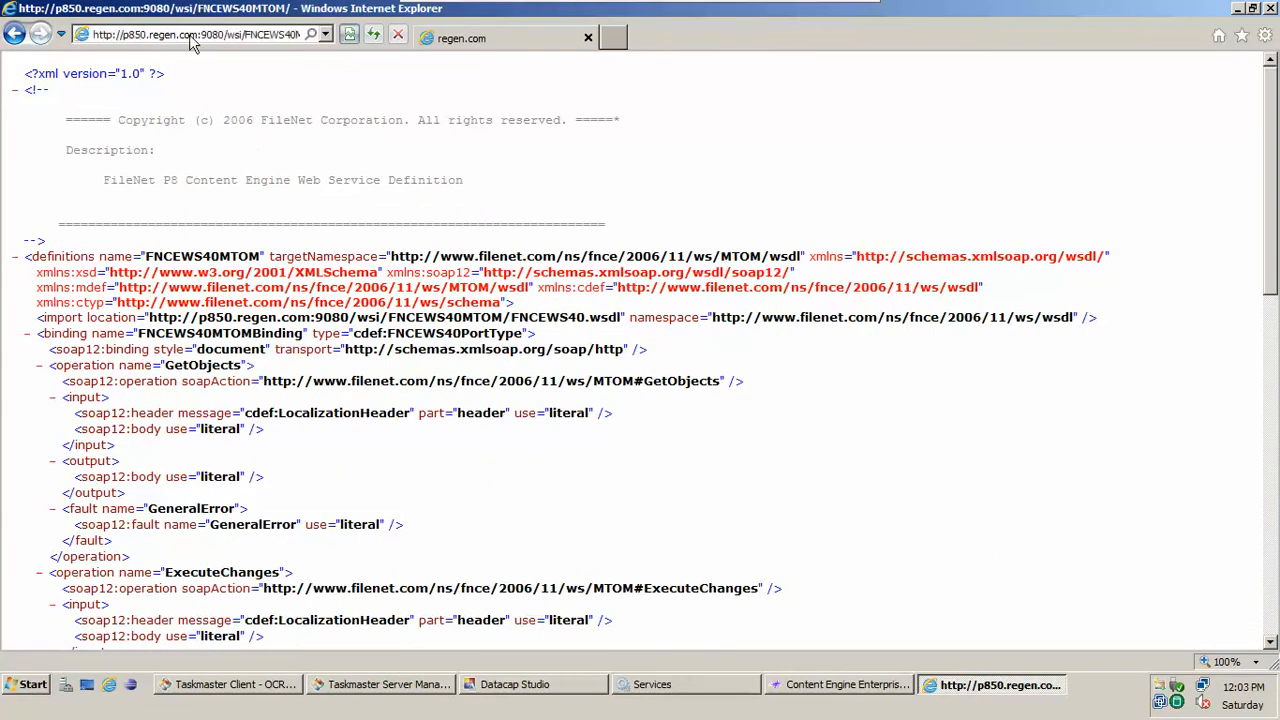
left_click(190, 36)
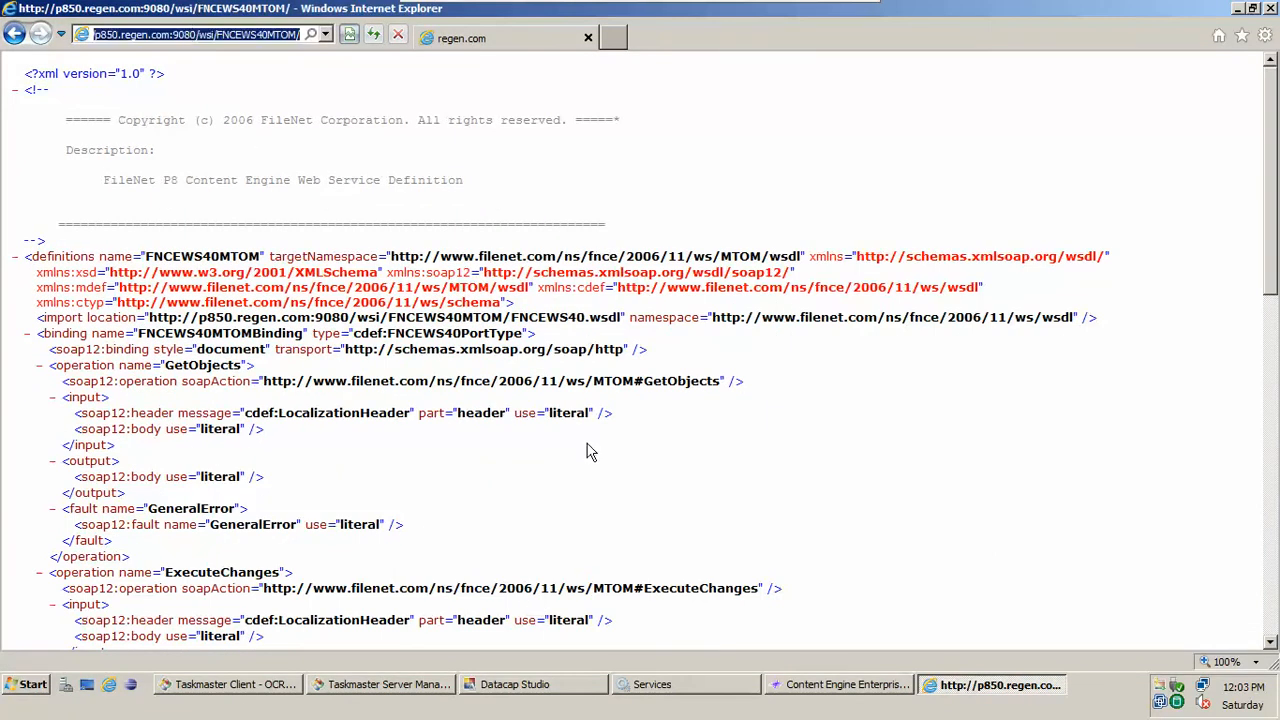
Step: Paste the Content Engine MTOM URL as FNP8_SetURL's StrParam in Datacap Studio
left_click(516, 690)
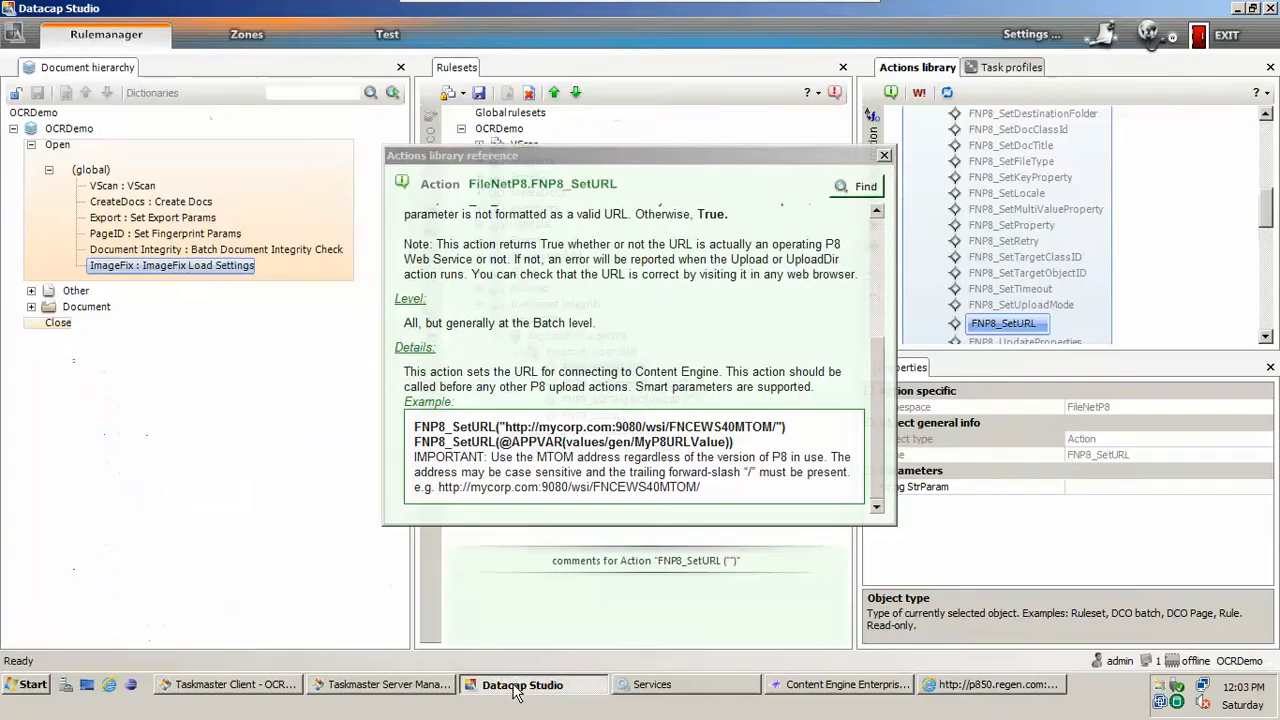
left_click(886, 156)
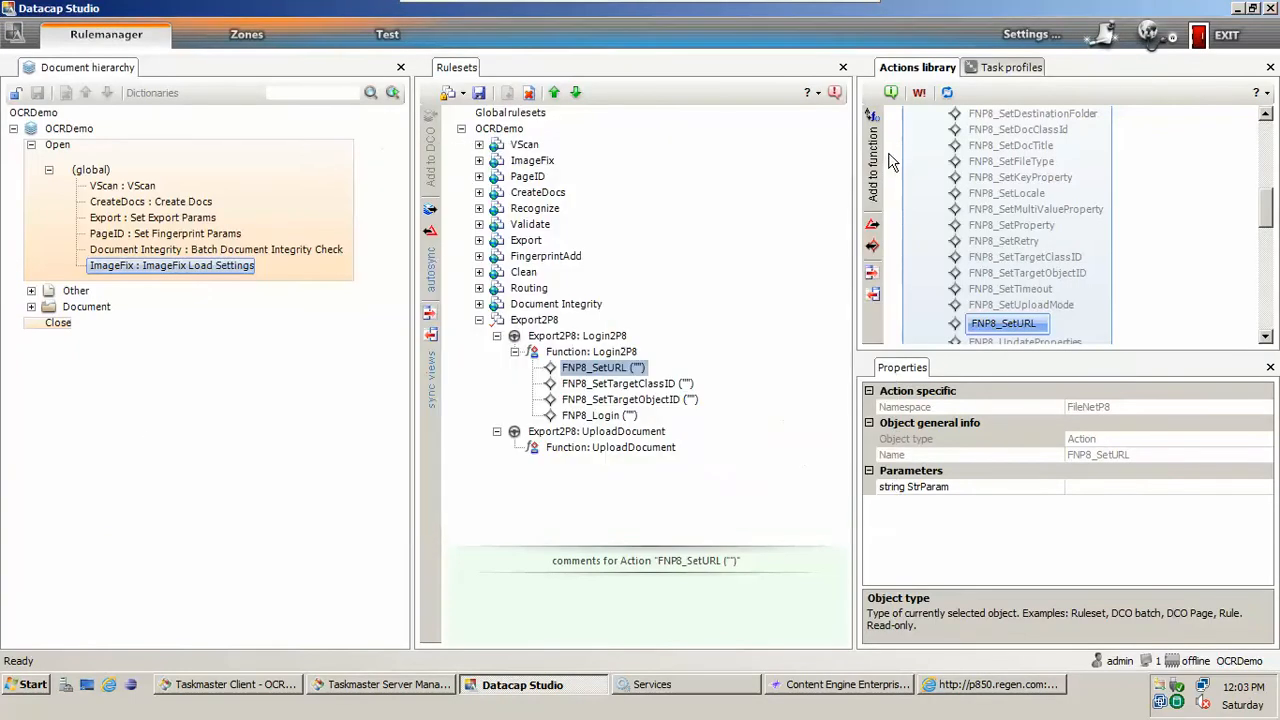
left_click(1087, 490)
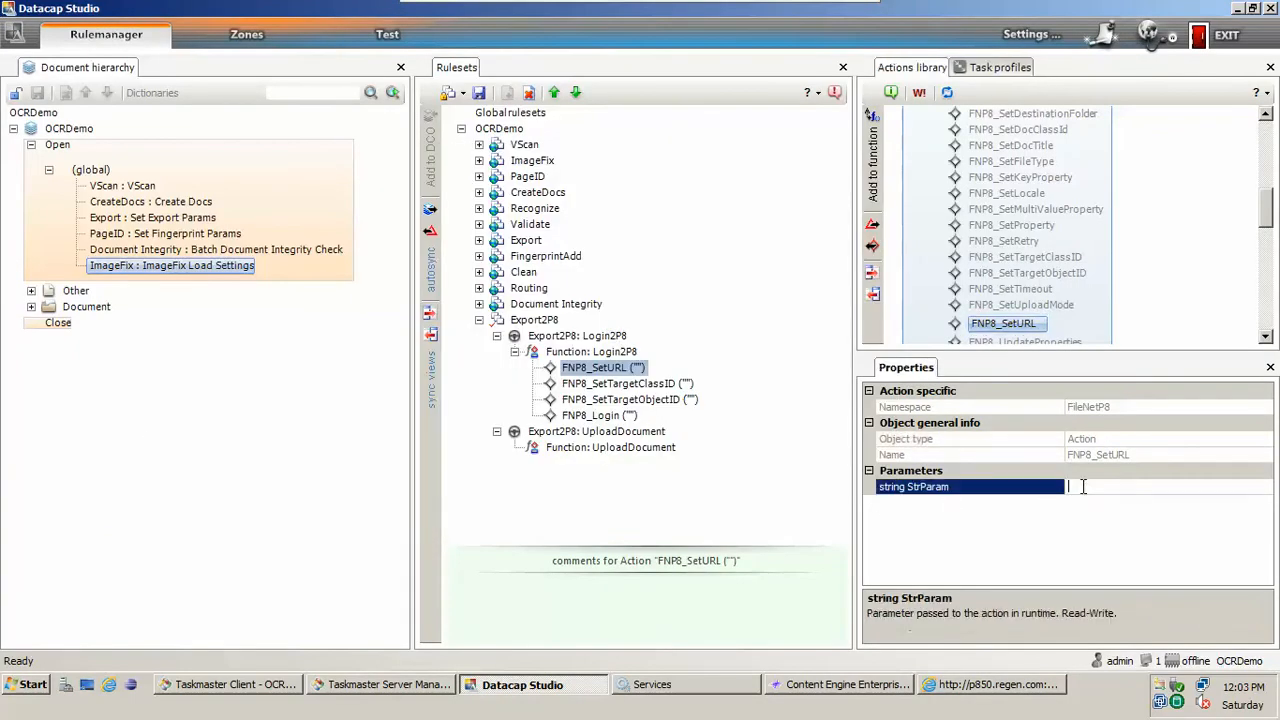
type("http://p850.regen.com:9080/wsi/FNCEWS40MTOM/")
key("Return")
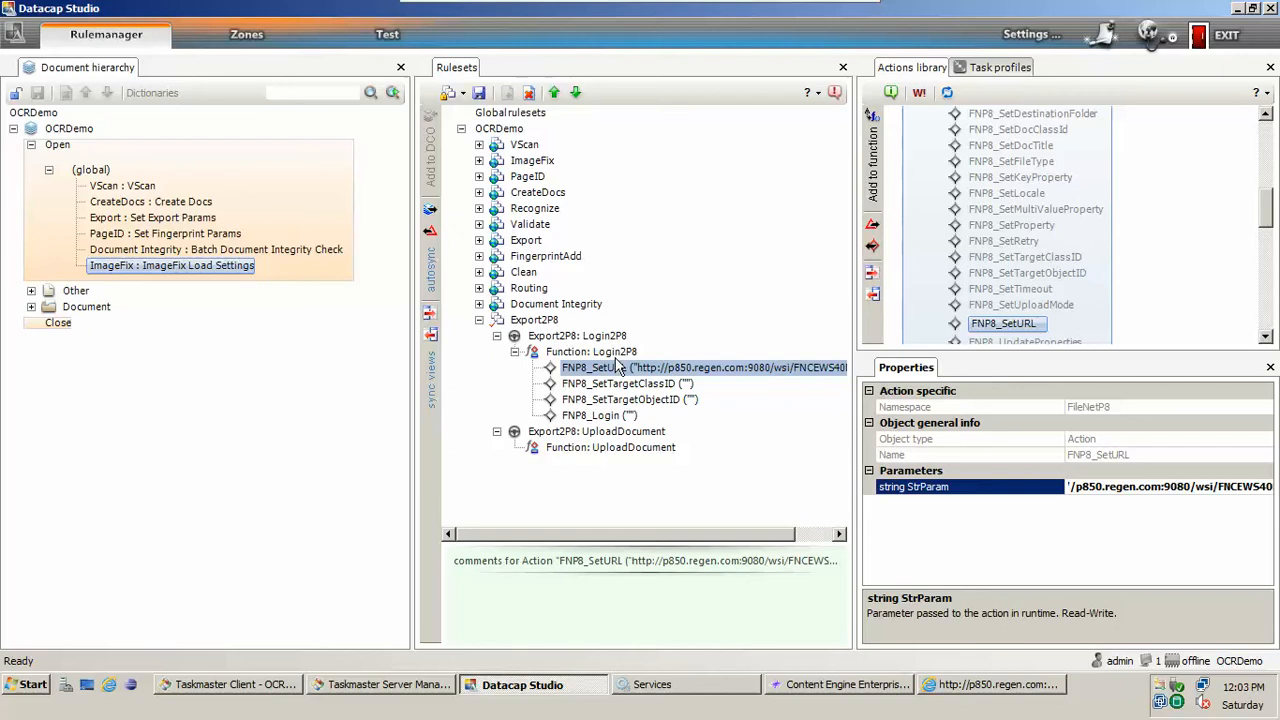
Step: Set FNP8_SetTargetClassID's StrParam to ObjectStore after checking its reference, then switch to Enterprise Manager
left_click(640, 384)
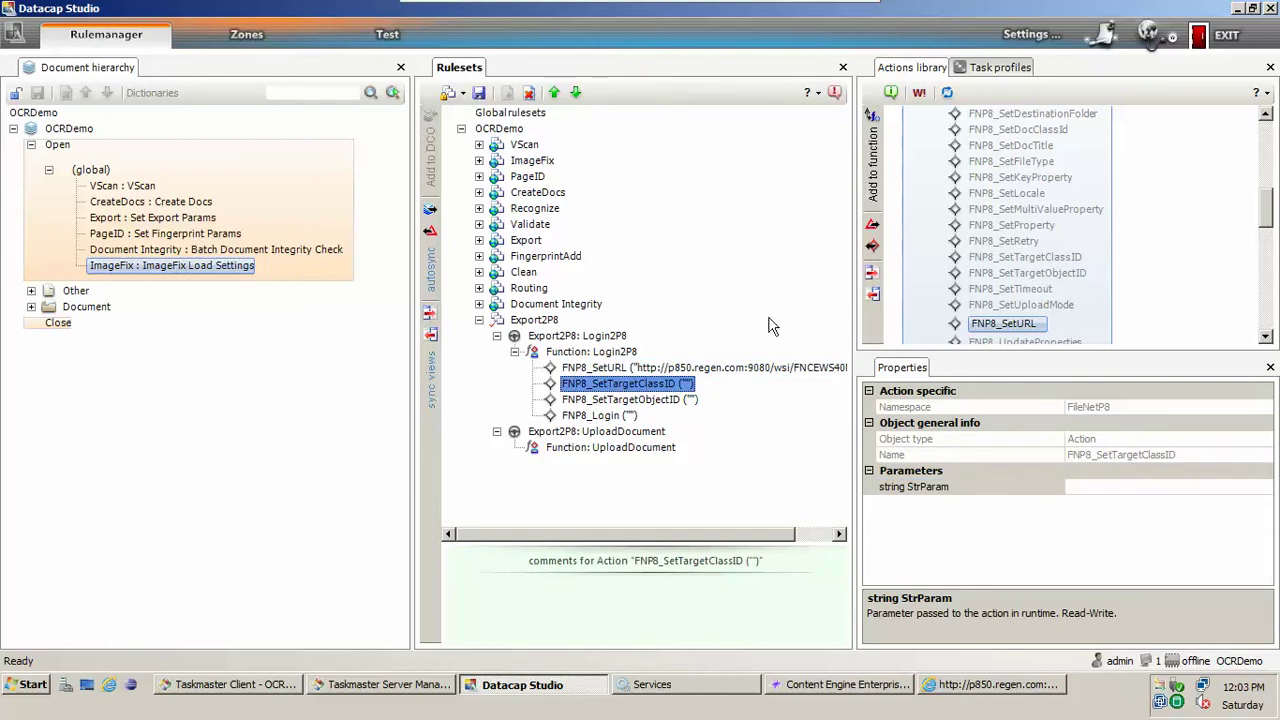
left_click(873, 275)
left_click(1028, 333)
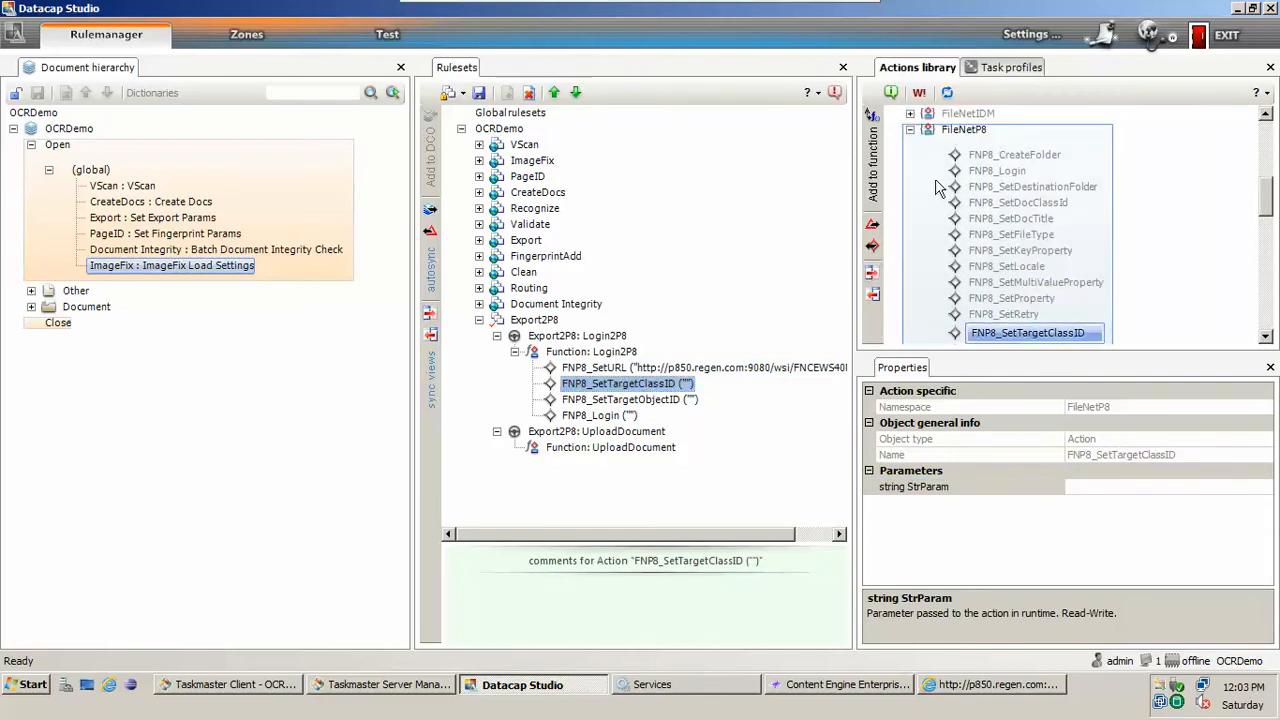
left_click(891, 92)
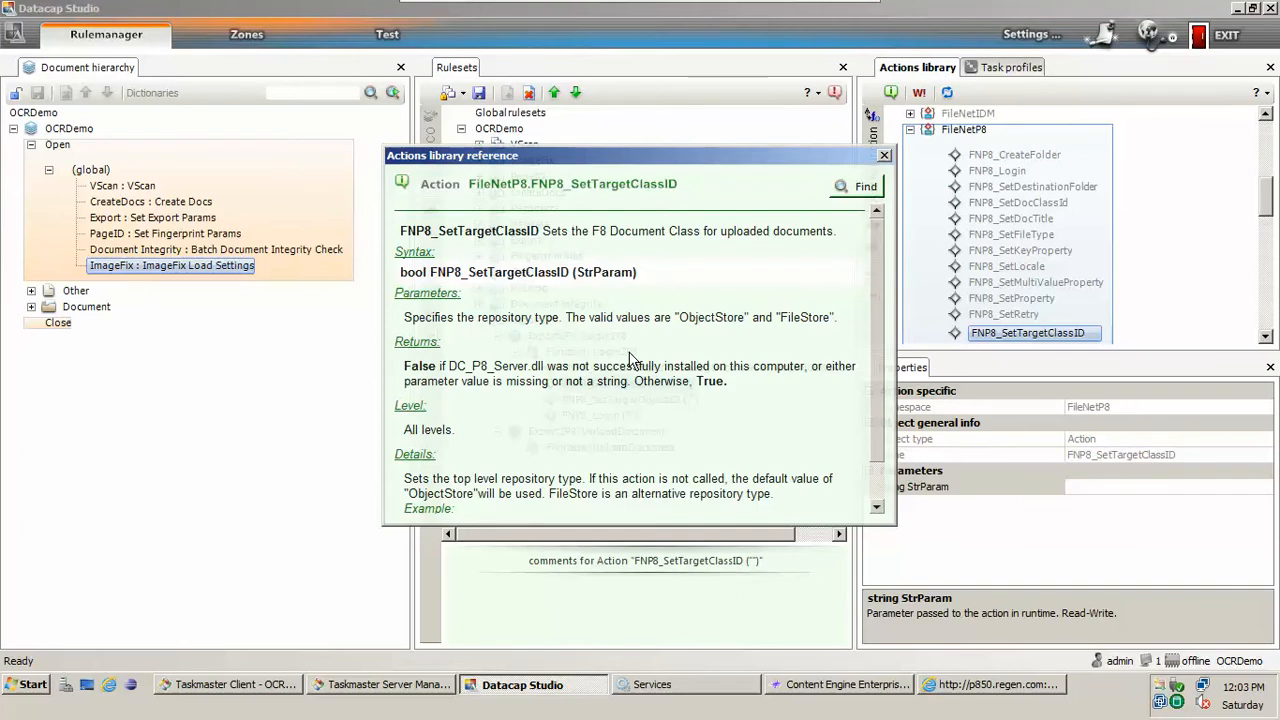
left_click(884, 156)
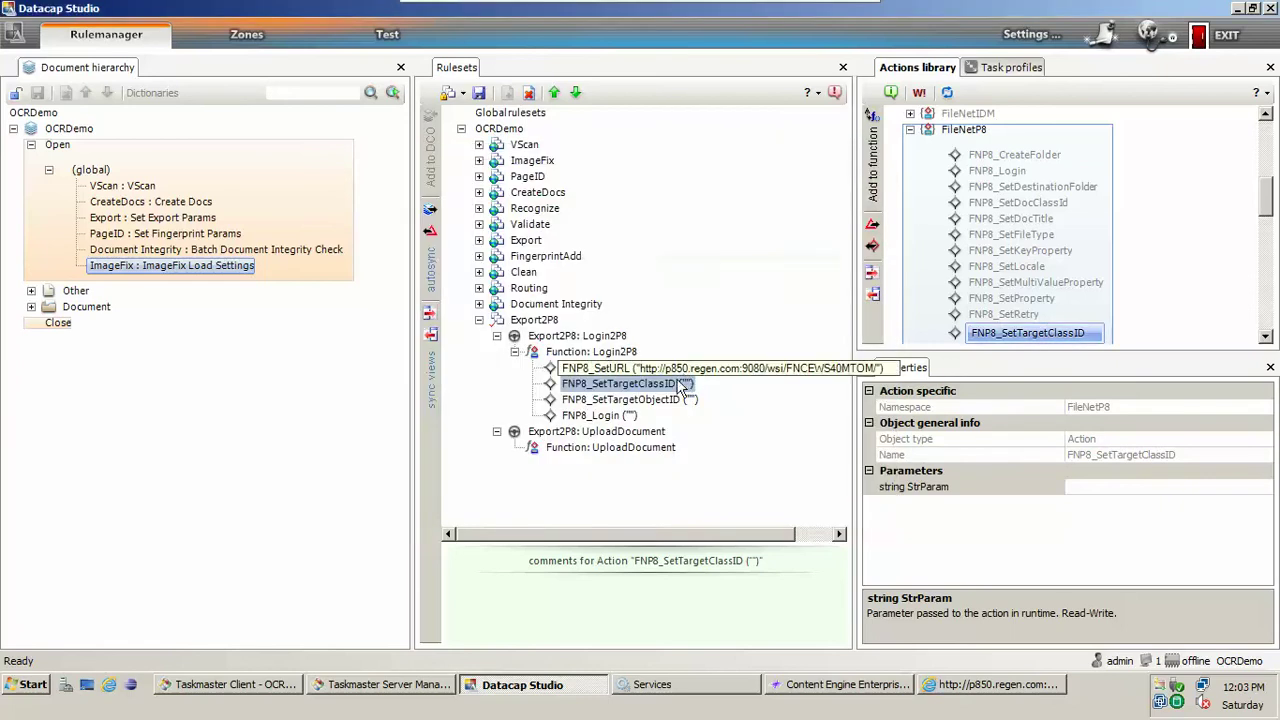
left_click(1103, 487)
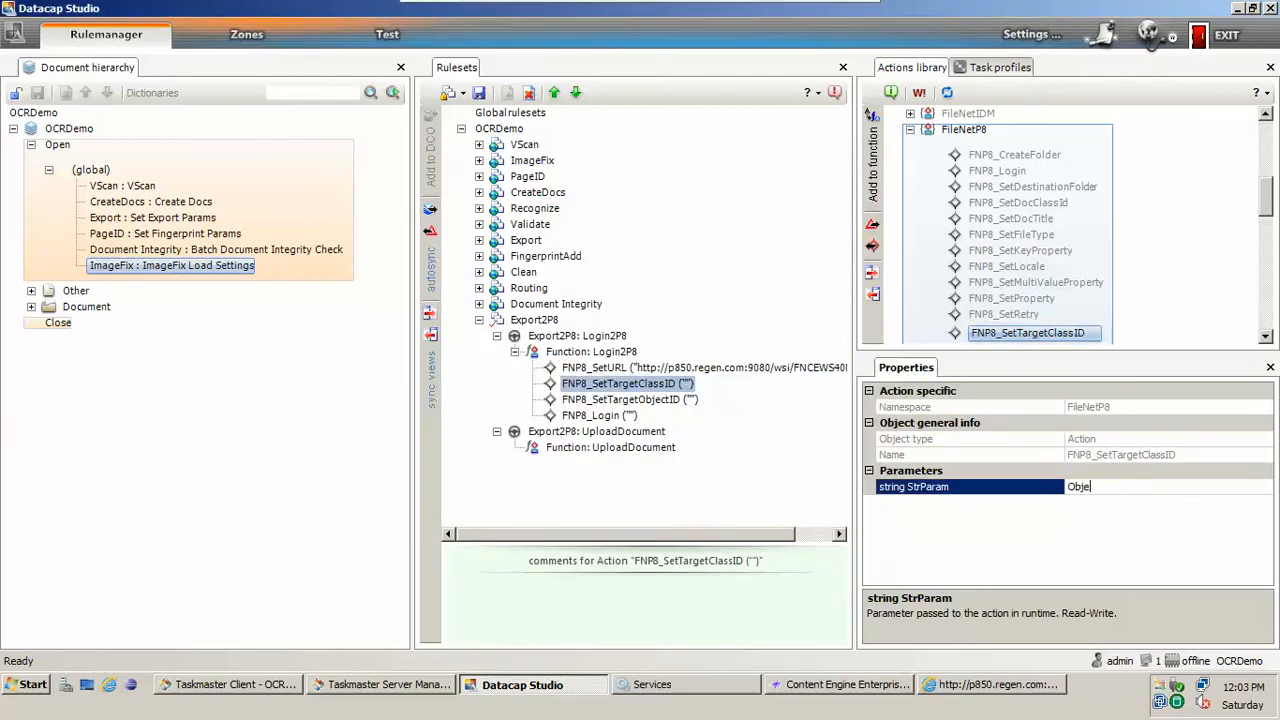
type("re")
key("Return")
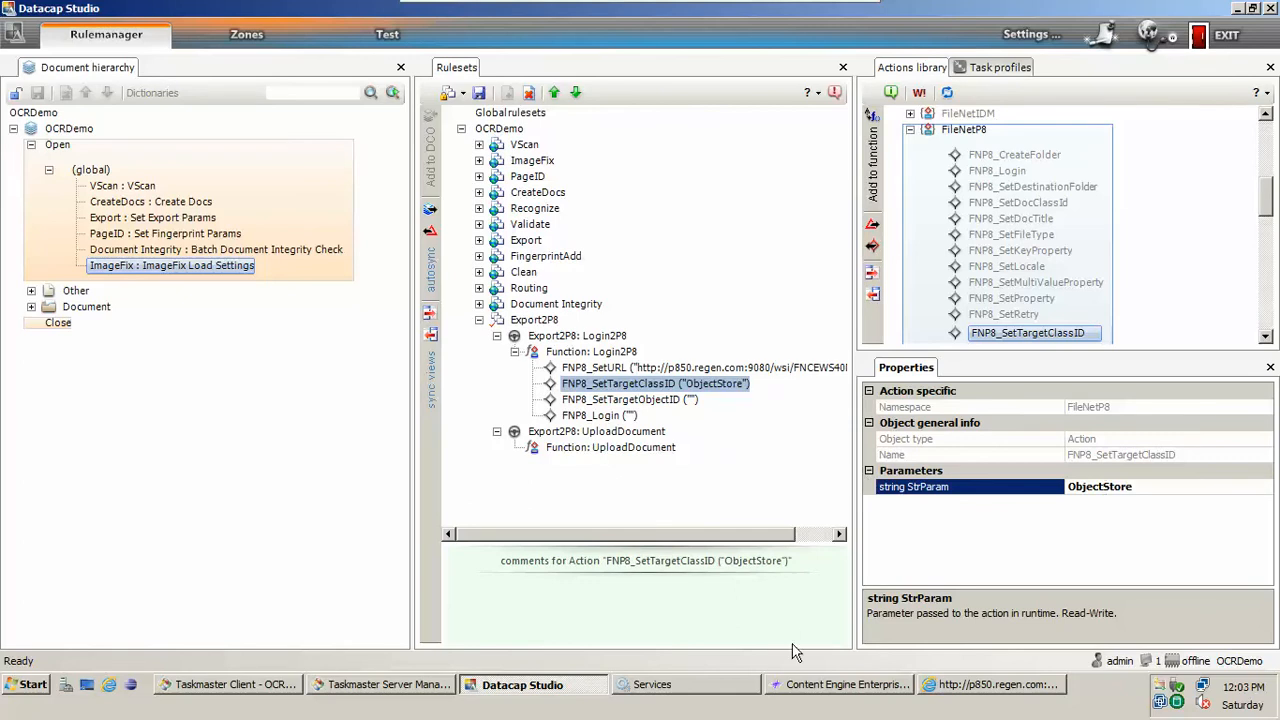
left_click(847, 684)
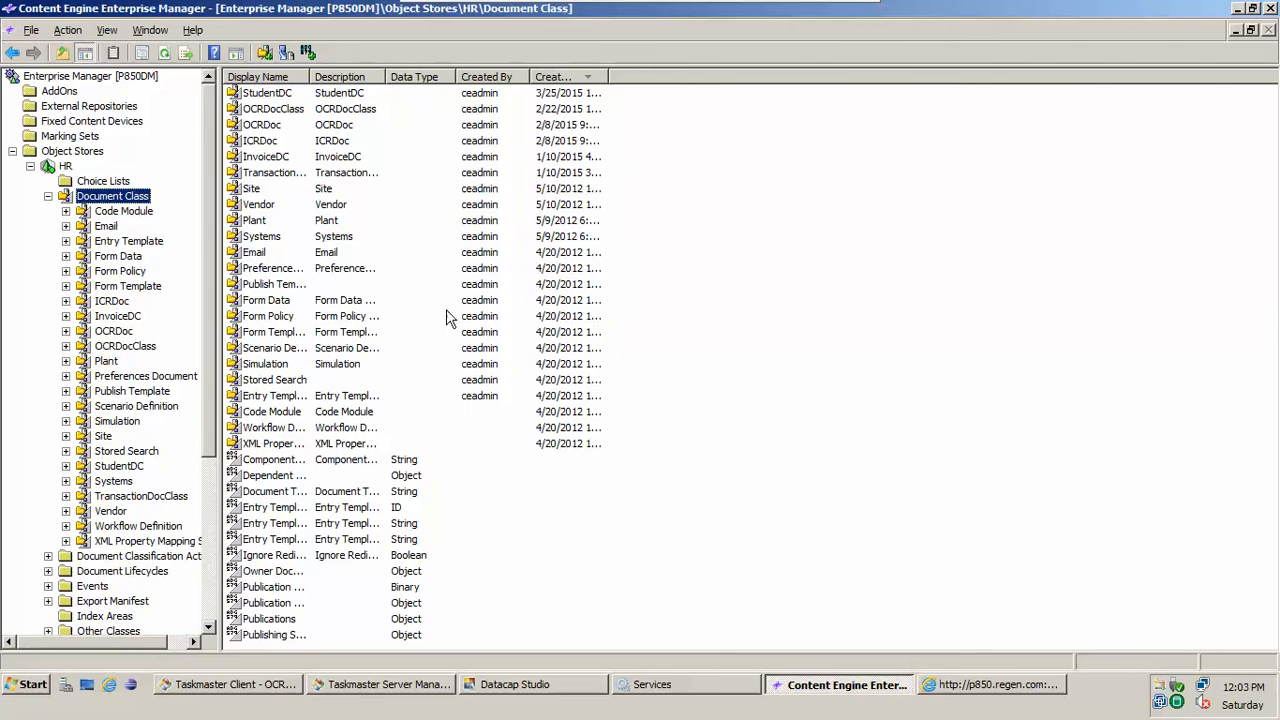
Step: Set FNP8_SetTargetObjectID to the HR object store in the Login2P8 function
key("alt+Tab")
left_click(625, 400)
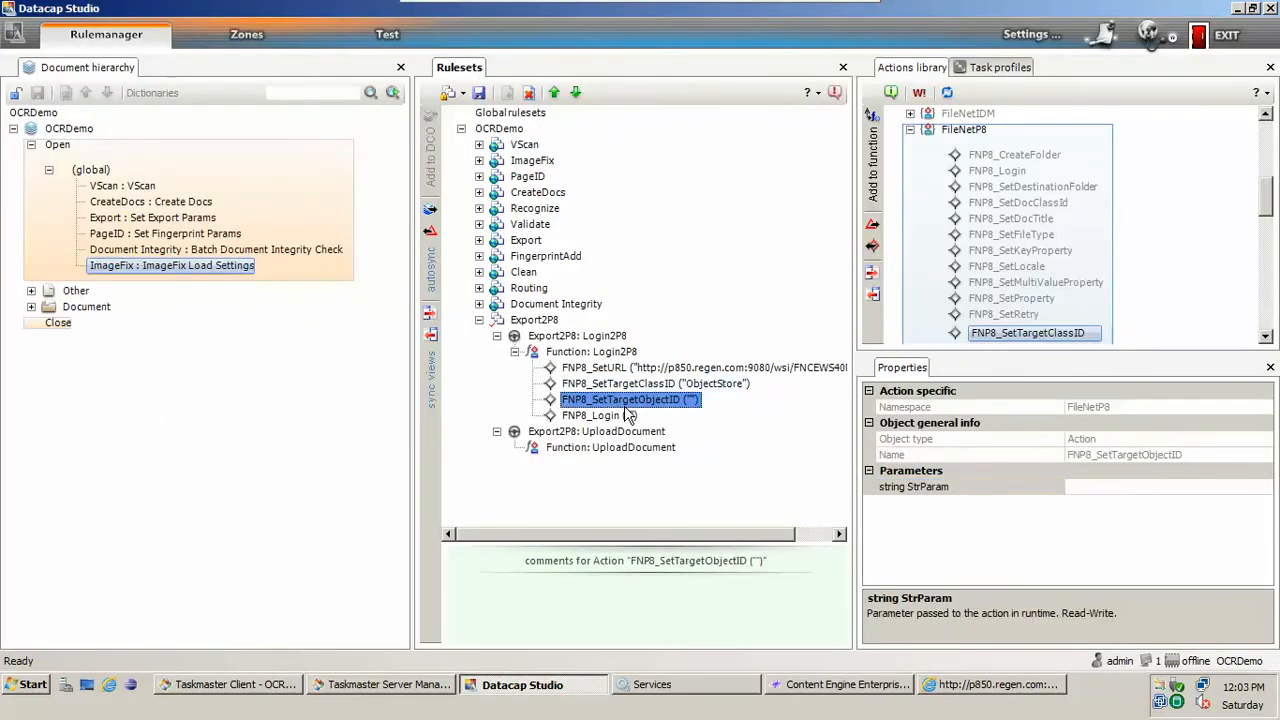
left_click(1088, 490)
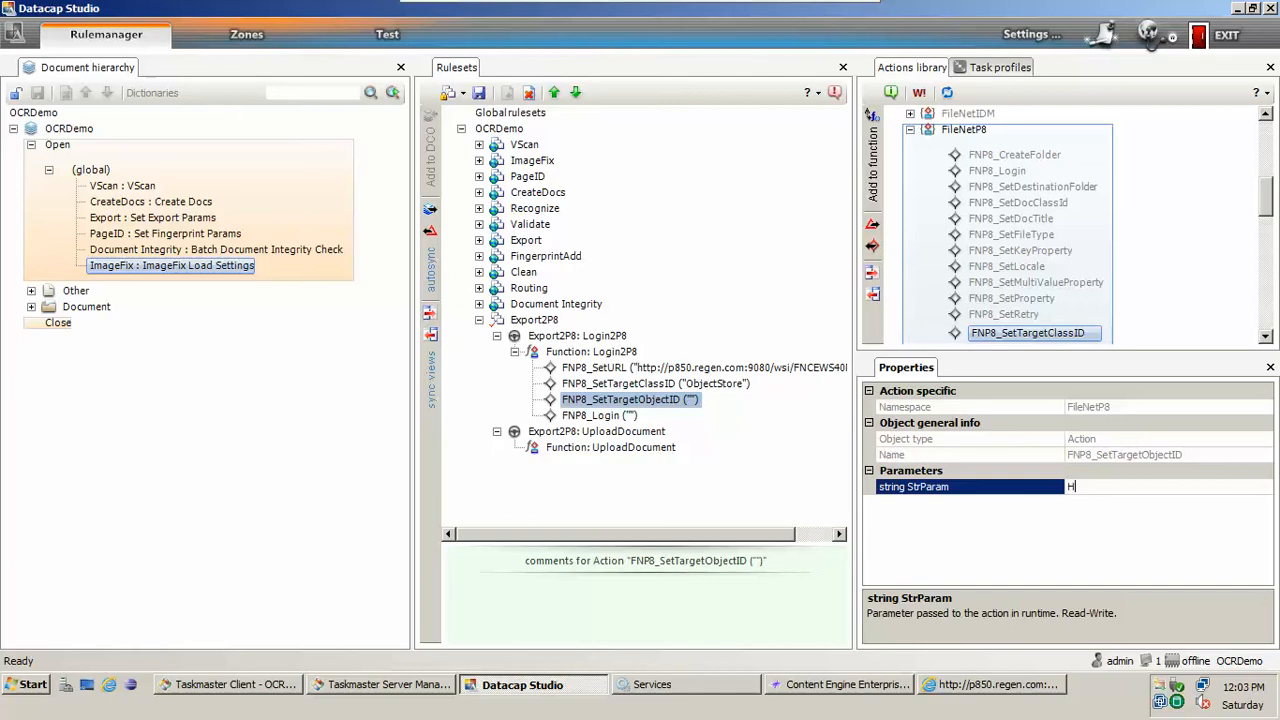
key("Return")
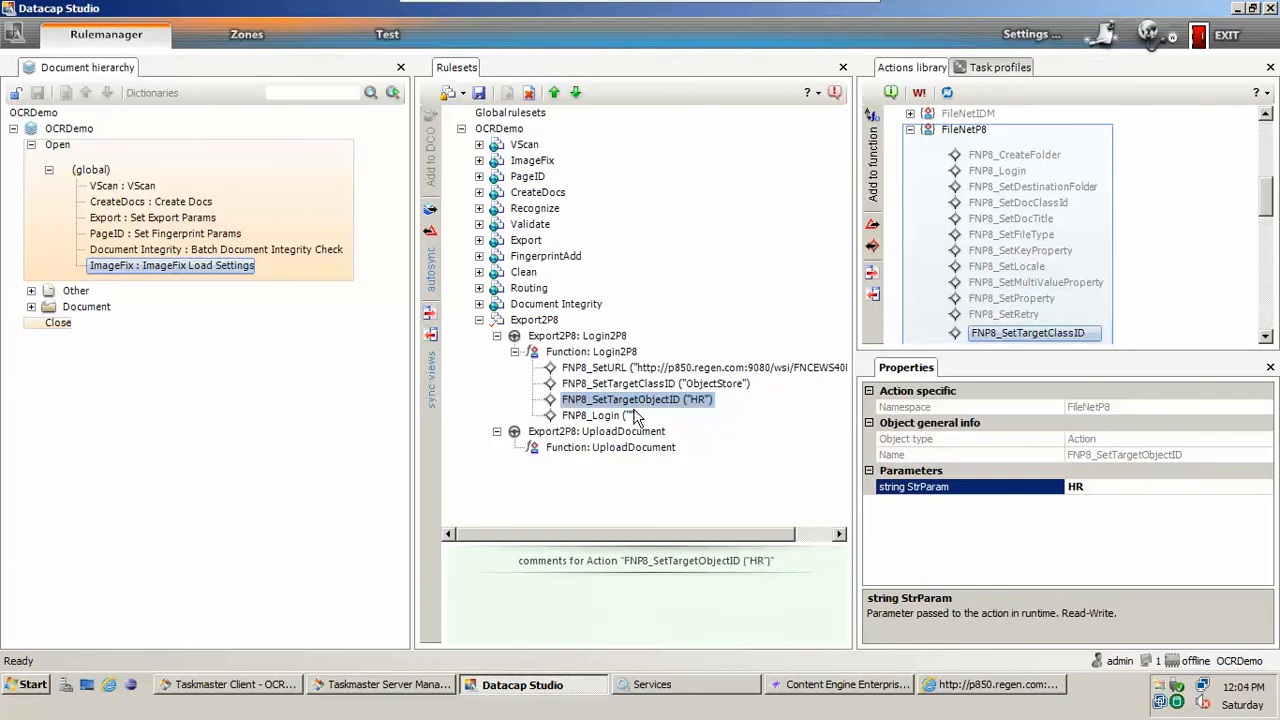
Step: Fill FNP8_Login's StrParam with the CEAdmin user and password
left_click(600, 415)
left_click(1107, 487)
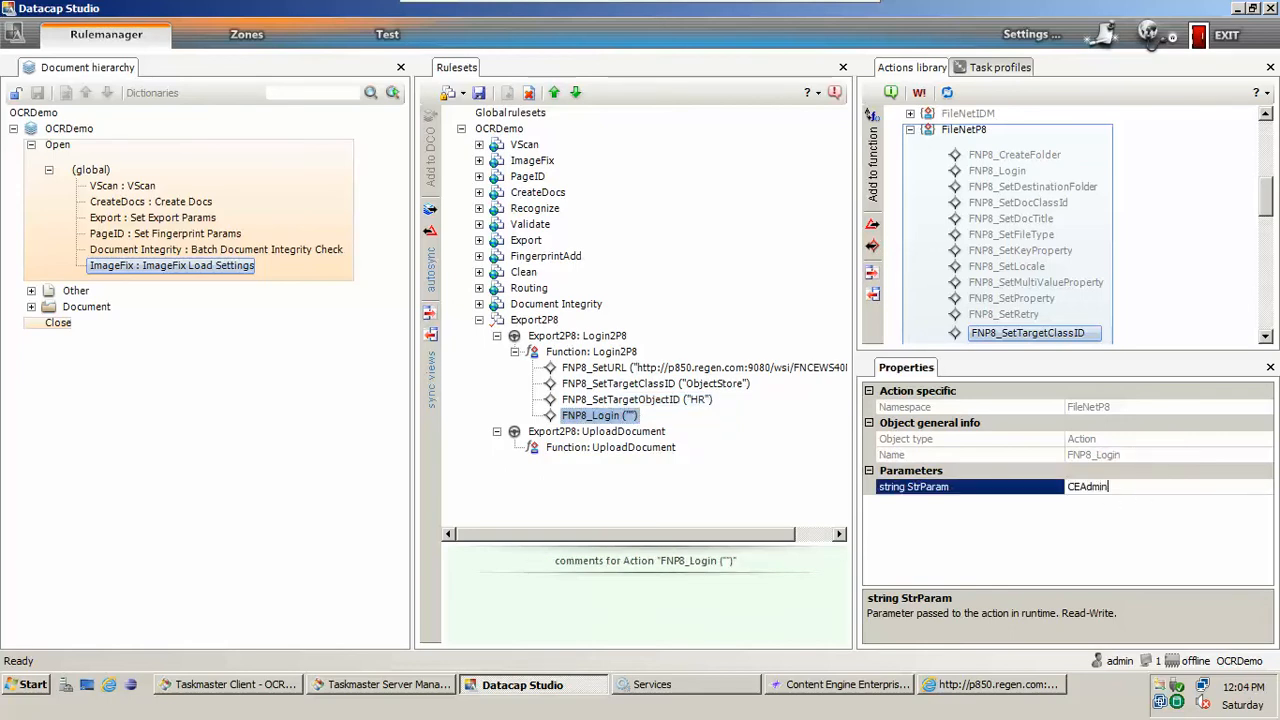
key("Return")
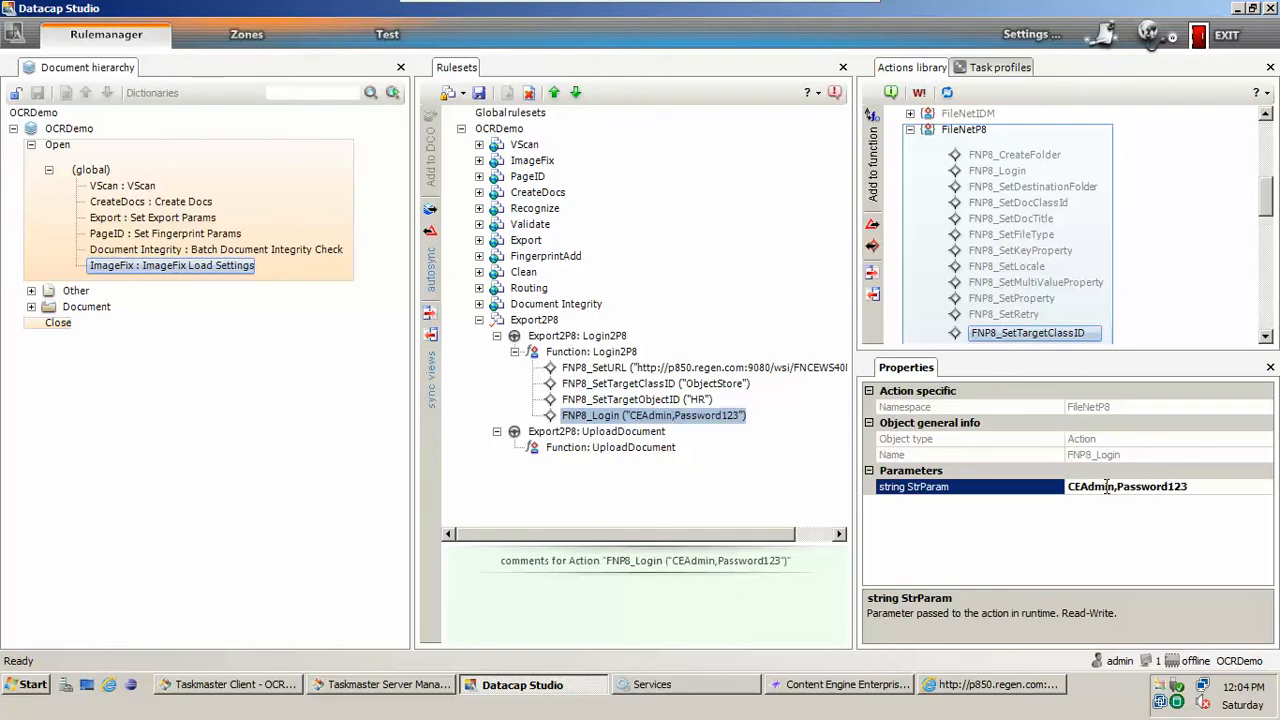
Step: Publish the Export2P8 ruleset from the lock dropdown
double_click(534, 320)
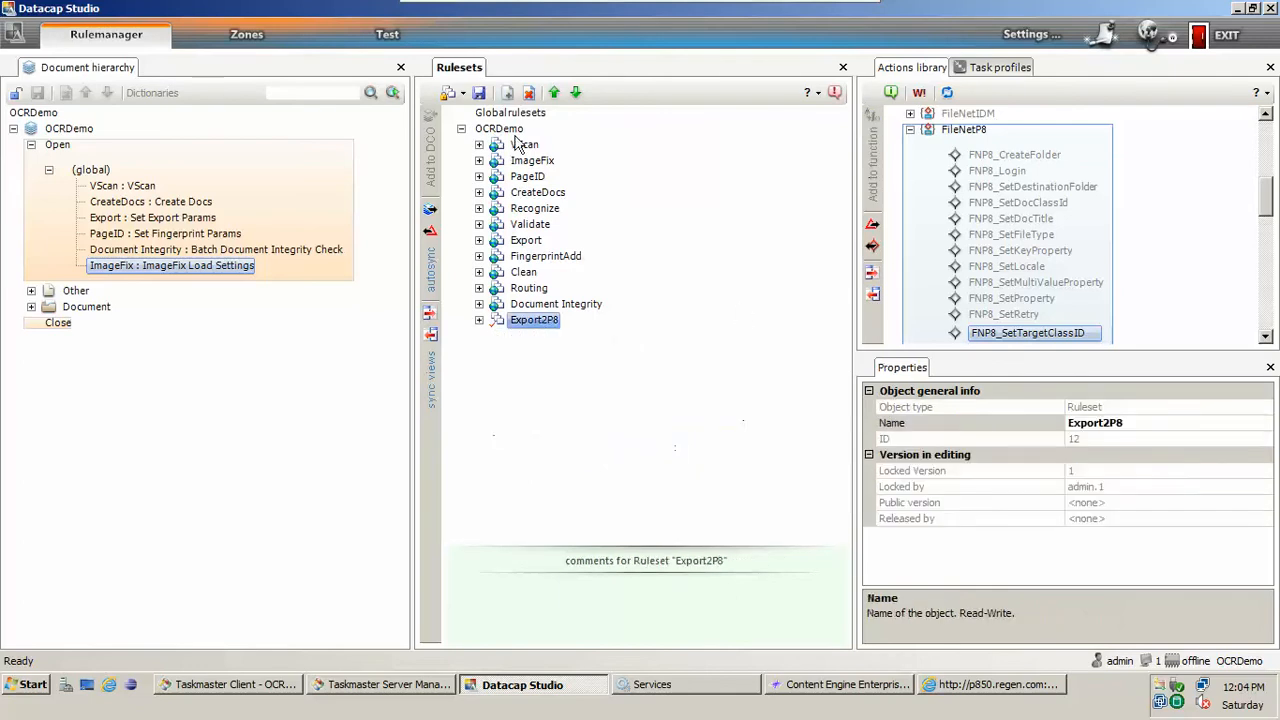
left_click(454, 94)
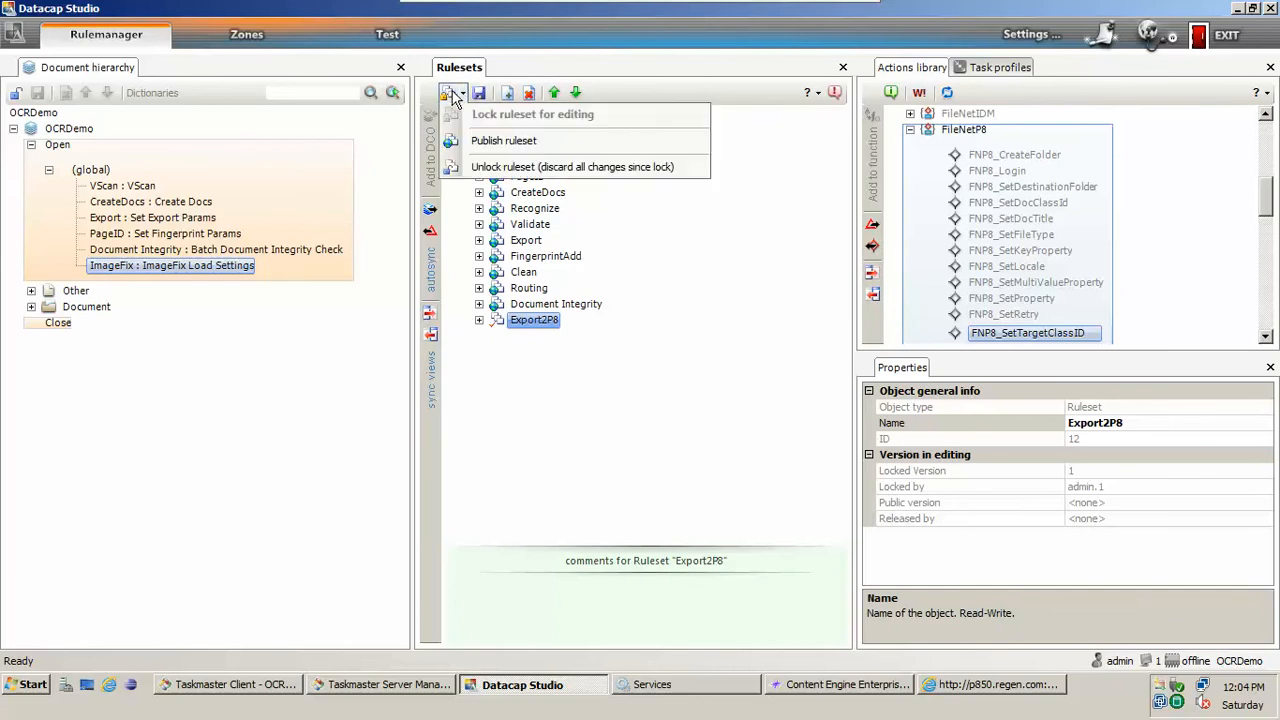
left_click(481, 145)
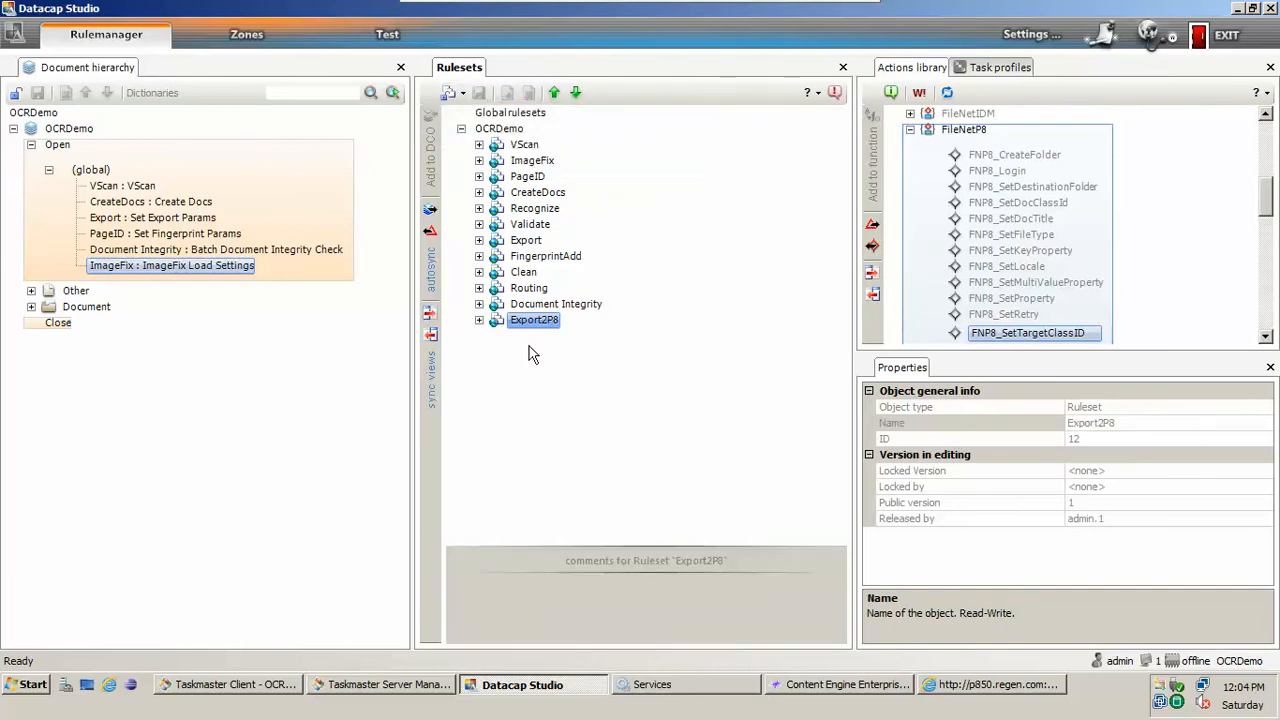
Step: Select the Export2P8: Login2P8 rule and lock the document hierarchy for editing
double_click(534, 320)
double_click(570, 336)
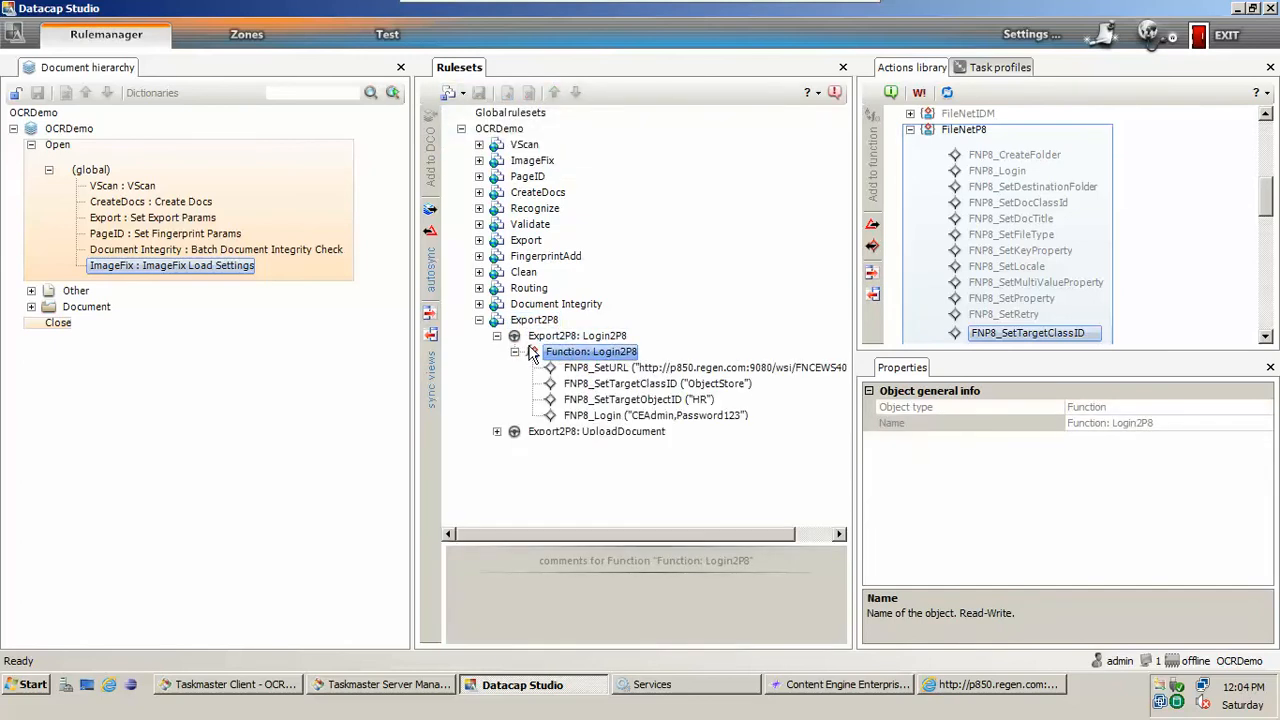
left_click(570, 336)
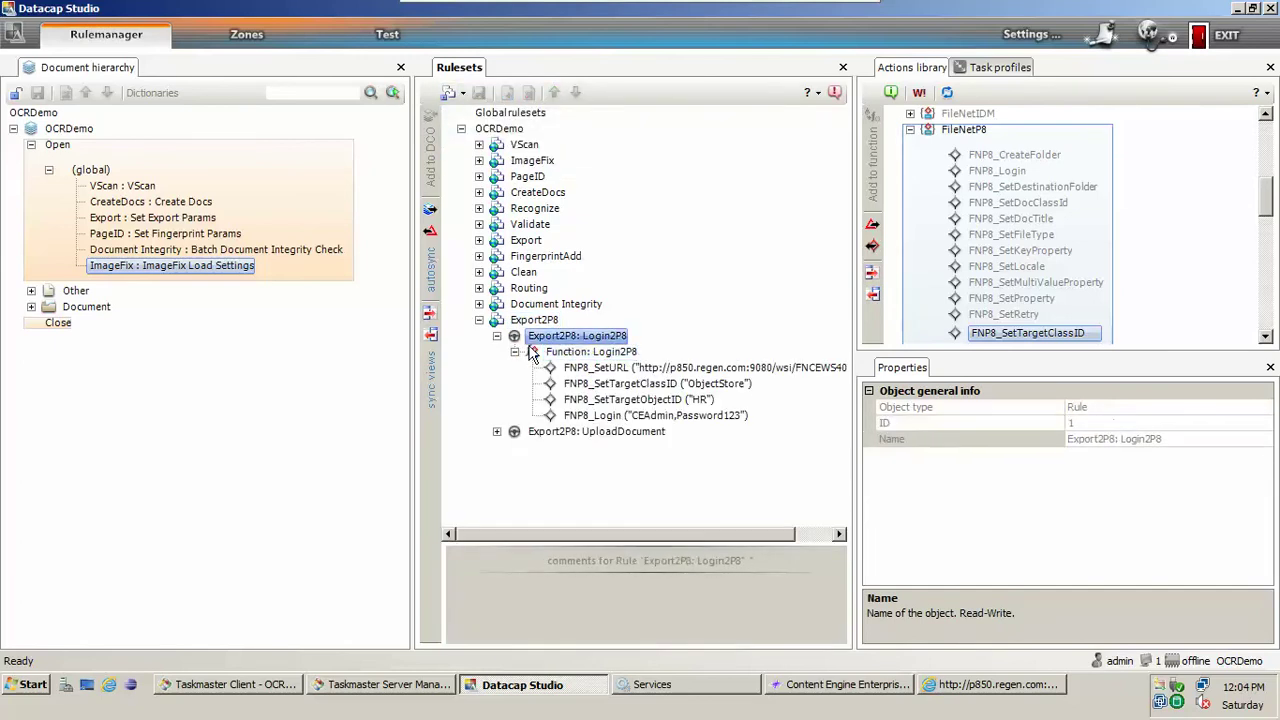
left_click(17, 93)
left_click(68, 128)
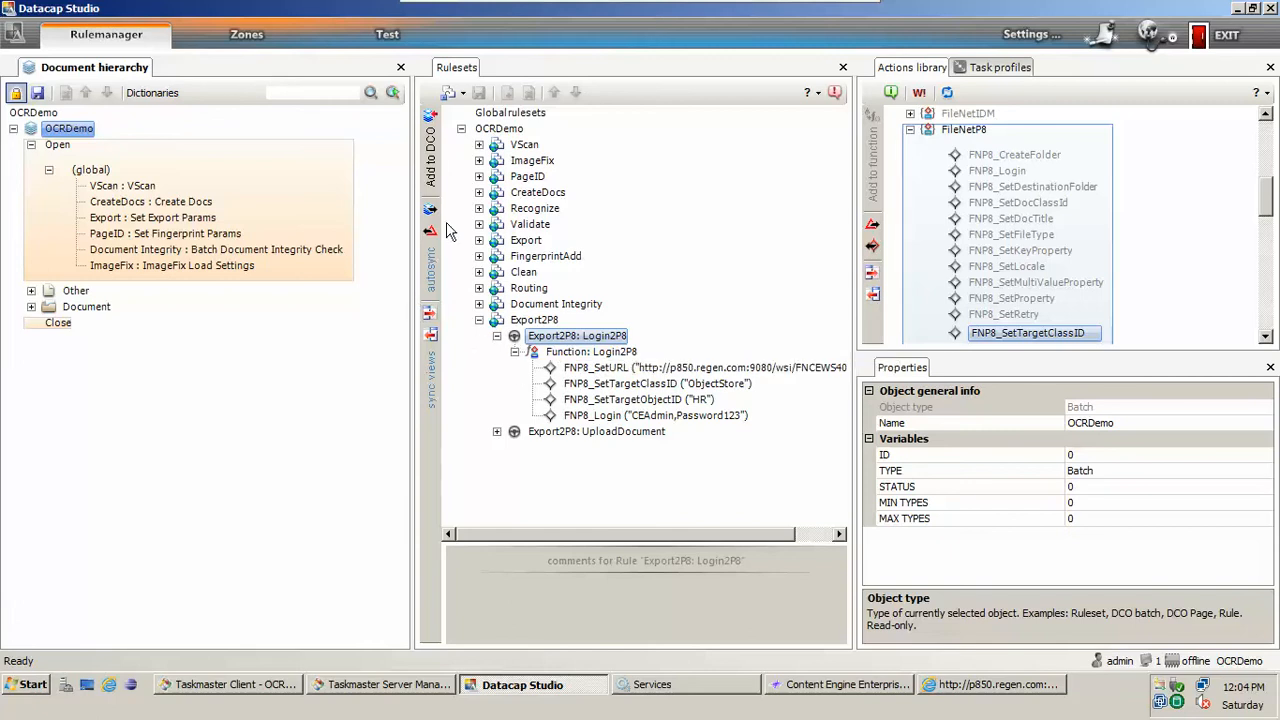
Step: Add Login2P8 to the batch Open event and save the document hierarchy
left_click(431, 150)
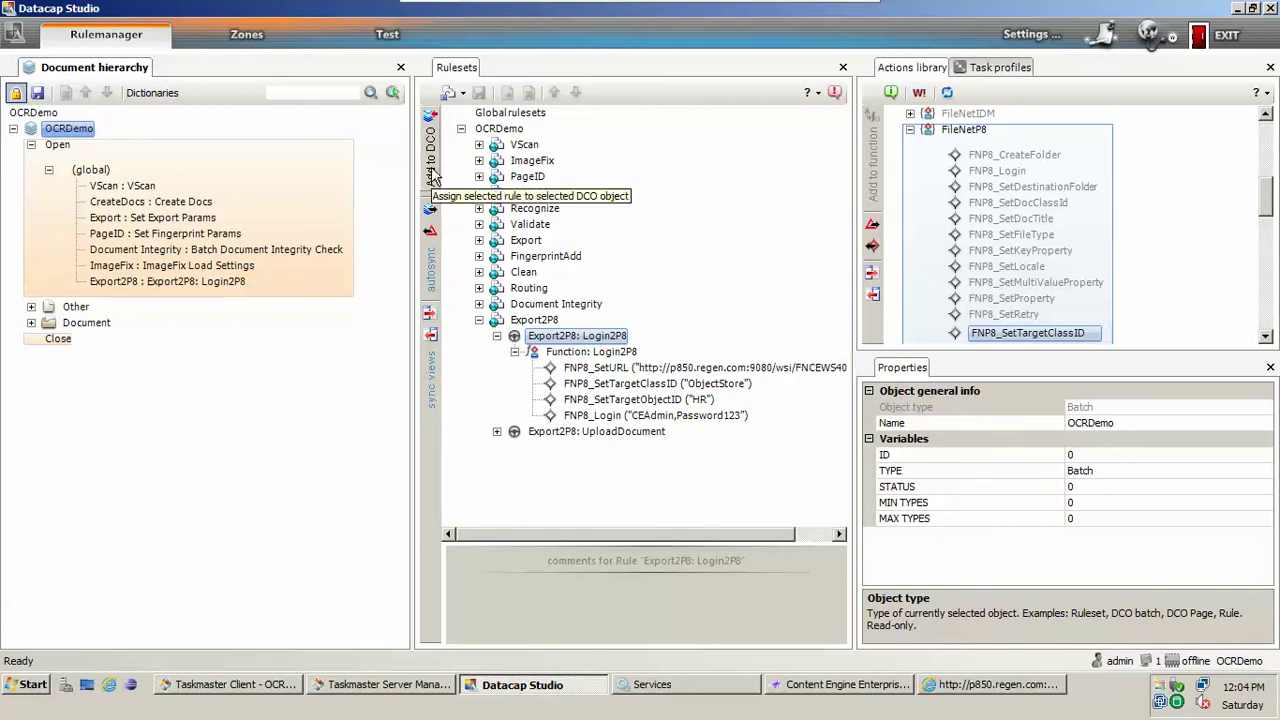
left_click(37, 93)
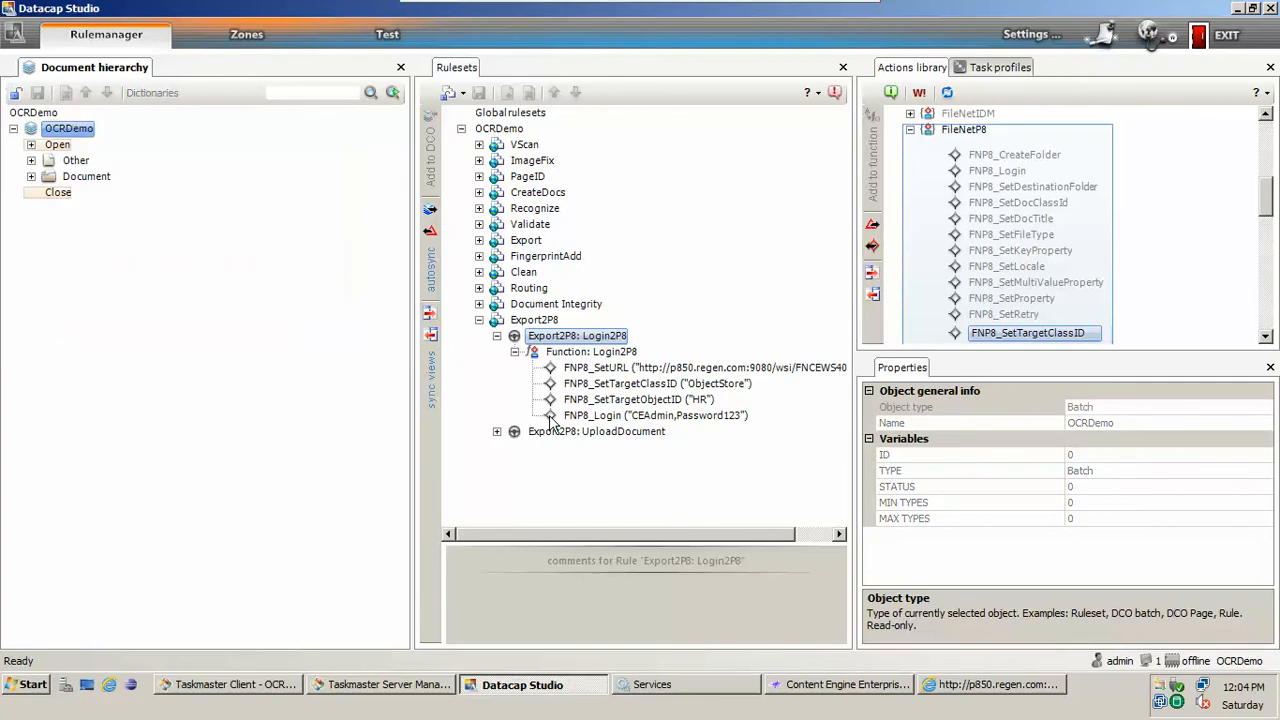
left_click(576, 336)
Step: Expand the UploadDocument function and browse the FileNet P8 actions library
key("Down")
key("Down")
key("Down")
key("Down")
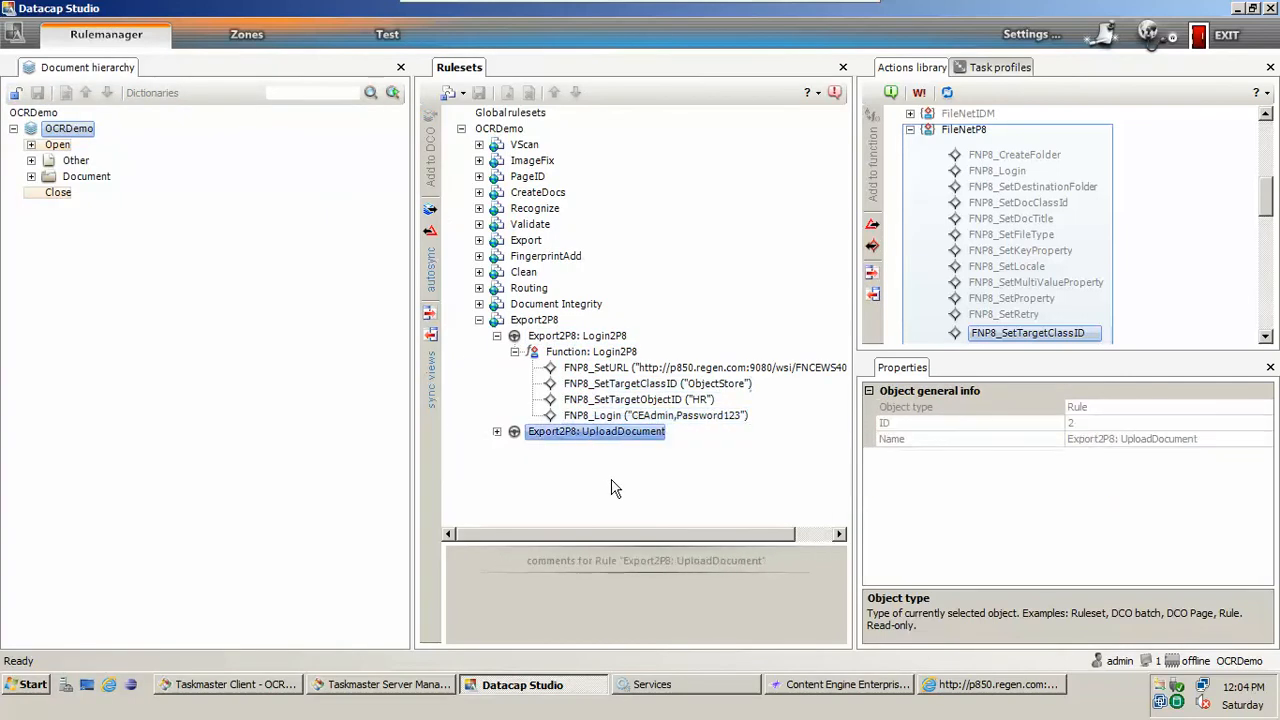
key("Right")
key("Down")
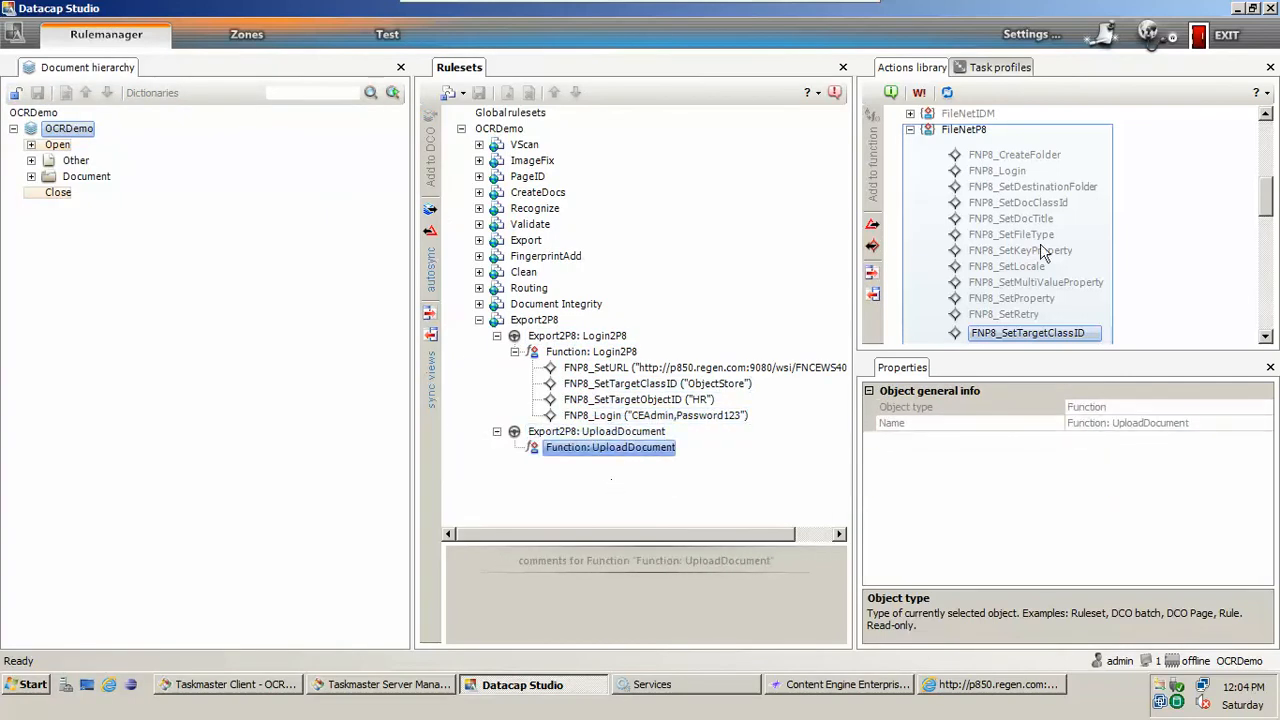
left_click(1010, 234)
left_click(1013, 170)
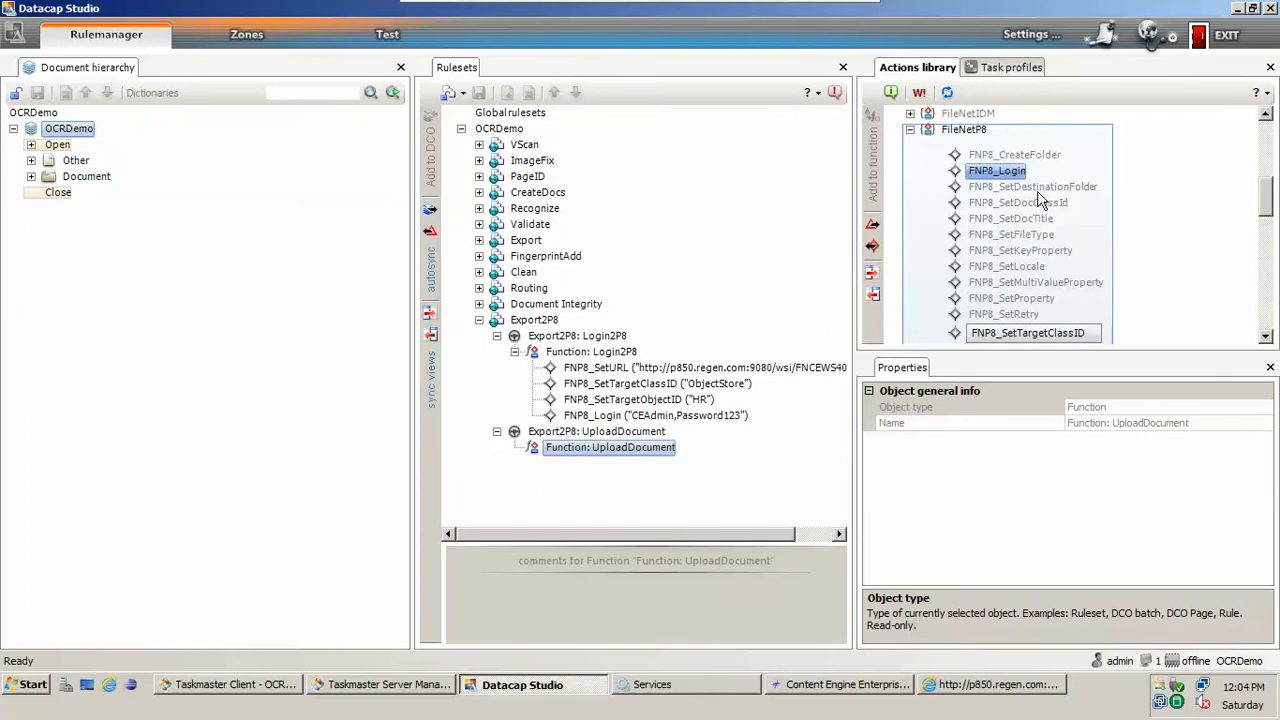
left_click(1020, 251)
key("Up")
key("Up")
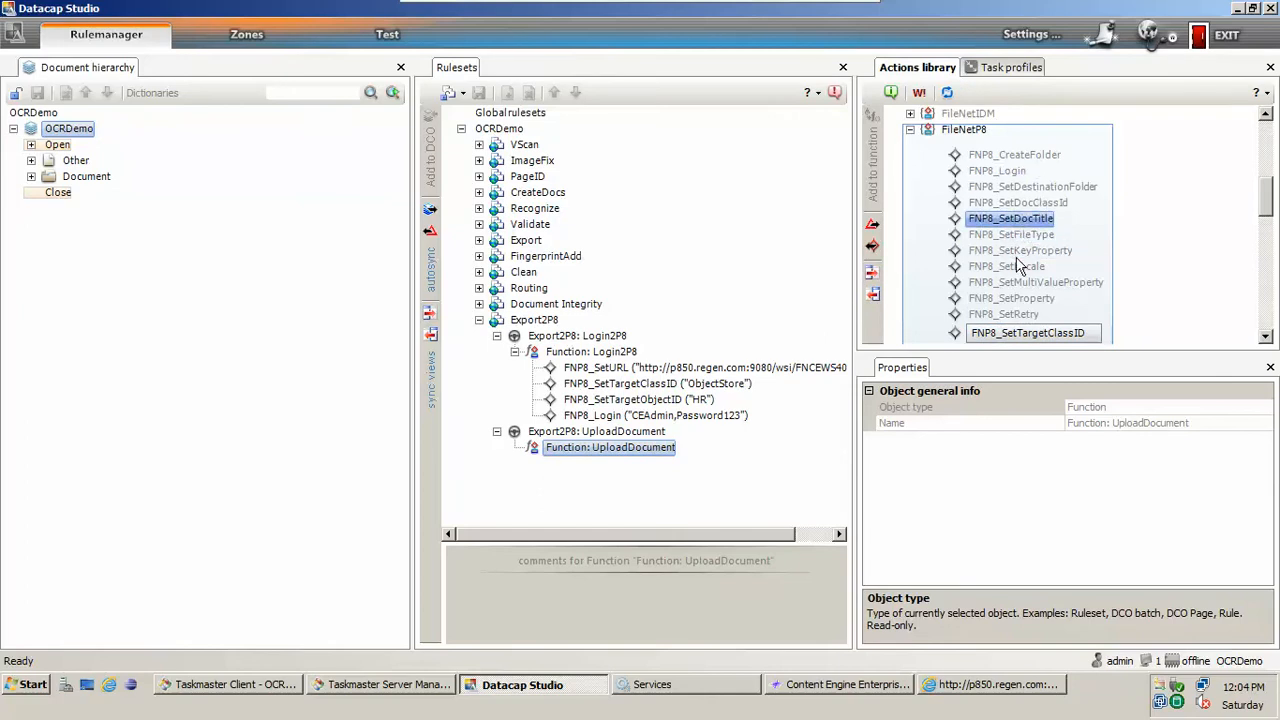
Step: Lock Export2P8, add FNP8_SetDocTitle to UploadDocument and expand the OCRPage fields
left_click(448, 93)
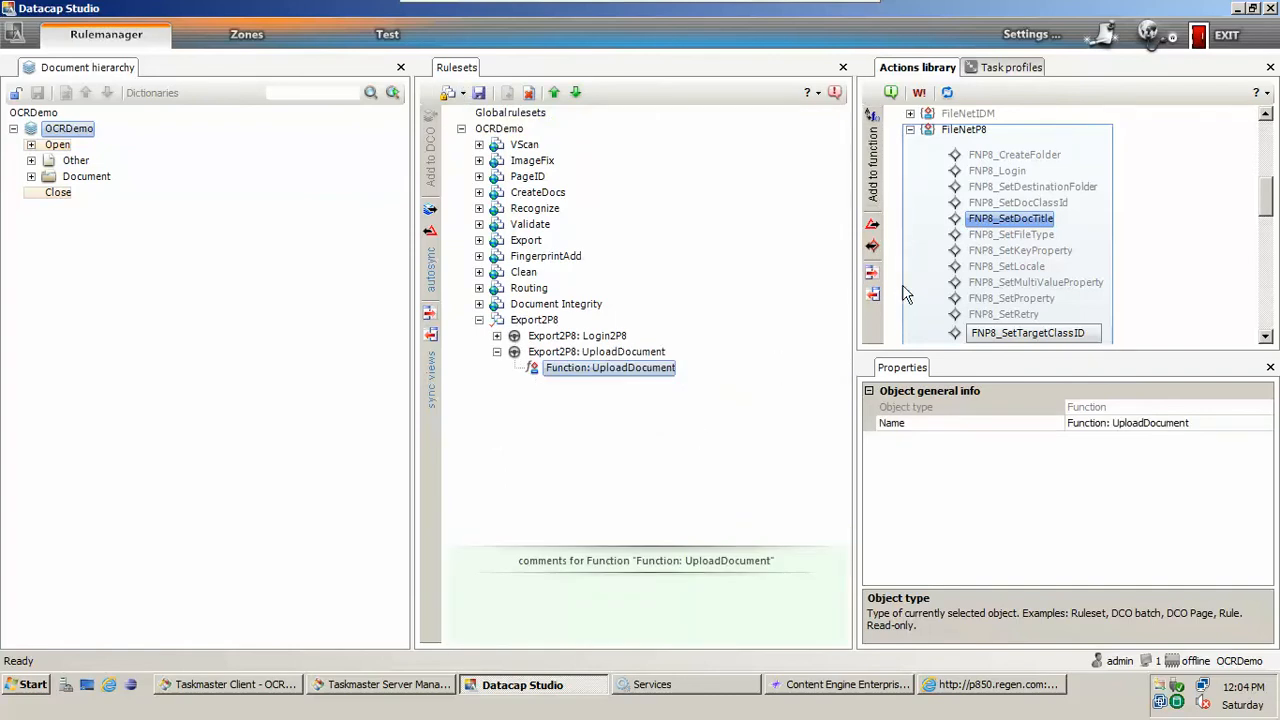
left_click(872, 165)
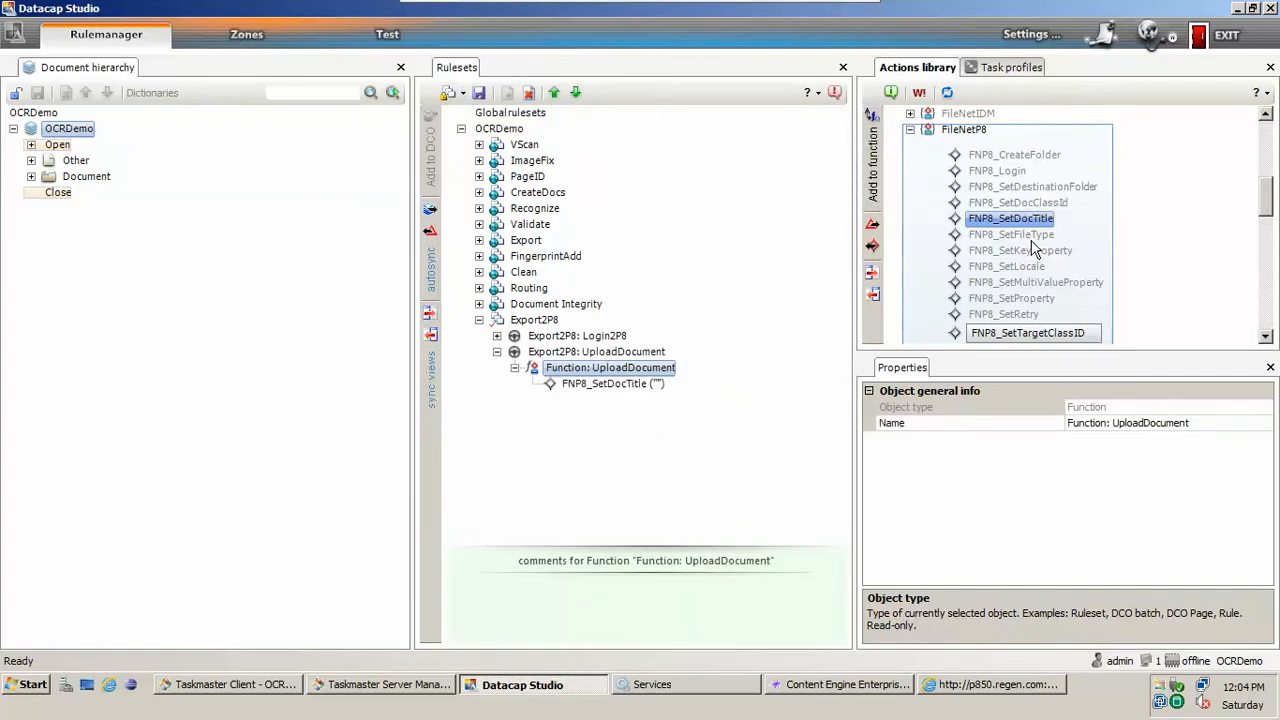
left_click(1010, 267)
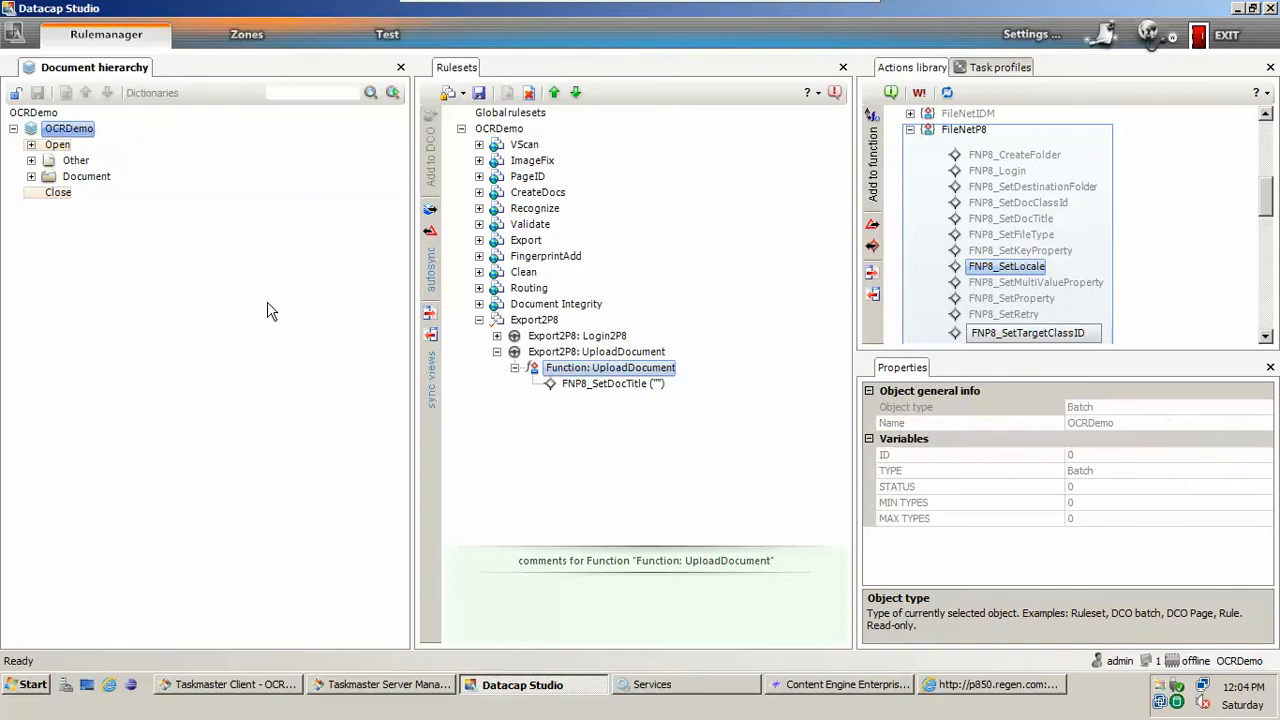
key("Down")
key("Down")
key("Right")
key("Down")
key("Right")
key("Down")
key("Down")
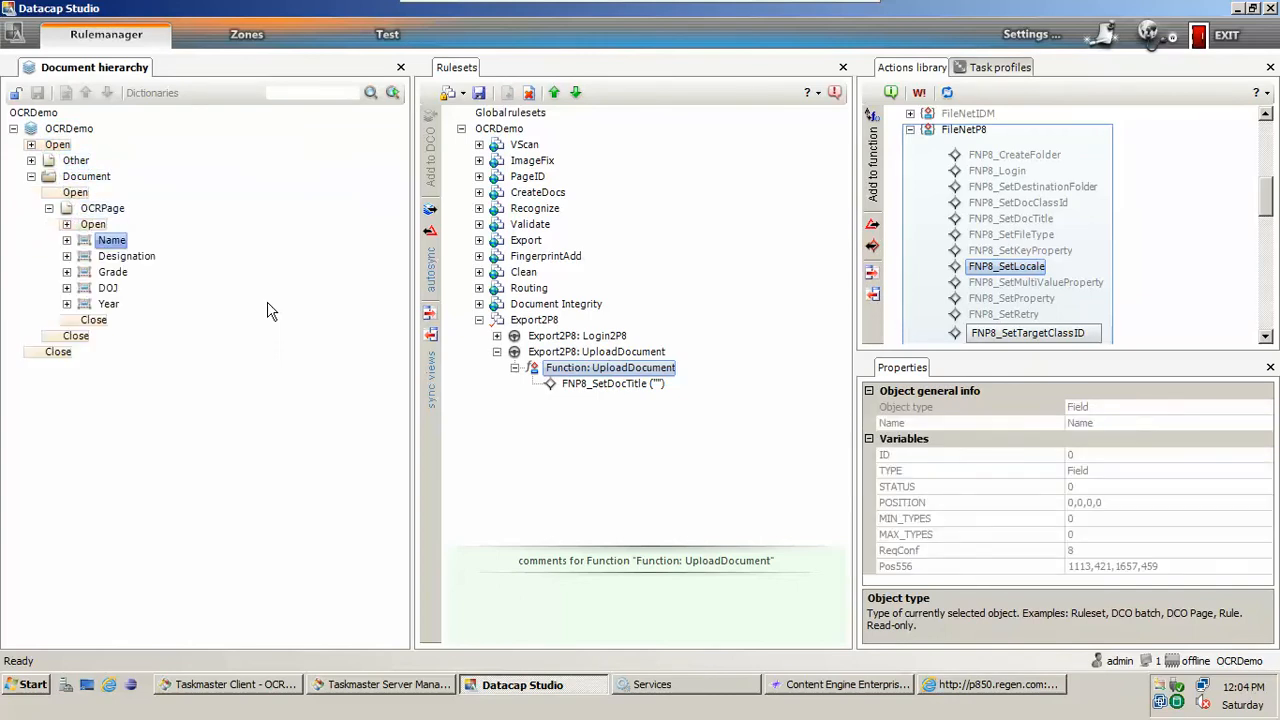
Step: Add two FNP8_SetProperty actions and a destination folder action to UploadDocument
left_click(996, 282)
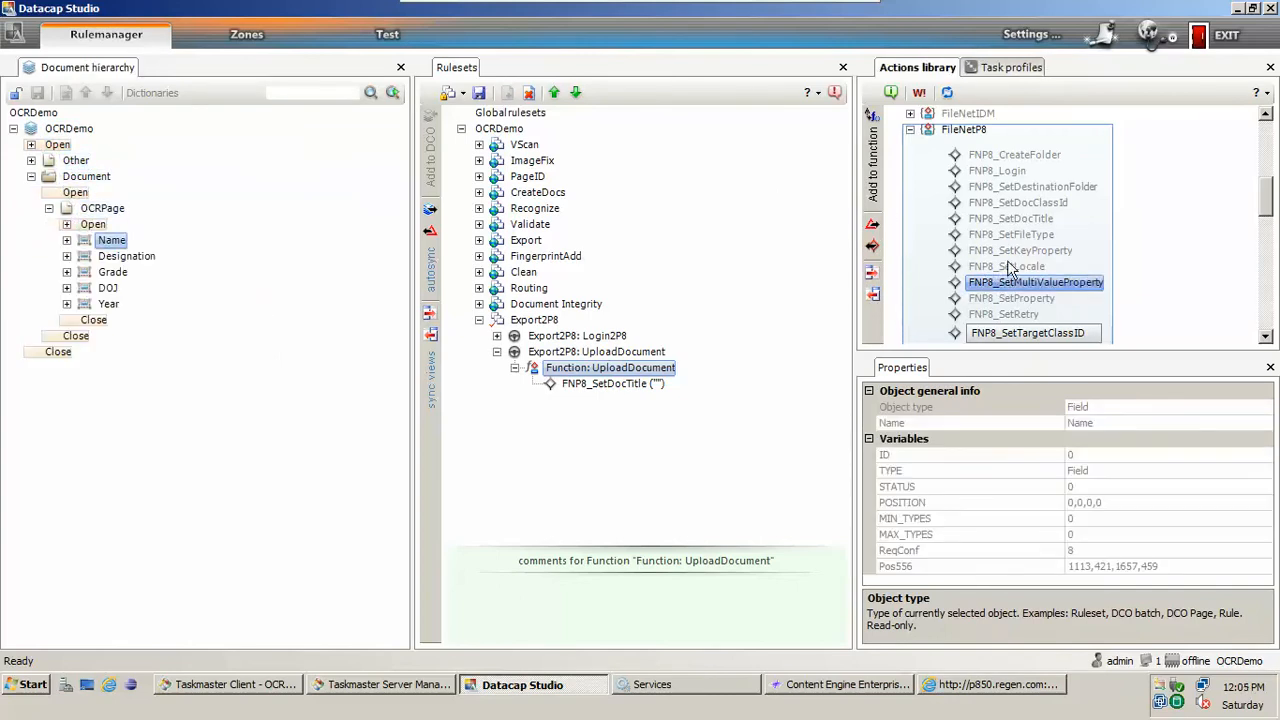
left_click(1036, 235)
left_click(1036, 282)
left_click(874, 165)
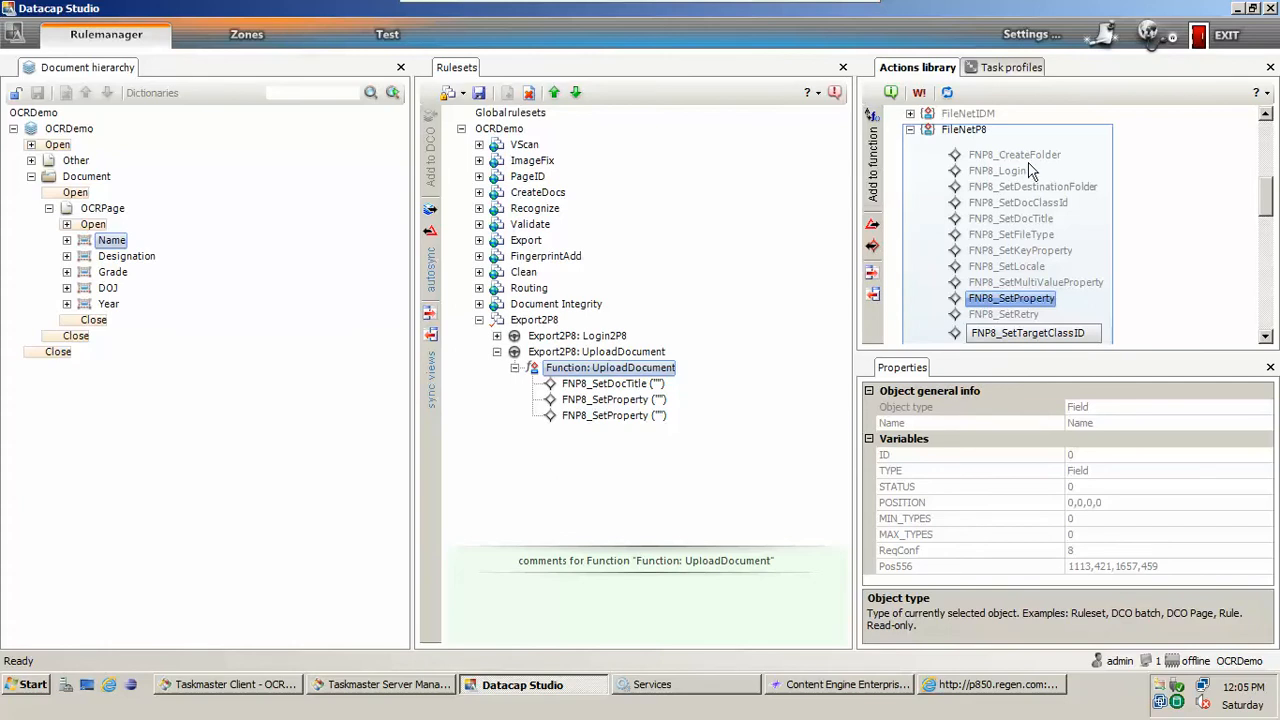
left_click(1025, 187)
left_click(873, 165)
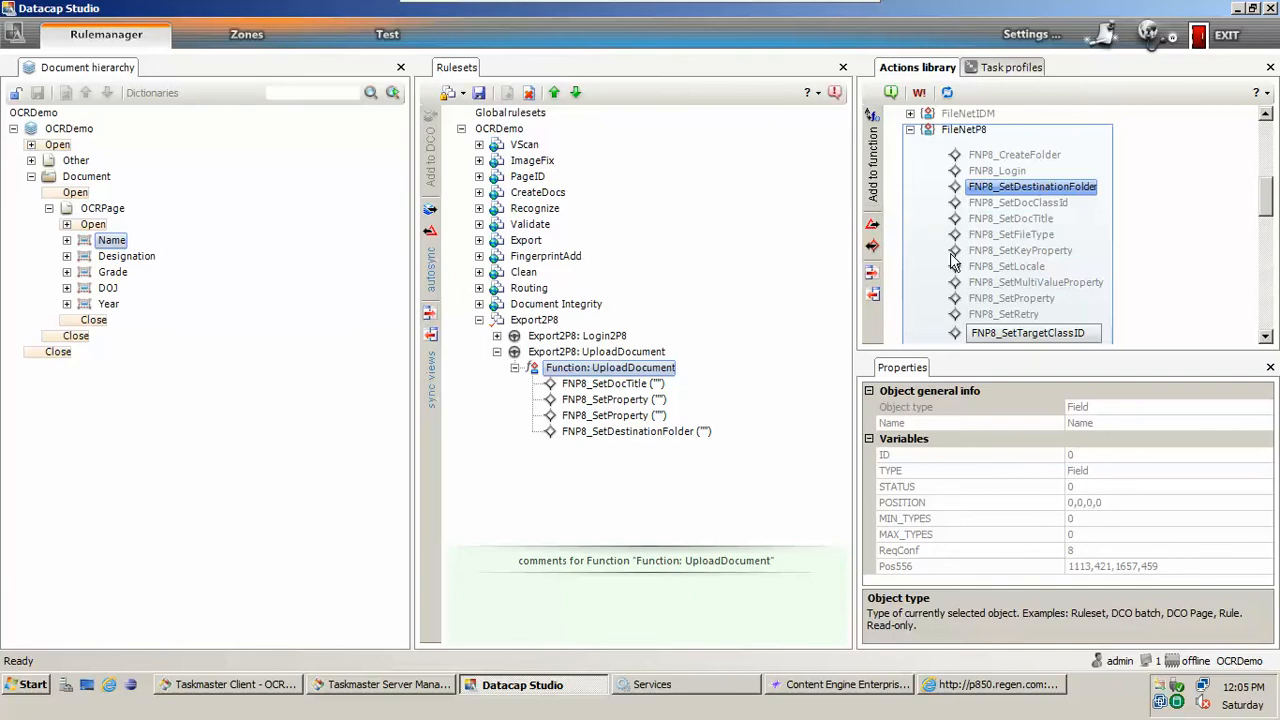
Step: Add FNP8_Upload to the UploadDocument function
left_click(1035, 282)
left_click(1003, 314)
key("Down")
key("Down")
key("Down")
key("Down")
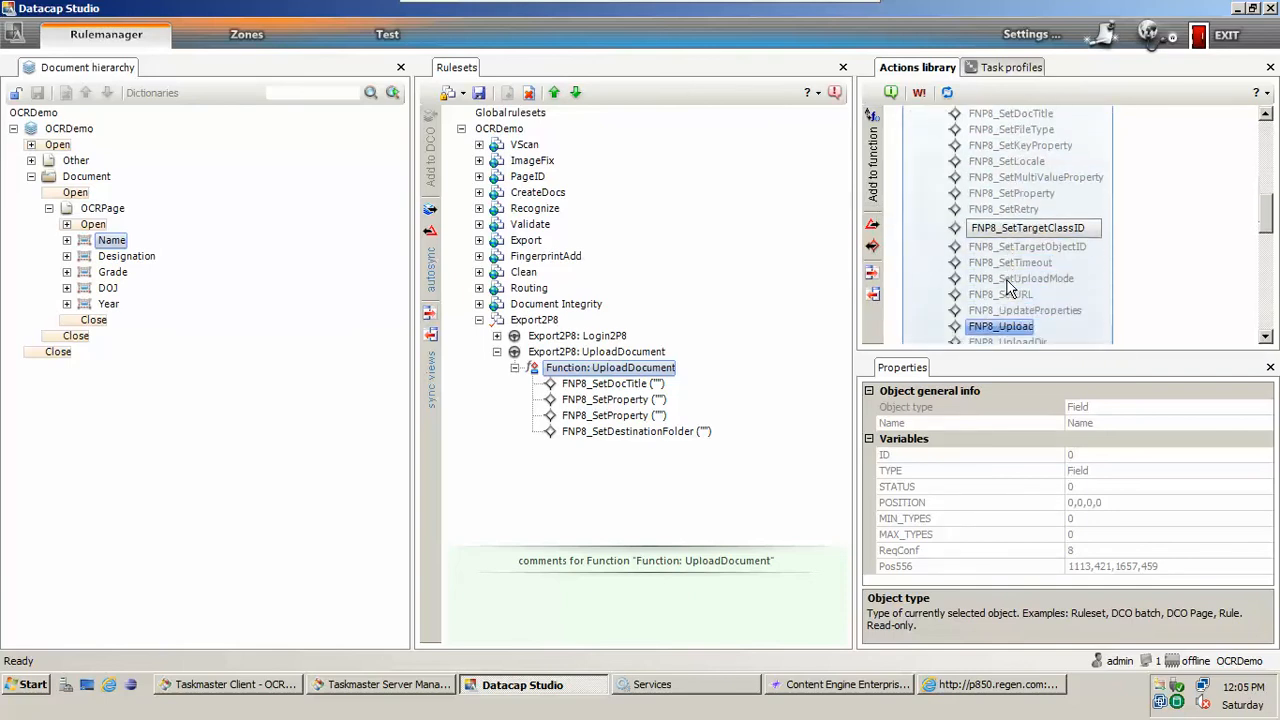
key("Down")
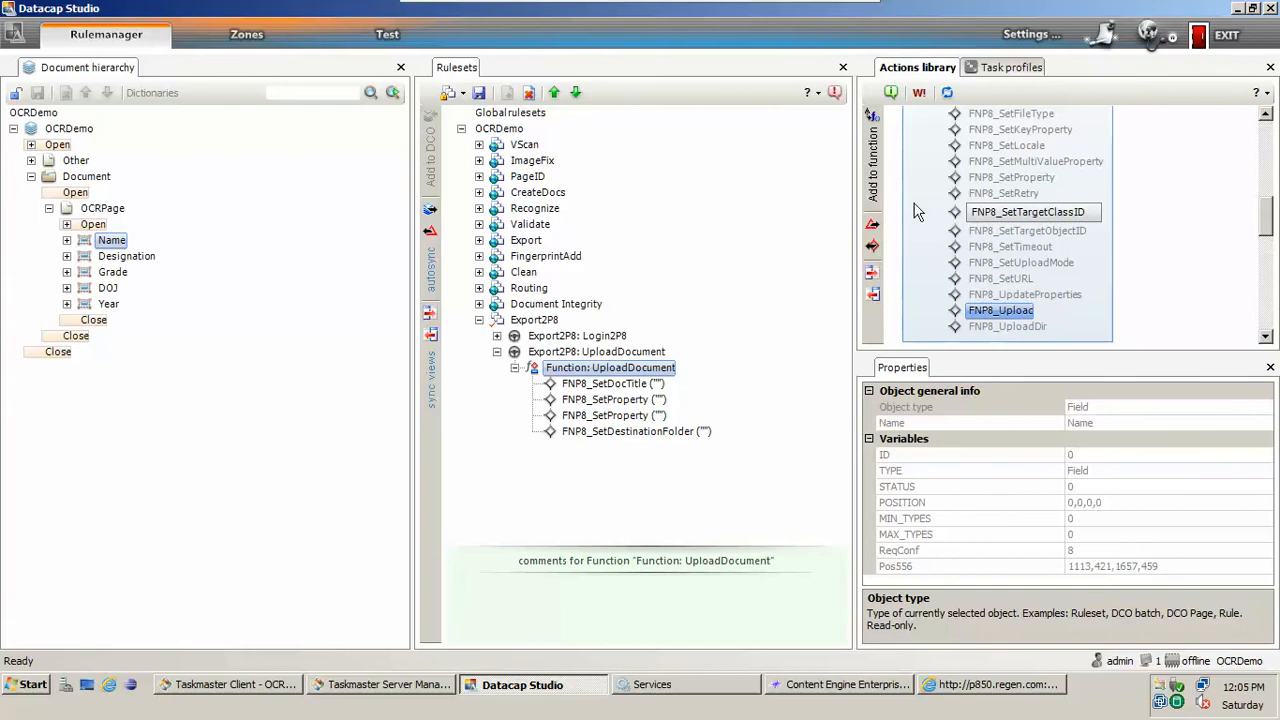
left_click(873, 160)
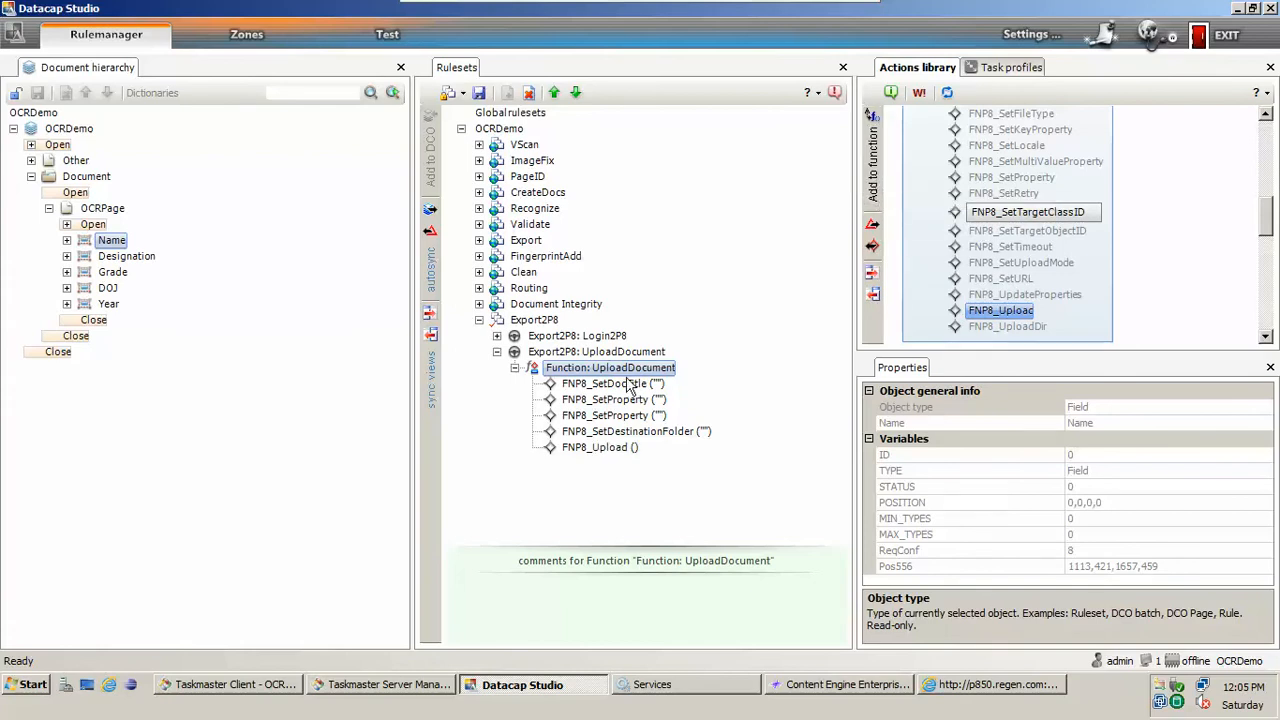
Step: Insert FNP8_SetDocClassId at the top of UploadDocument and open its reference help
left_click(612, 383)
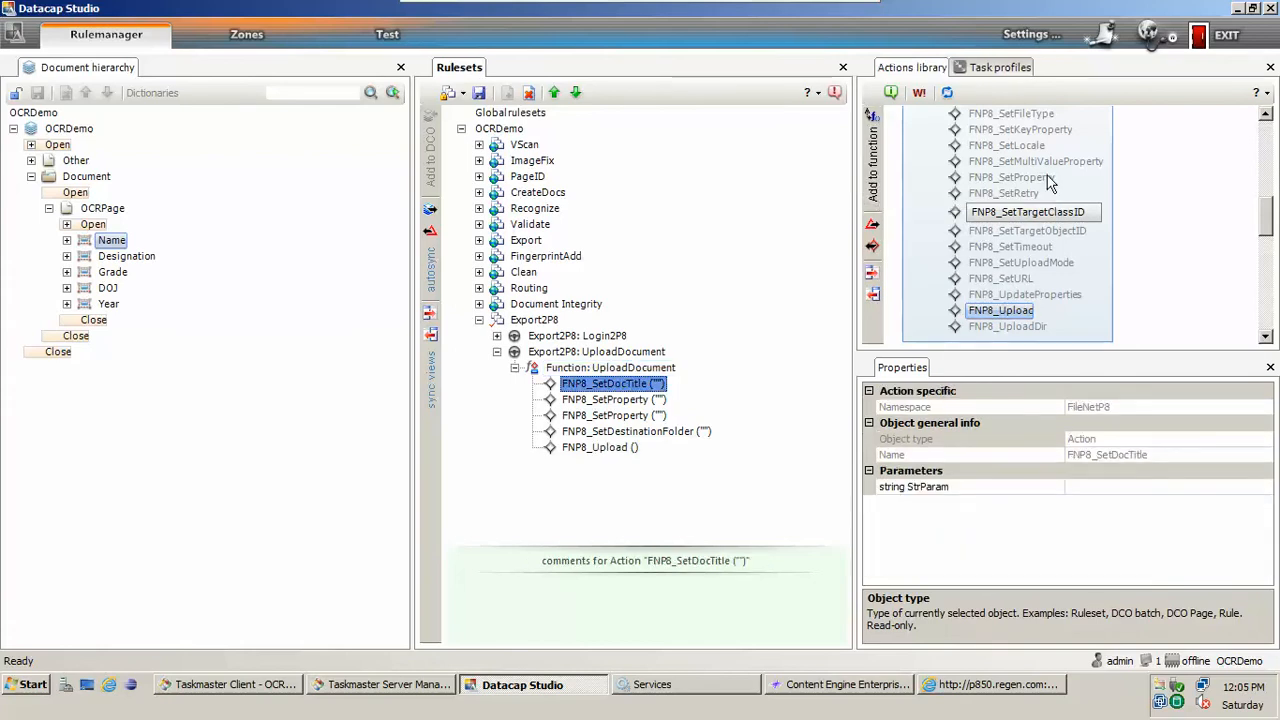
left_click(1010, 177)
key("Up")
key("Up")
key("Up")
key("Up")
key("Up")
key("Up")
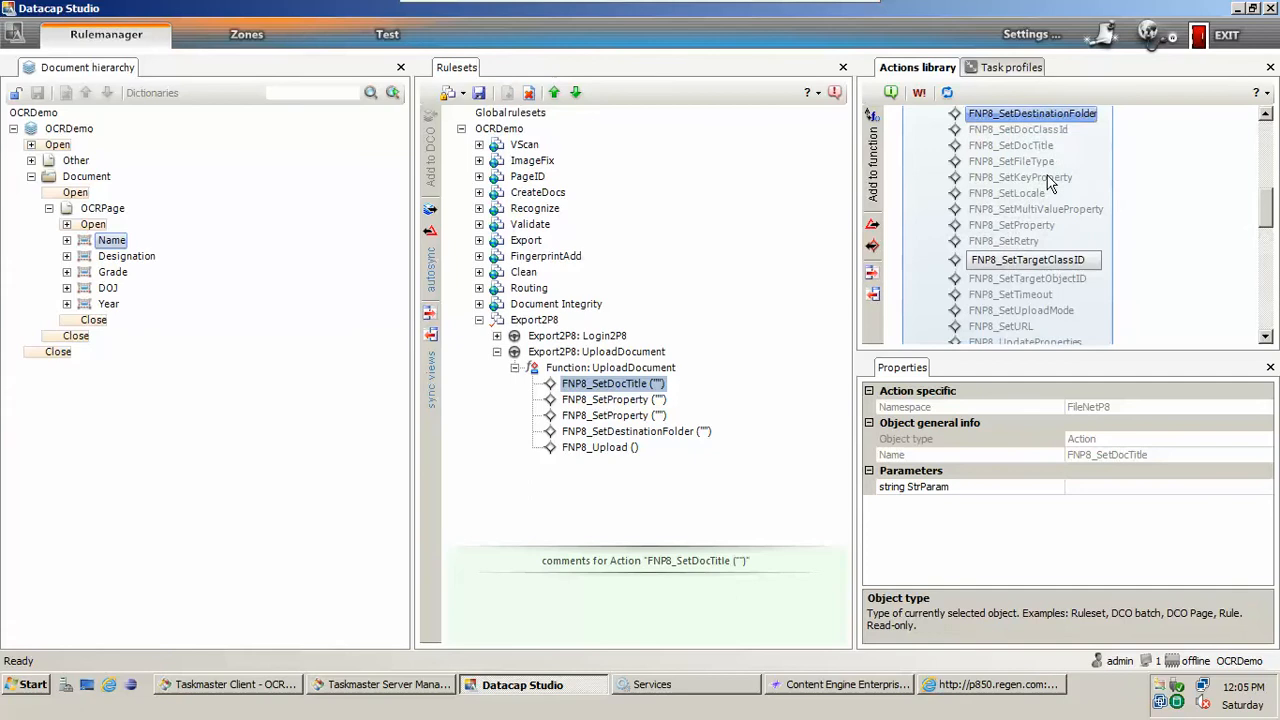
left_click(873, 183)
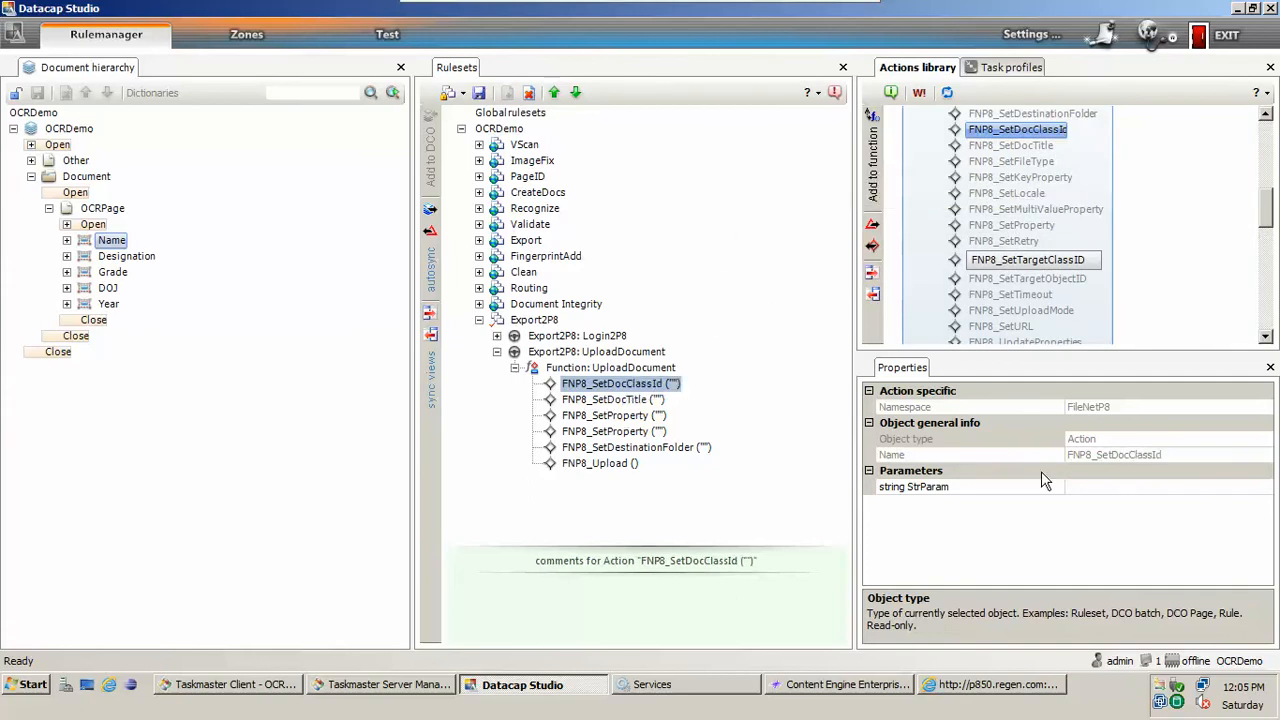
left_click(891, 92)
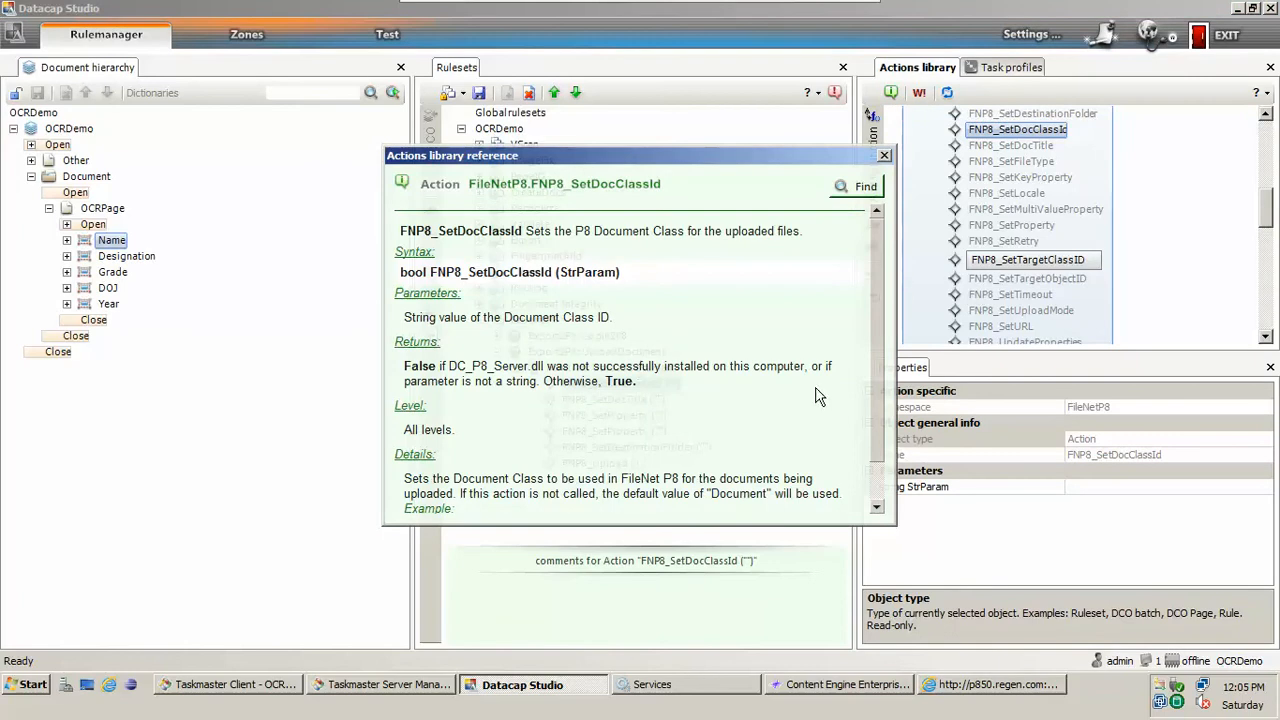
left_click_drag(878, 370, 875, 420)
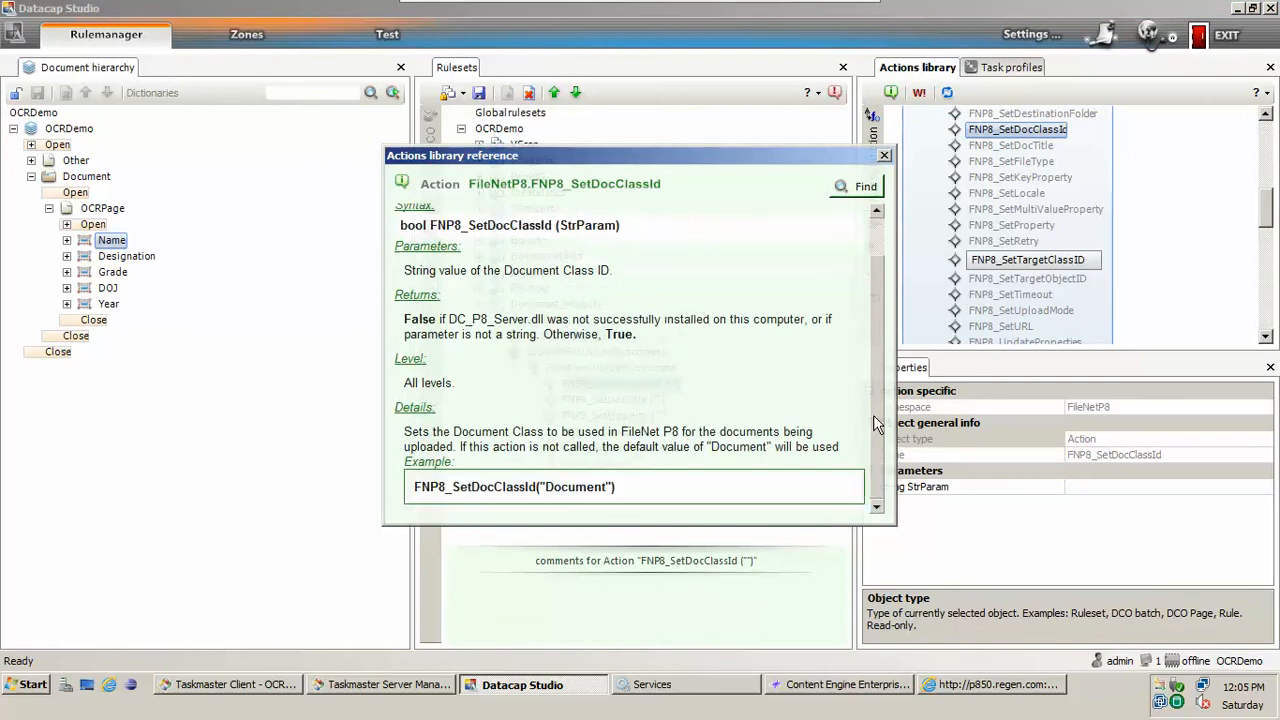
Step: Close the FNP8_SetDocClassId reference after reading its Document example
left_click(884, 156)
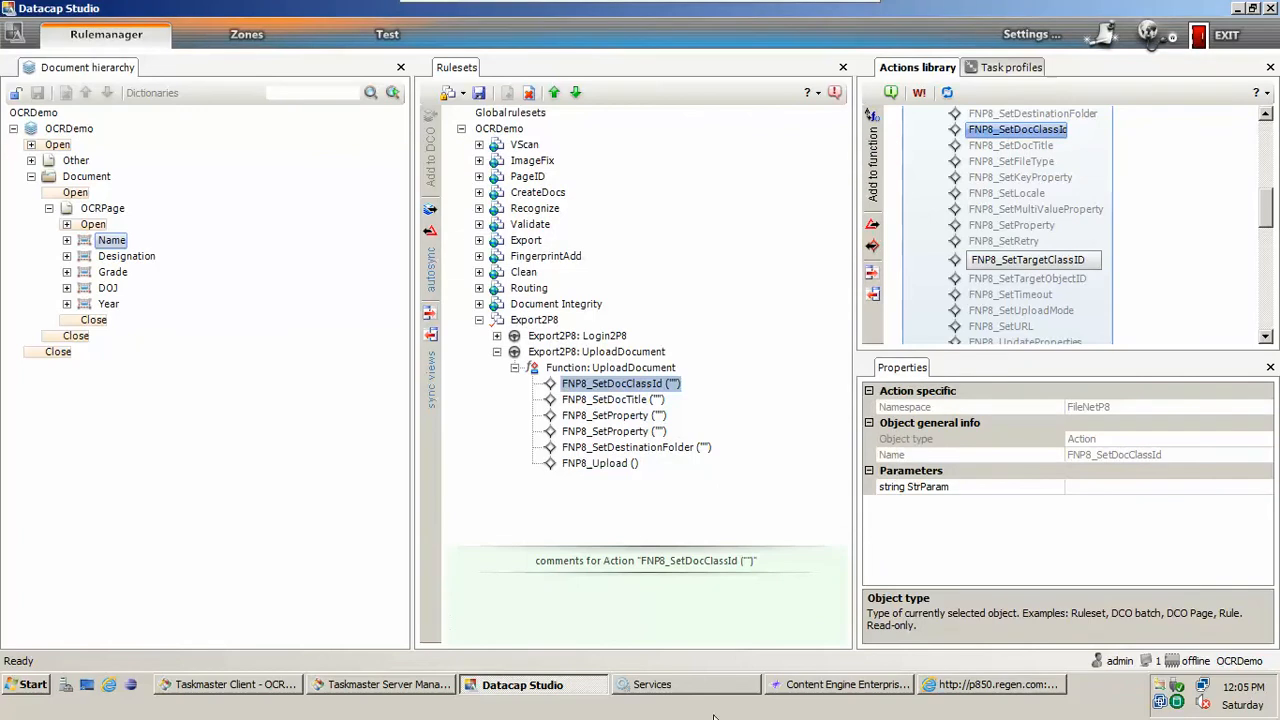
Step: Start the New Class wizard from the Document Class node in Enterprise Manager
left_click(812, 690)
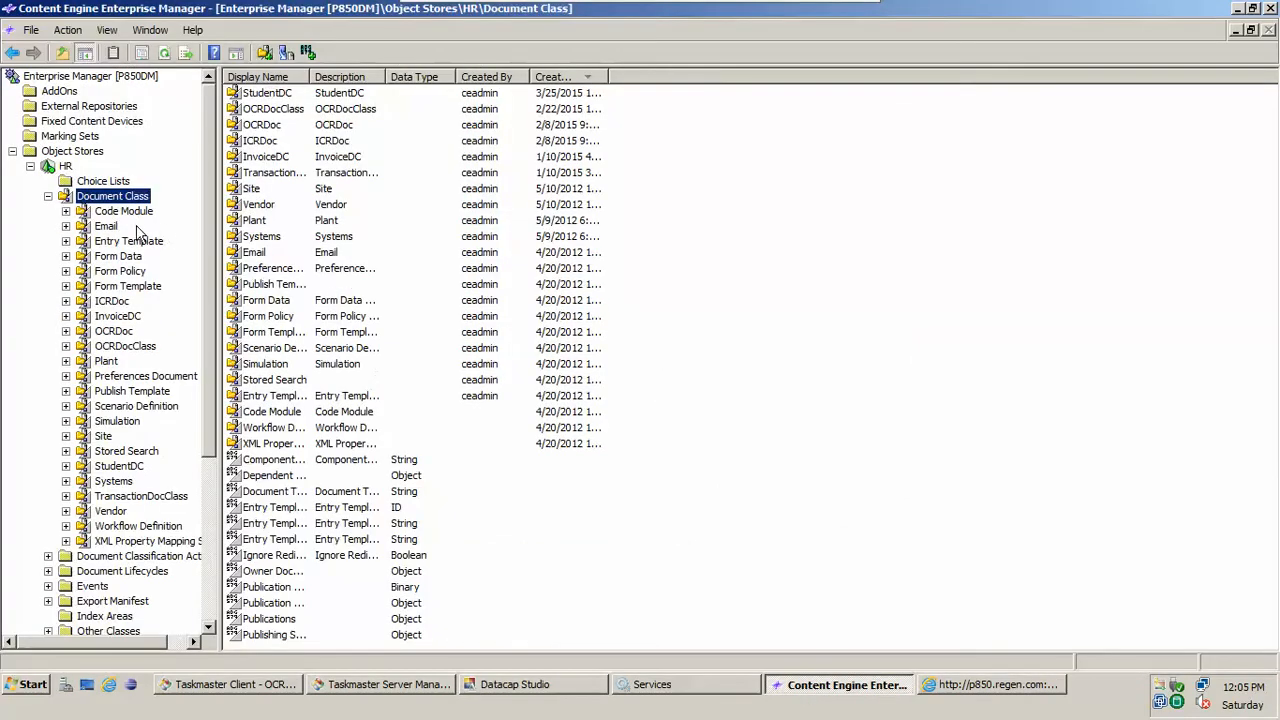
right_click(113, 196)
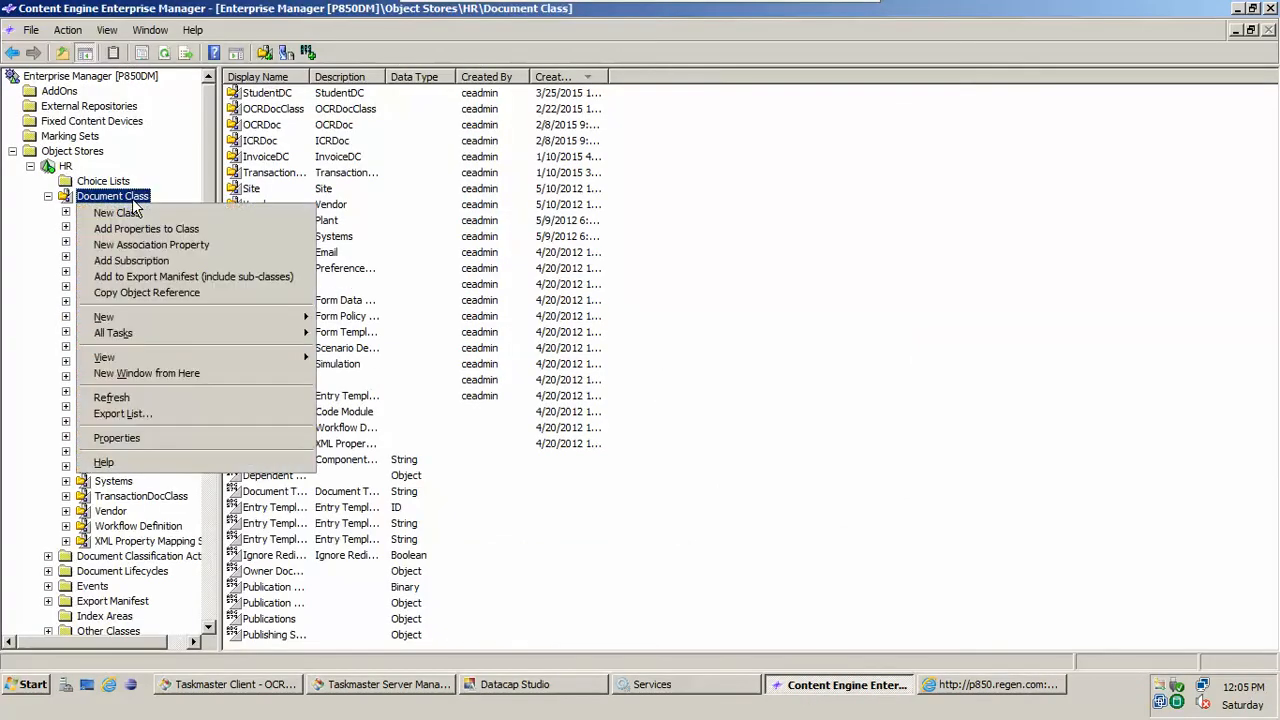
left_click(128, 210)
key("Return")
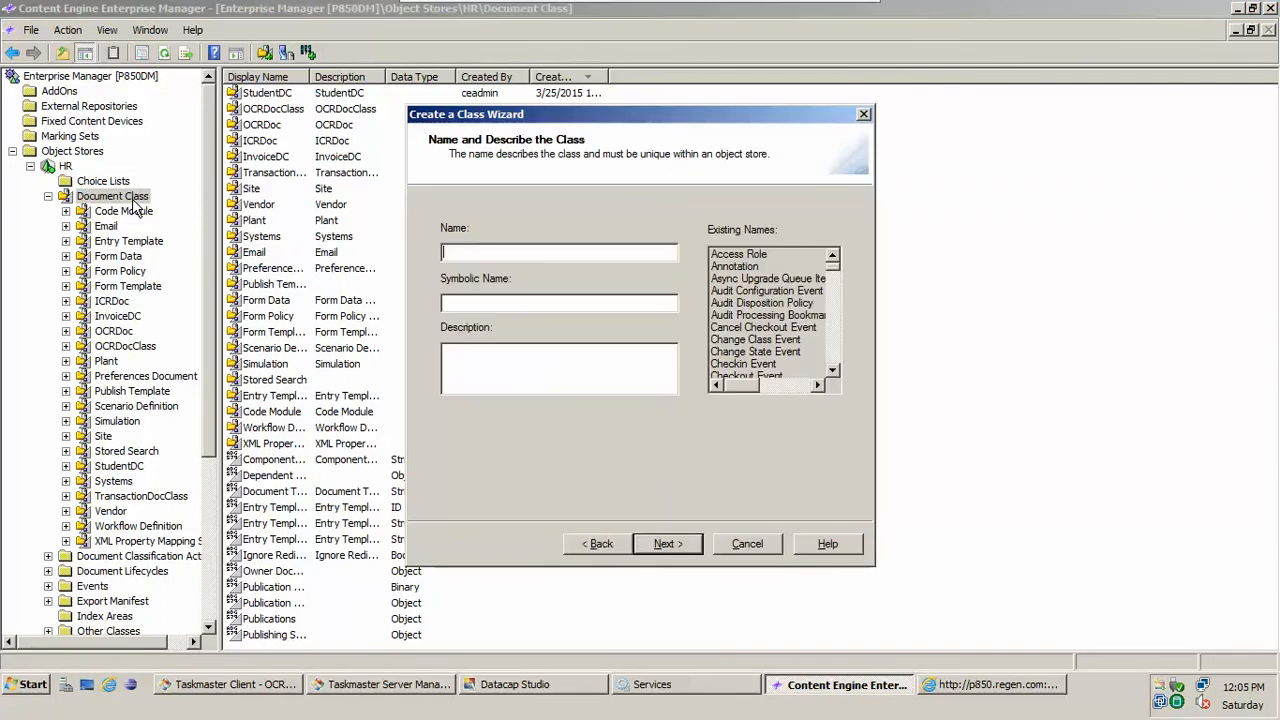
type("OCRD")
type("emo")
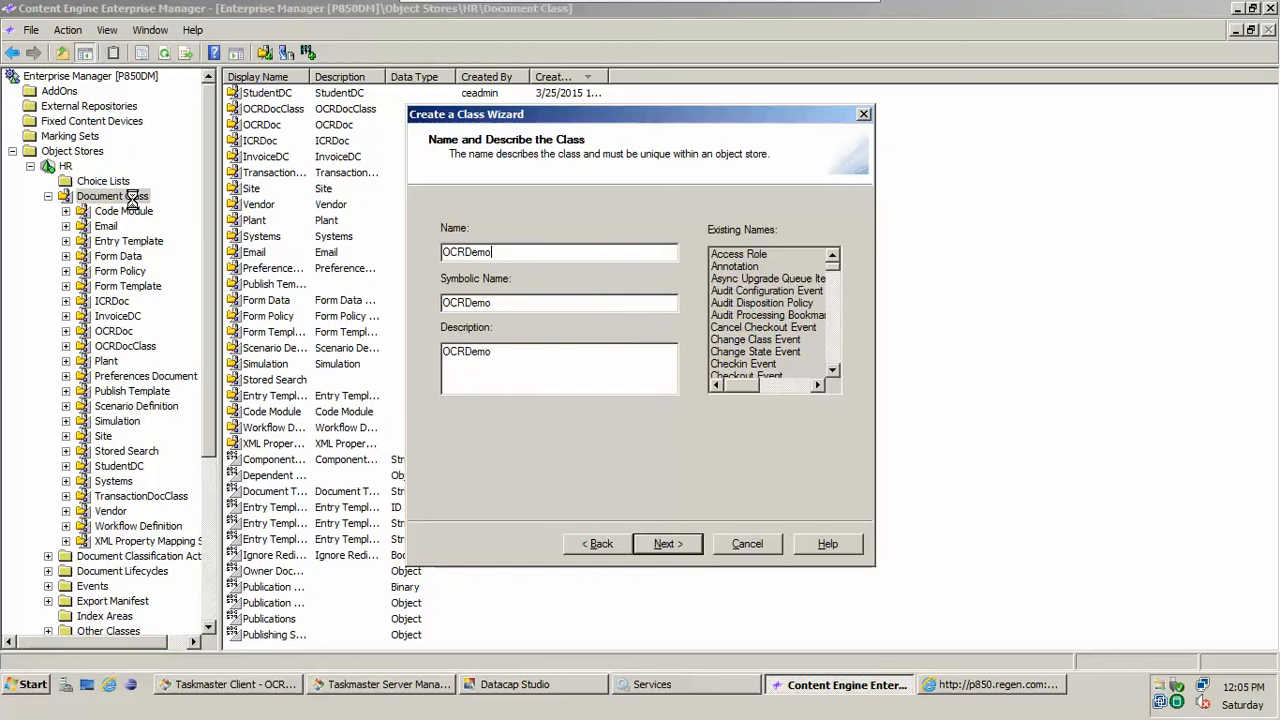
Step: Name the class OCRDemoDC and advance to the property selection step
key("Return")
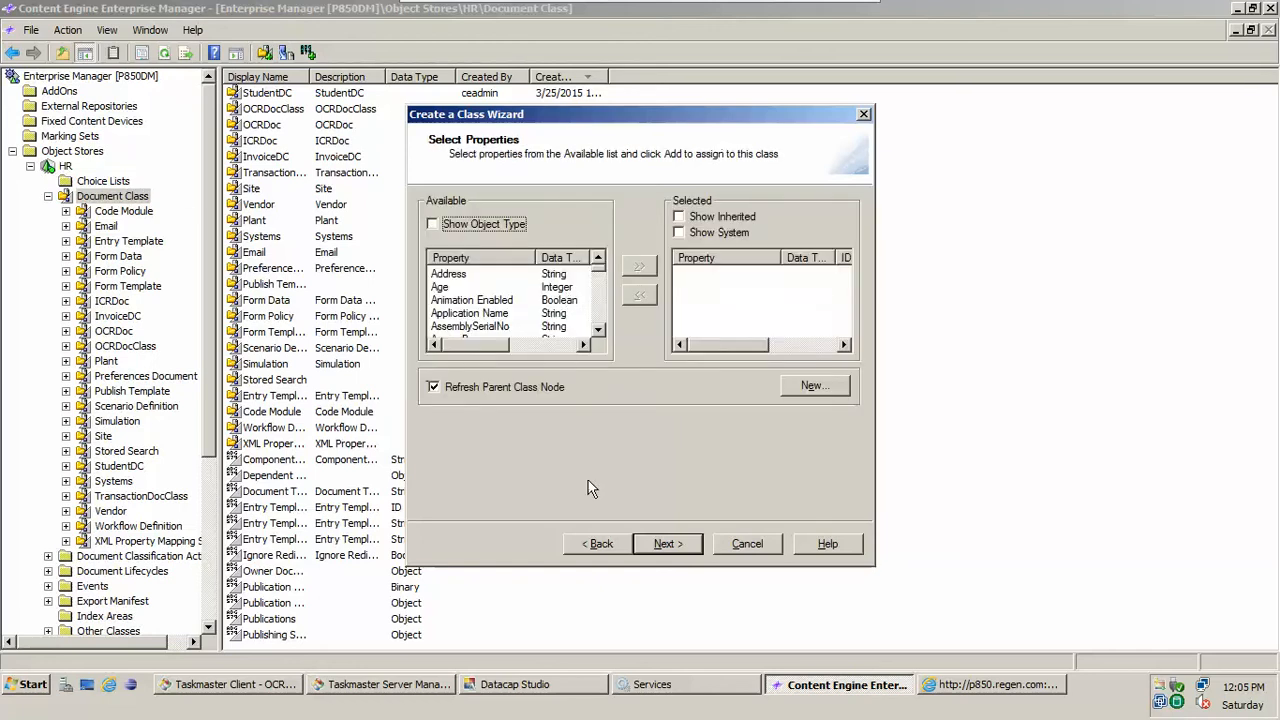
left_click(597, 543)
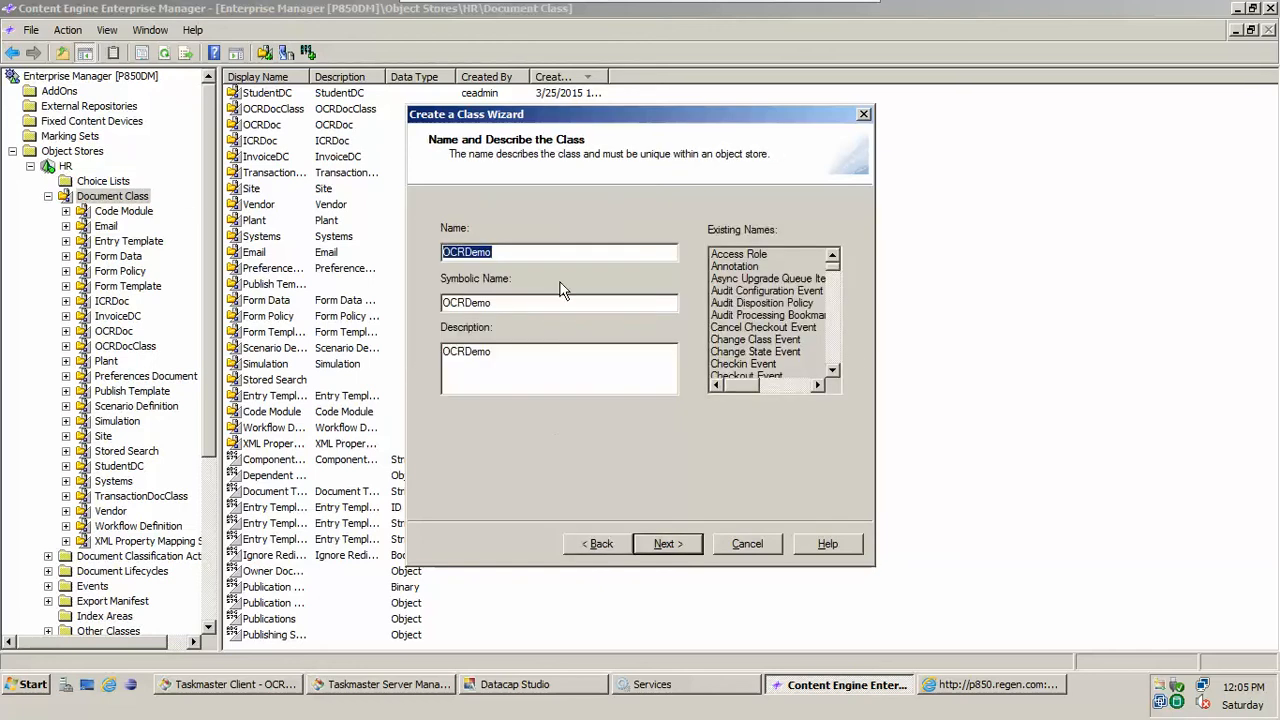
type("DC")
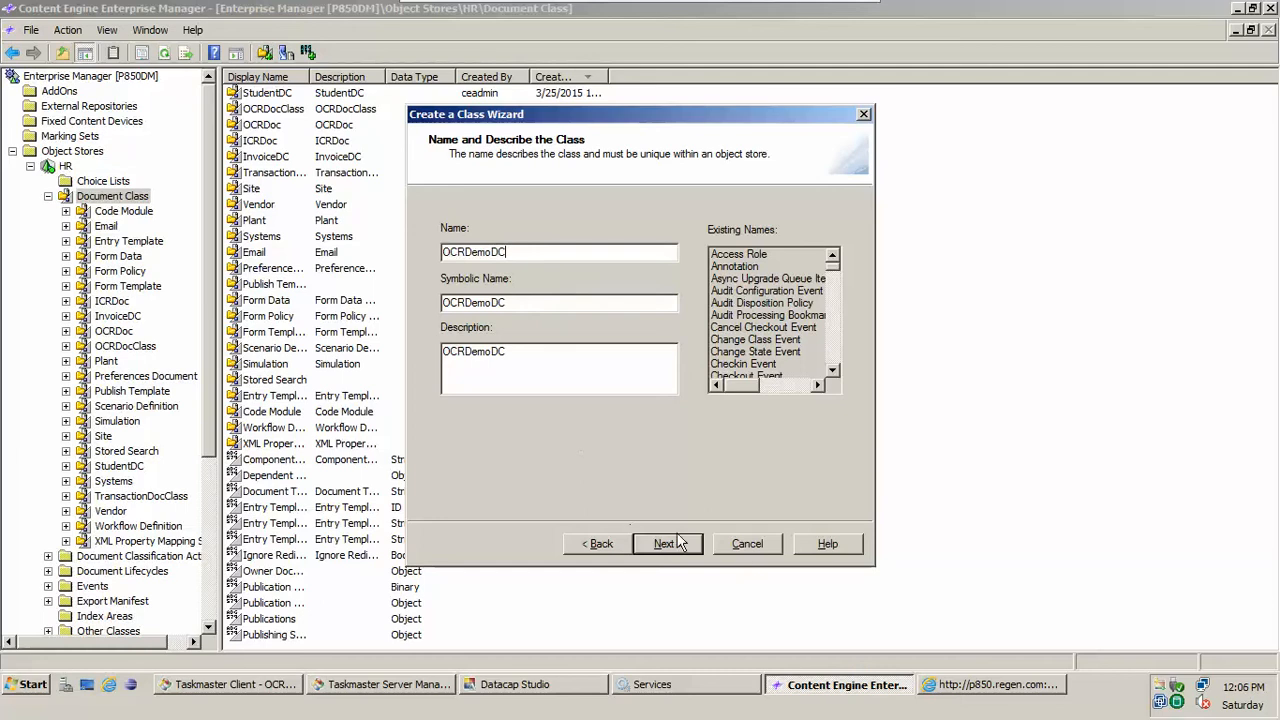
left_click(667, 543)
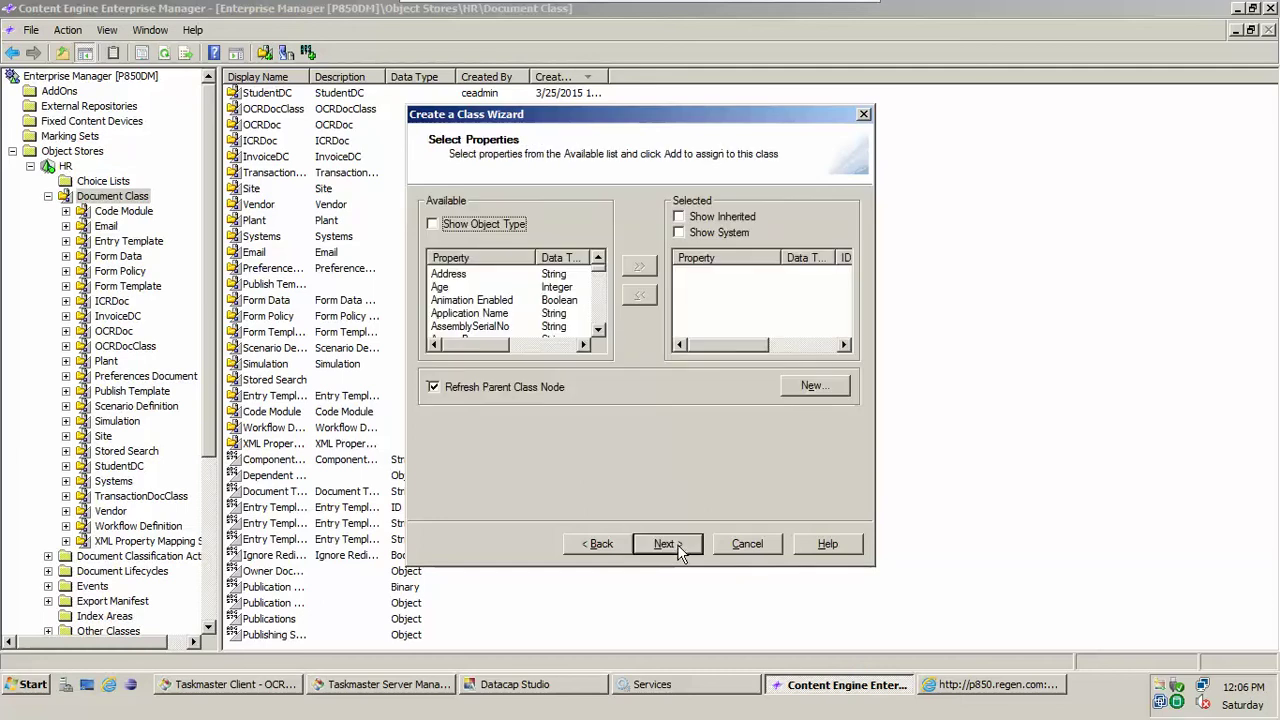
left_click(472, 313)
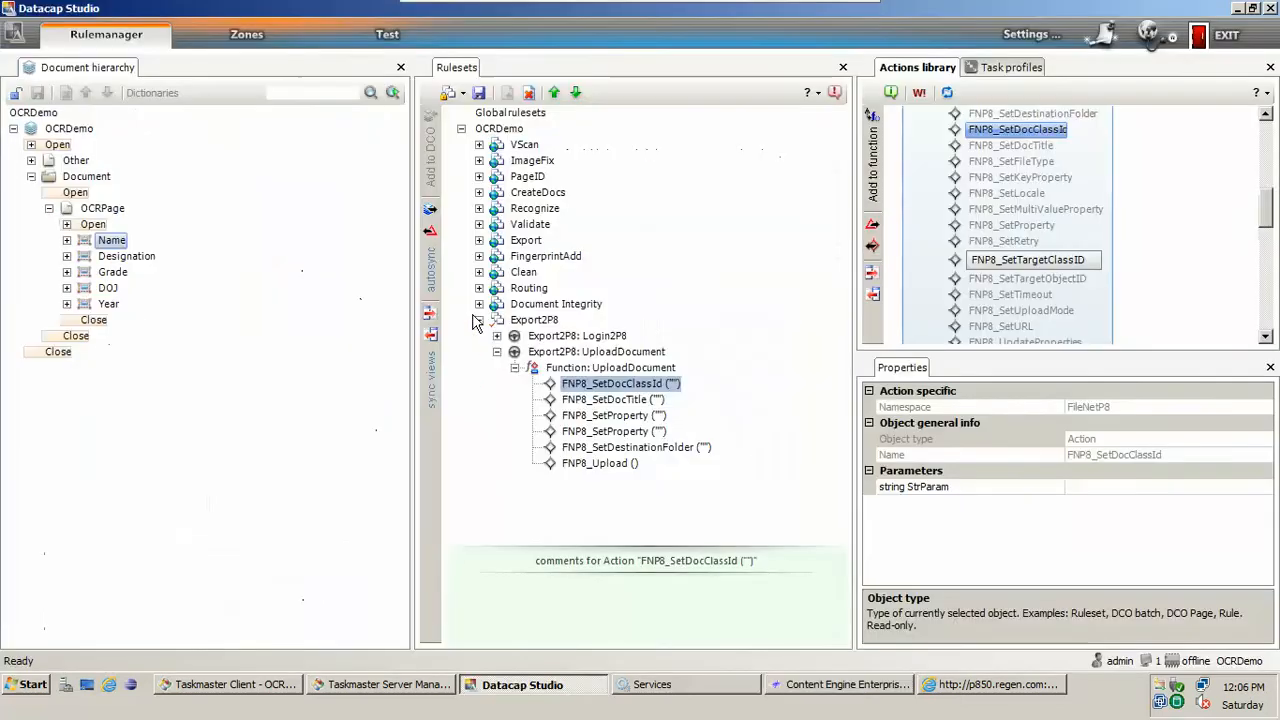
key("Down")
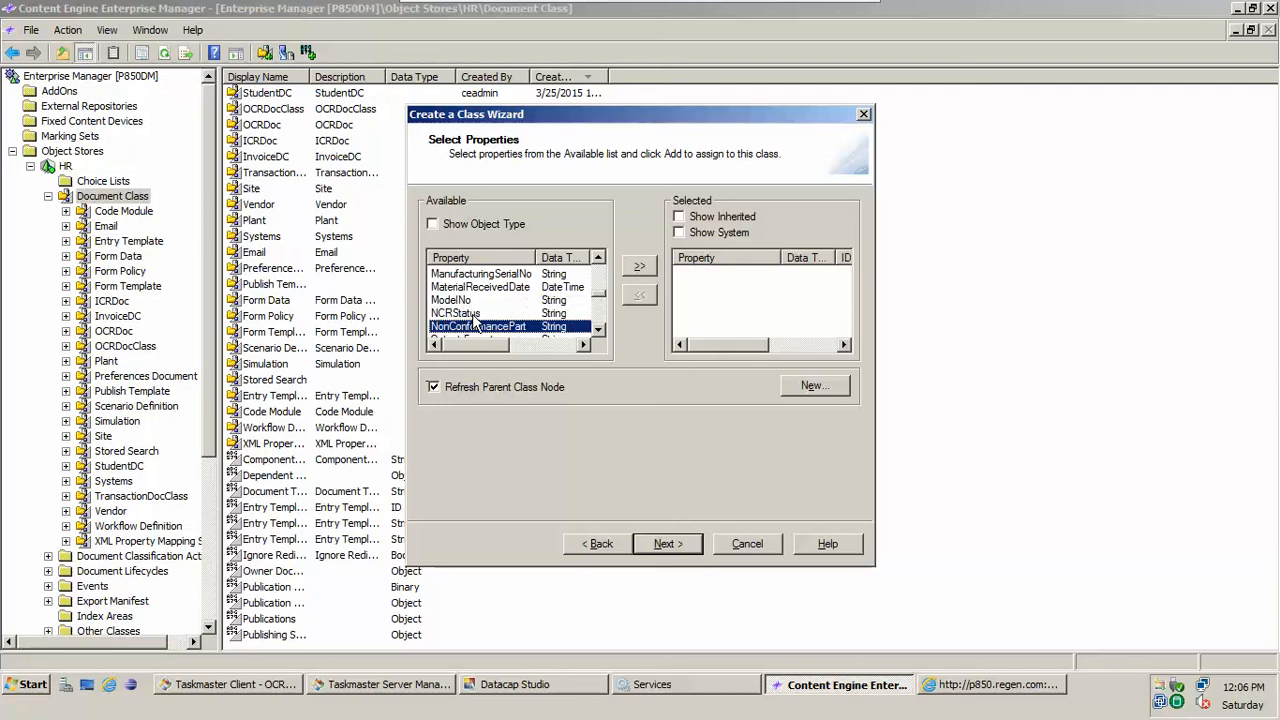
key("Up")
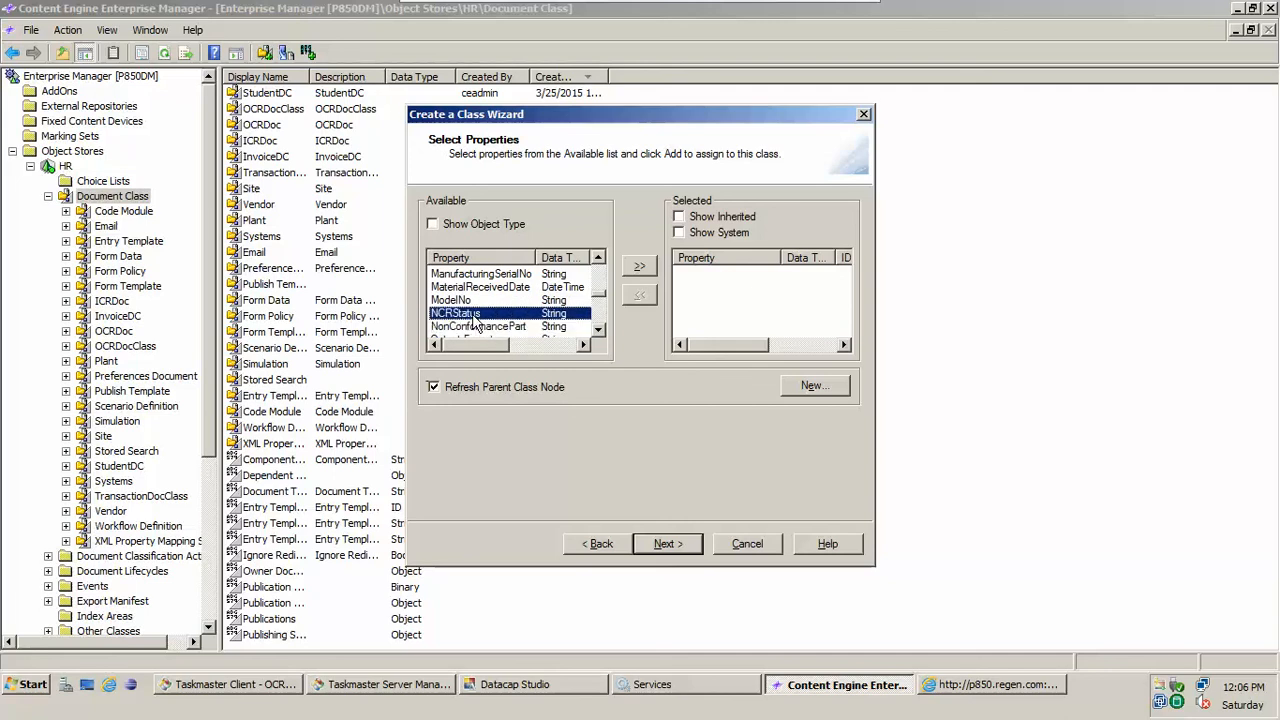
key("Up")
key("Page_Up")
key("Page_Up")
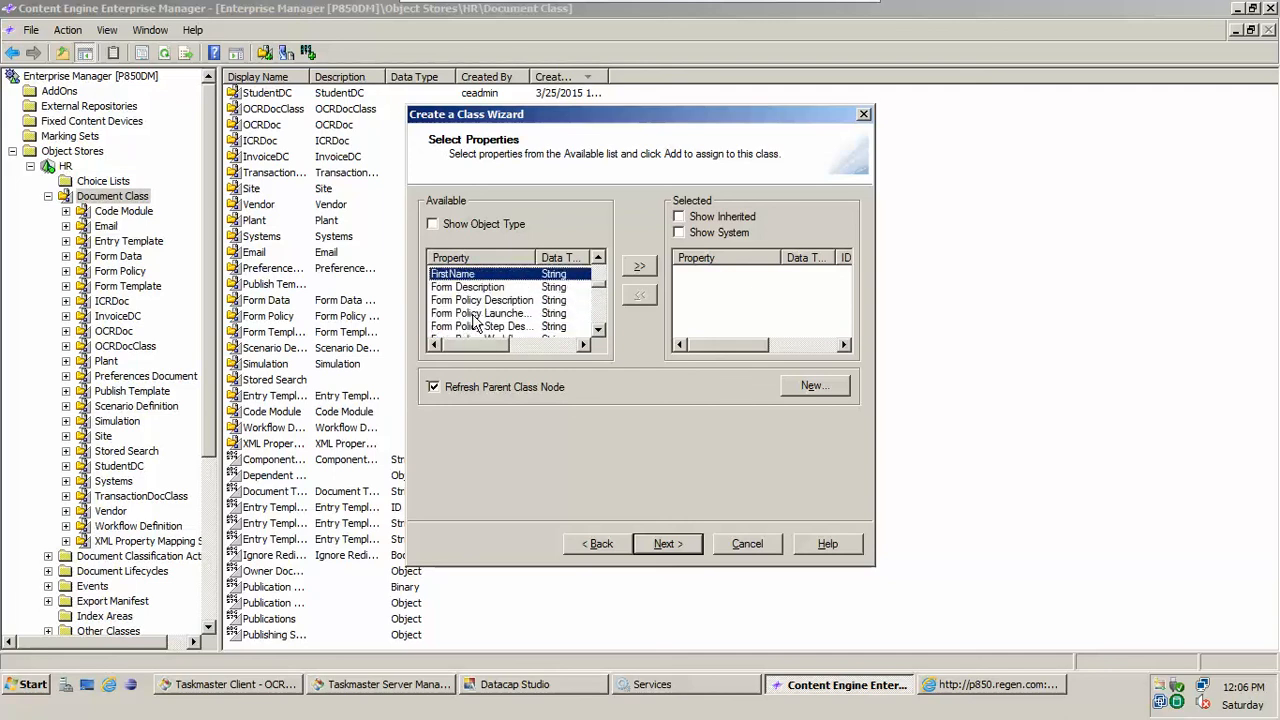
left_click(641, 272)
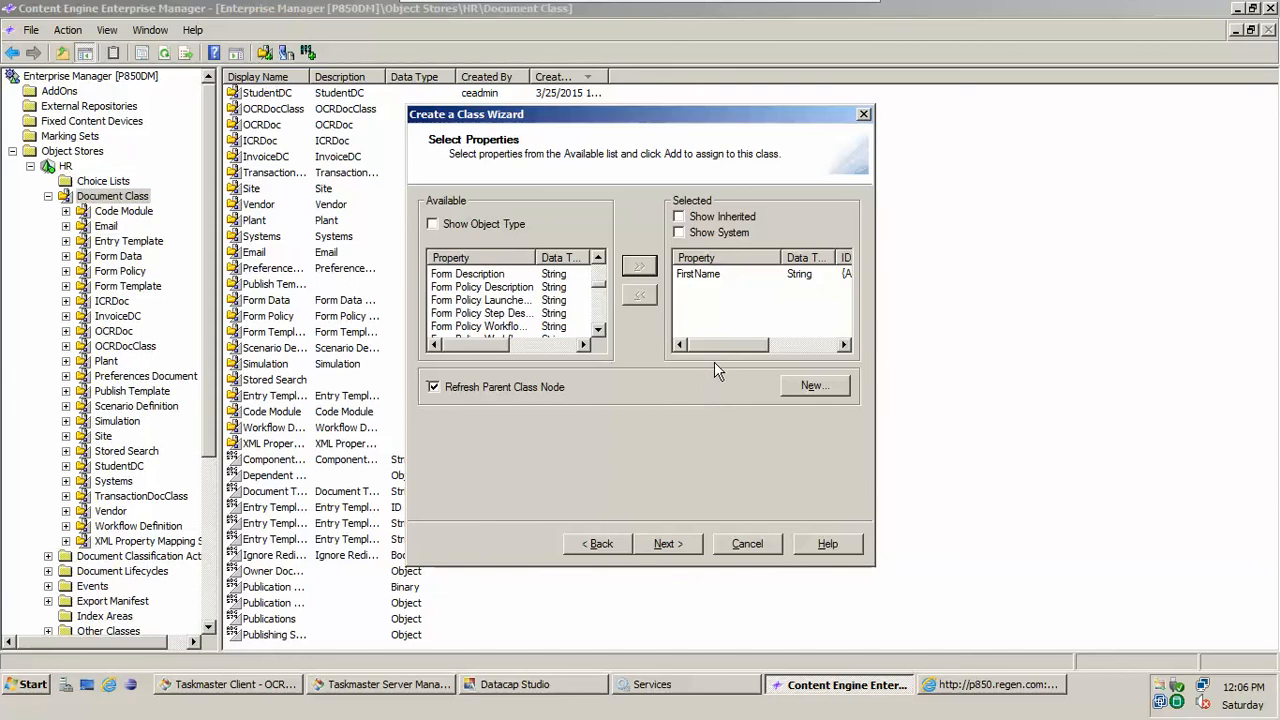
double_click(700, 274)
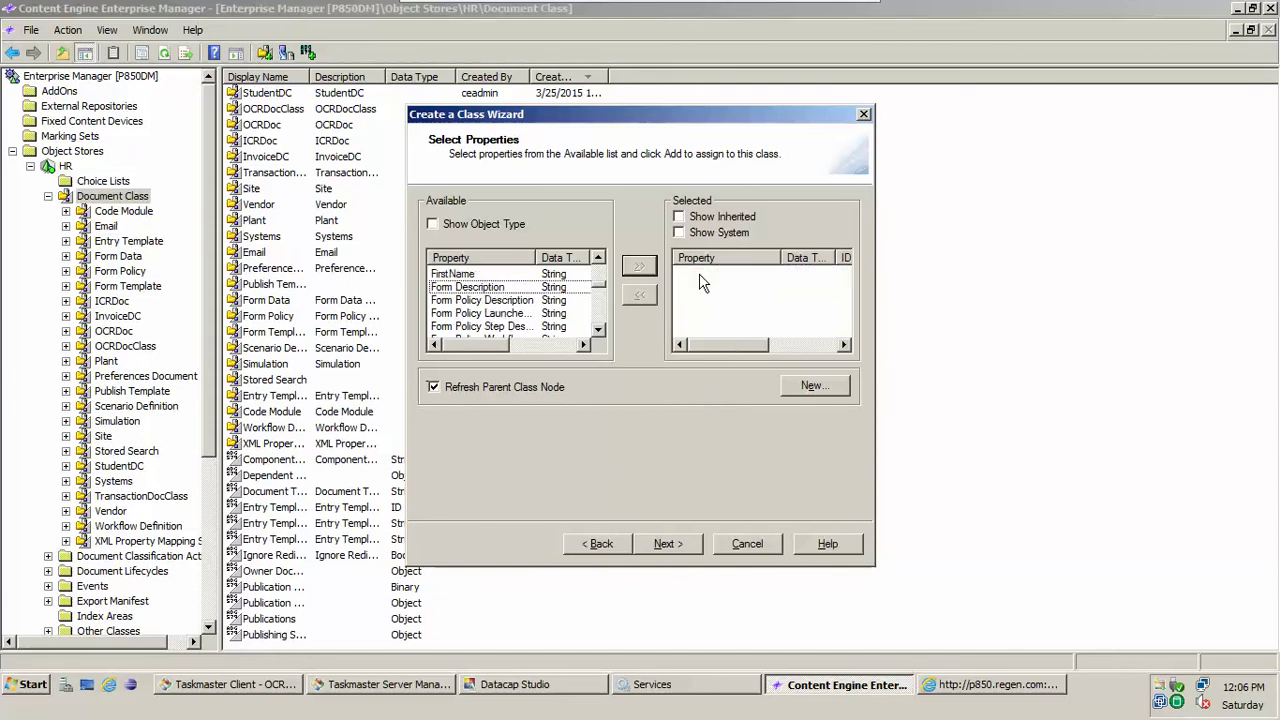
left_click(811, 387)
left_click(671, 492)
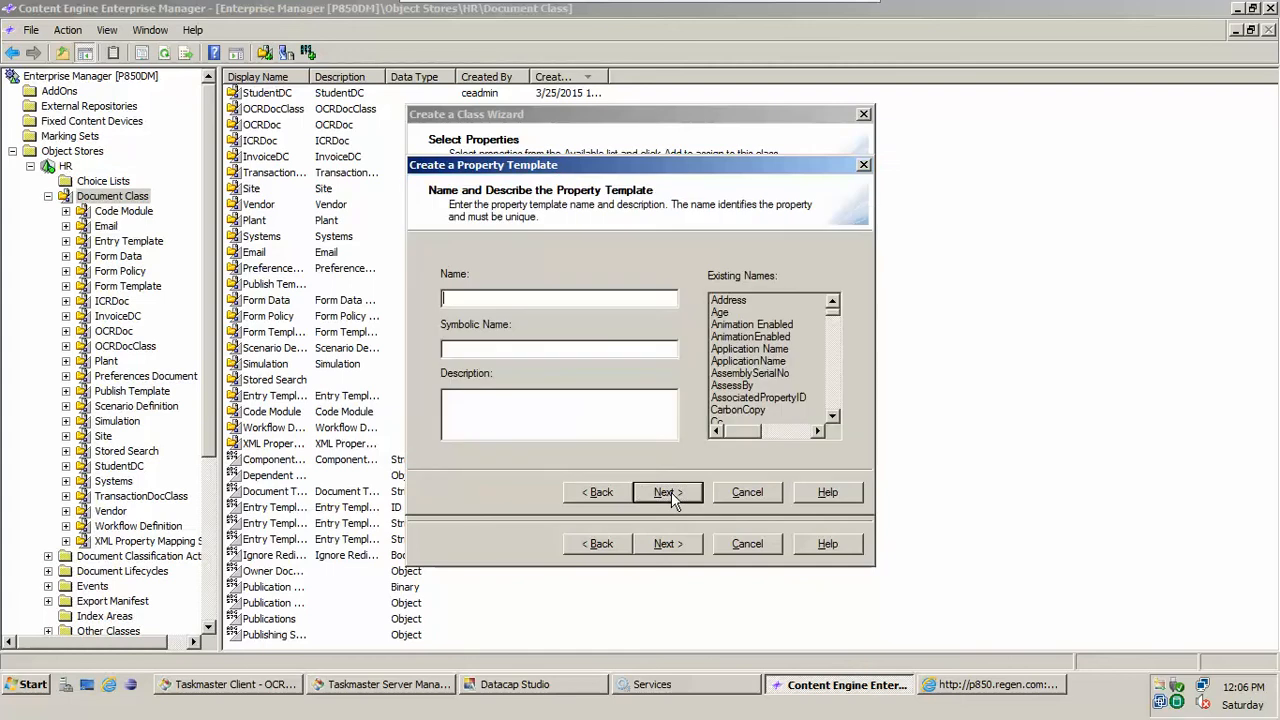
type("FullName")
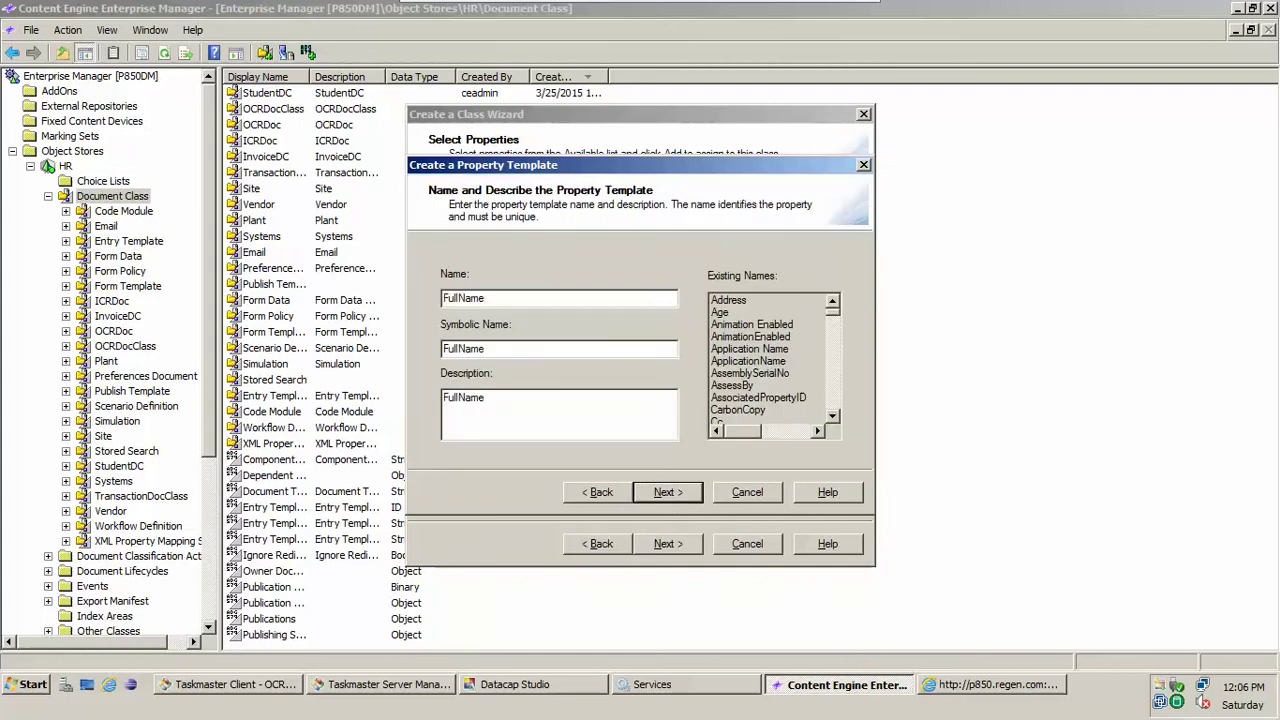
left_click(667, 492)
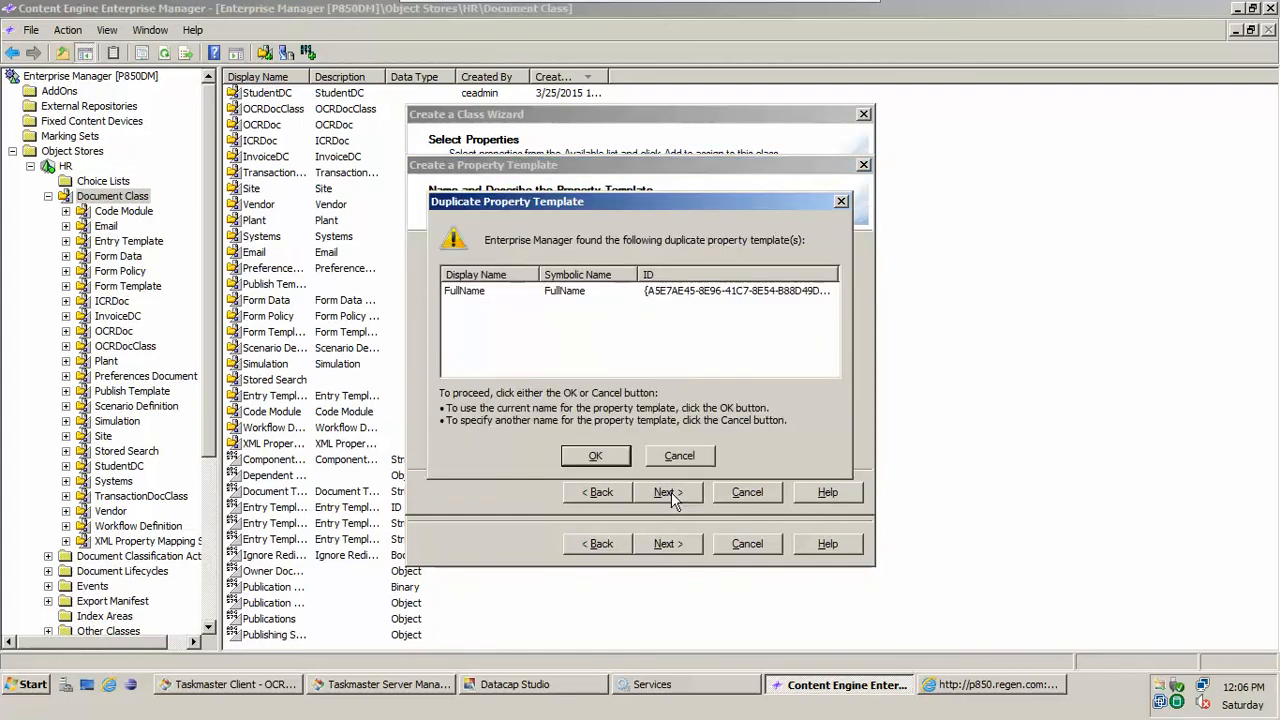
left_click(680, 456)
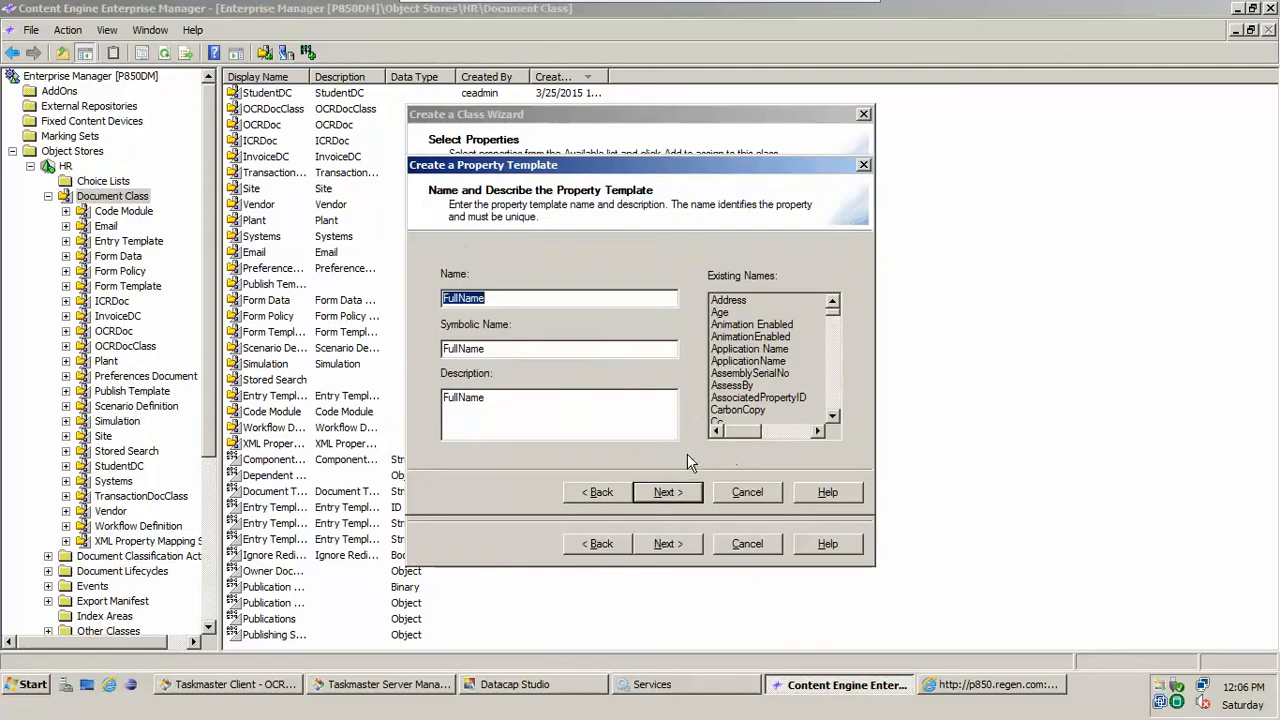
Step: Cancel the property template dialog and add FullName to the class properties
left_click(747, 492)
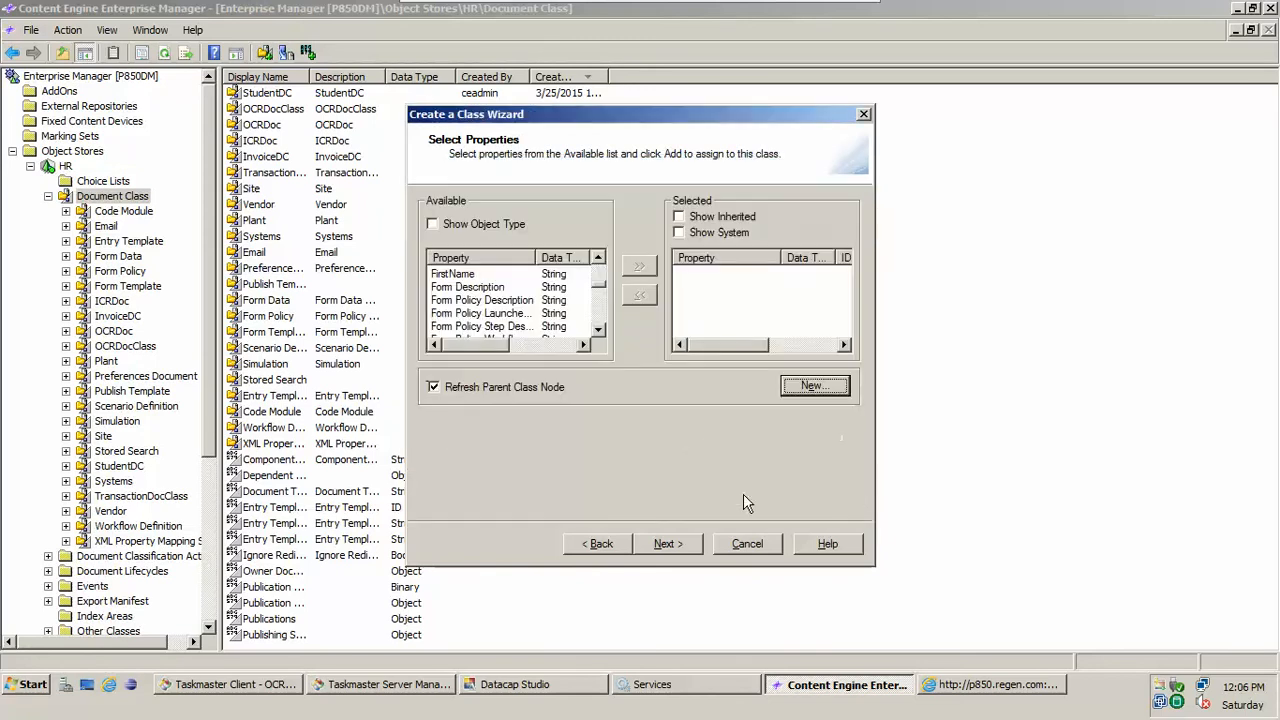
left_click(480, 327)
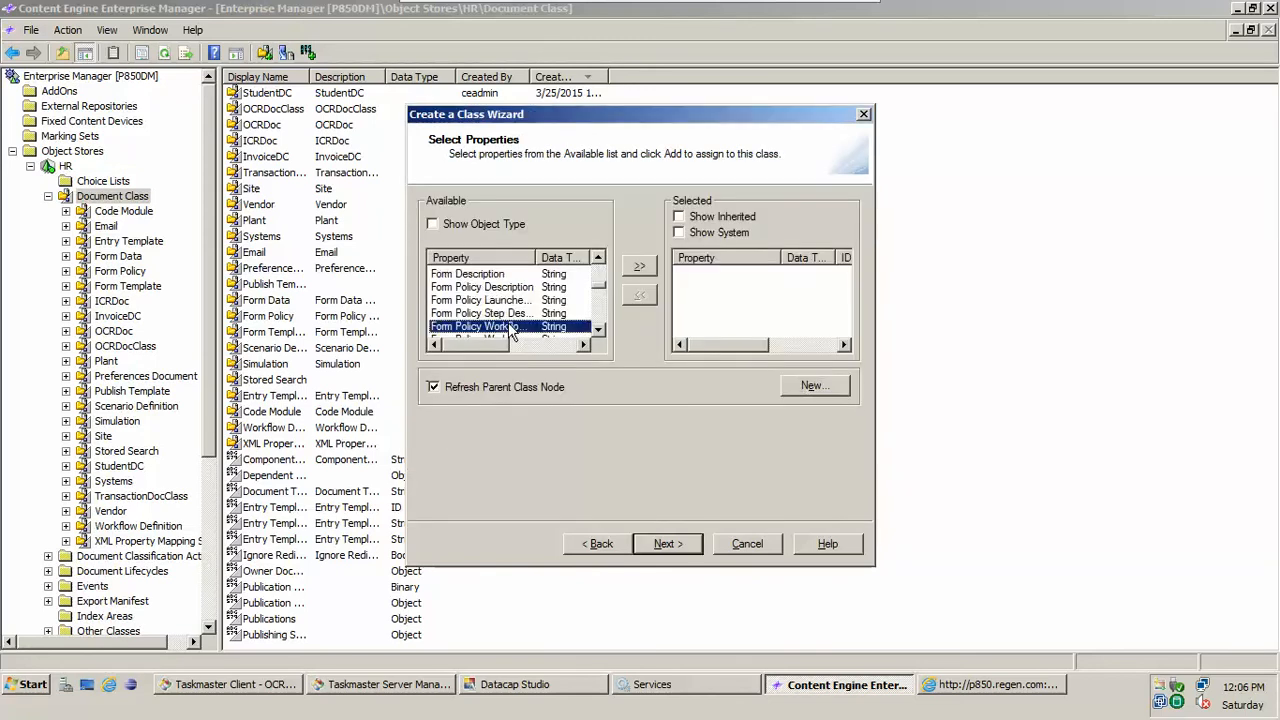
scroll(512, 333, "down", 3)
scroll(512, 330, "up", 3)
left_click(455, 274)
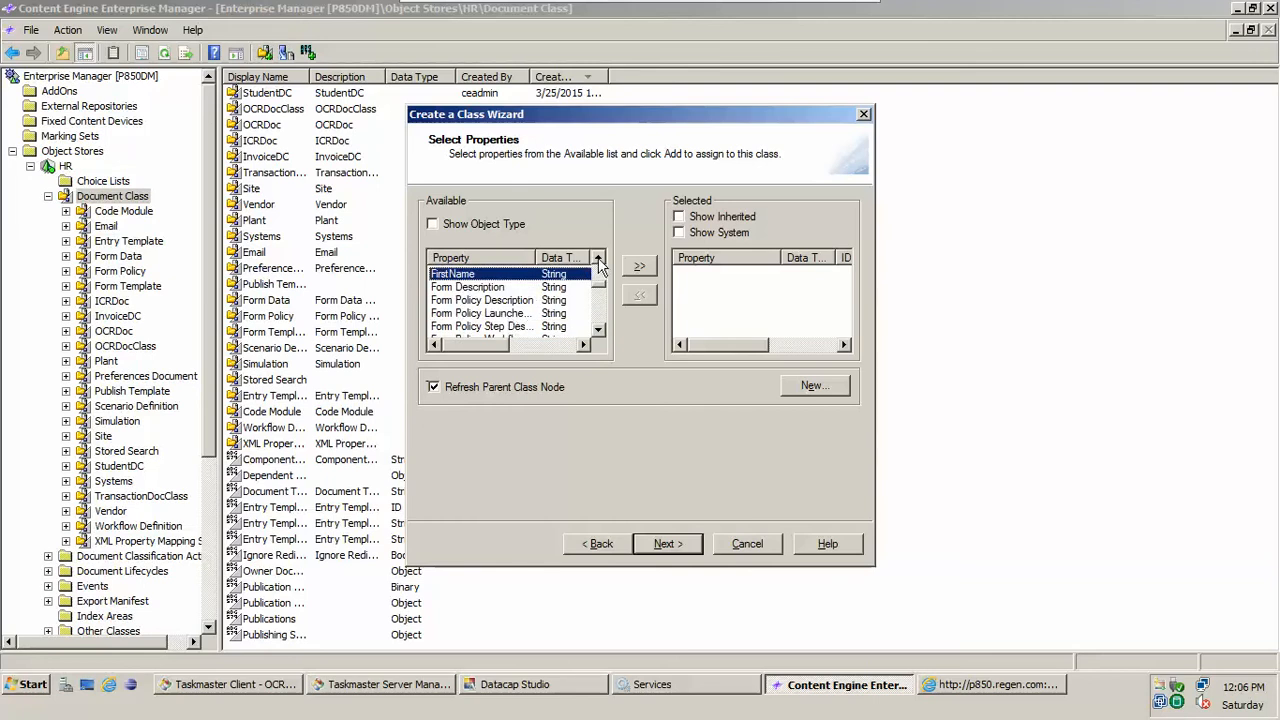
left_click(598, 260)
left_click(468, 300)
key("Down")
key("Down")
key("Down")
key("Down")
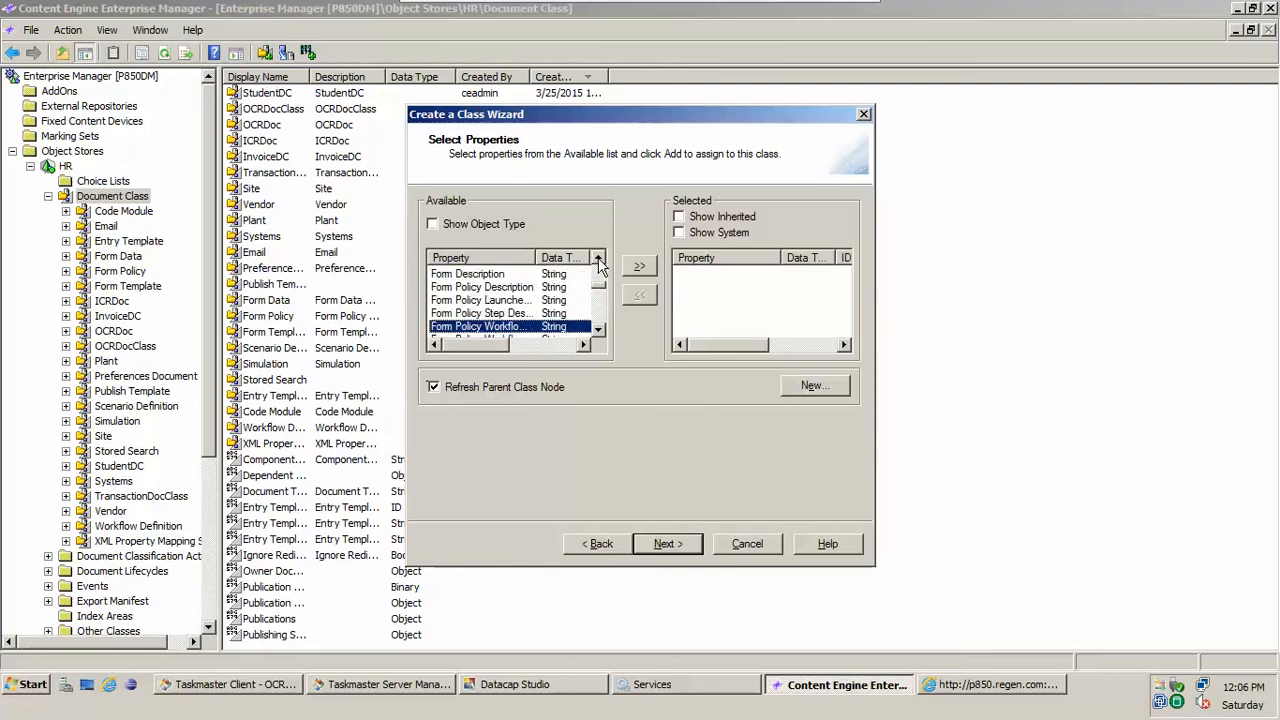
key("Down")
key("Down")
key("Down")
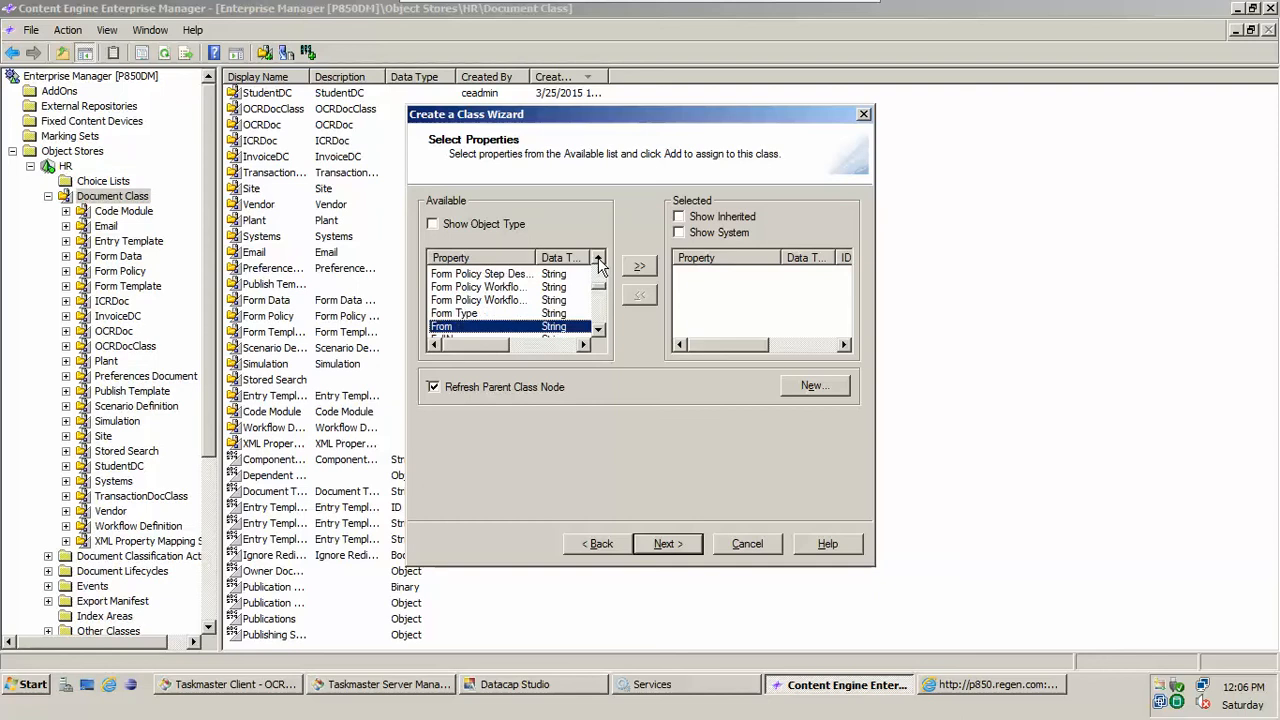
key("Down")
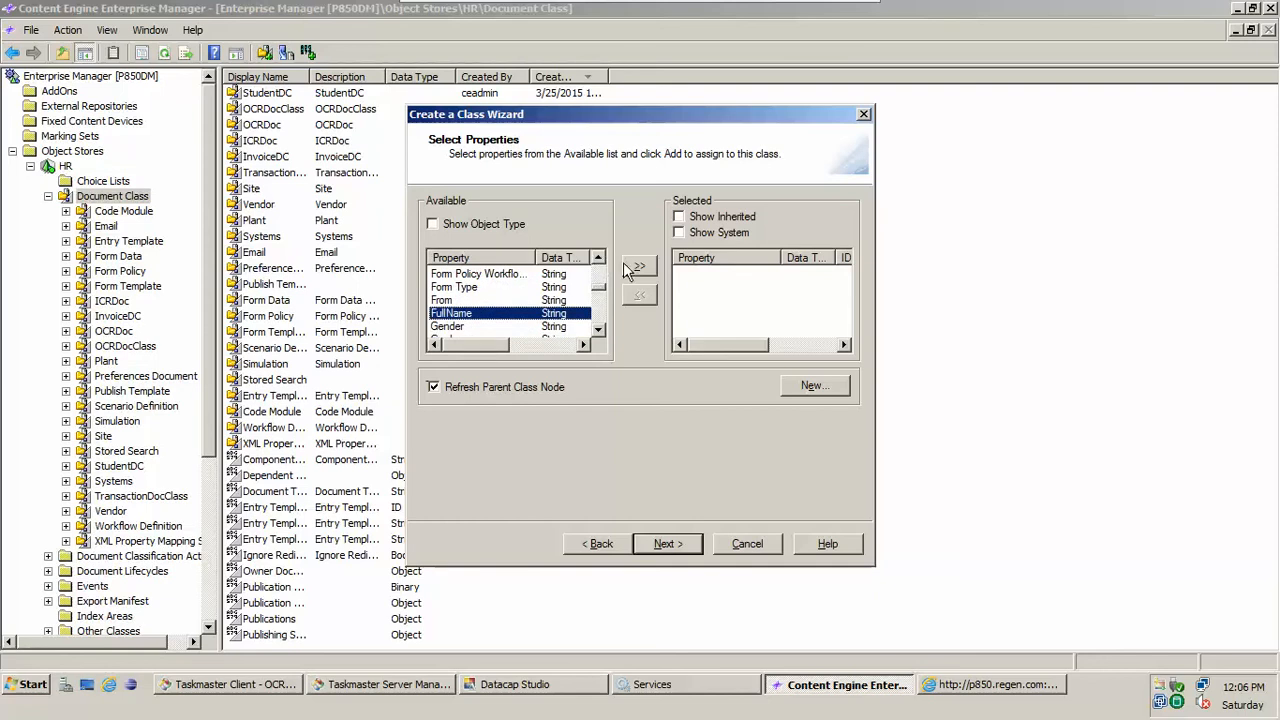
left_click(637, 268)
Step: Add Designation and Grade, checking field names against Datacap Studio
left_click(512, 300)
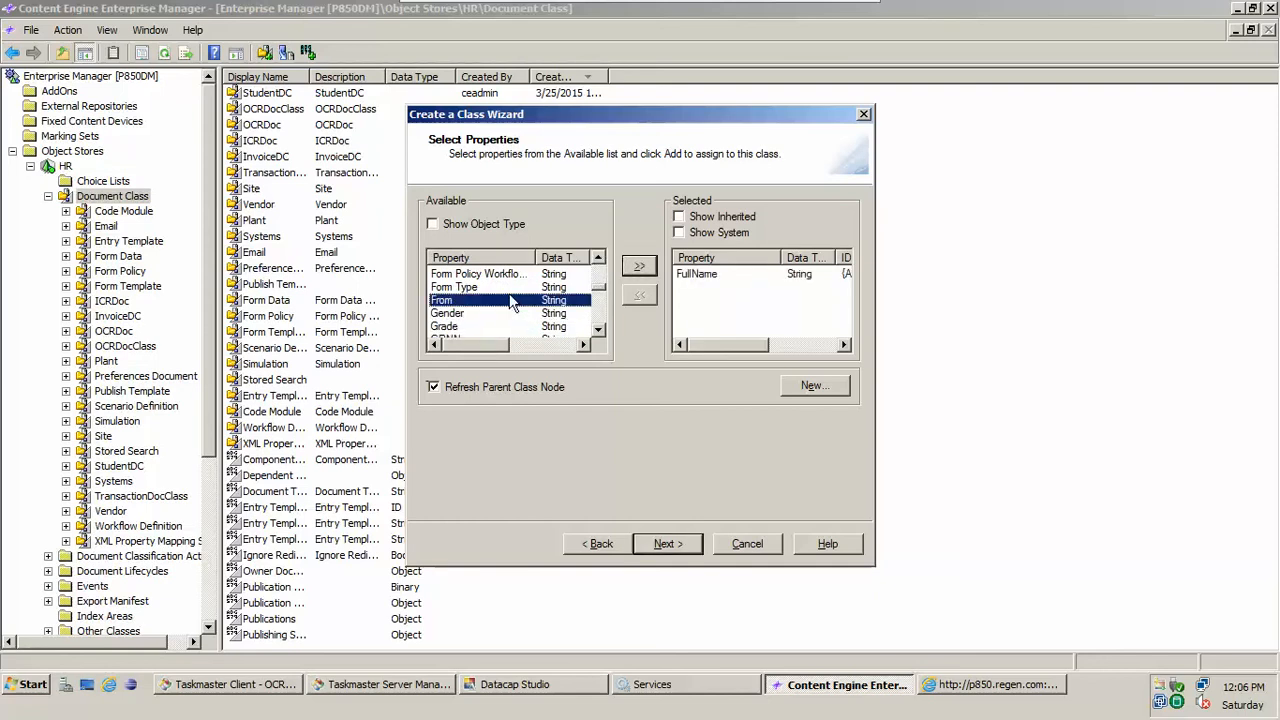
key("alt+Tab")
key("alt+Tab")
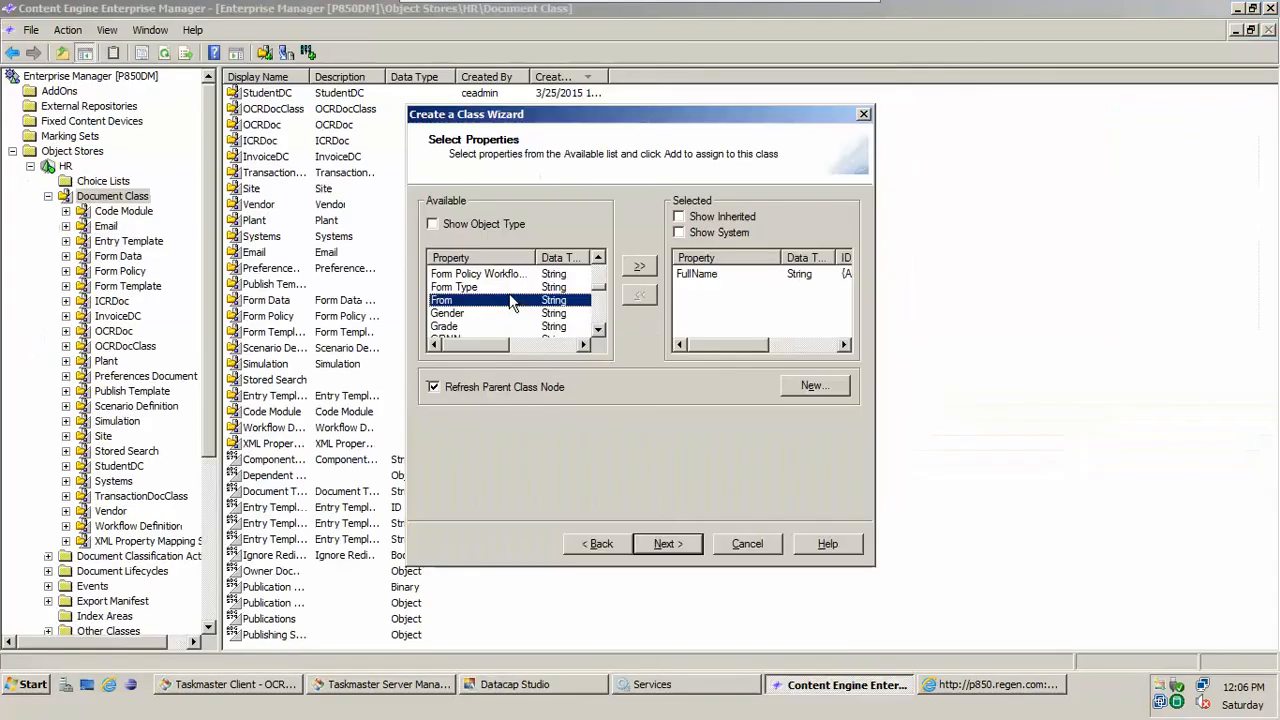
key("Page_Up")
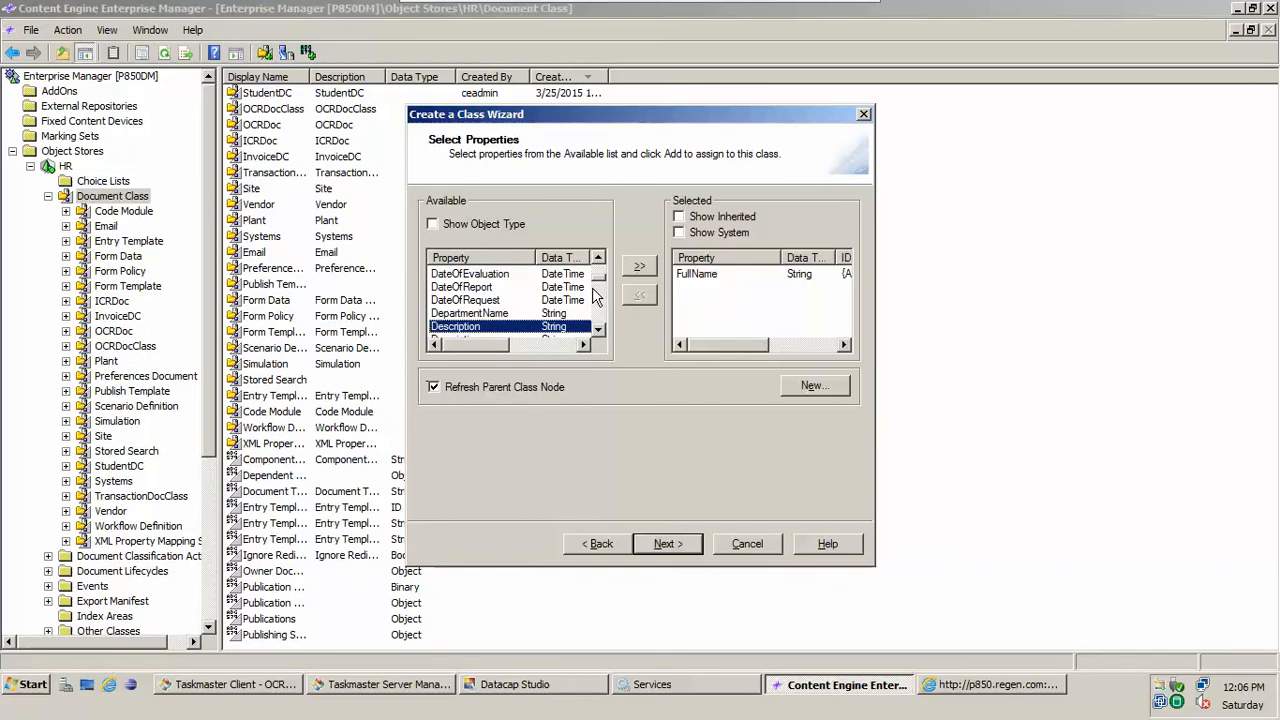
scroll(596, 296, "down", 3)
left_click(480, 313)
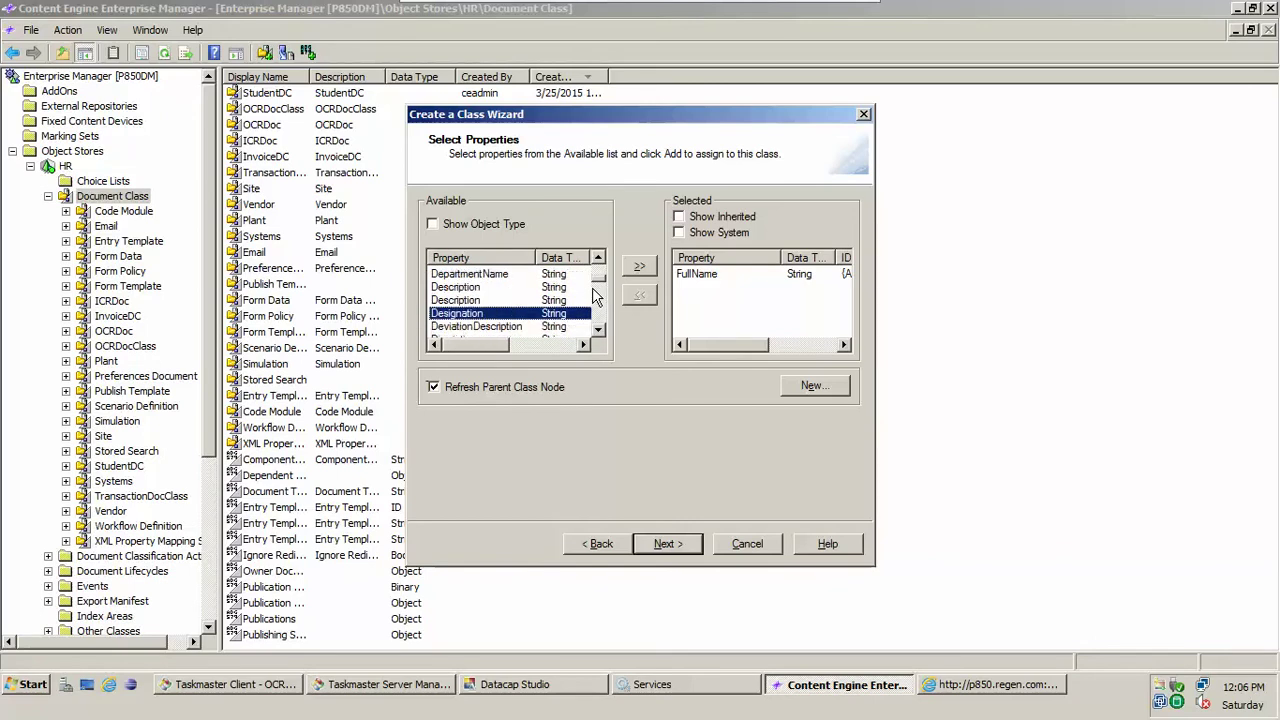
left_click(639, 268)
key("alt+Tab")
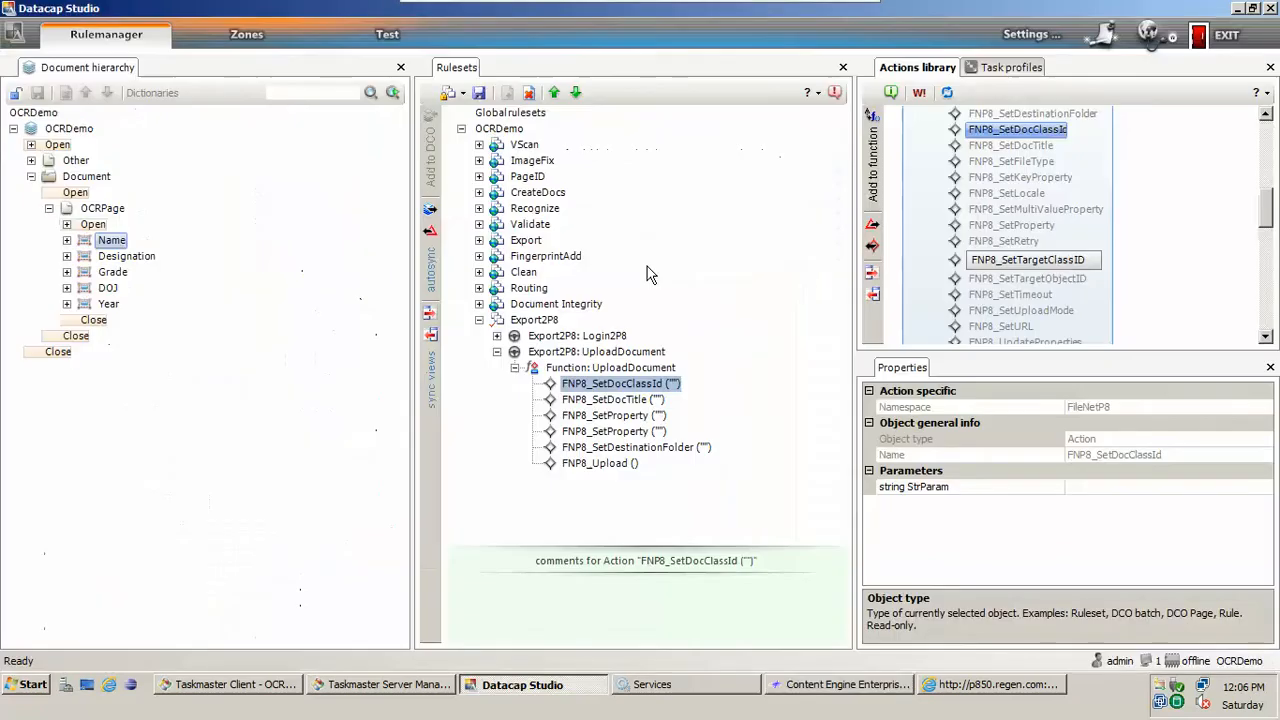
key("alt+Tab")
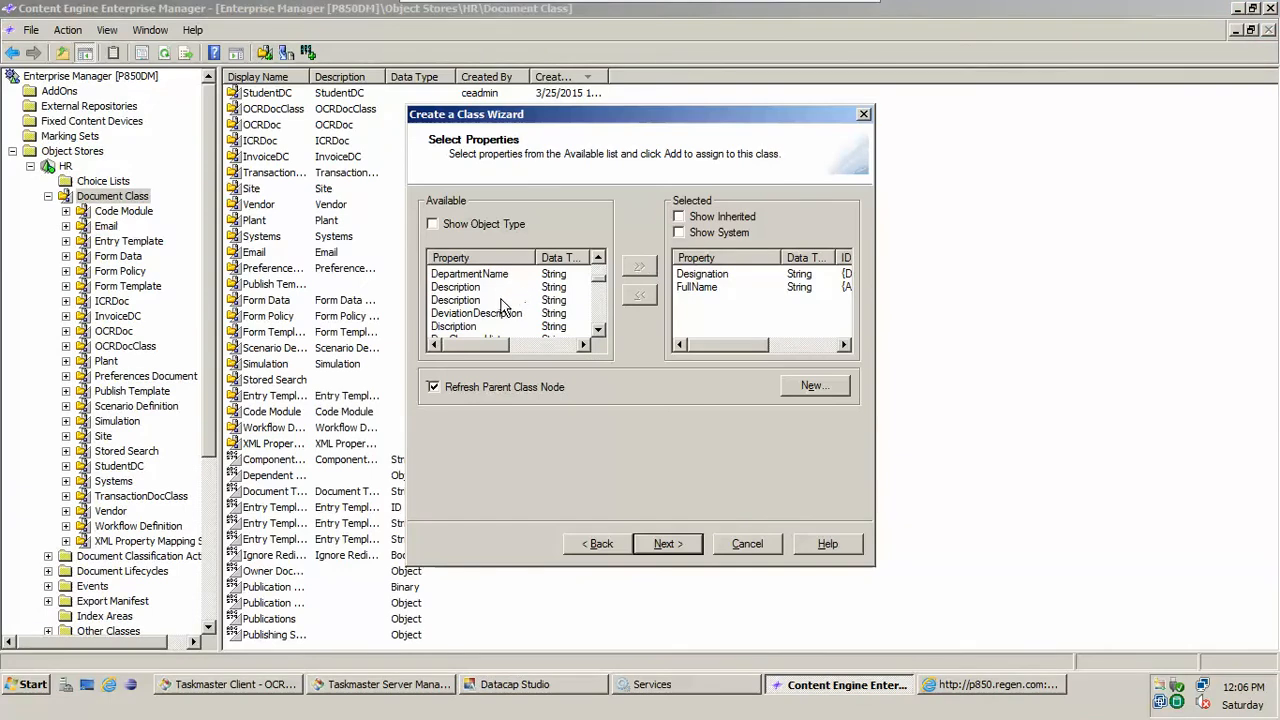
left_click(470, 300)
key("g")
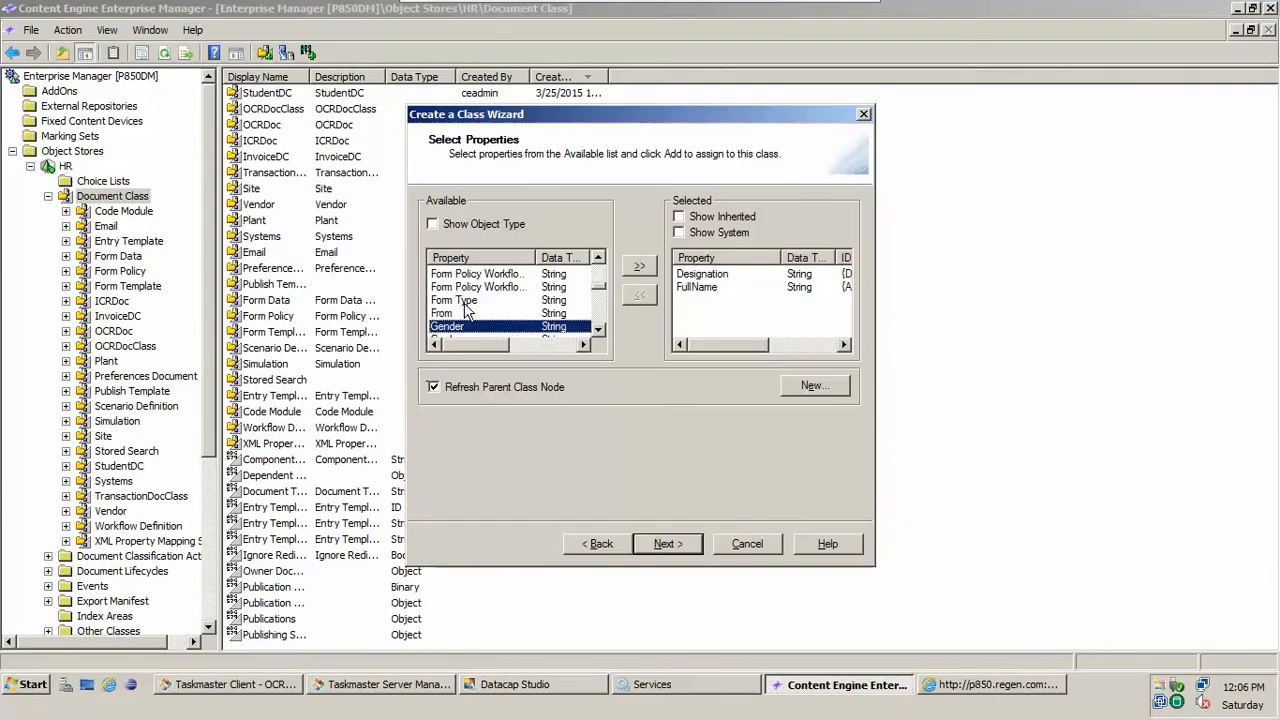
left_click(639, 267)
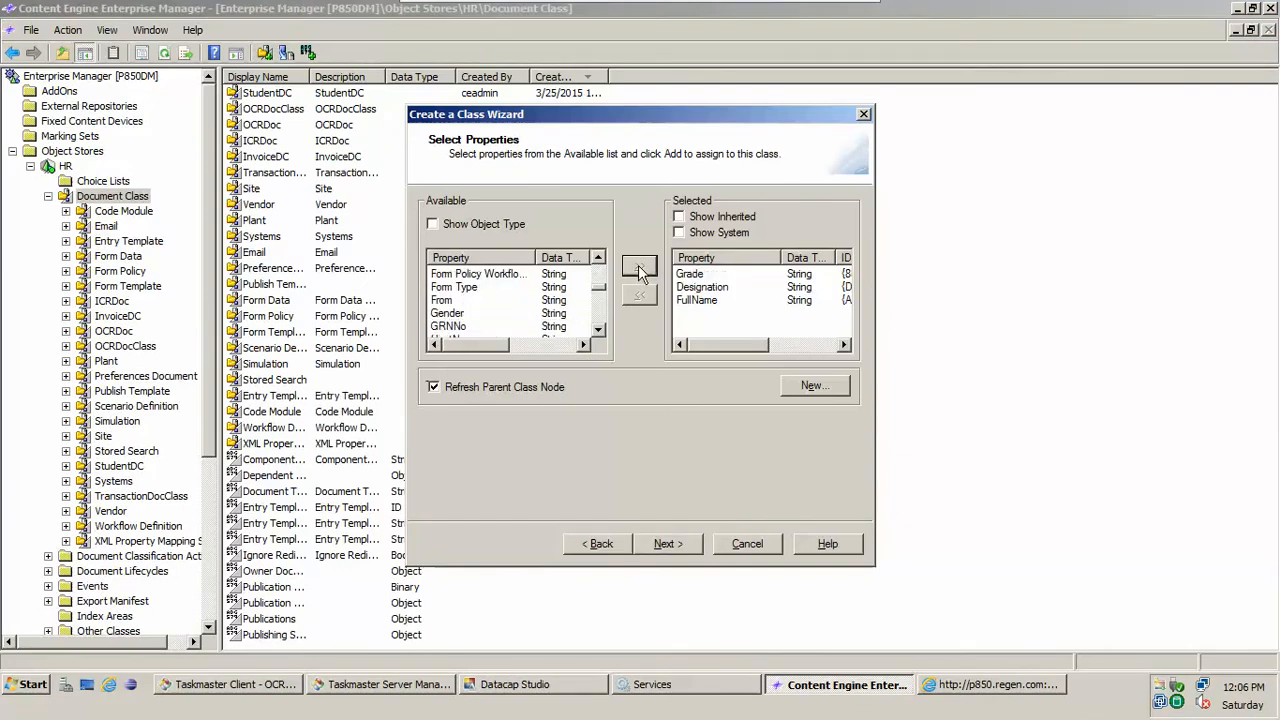
Step: Add DOJ and Year to the class properties
key("alt+Tab")
key("alt+Tab")
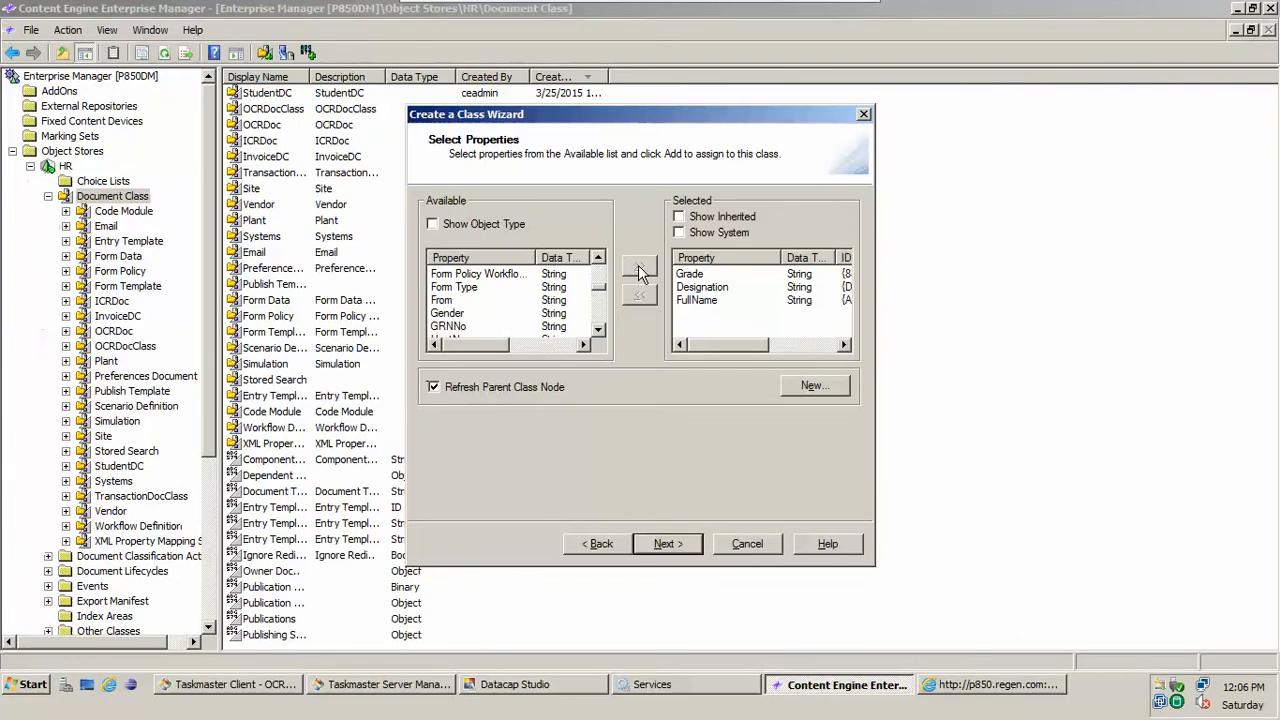
left_click(488, 315)
key("d")
key("d")
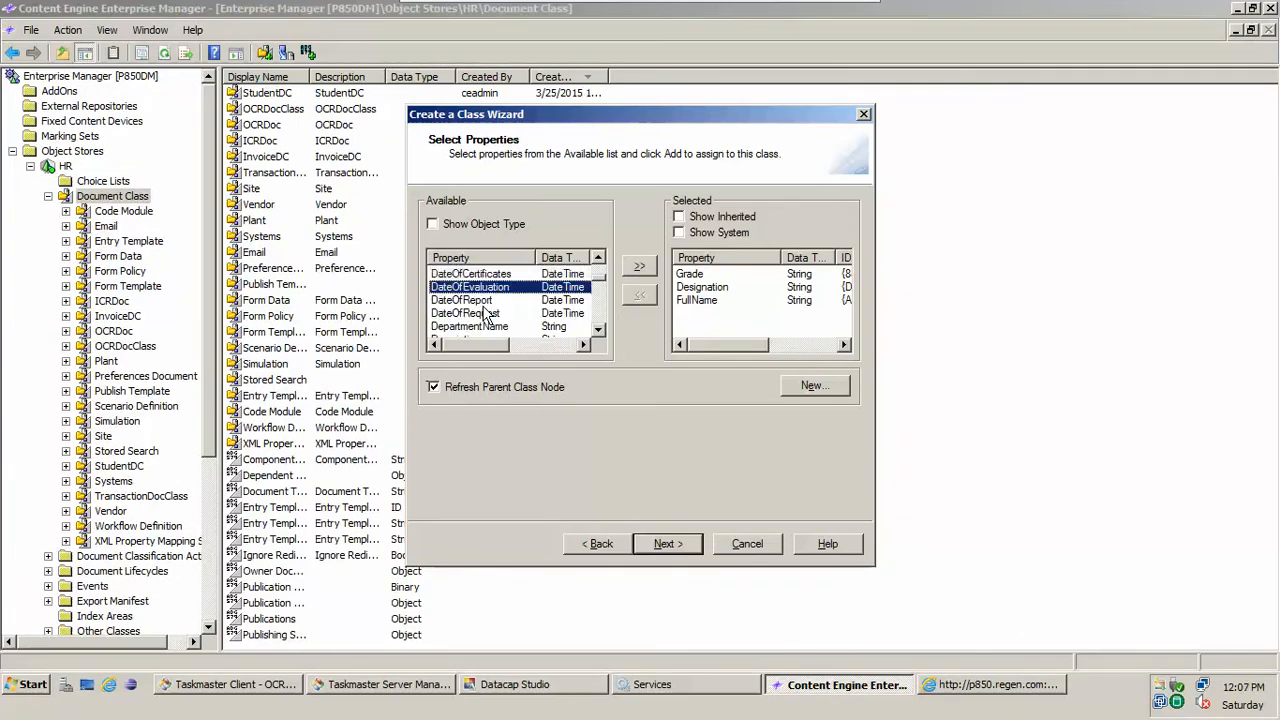
key("Down")
key("Down")
key("Down")
key("Down")
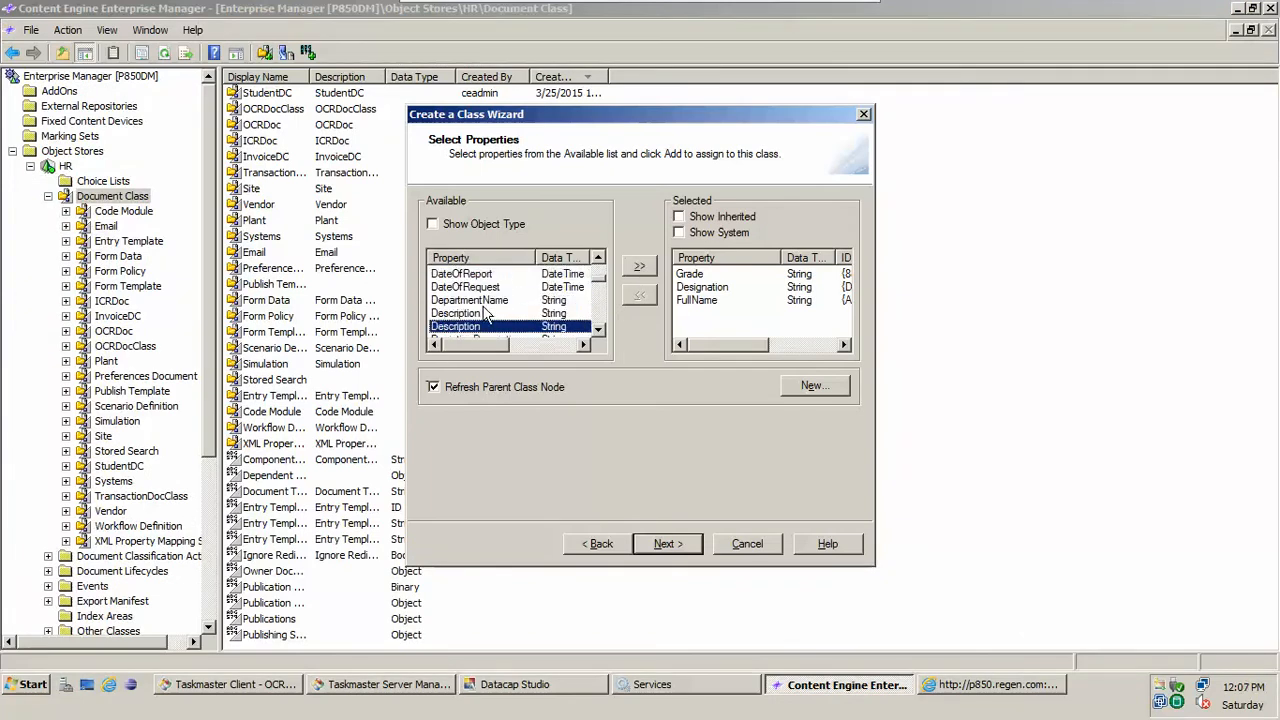
key("Down")
key("Down")
key("Down")
key("Down")
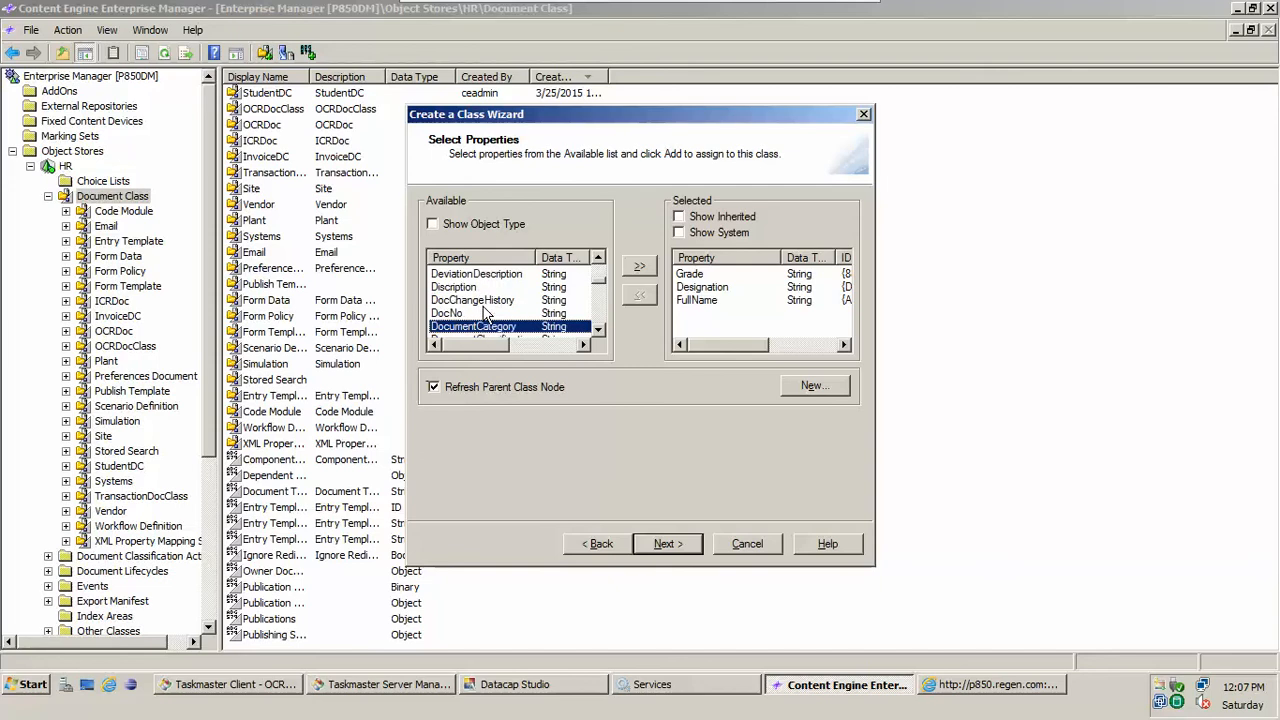
key("Down")
key("Down")
key("Down")
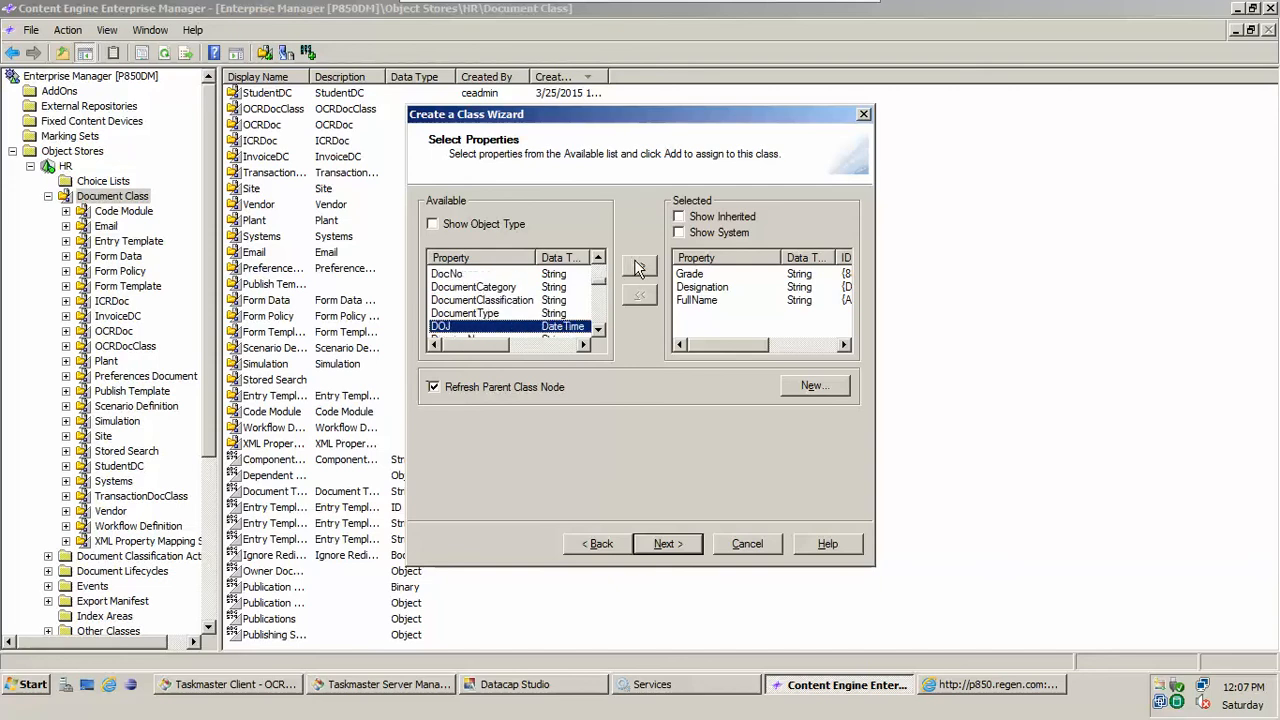
left_click(637, 268)
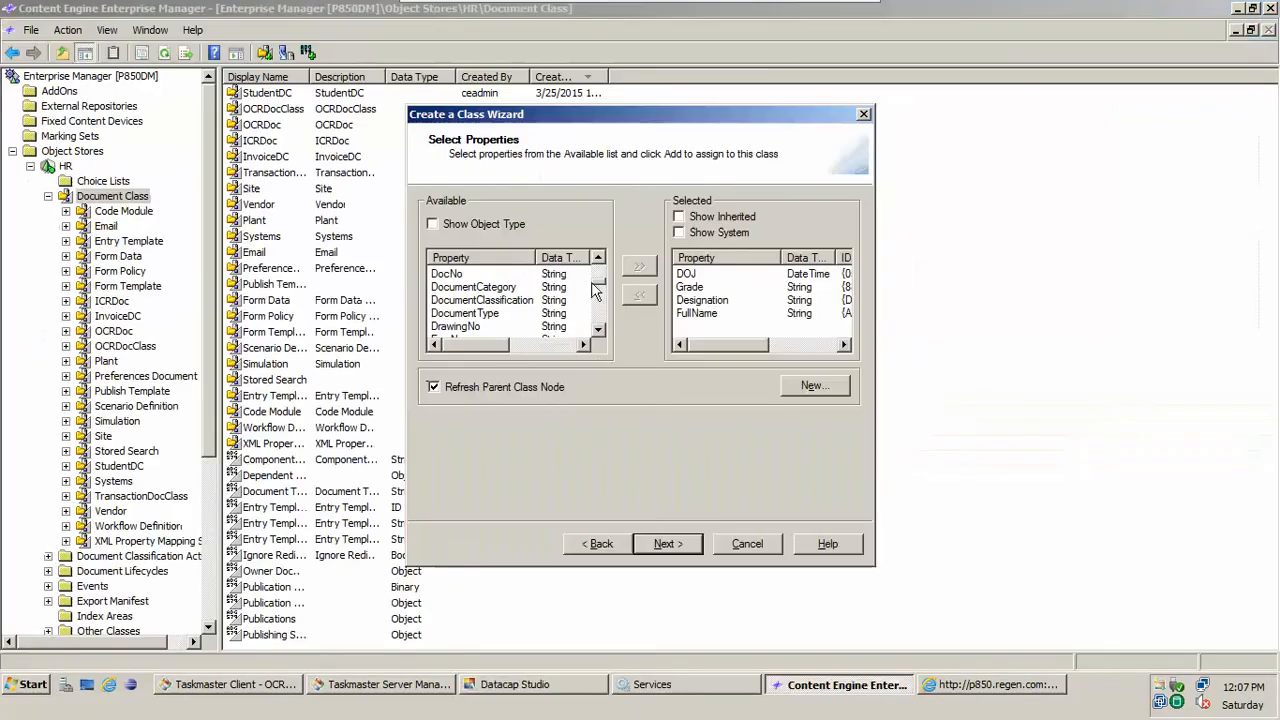
key("End")
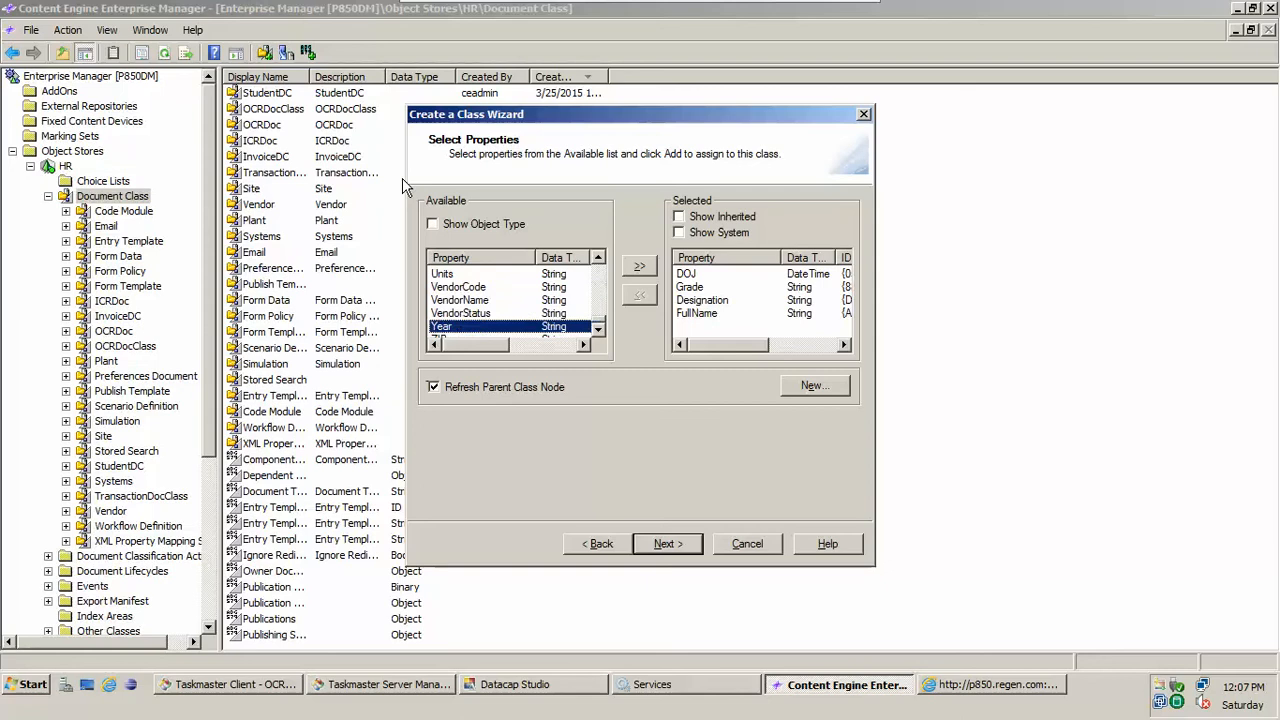
left_click(638, 268)
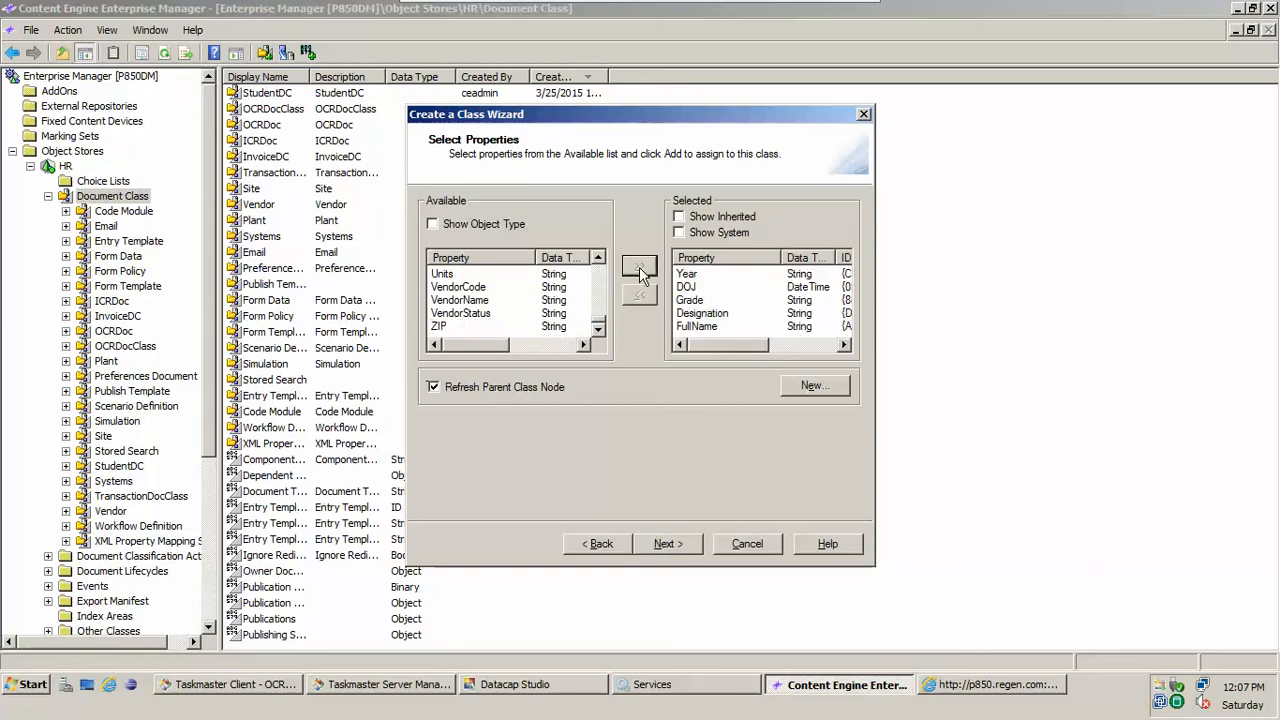
Step: Advance through the remaining wizard pages and finish creating OCRDemoDC
left_click(666, 545)
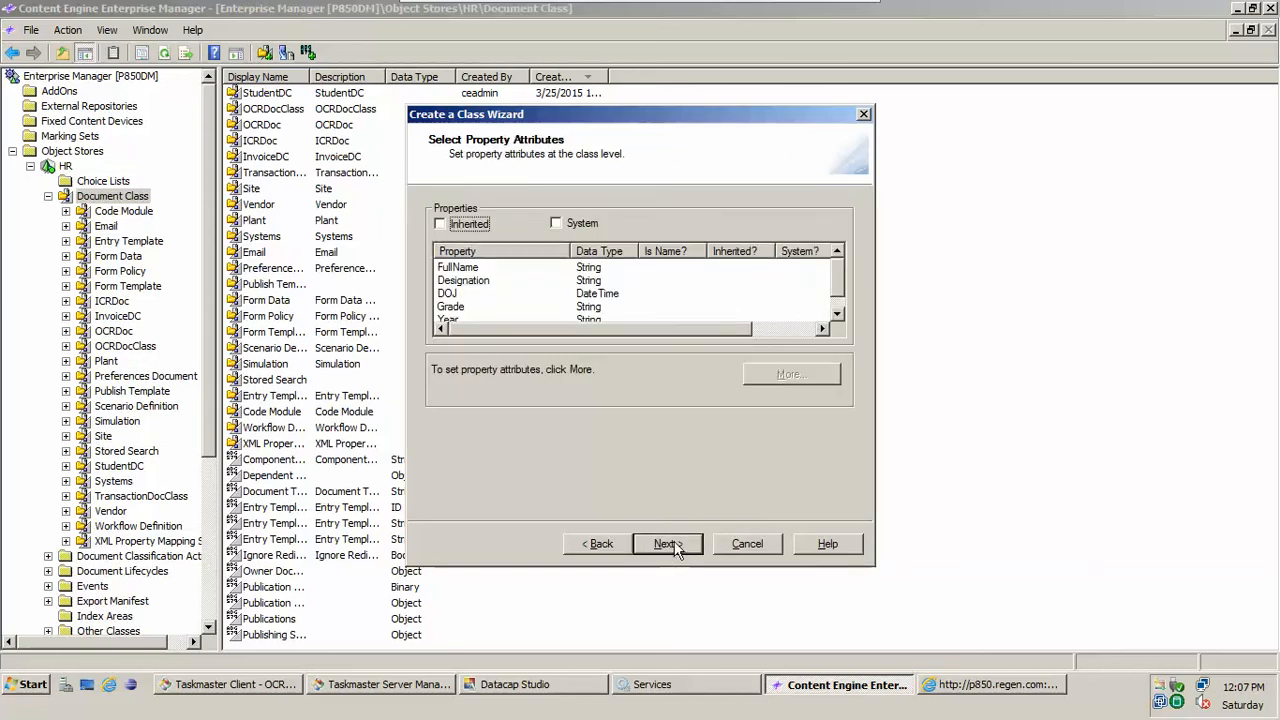
left_click(666, 544)
left_click(672, 546)
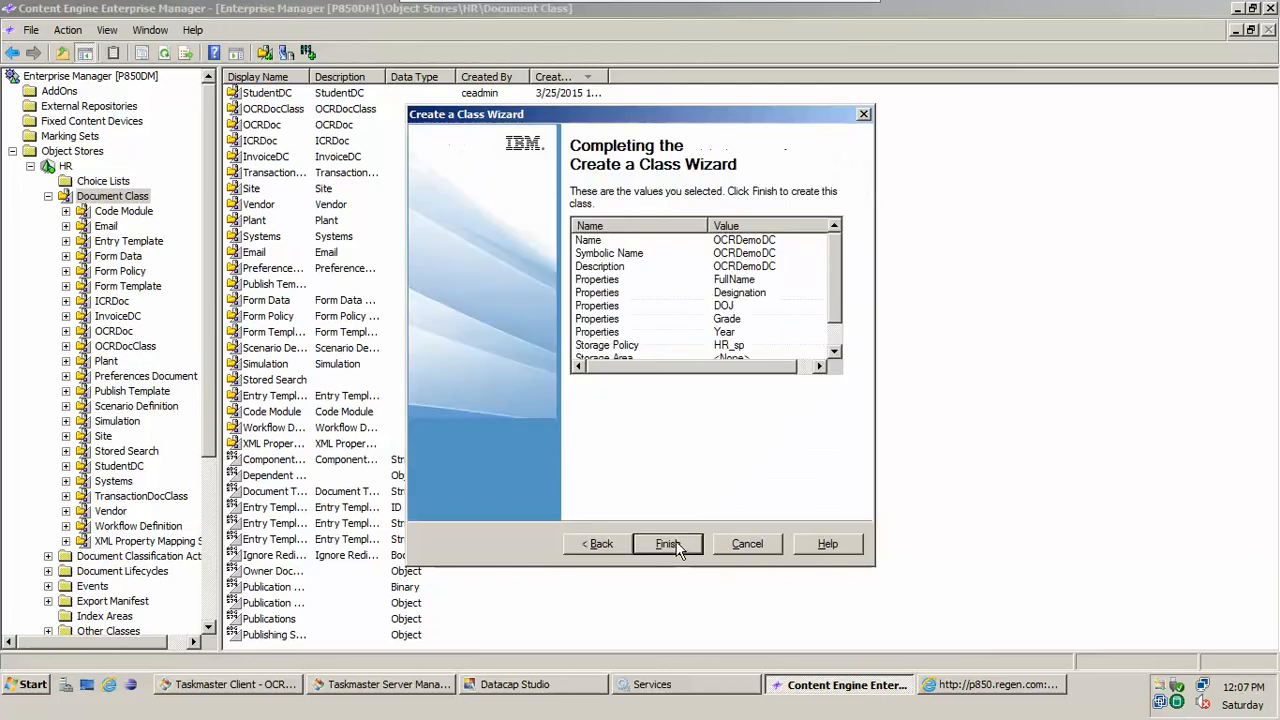
left_click(676, 543)
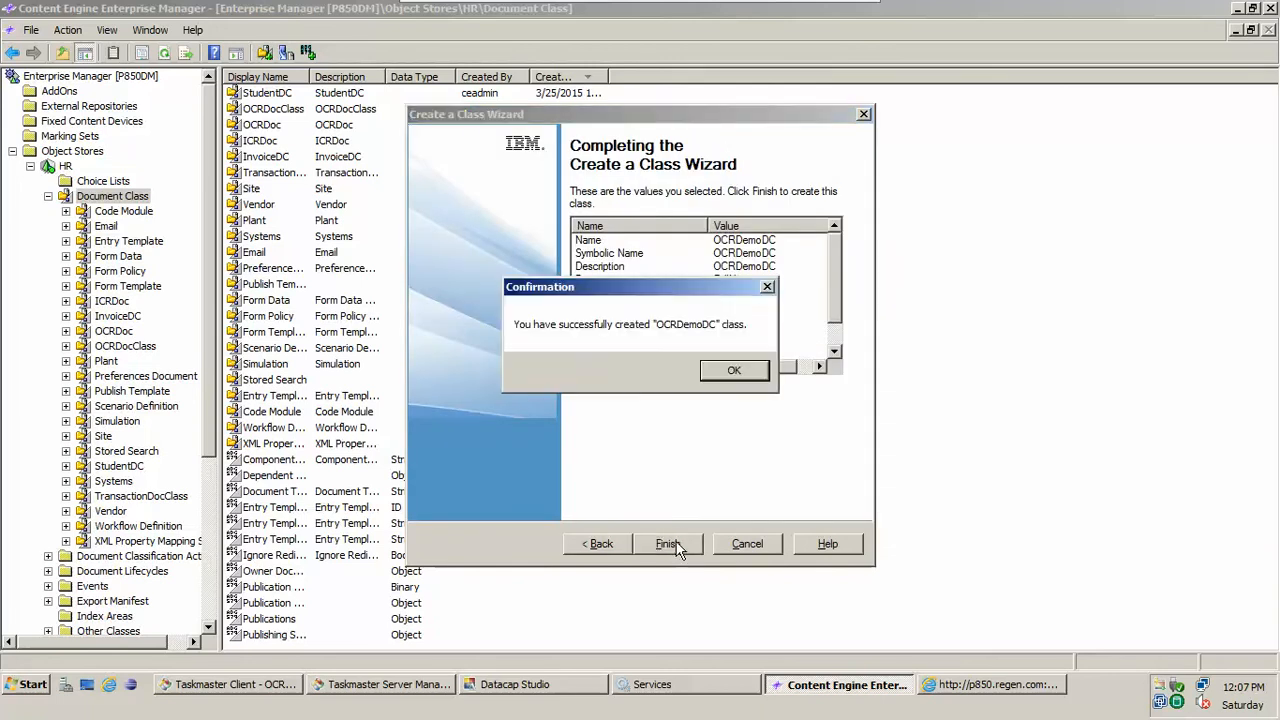
Step: Dismiss the confirmation and view OCRDemoDC's five properties under Document Class
left_click(730, 373)
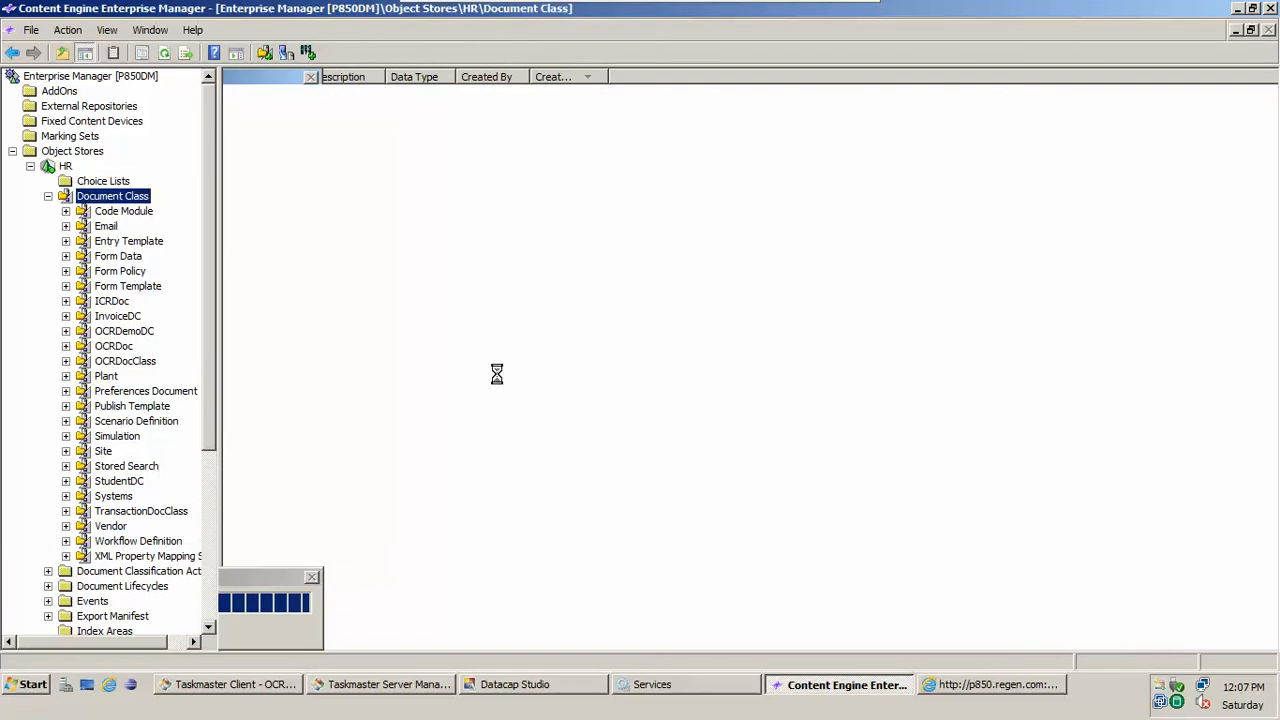
left_click(124, 331)
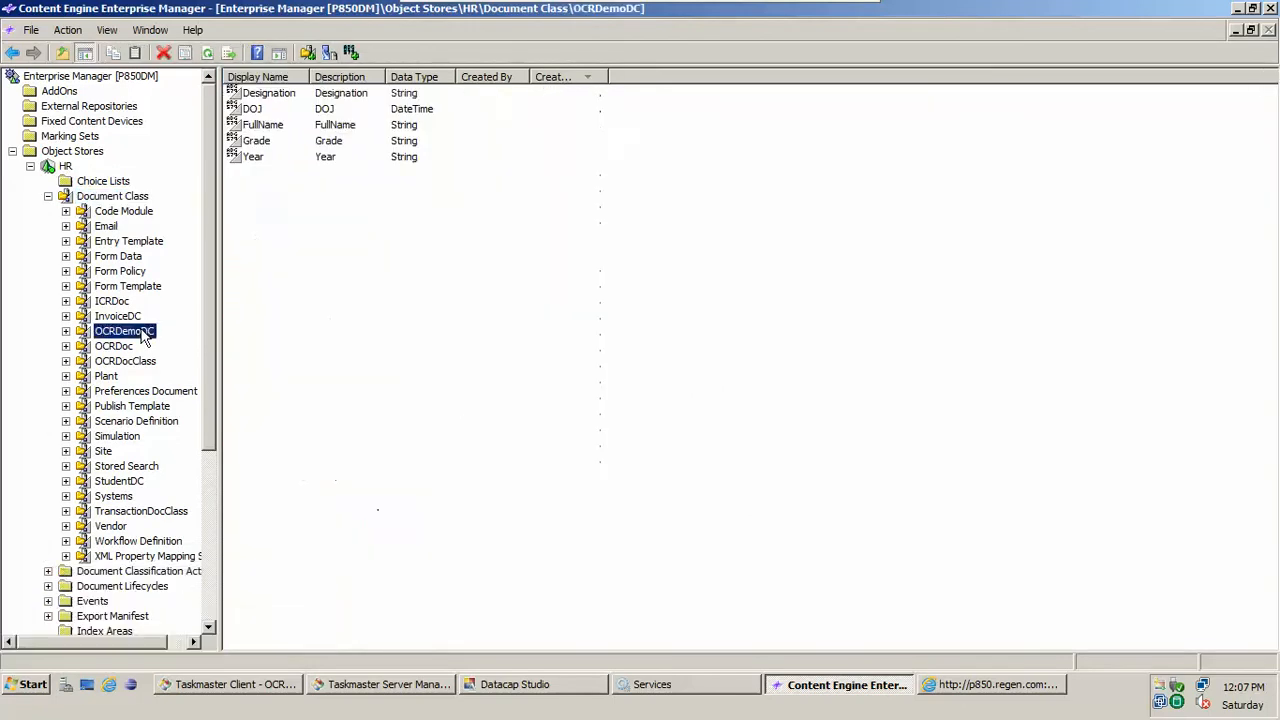
left_click(379, 284)
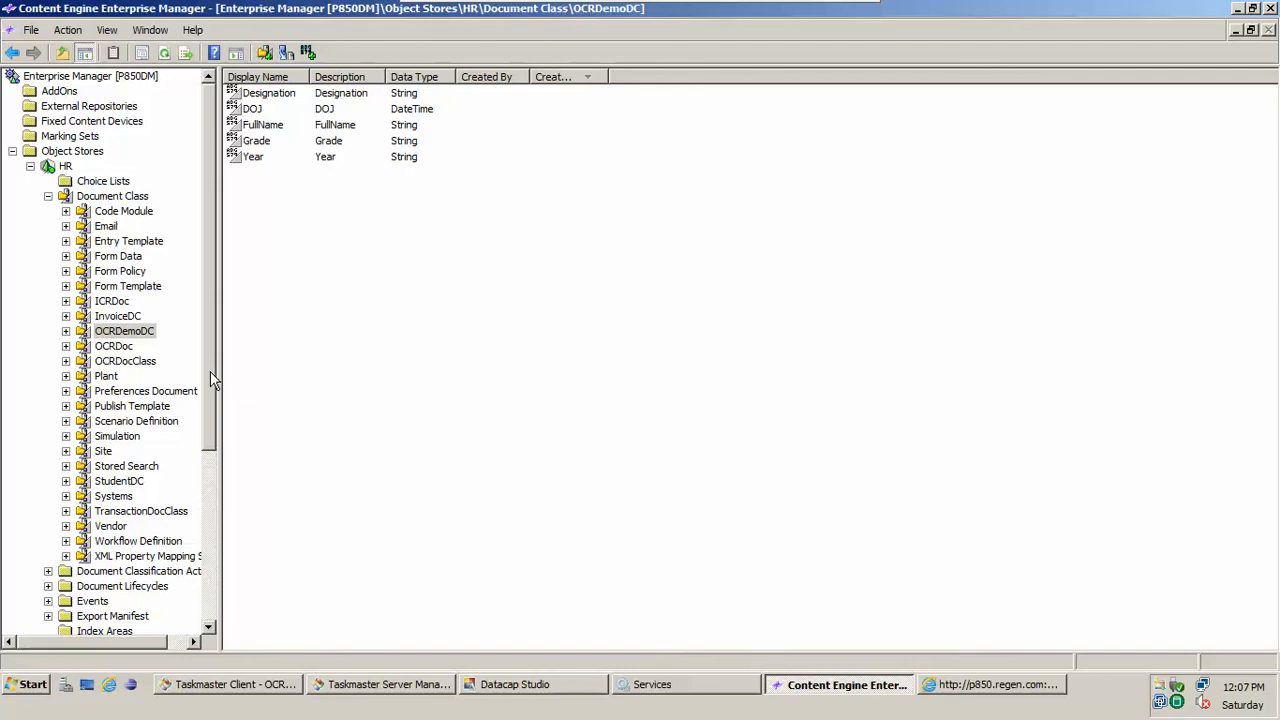
scroll(210, 371, "down", 3)
scroll(225, 470, "down", 3)
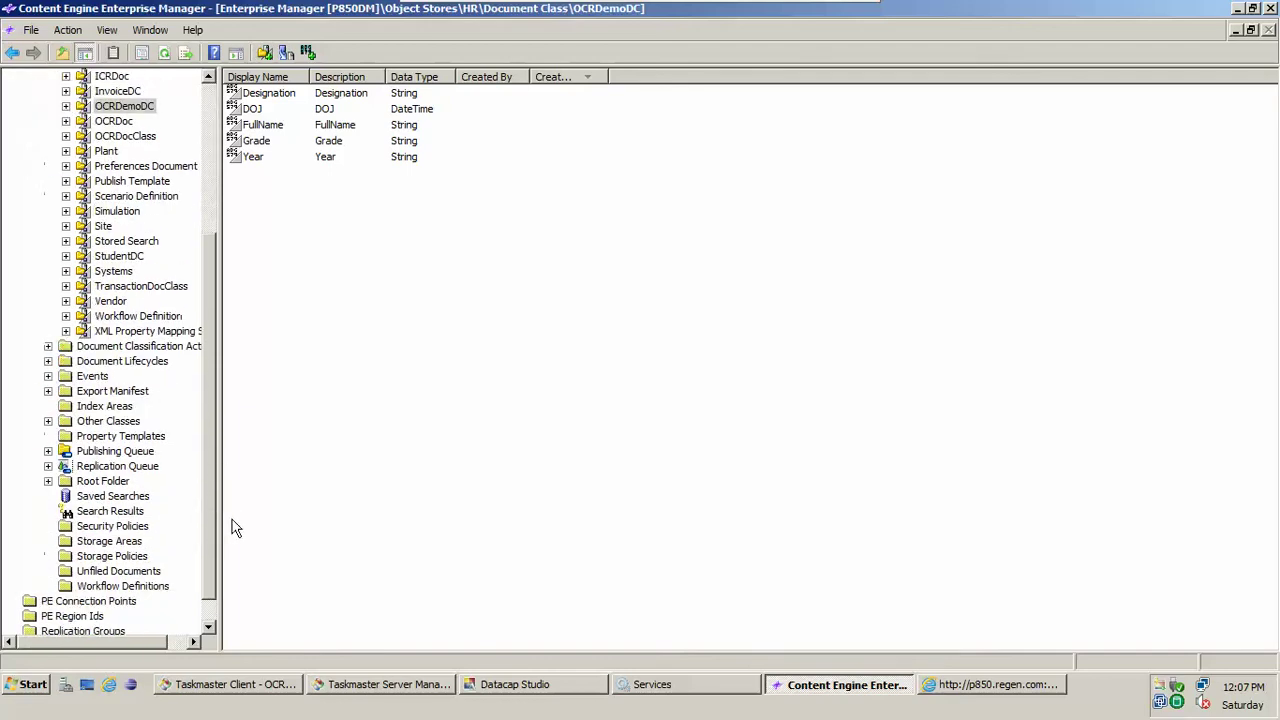
Step: Delete the previously exported document from HR's OCR folder and return to Datacap Studio
left_click(48, 481)
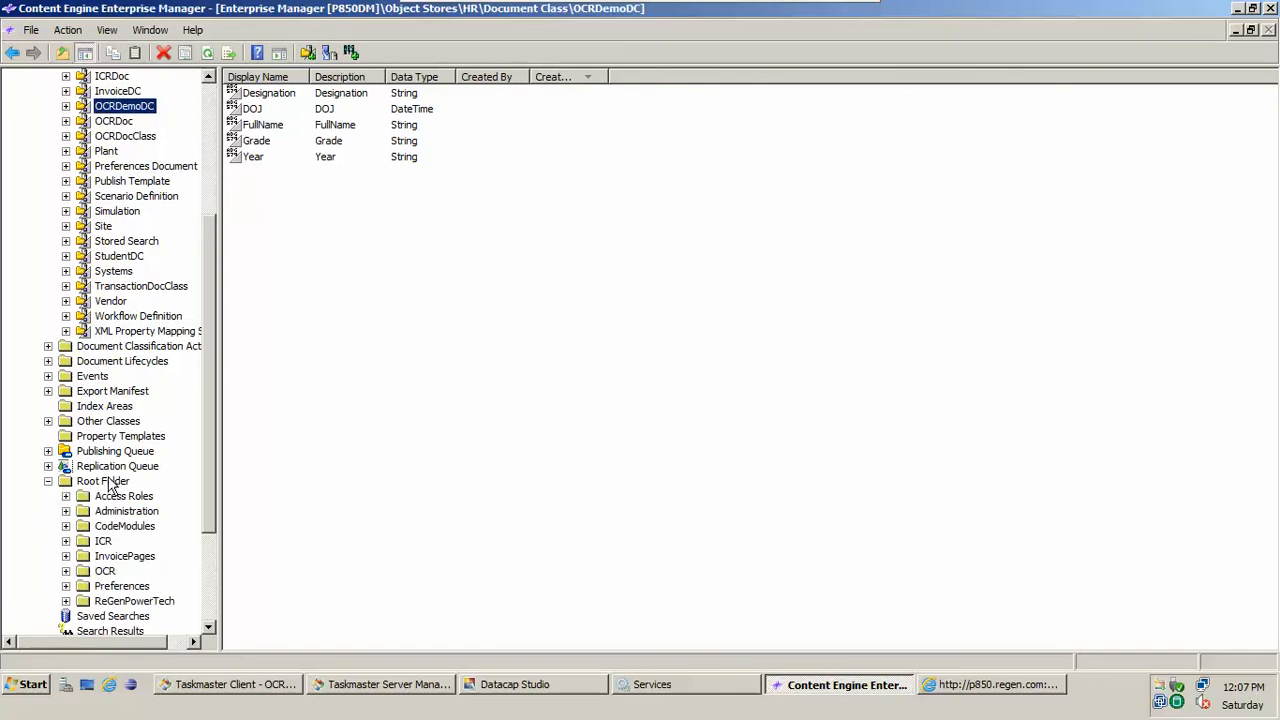
scroll(211, 476, "down", 3)
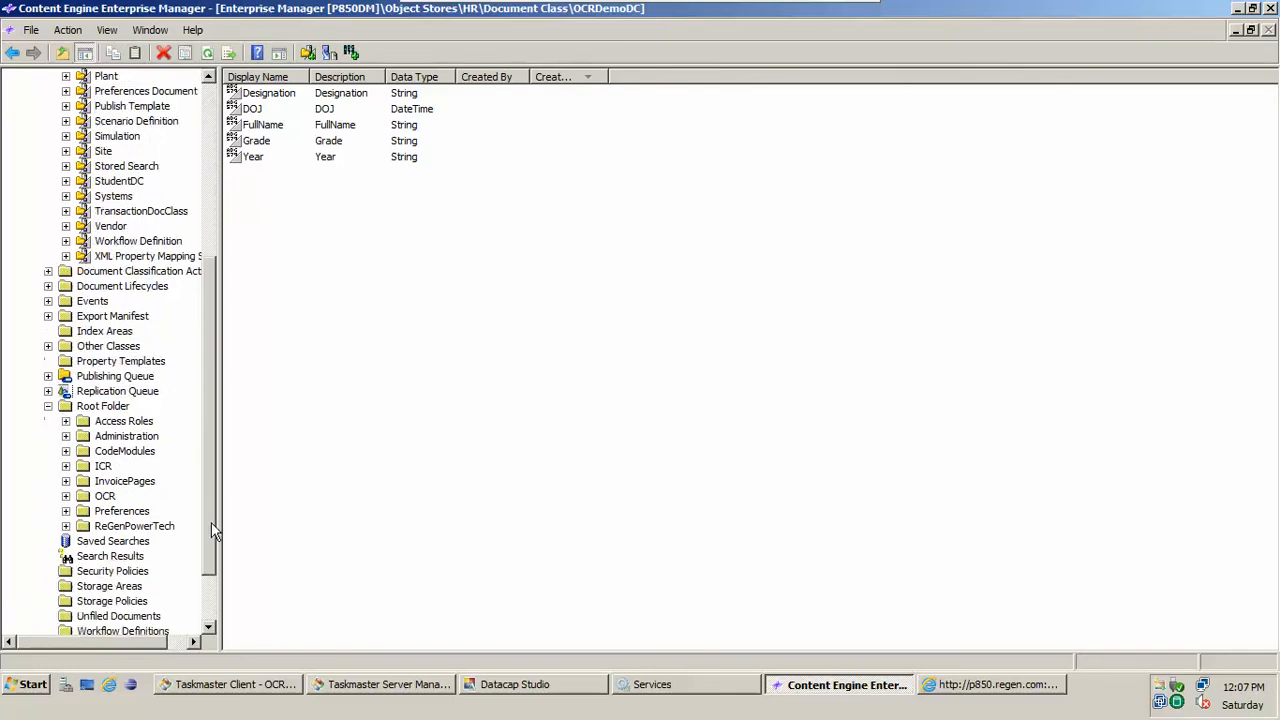
scroll(211, 500, "down", 1)
left_click(66, 481)
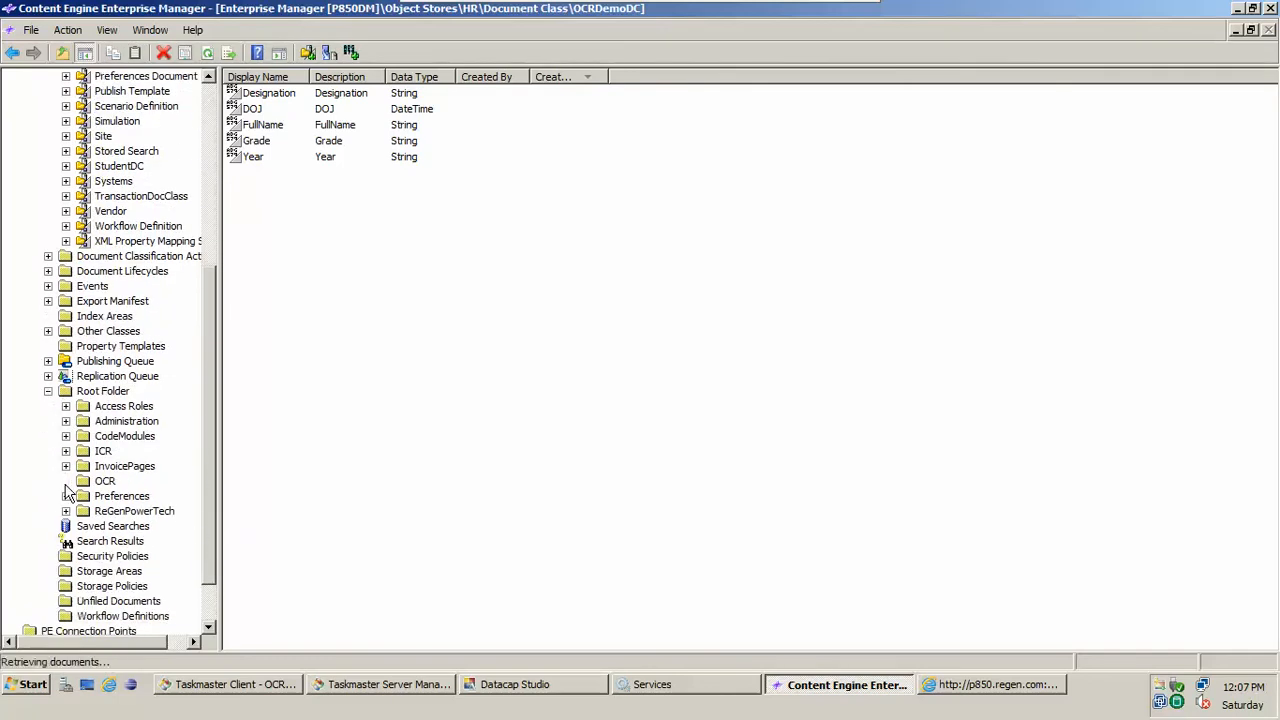
left_click(104, 481)
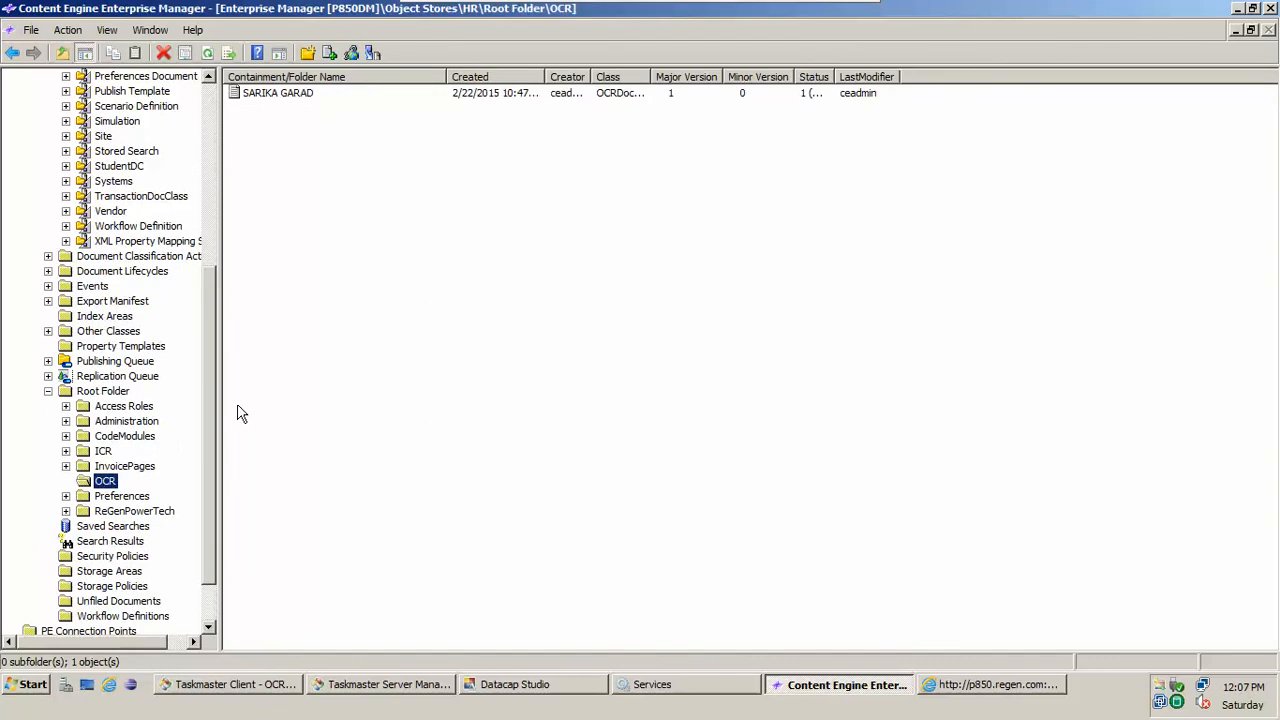
left_click(276, 96)
key("Delete")
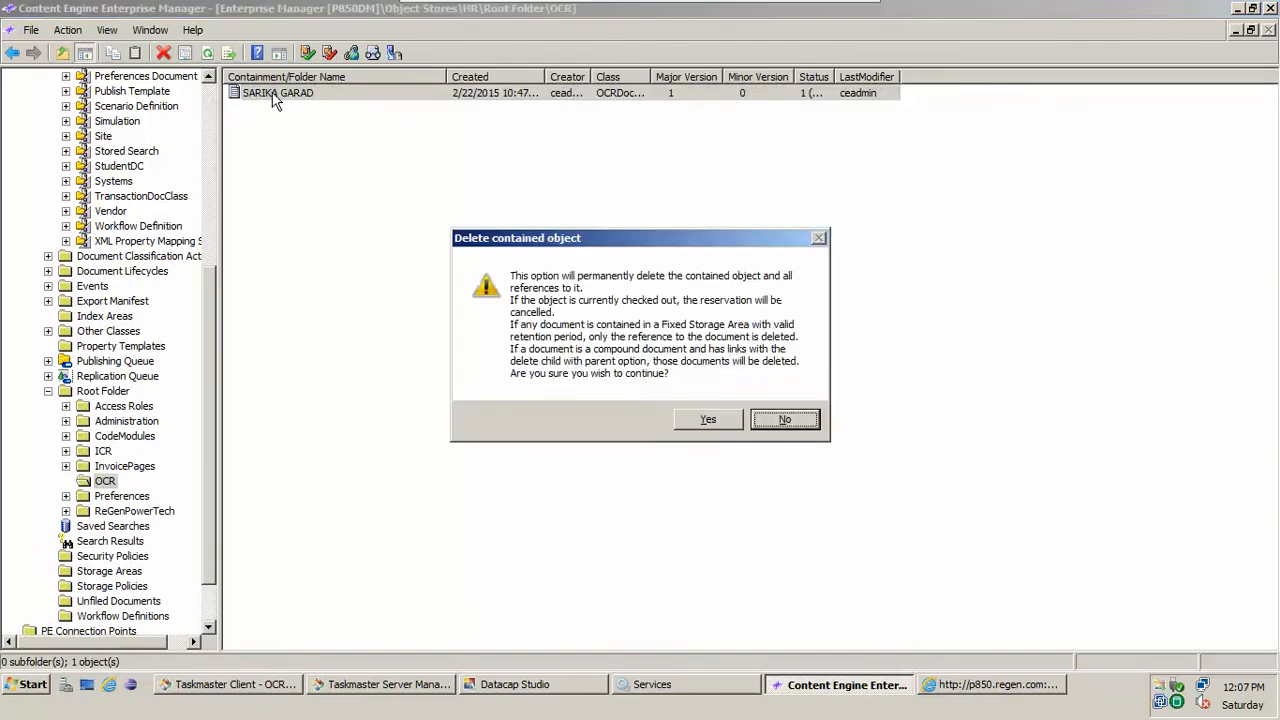
key("y")
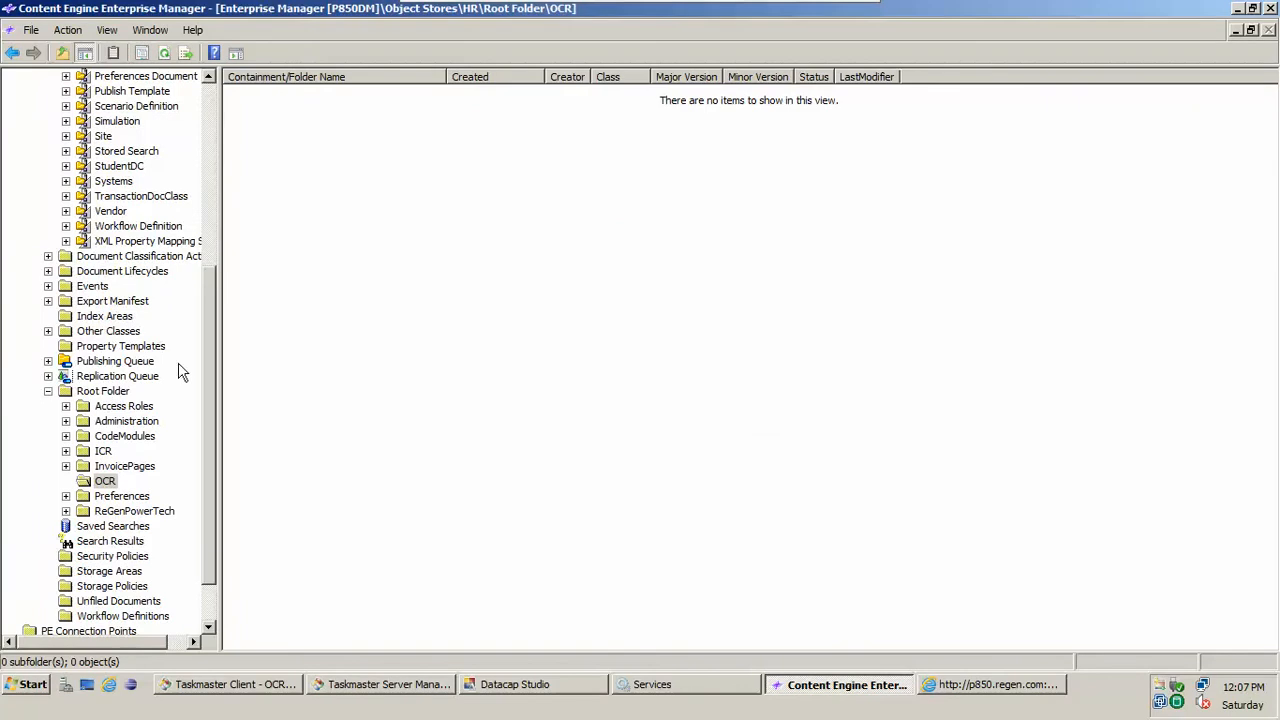
left_click(105, 481)
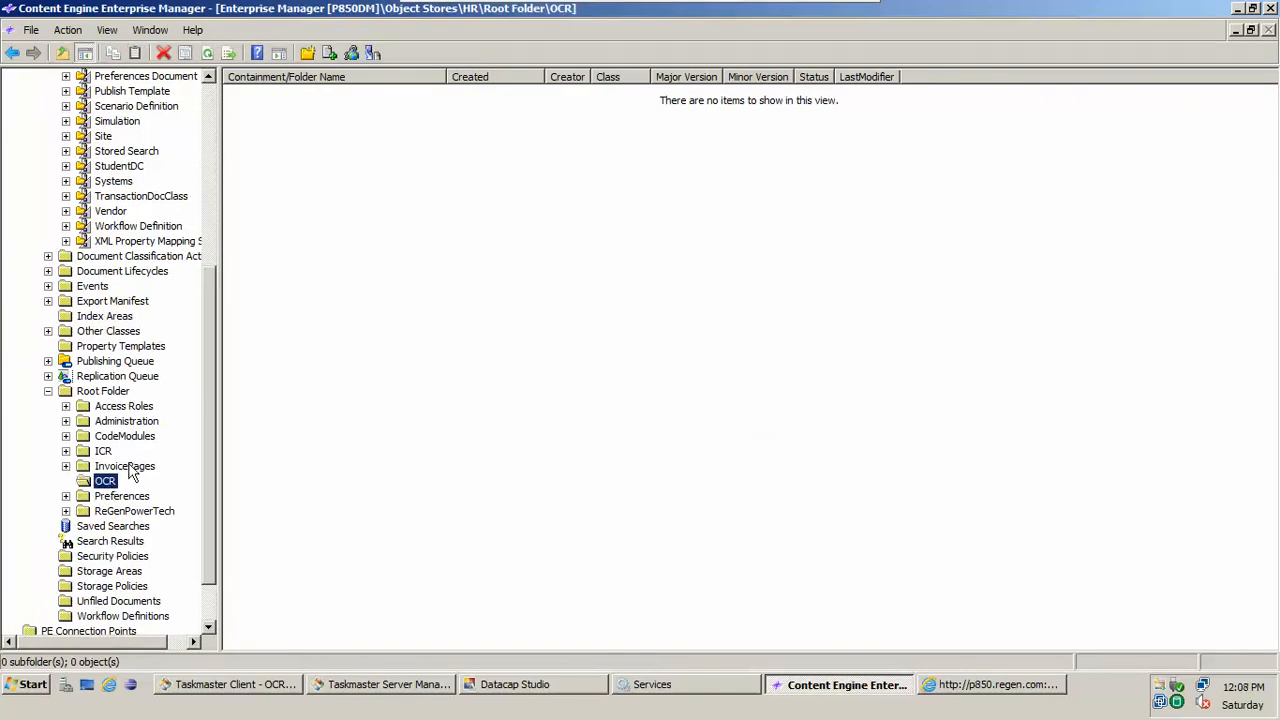
left_click(515, 684)
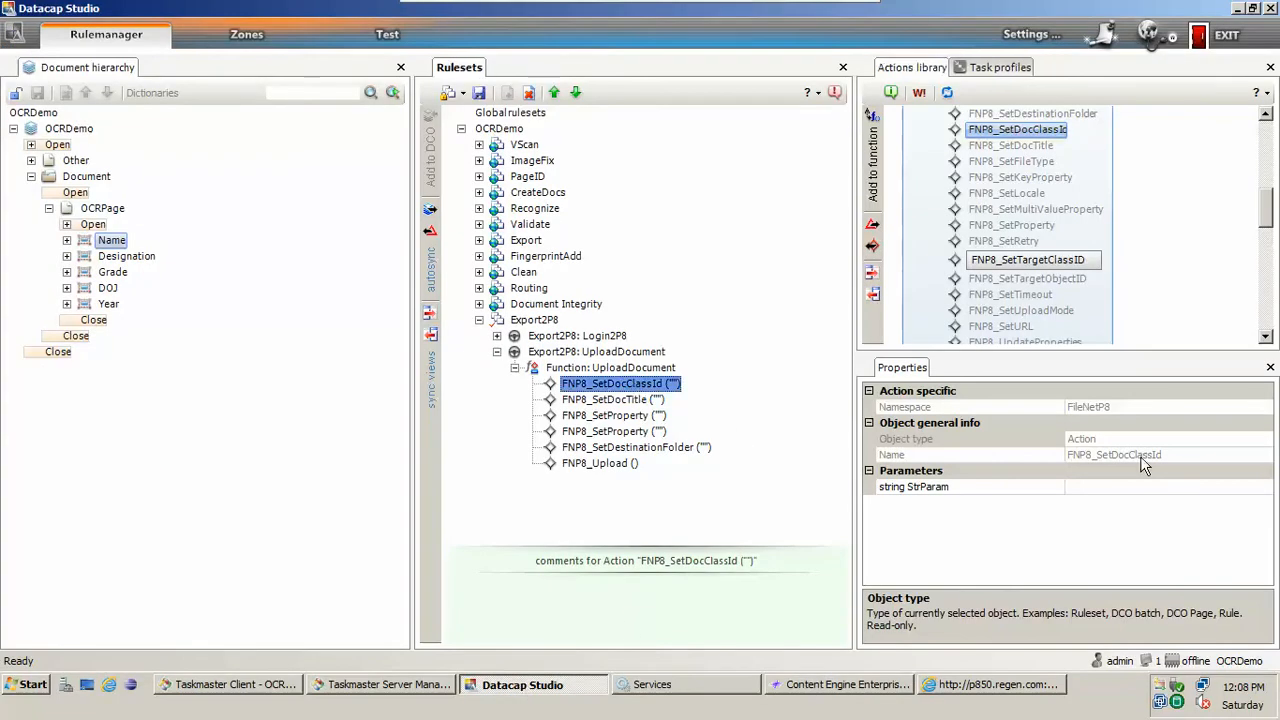
Step: Set FNP8_SetDocClassId to OCRDemoDC
left_click(1130, 486)
type("OC")
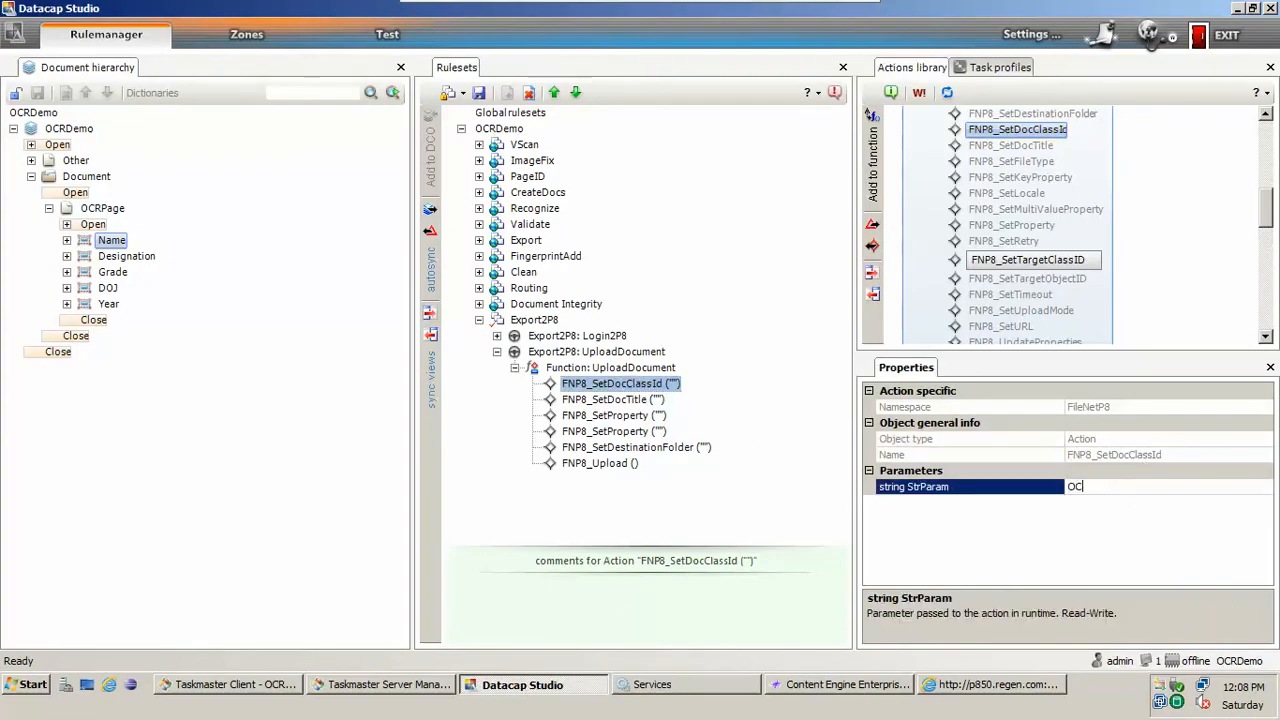
type("RDemoDC")
key("Return")
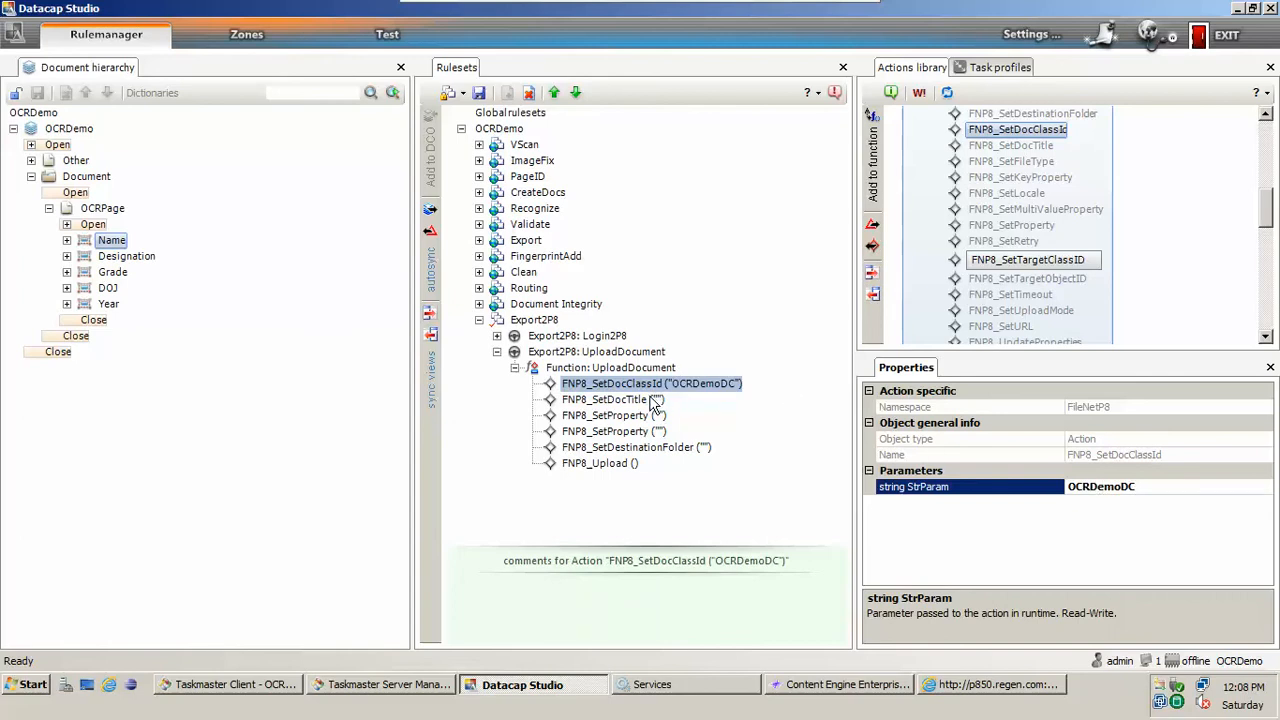
left_click(649, 397)
left_click(1096, 487)
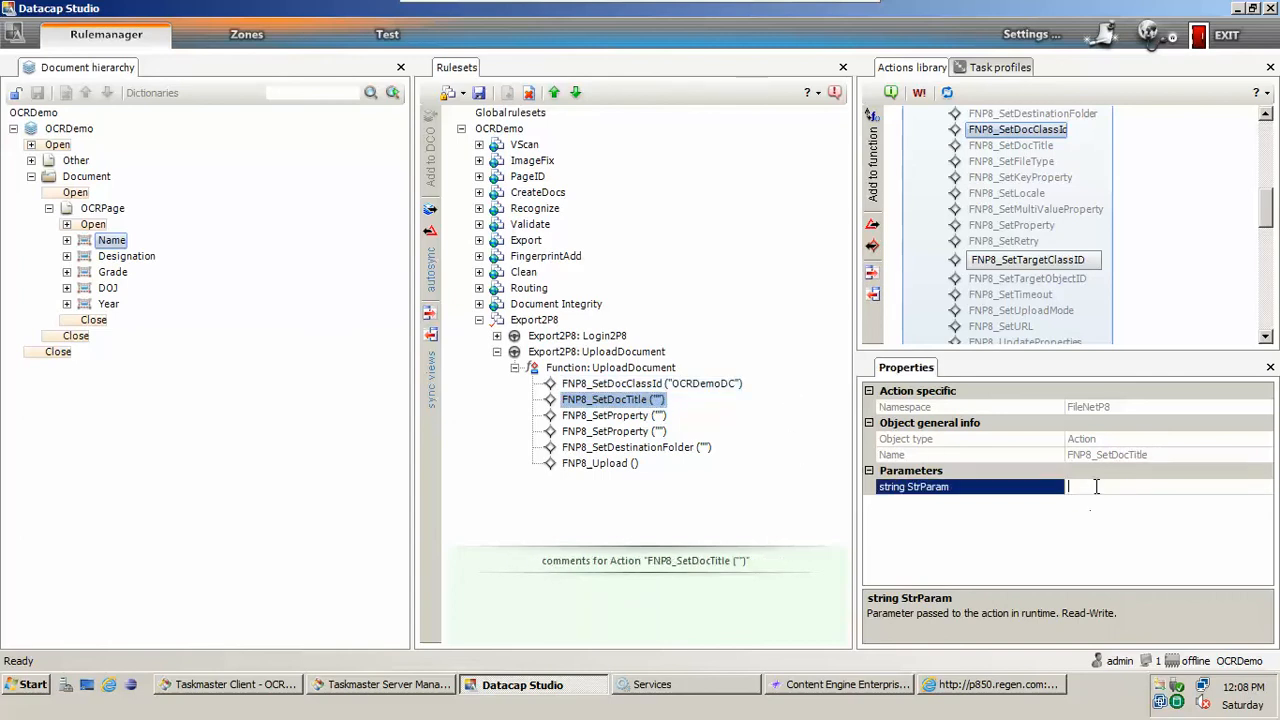
type("@Name")
key("Return")
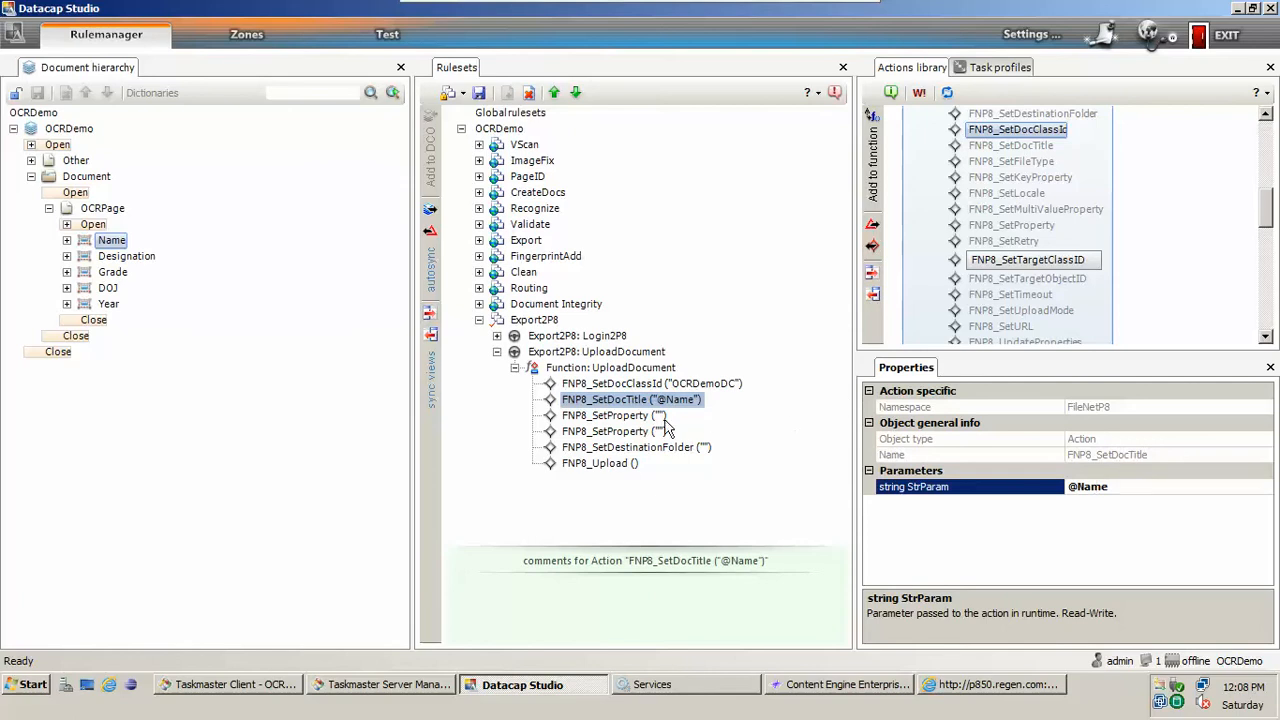
left_click(653, 416)
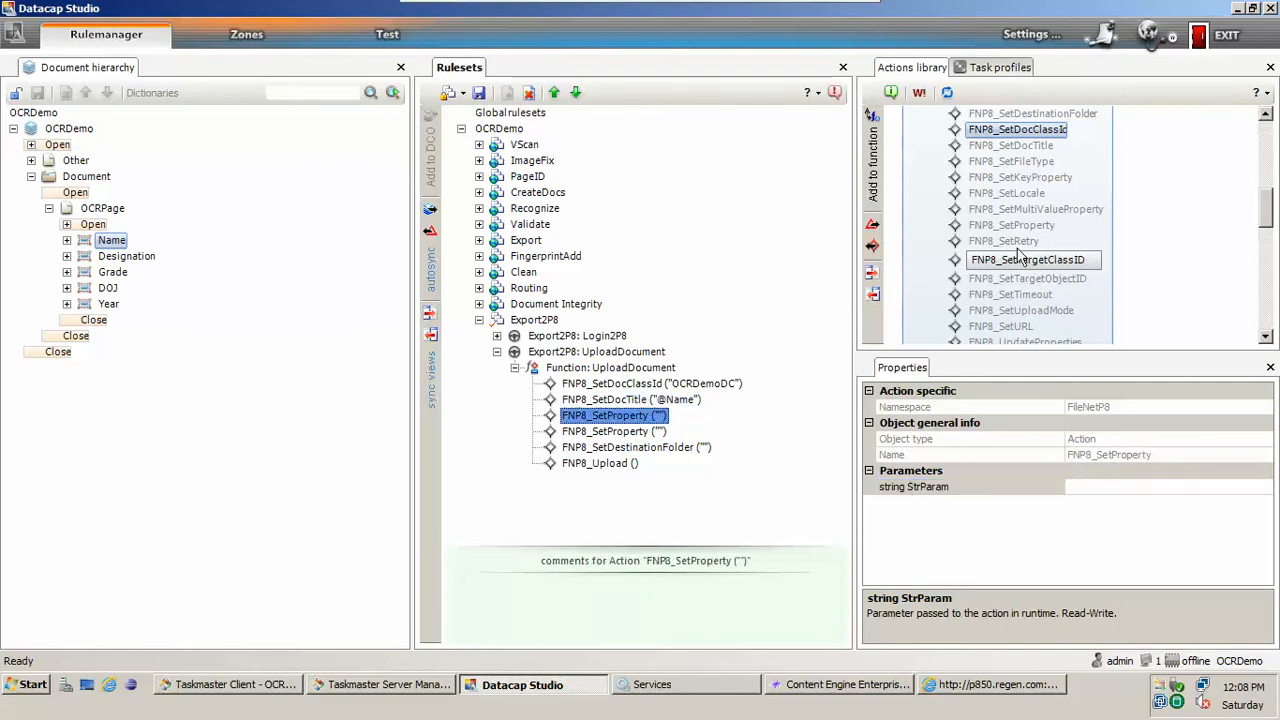
left_click(1012, 225)
left_click(891, 92)
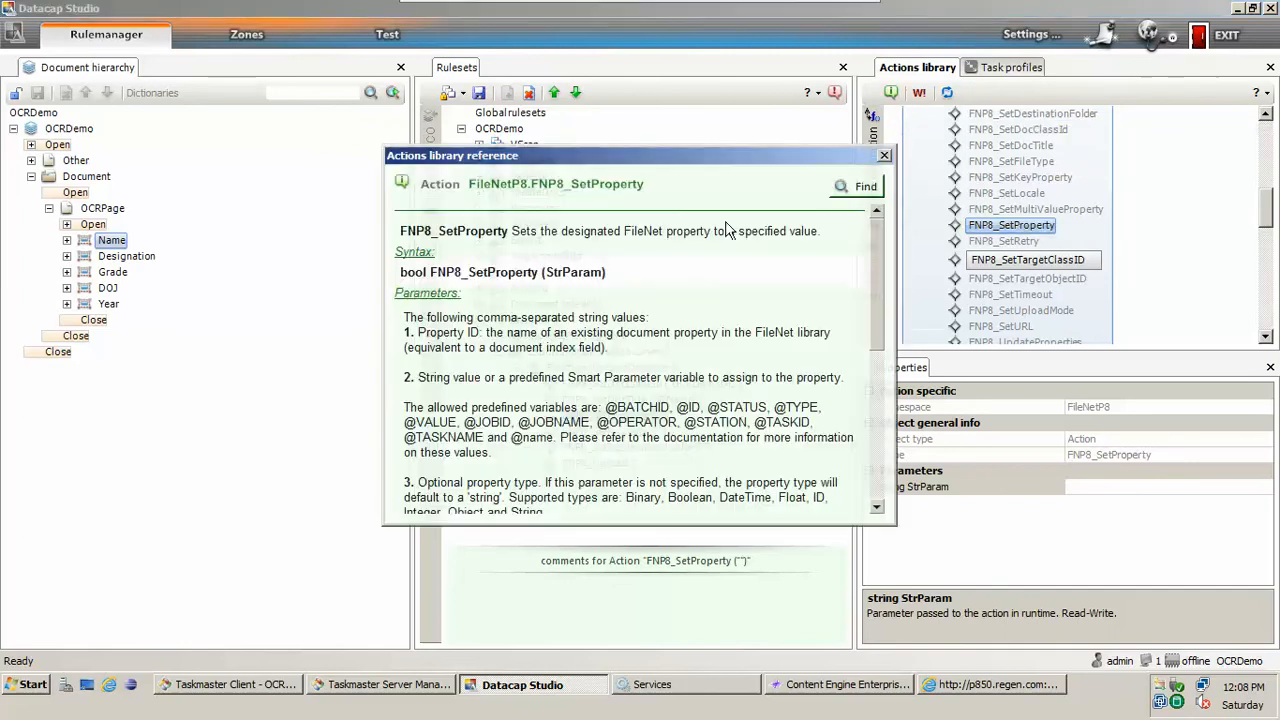
scroll(681, 280, "down", 3)
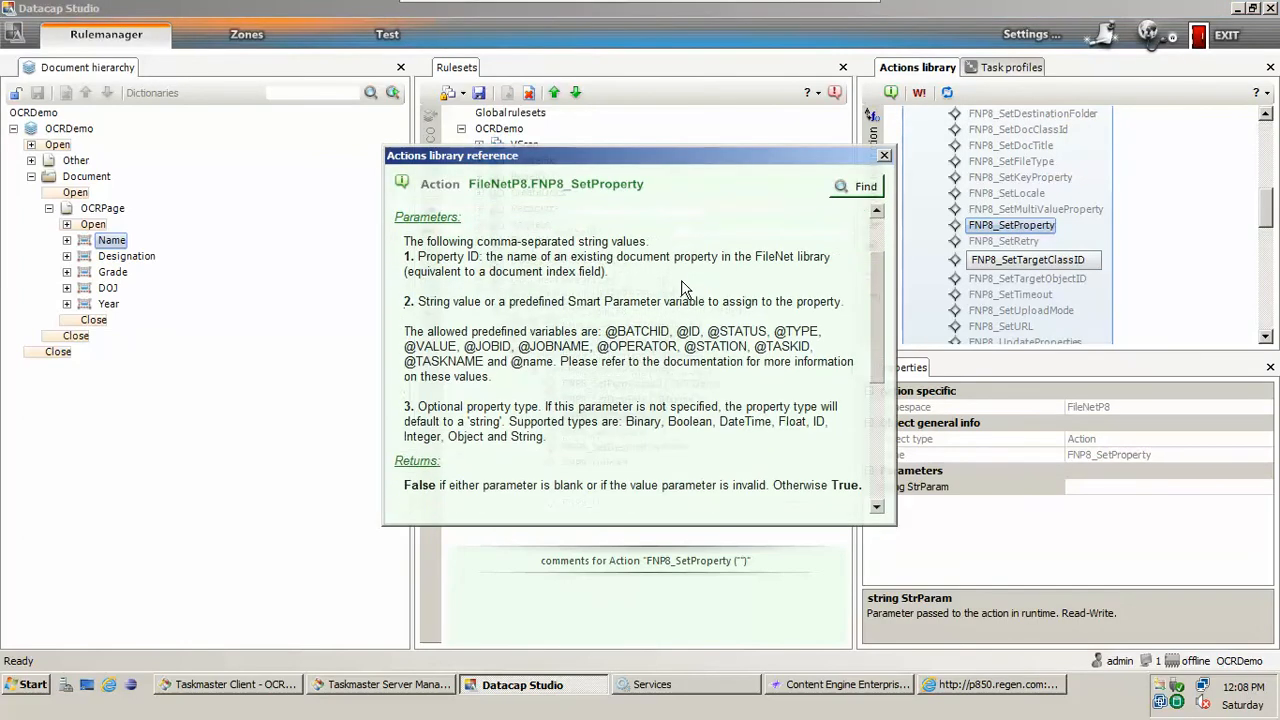
mouse_move(607, 290)
left_mouse_down()
mouse_move(510, 336)
mouse_move(487, 333)
left_mouse_up()
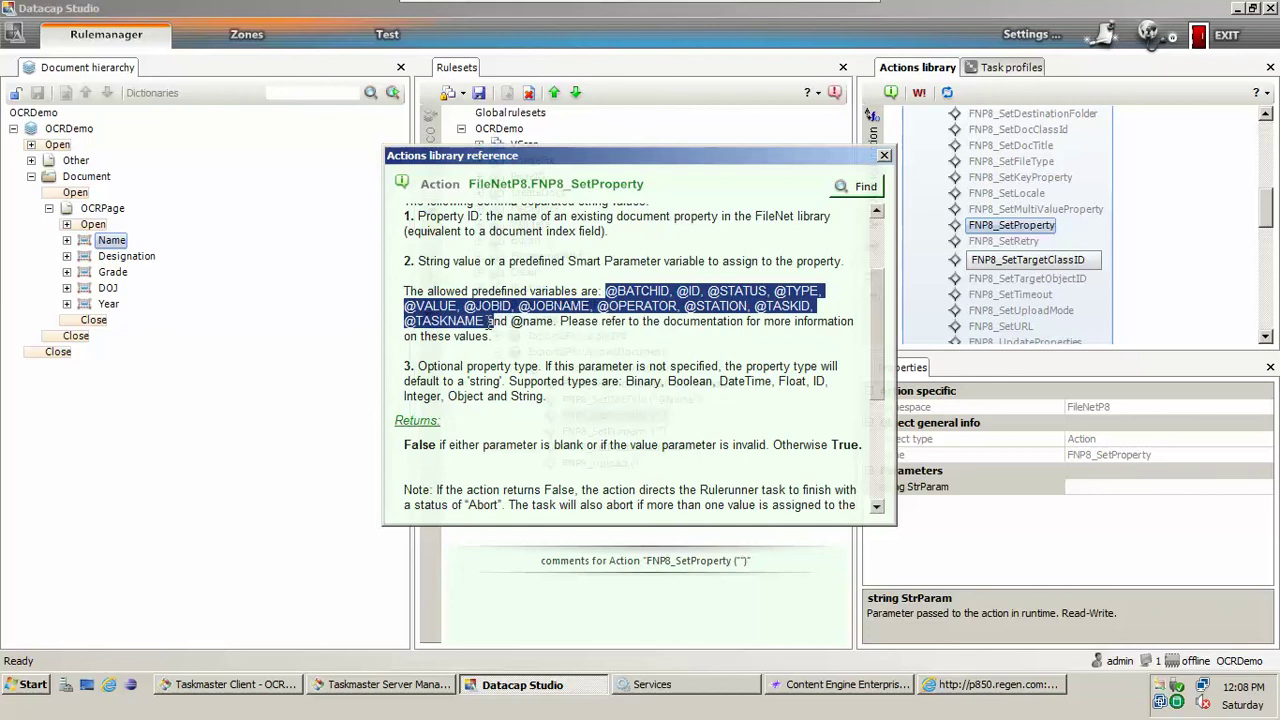
left_click(560, 355)
scroll(560, 355, "down", 6)
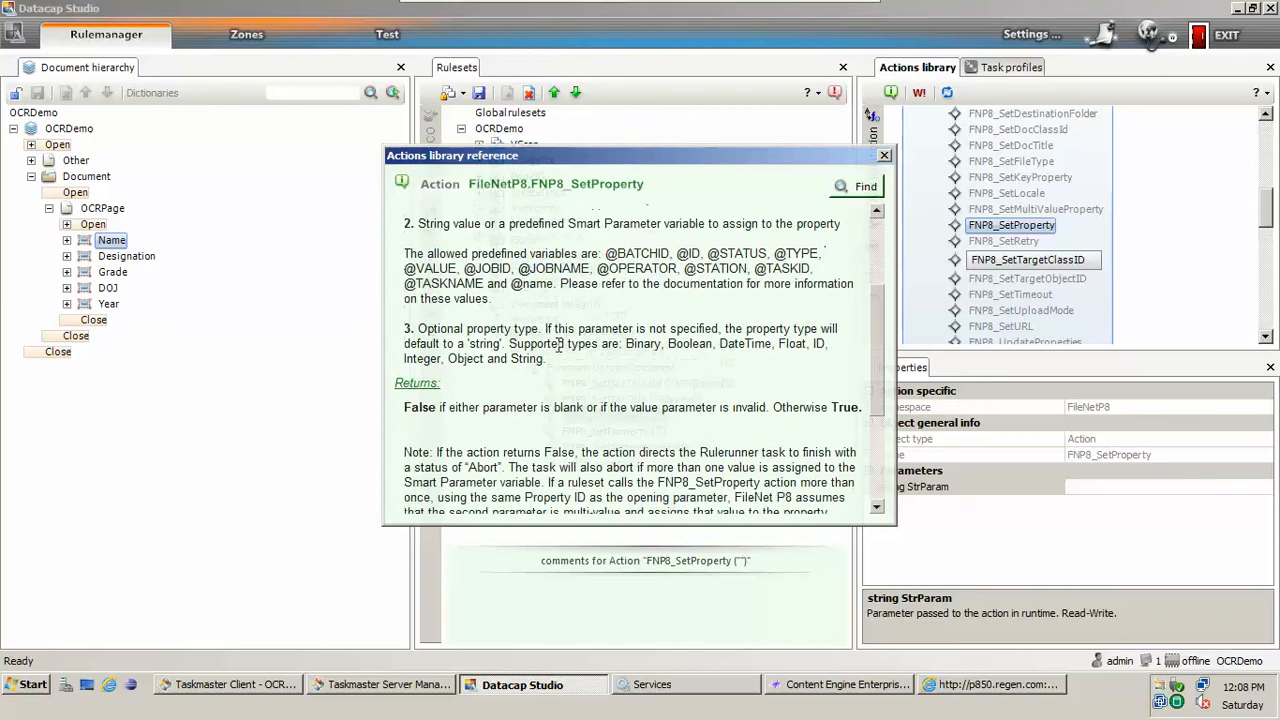
scroll(560, 352, "down", 2)
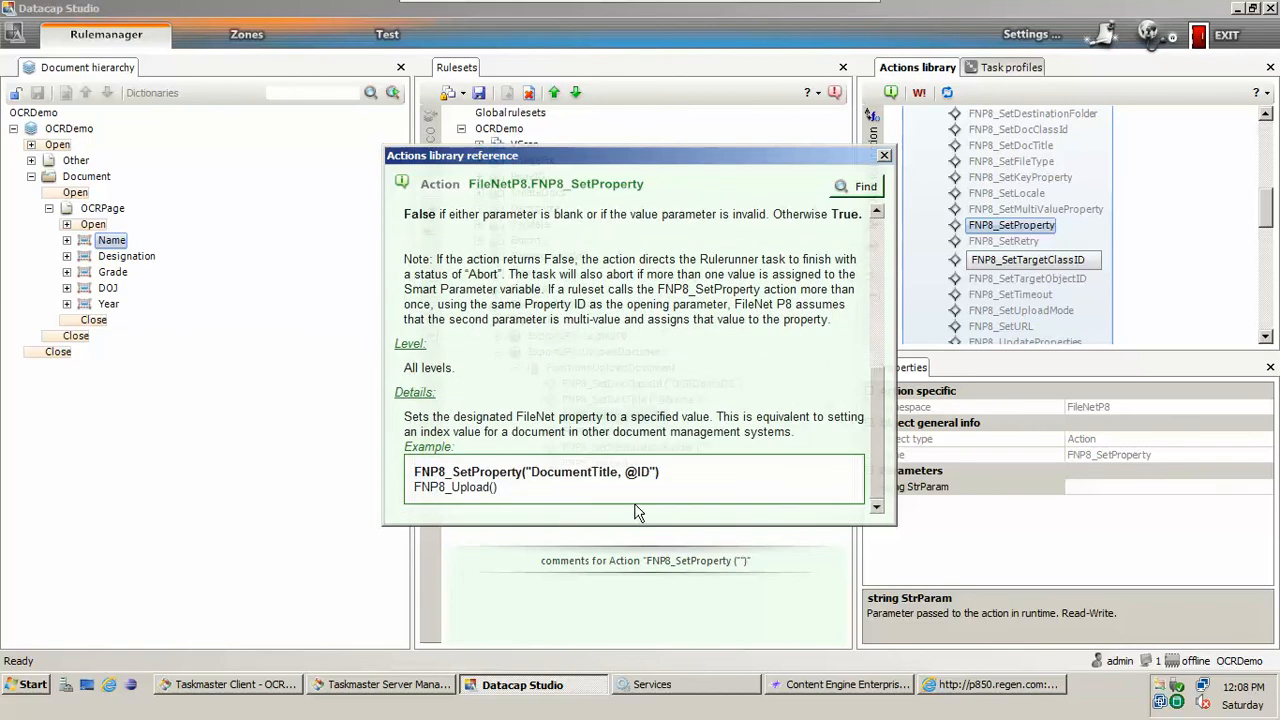
left_click_drag(660, 471, 535, 472)
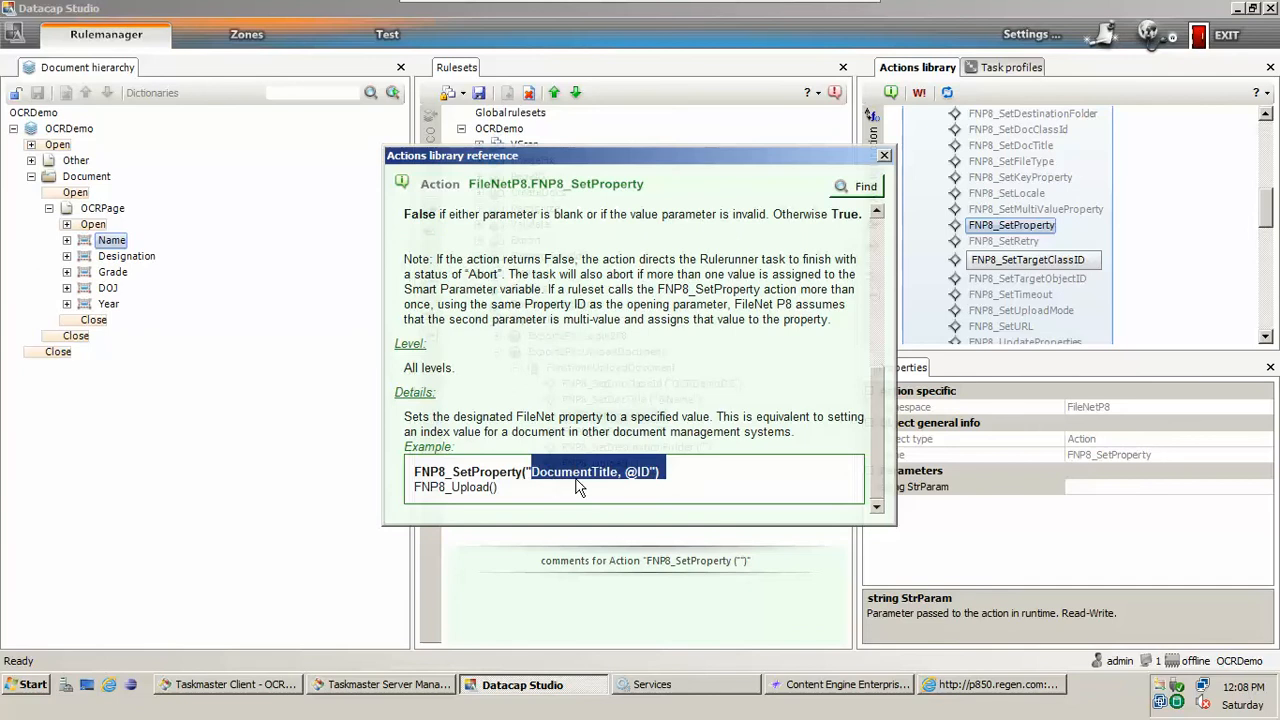
left_click(580, 481)
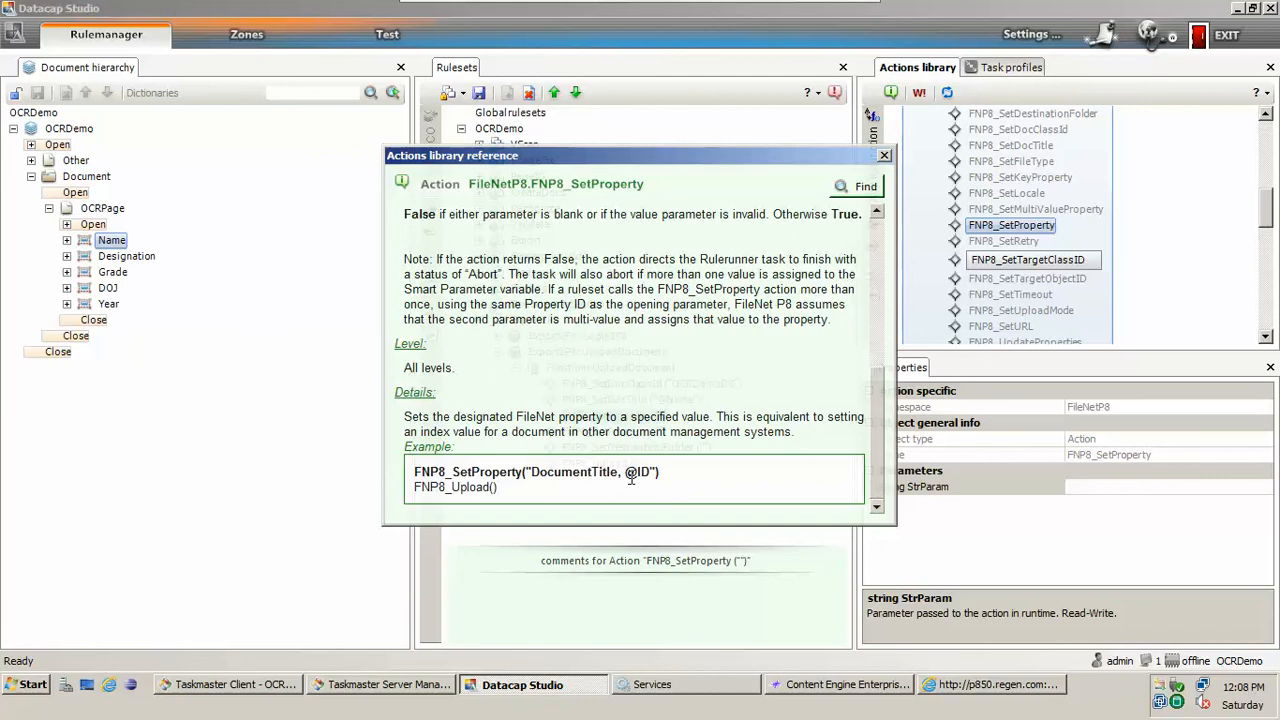
double_click(638, 472)
left_click(886, 160)
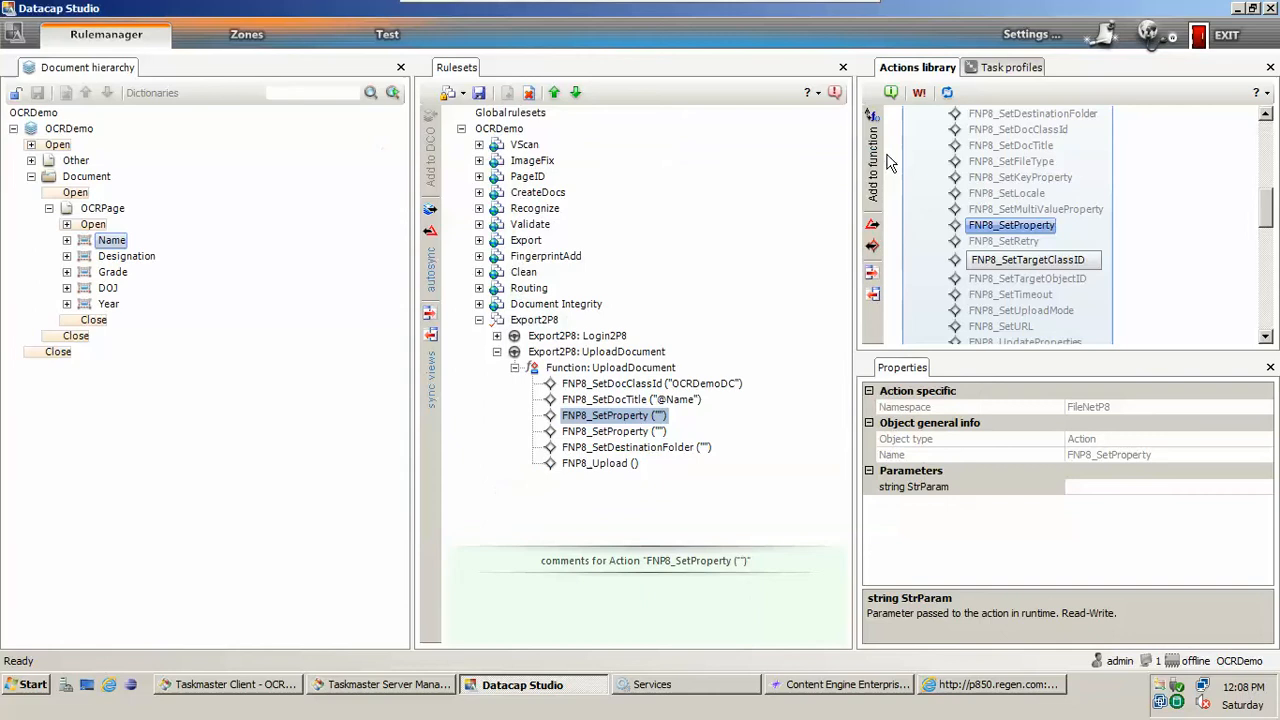
left_click(1074, 487)
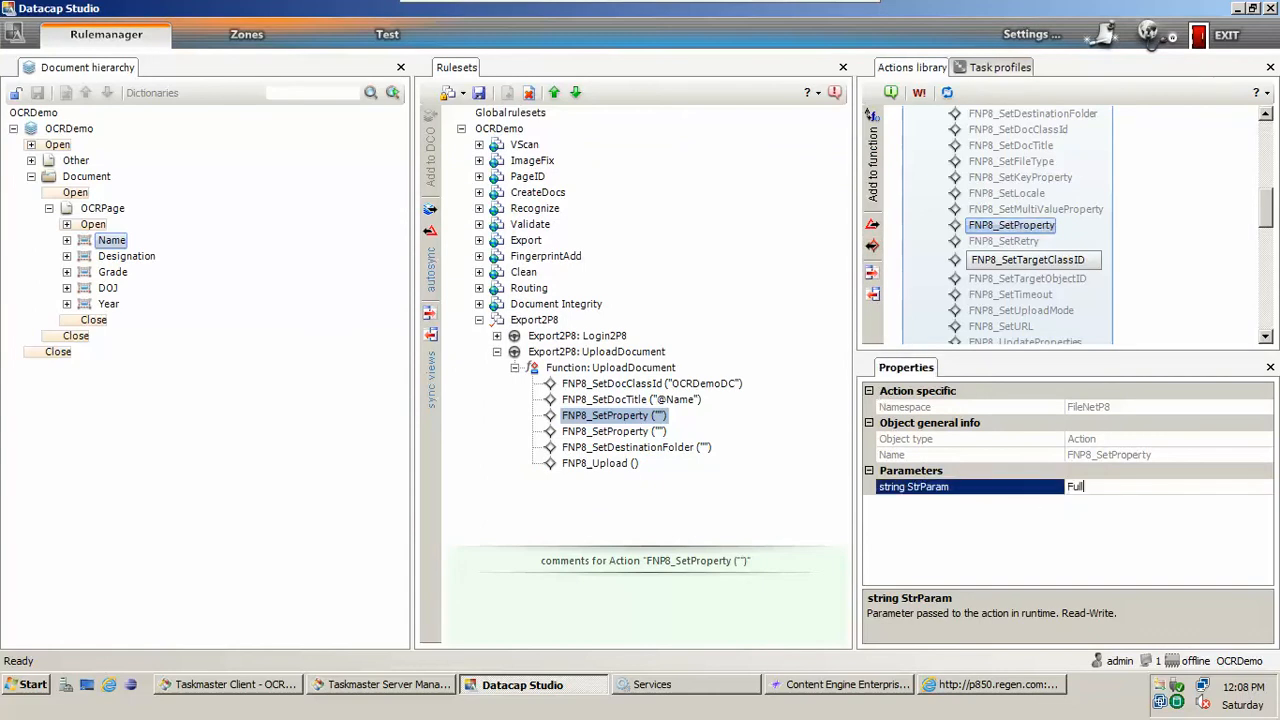
type("Name,@Name")
key("Return")
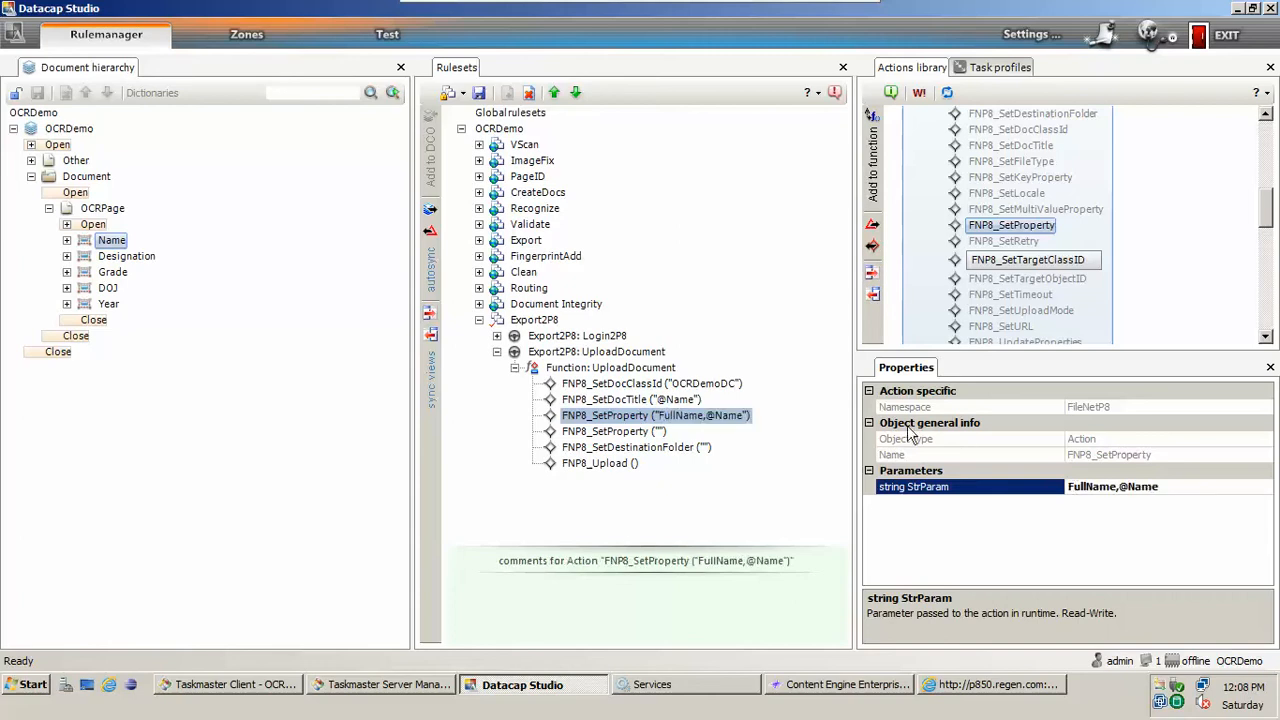
left_click(605, 431)
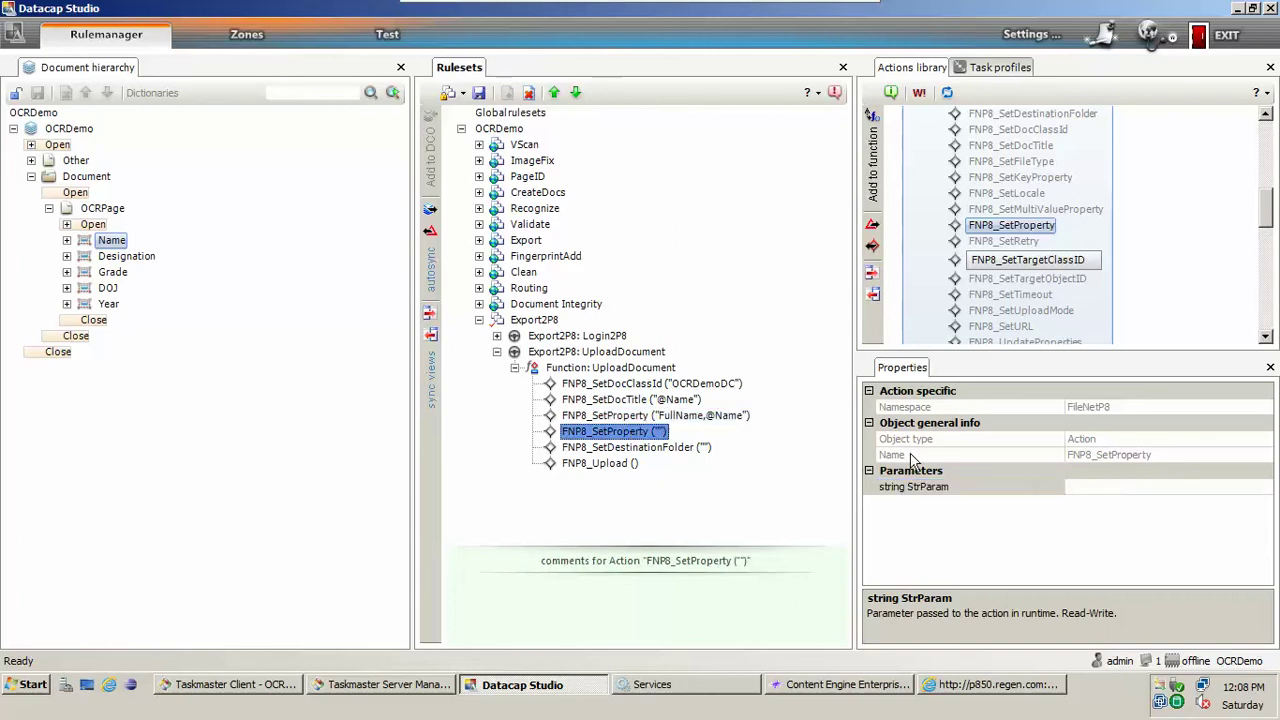
left_click(1130, 488)
type("Des")
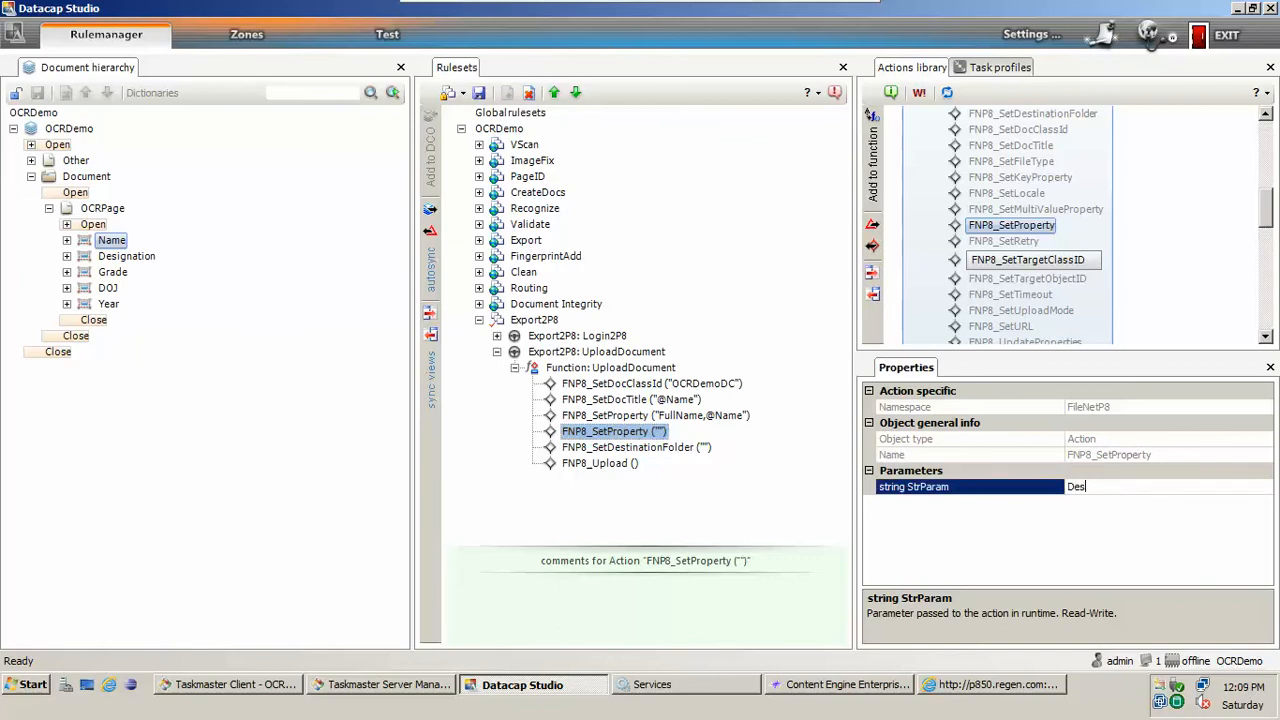
type("ion")
type("Des")
type("ignation")
key("Return")
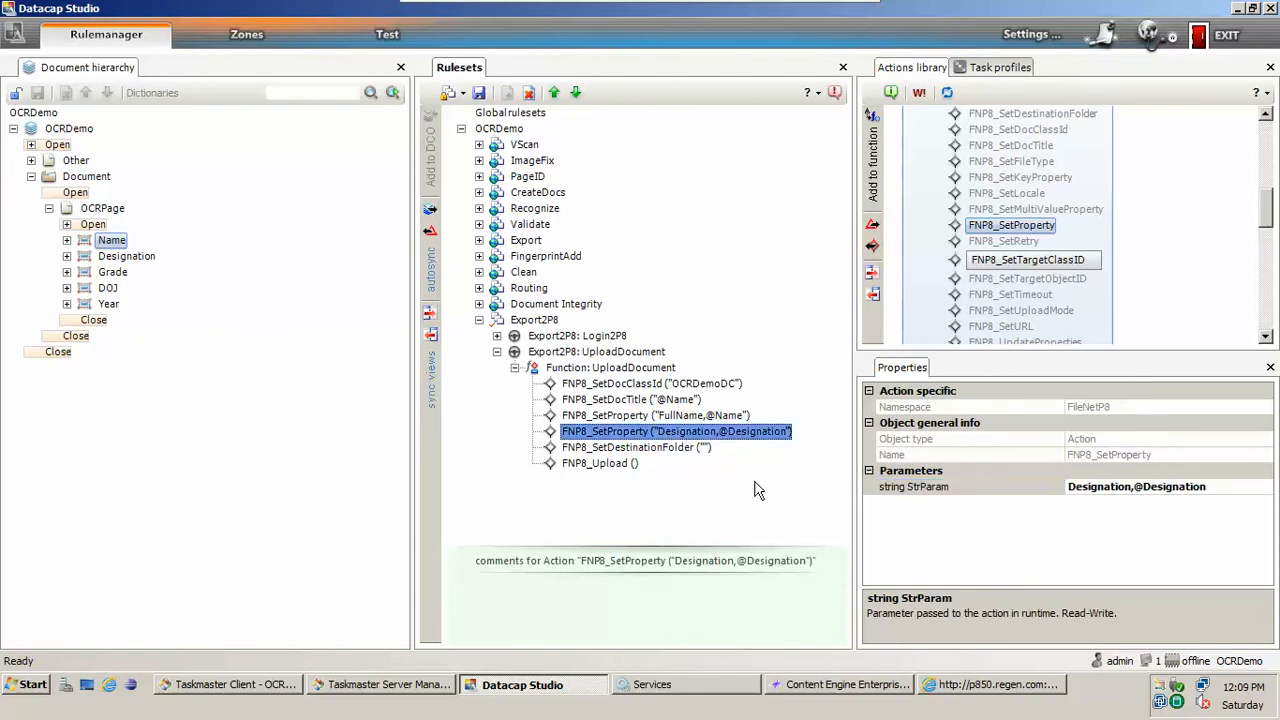
Step: Set the SetDestinationFolder parameter to \OCR\ and select the FNP8_Upload action
left_click(636, 447)
left_click(1093, 490)
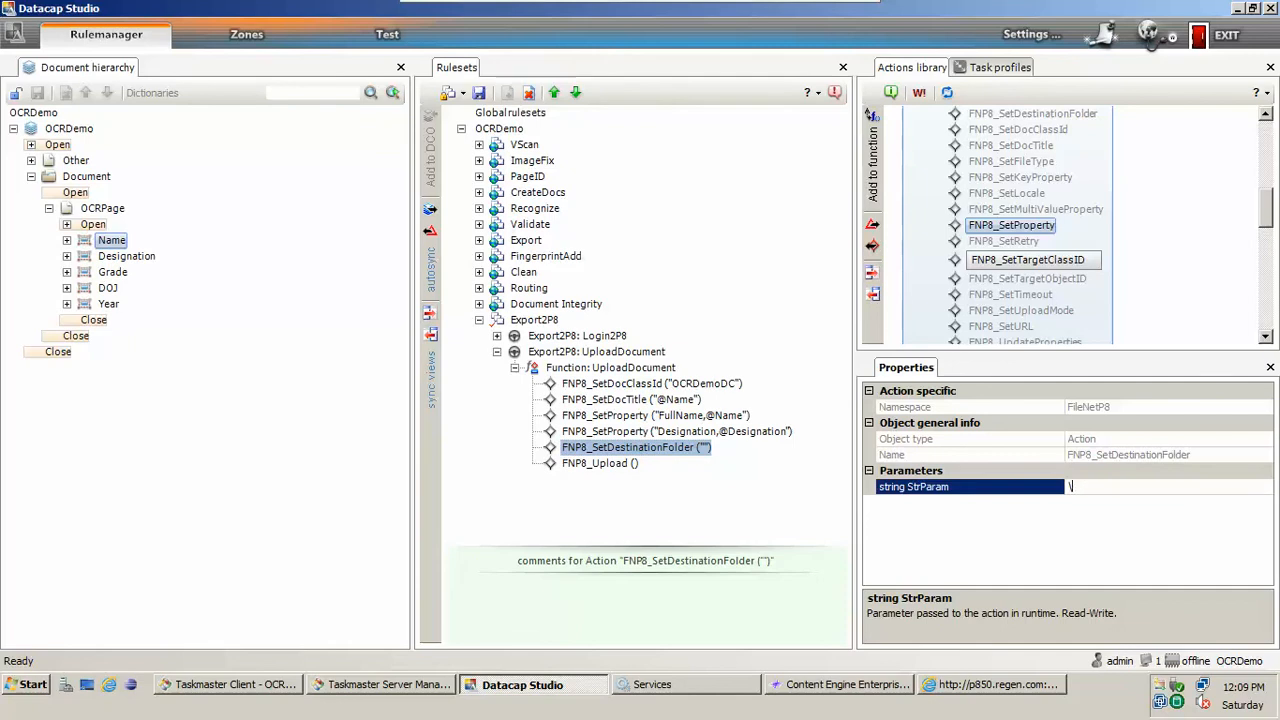
type("\\")
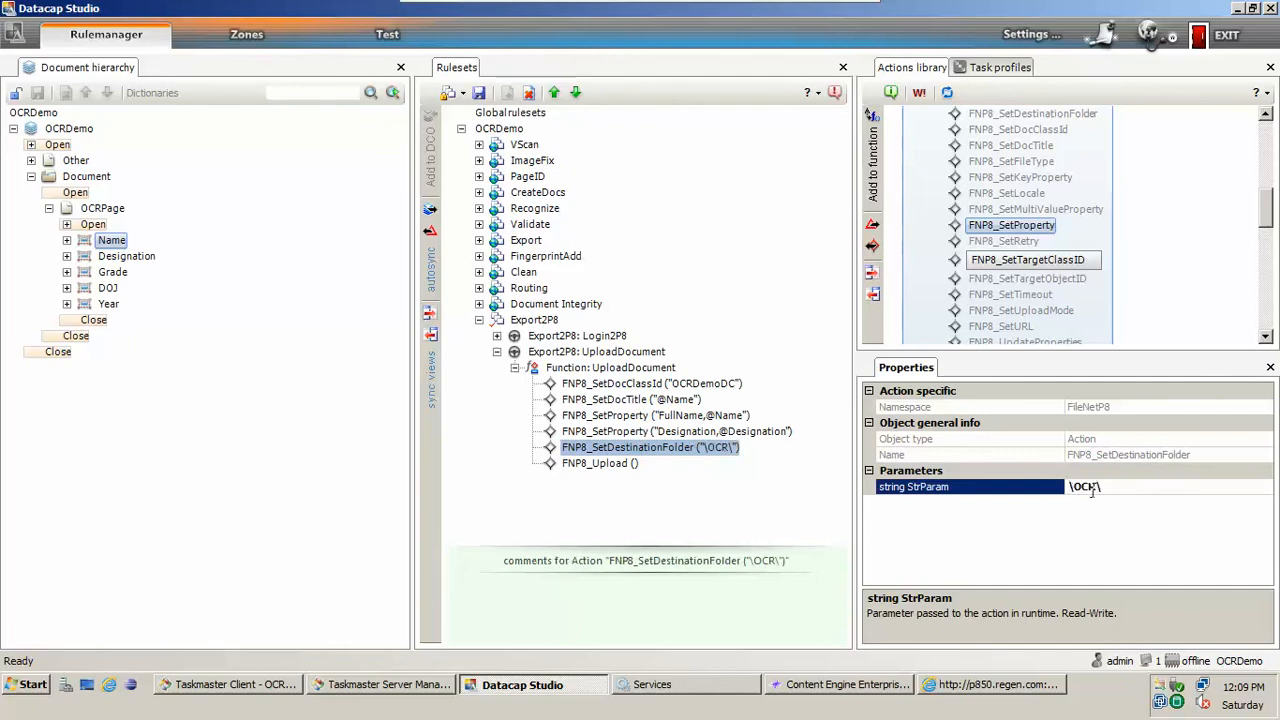
left_click(600, 463)
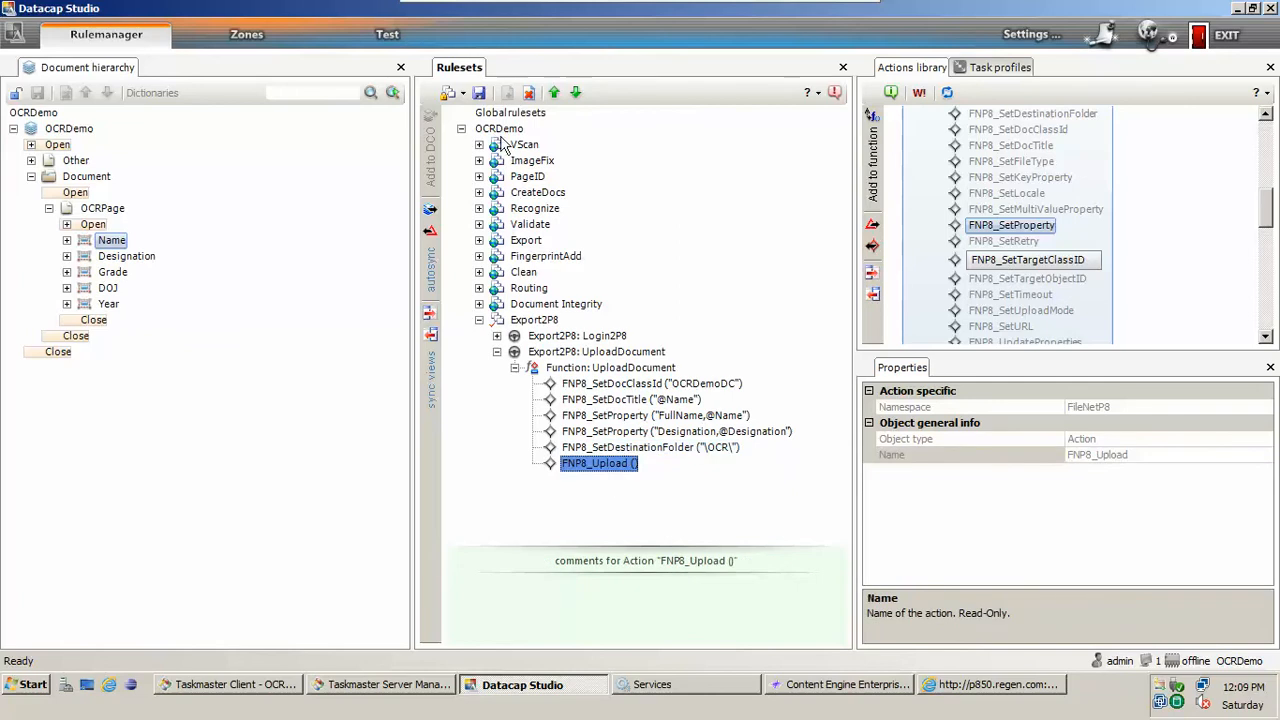
Step: Publish the edited ruleset and check the Name field, OCRPage node and DCO lock state
left_click(463, 93)
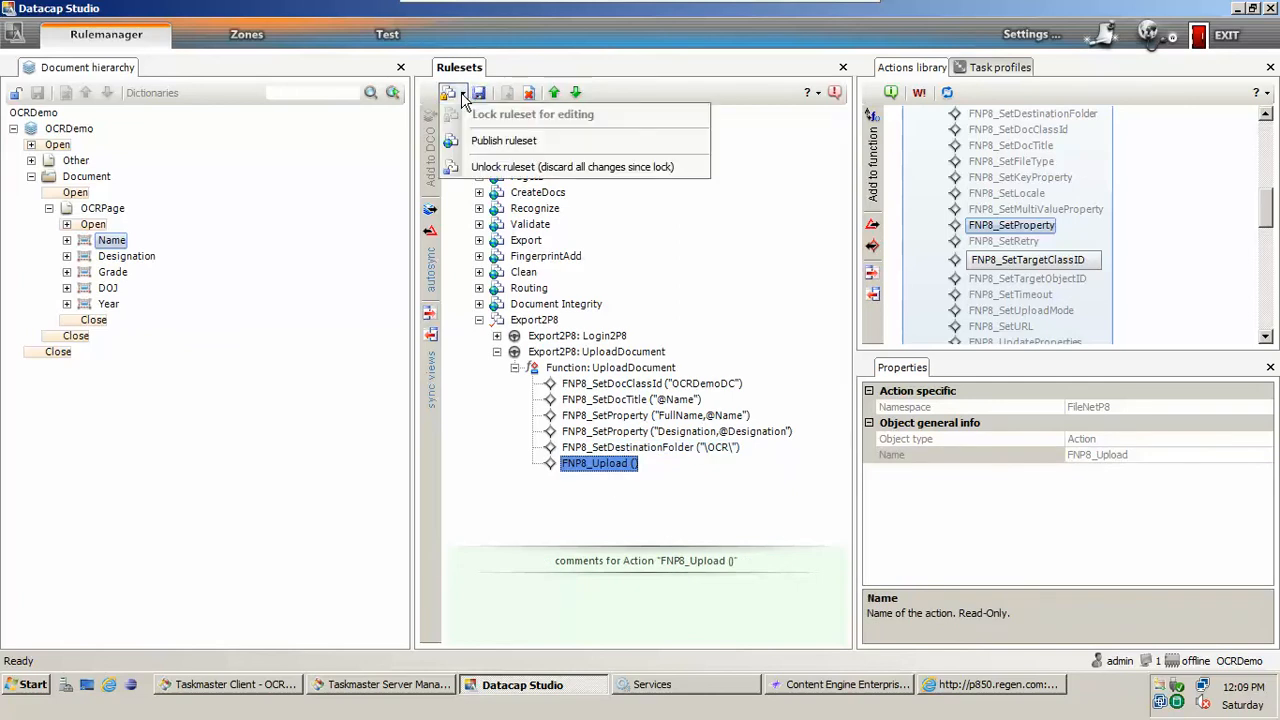
left_click(500, 134)
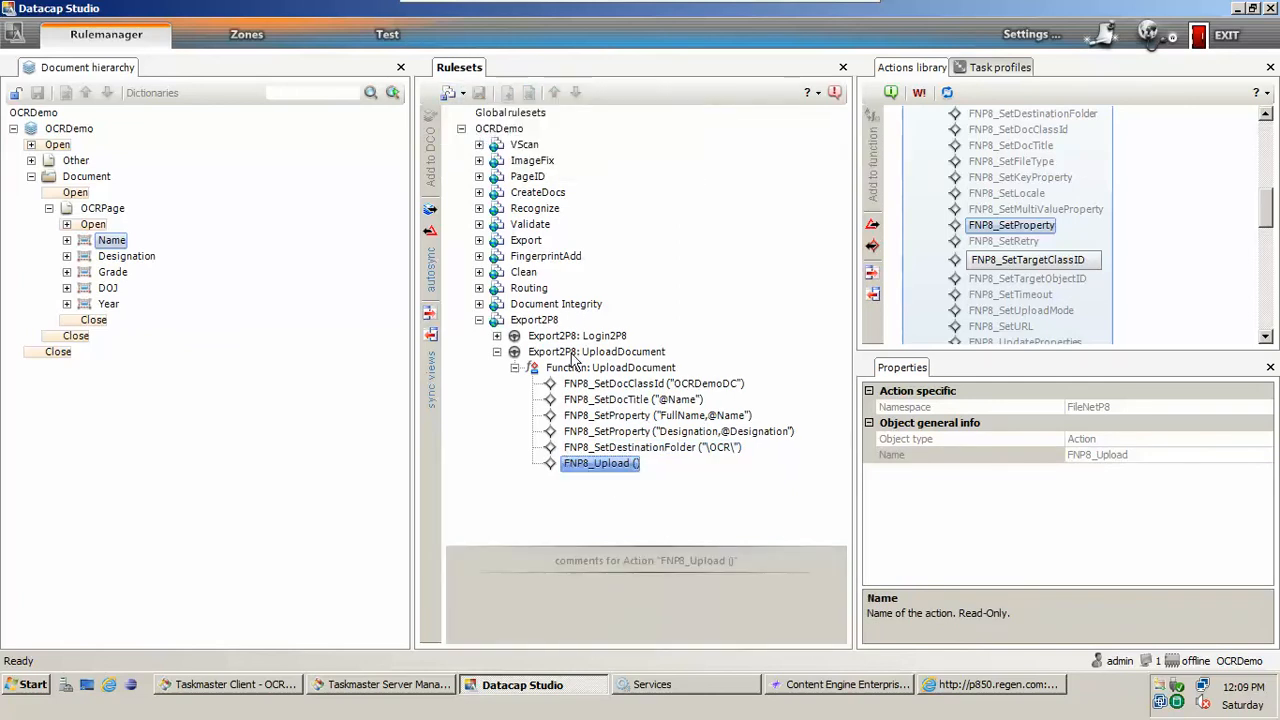
left_click(610, 367)
left_click(310, 307)
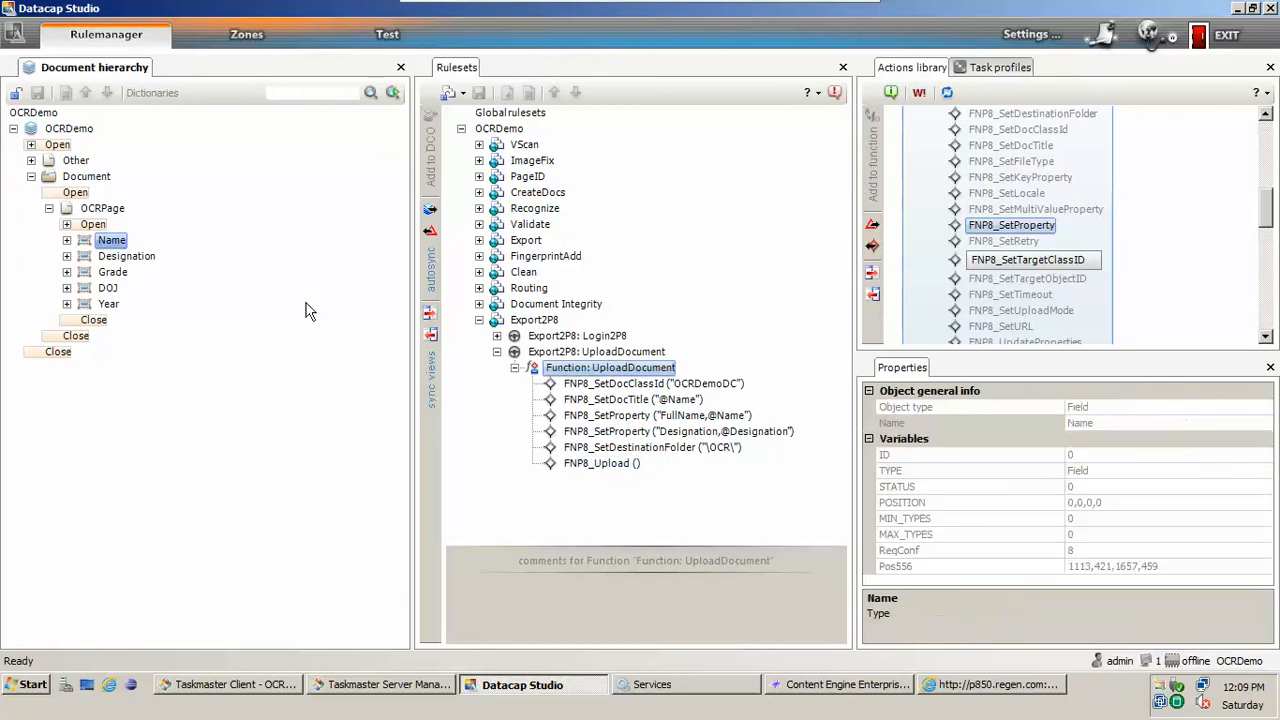
left_click(102, 208)
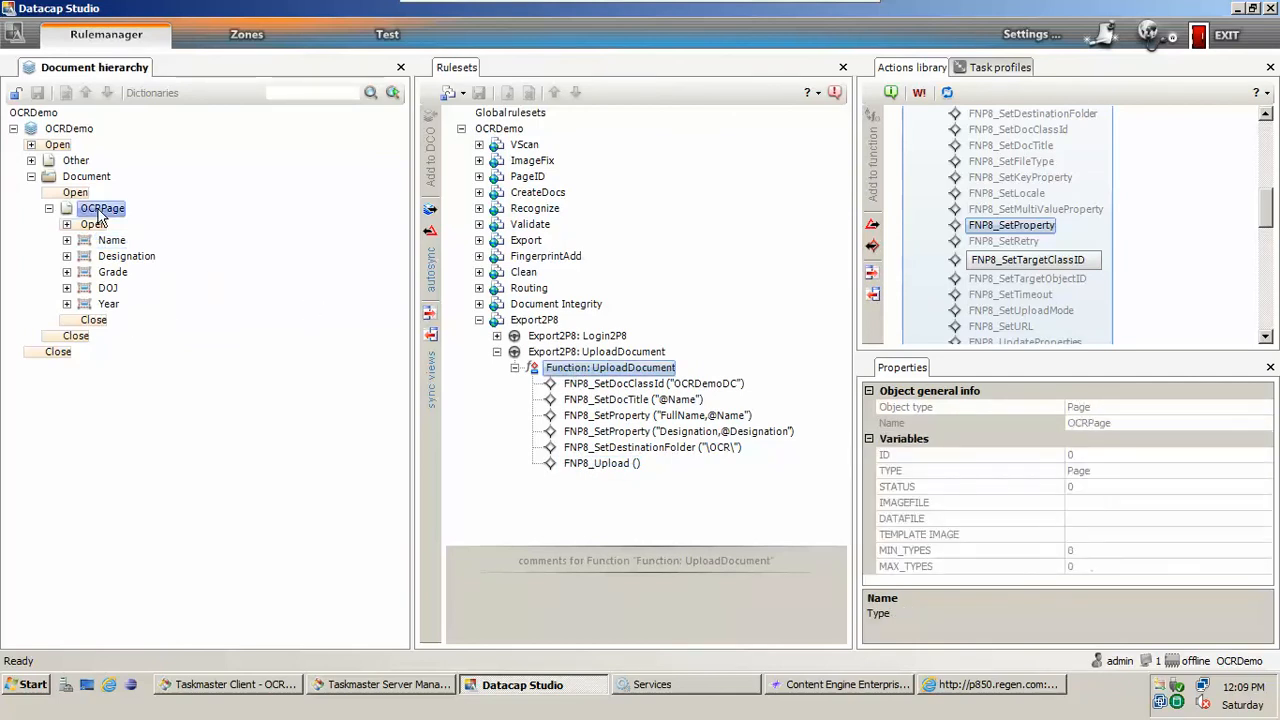
left_click(16, 93)
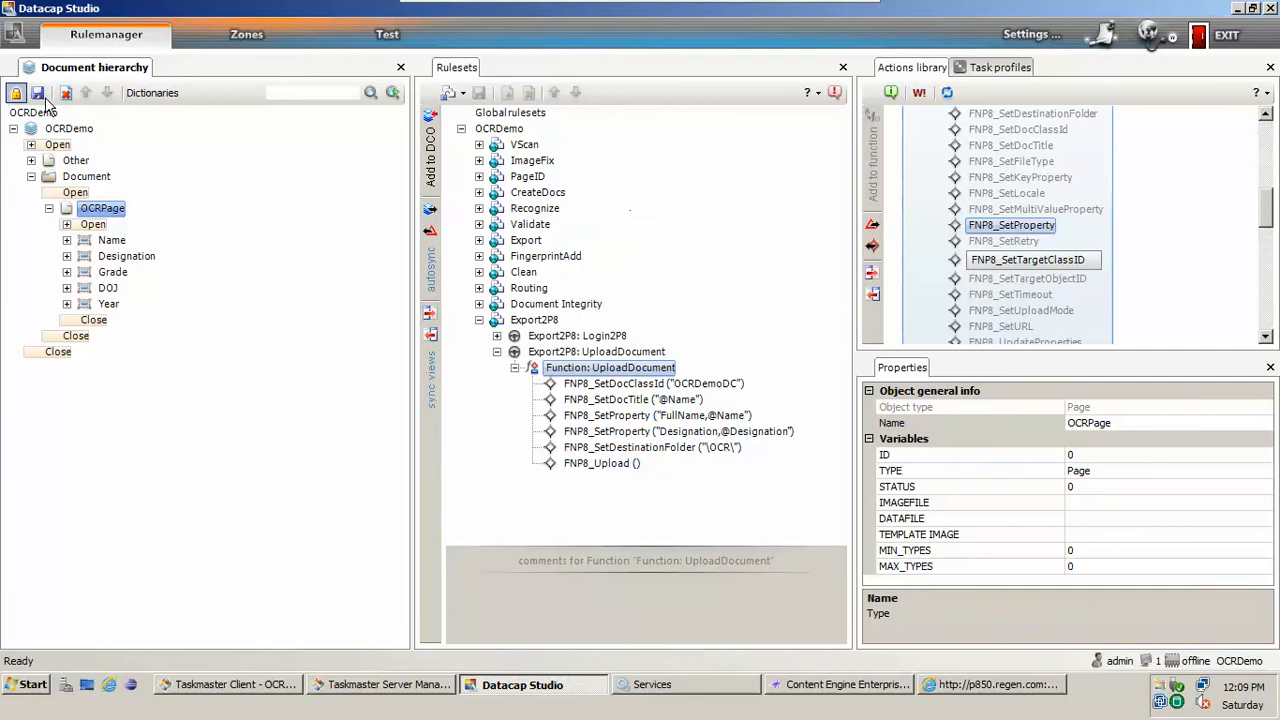
left_click(14, 93)
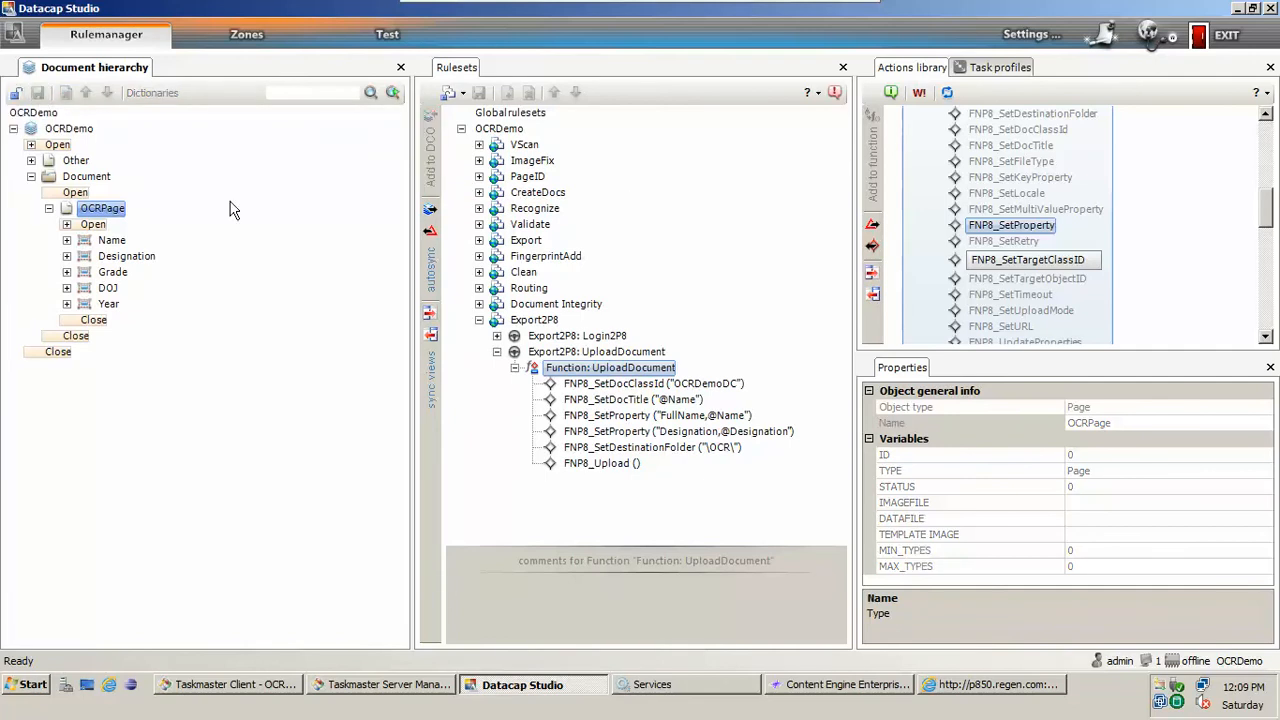
Step: Review Export2P8's UploadDocument actions: document title, FullName and Designation properties
left_click(534, 320)
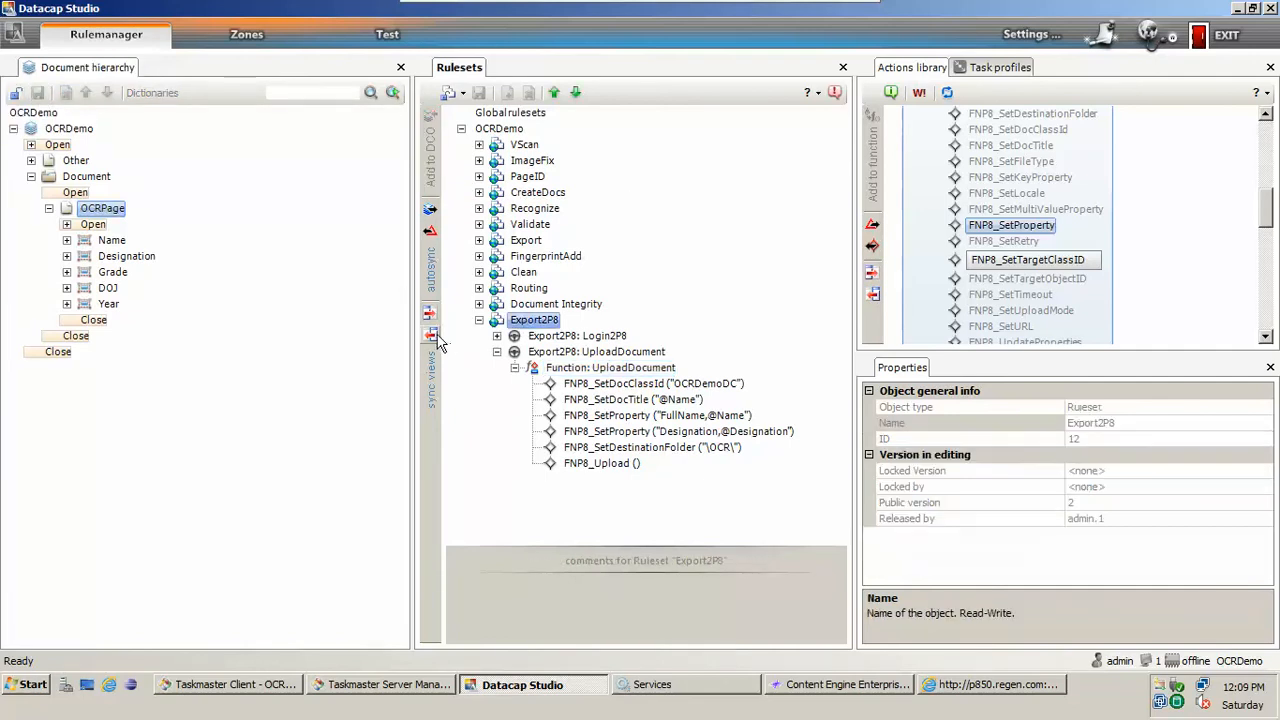
left_click(430, 336)
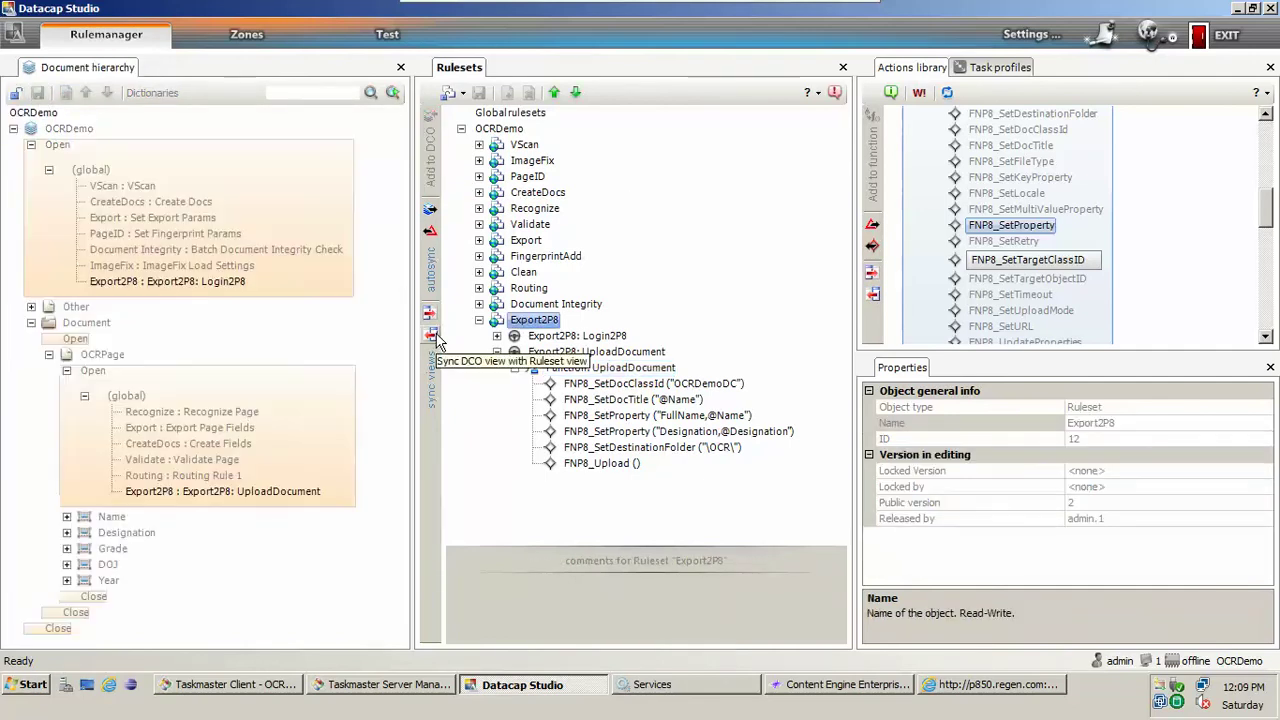
left_click(632, 400)
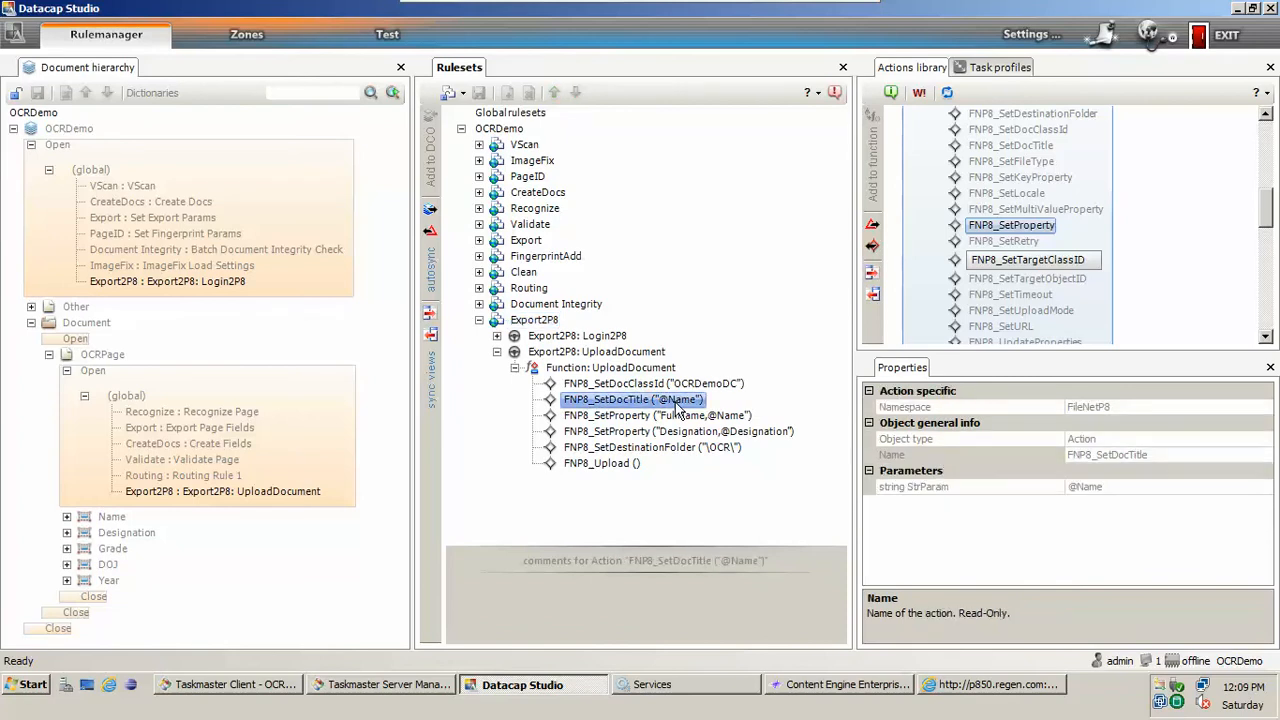
left_click(678, 416)
left_click(684, 432)
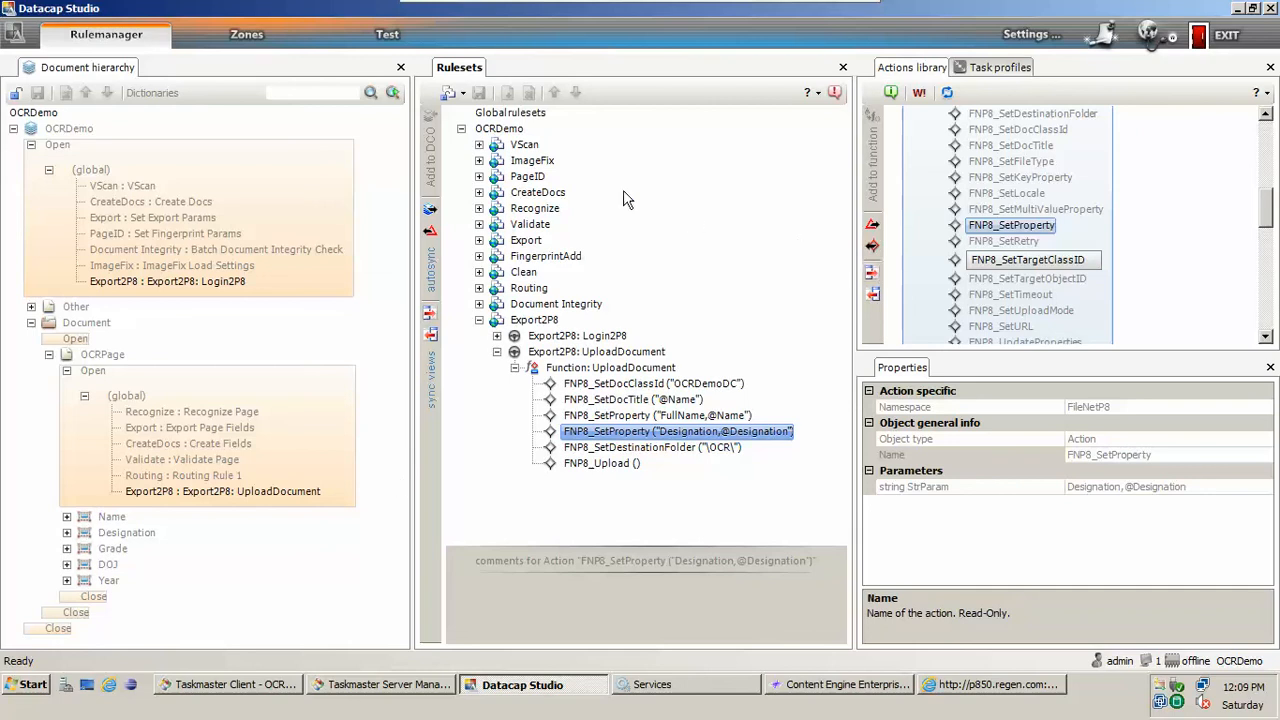
Step: Minimize Datacap Studio and bring the Taskmaster Client job monitor to the front
left_click(657, 684)
left_click(514, 684)
left_click(510, 690)
left_click(230, 684)
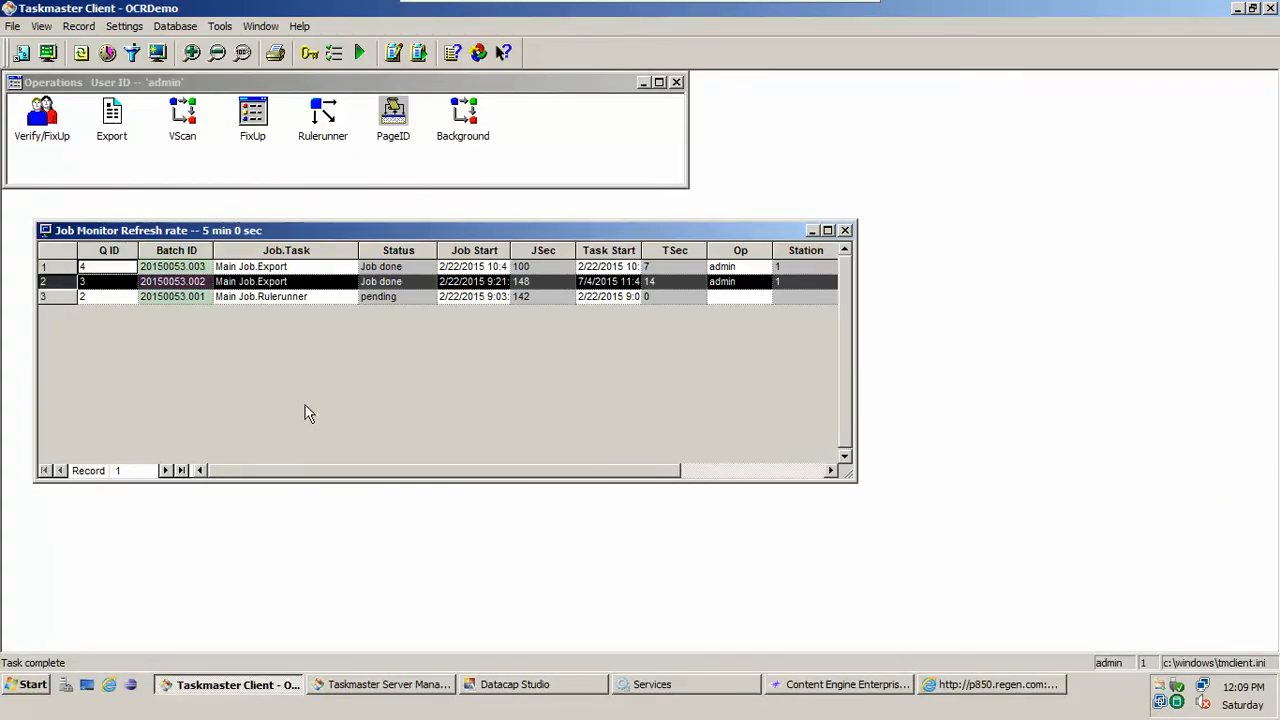
Step: Delete all three OCRDemo batches with their records and files, confirming Yes to All
left_click_drag(66, 266, 62, 298)
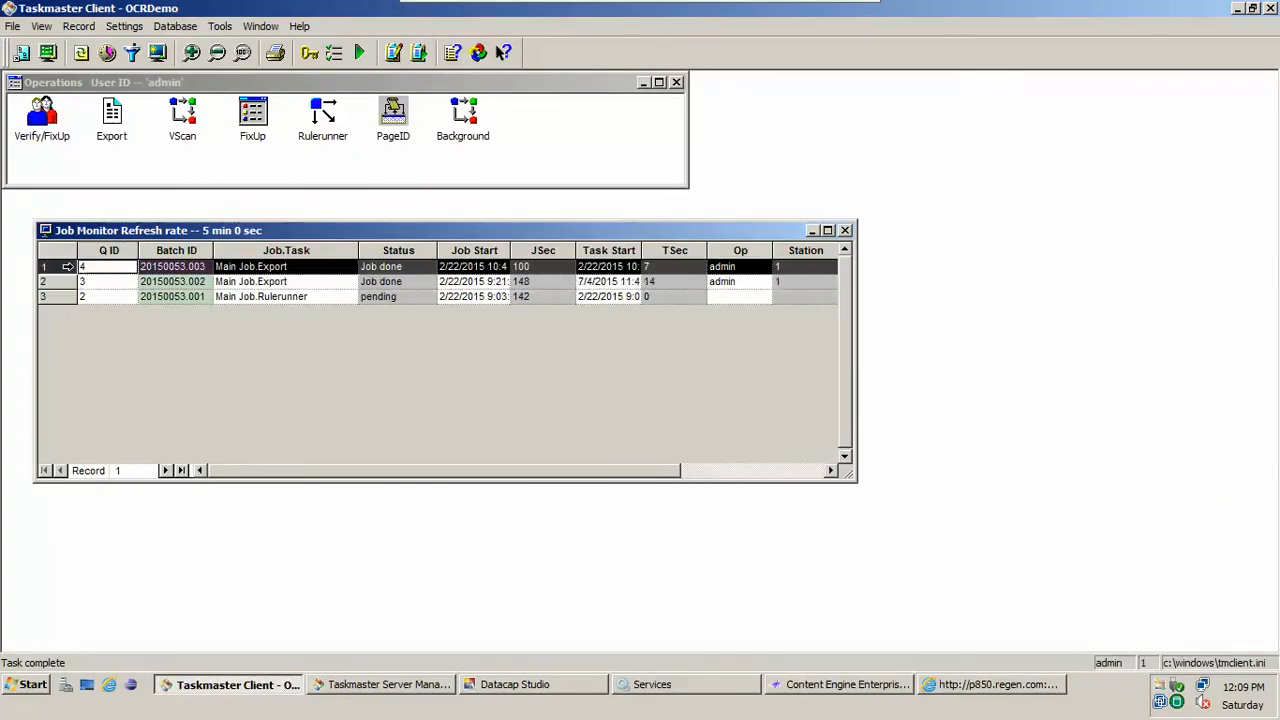
key("Delete")
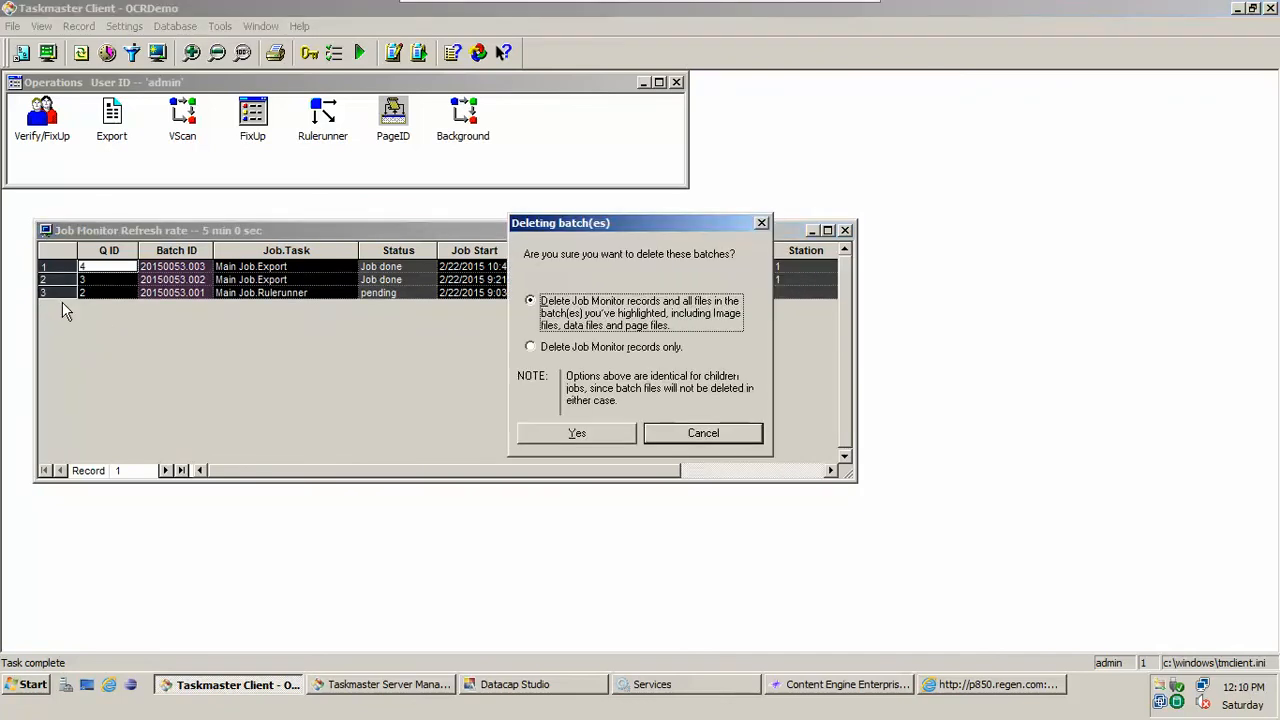
key("Return")
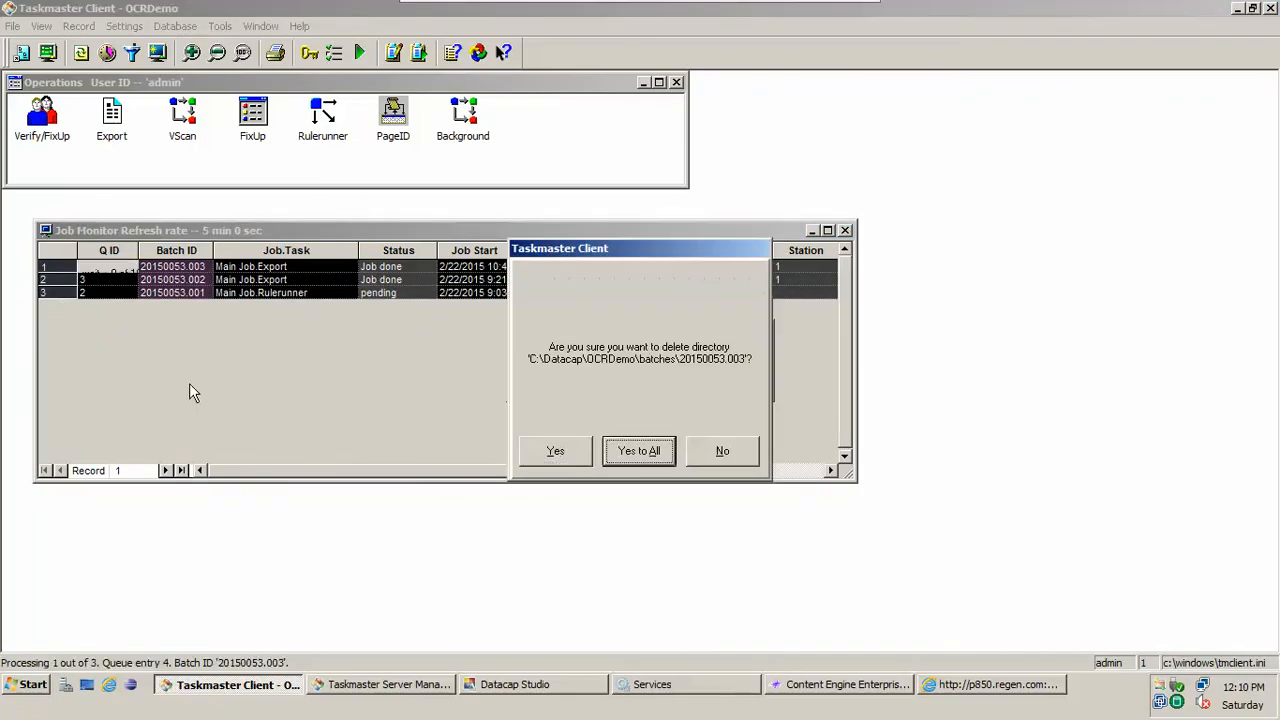
key("Return")
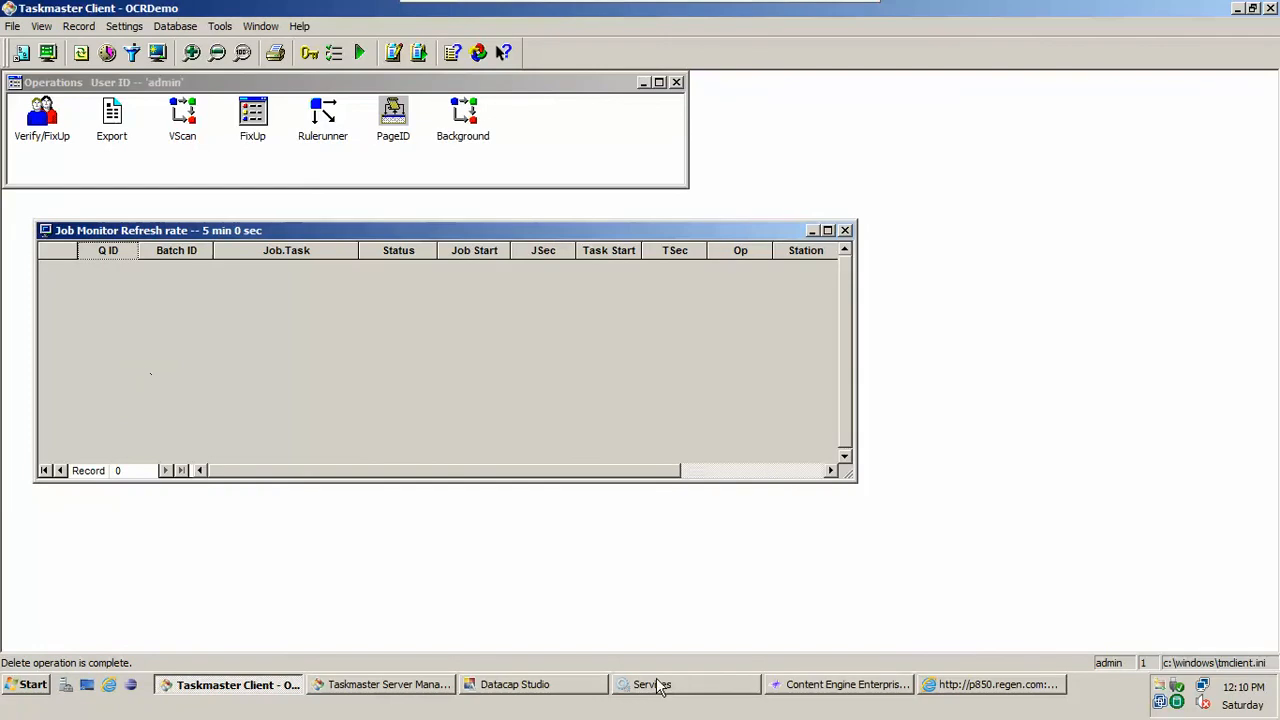
Step: Open C:\Datacap\OCRDemo\batches from the Run prompt and return to Taskmaster Client
key("super+r")
type("c:\\DATA")
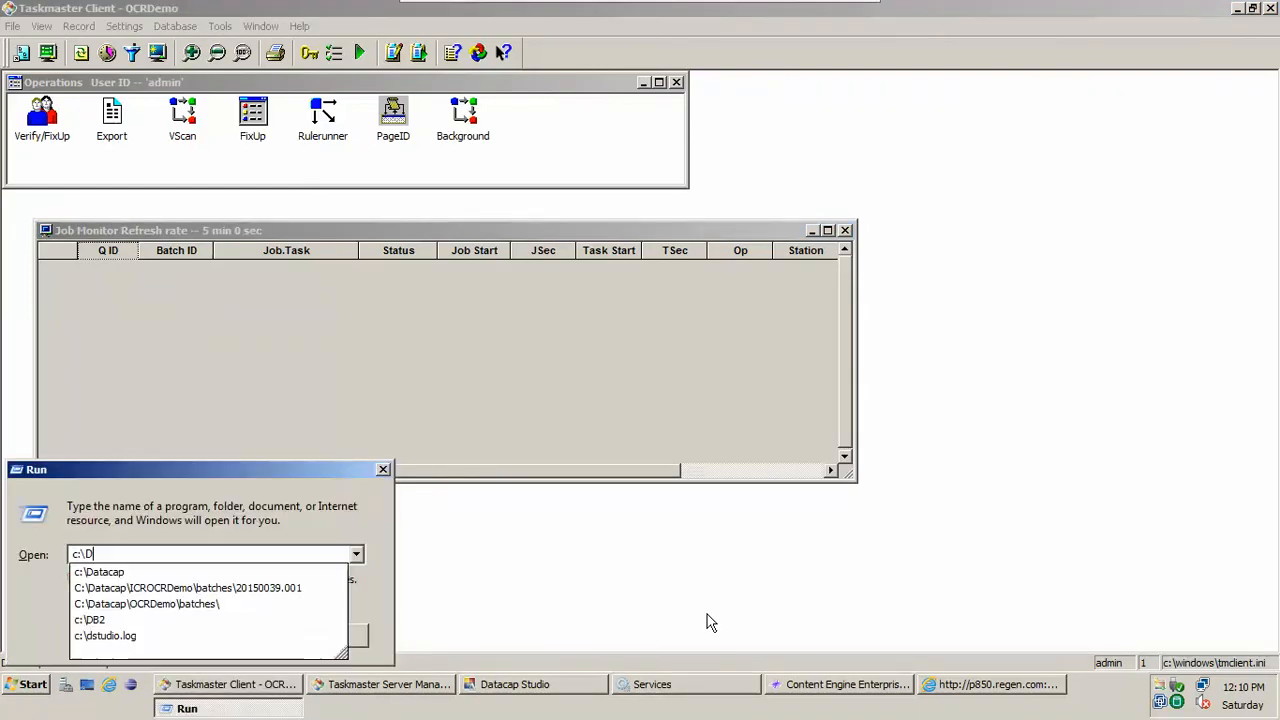
key("Down")
key("Down")
key("Down")
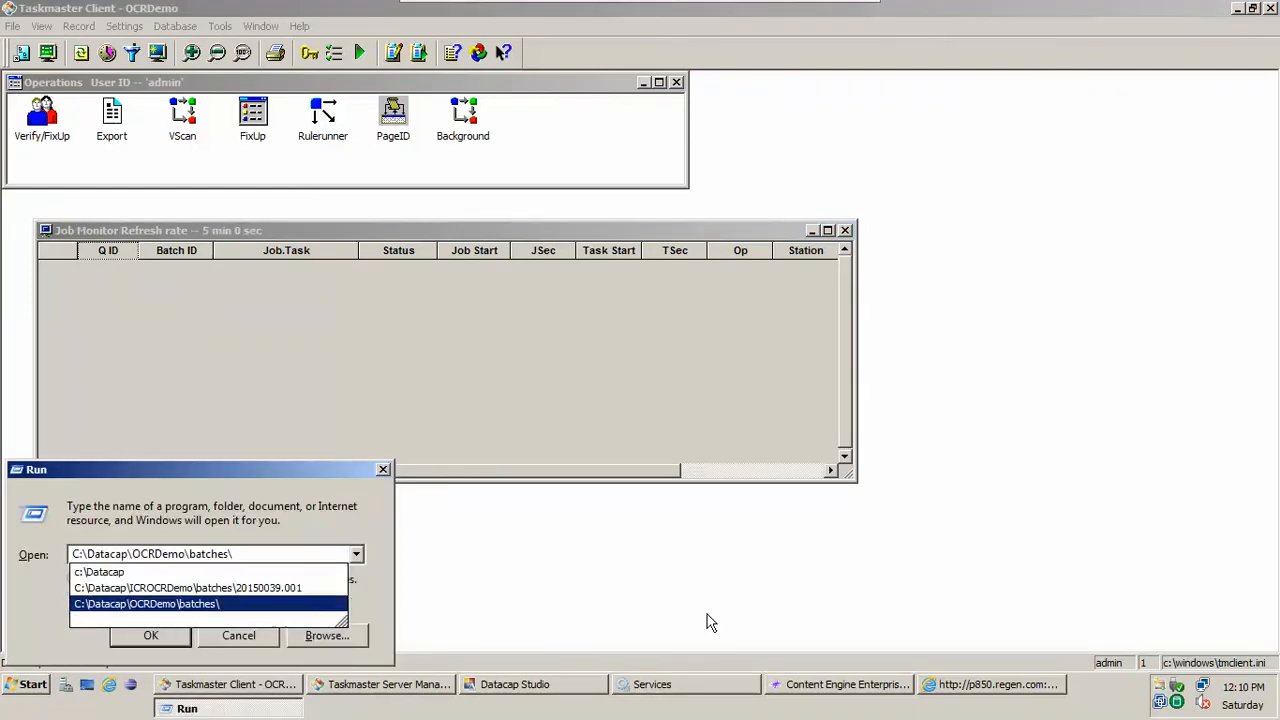
key("Return")
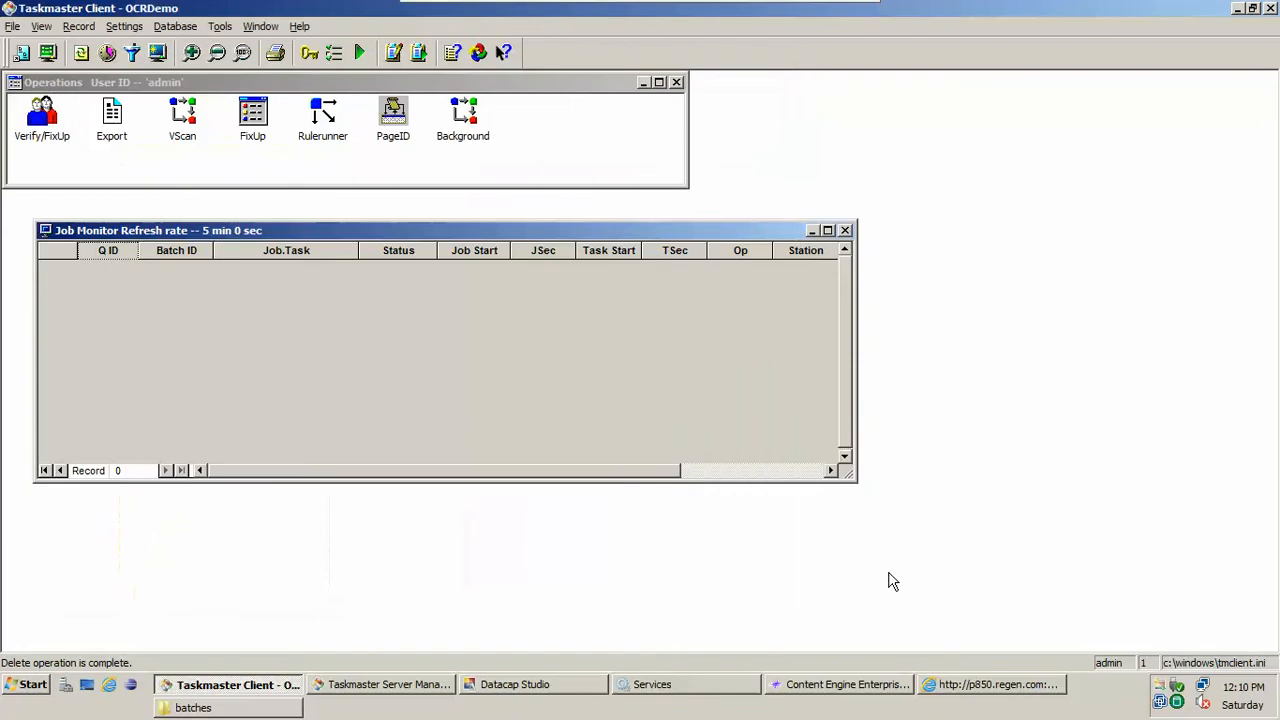
key("alt+Tab")
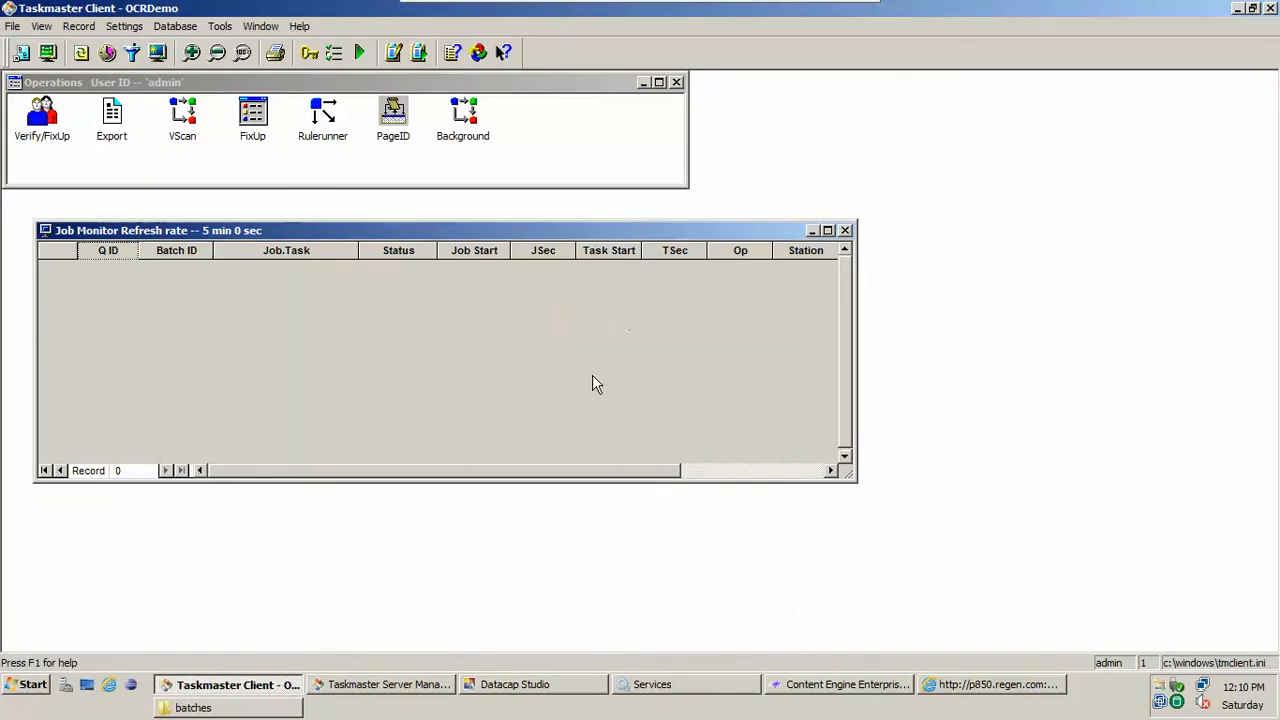
Step: Run VScan to create batch 20150185.001, stop after one, then execute its pending PageID task
double_click(183, 118)
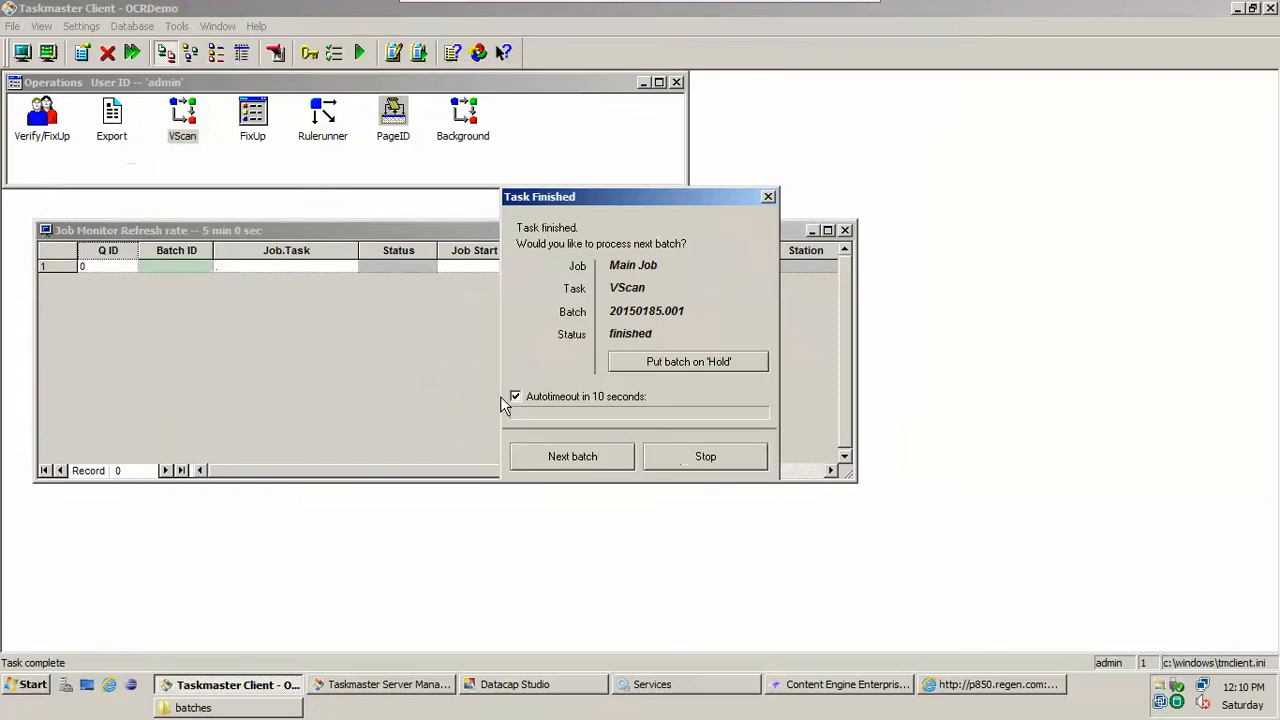
left_click(681, 462)
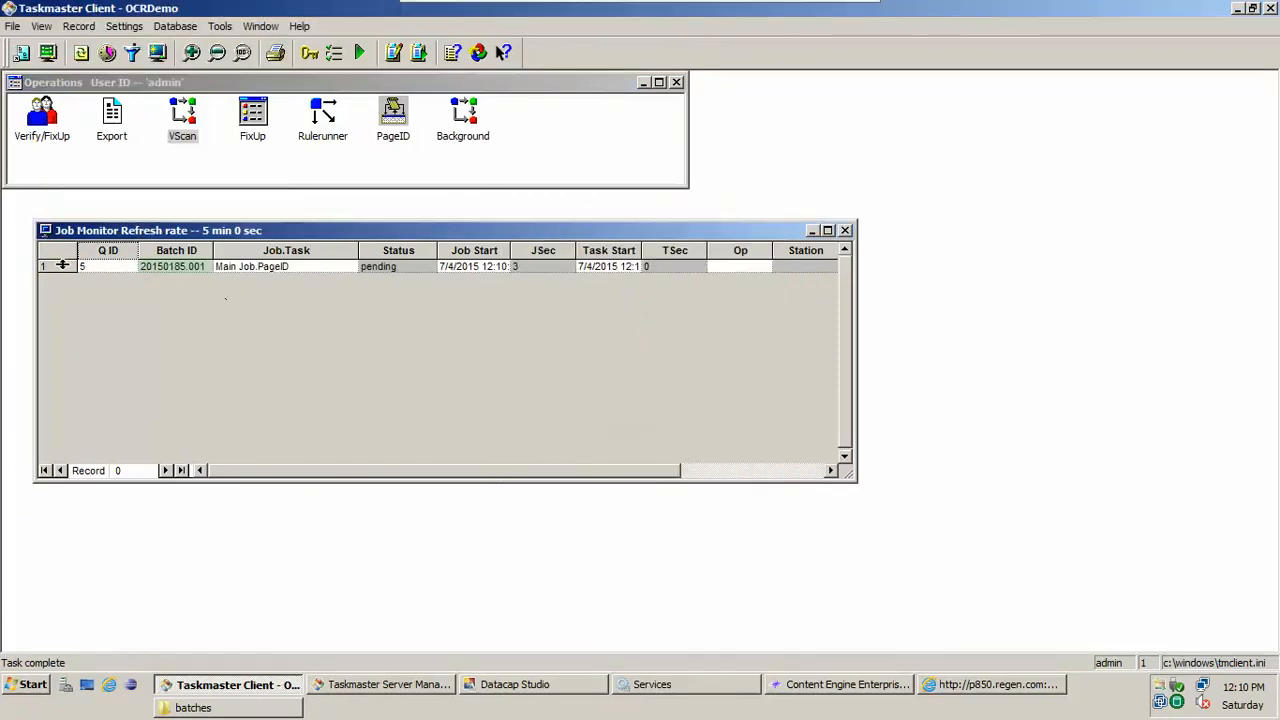
double_click(250, 266)
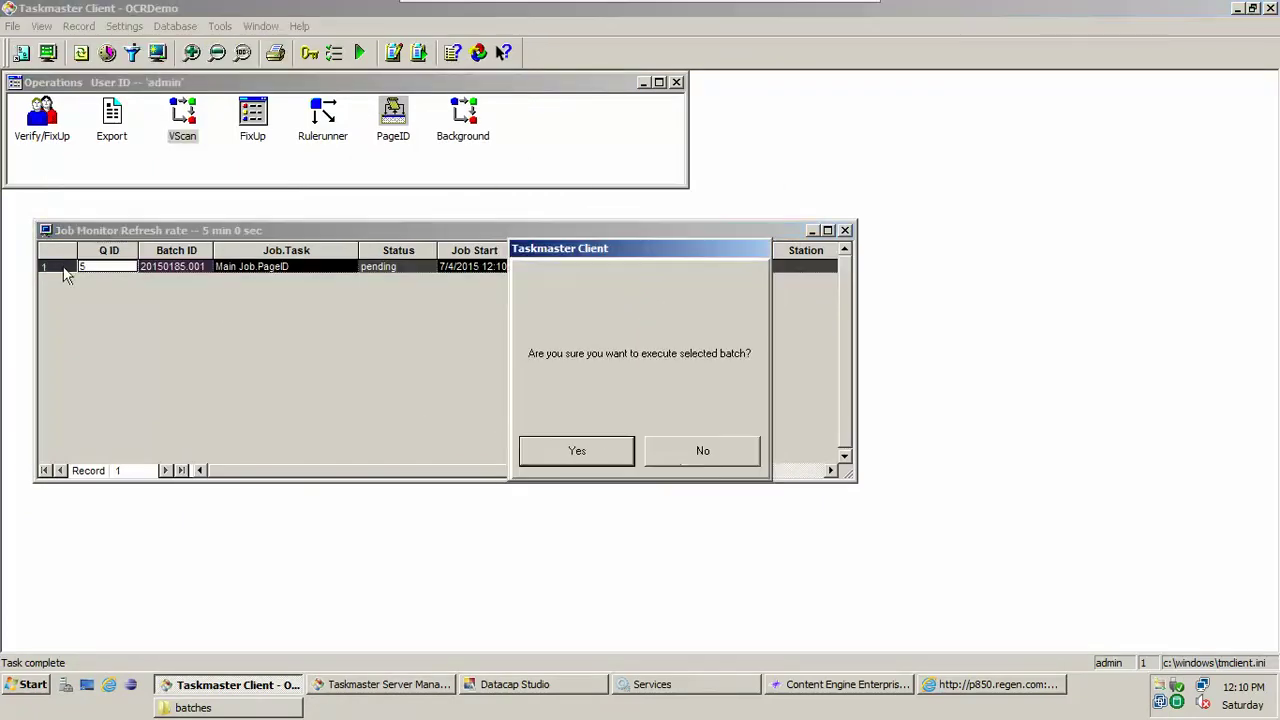
left_click(569, 448)
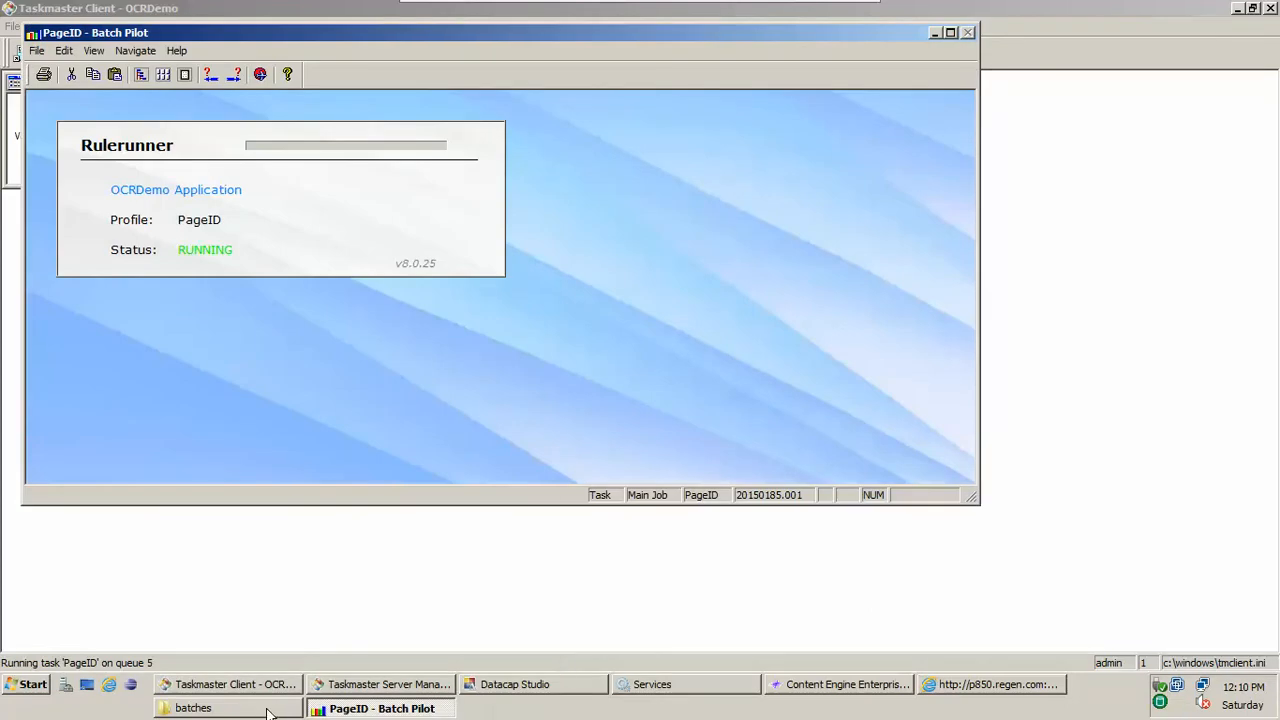
Step: Open the 20150185.001 batch folder and step through its files while PageID runs
left_click(193, 708)
double_click(400, 177)
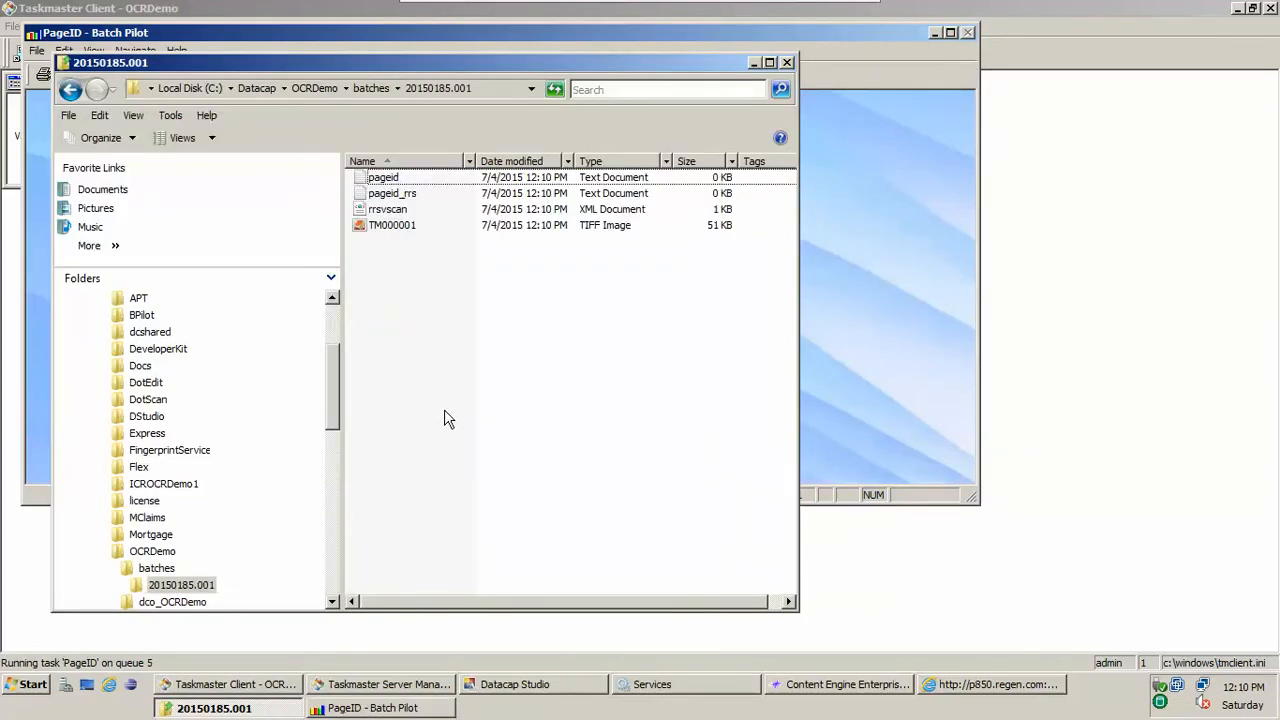
key("Down")
key("Down")
key("Down")
key("Down")
key("Up")
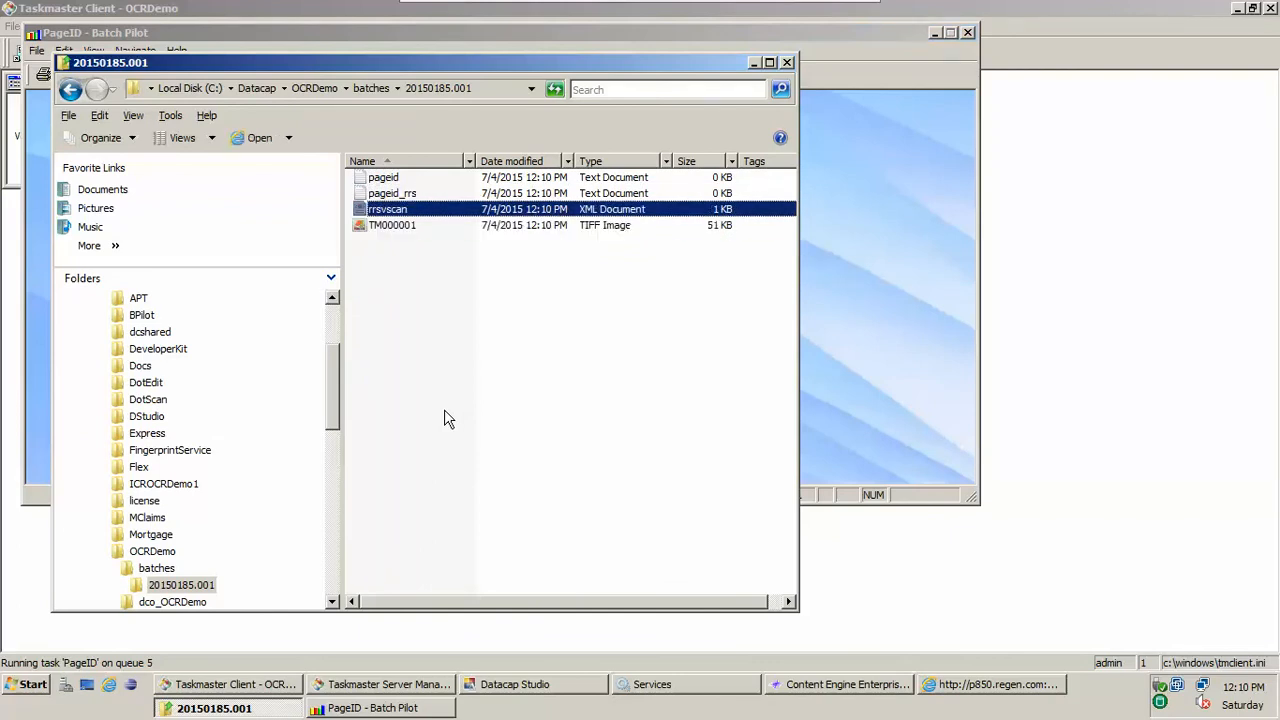
key("alt+Tab")
left_click(230, 708)
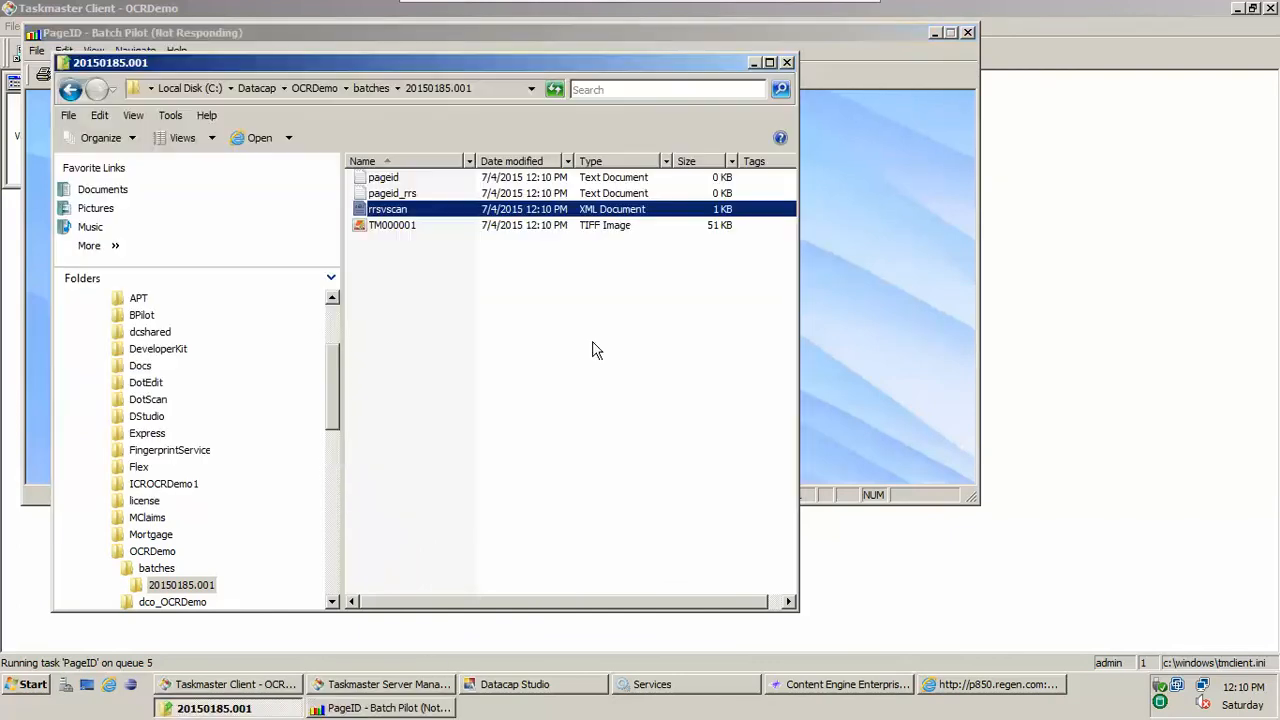
Step: Group the batch folder's files by Type and maximize the Explorer window
left_click(595, 348)
right_click(595, 348)
key("Down")
key("Down")
key("Down")
key("Right")
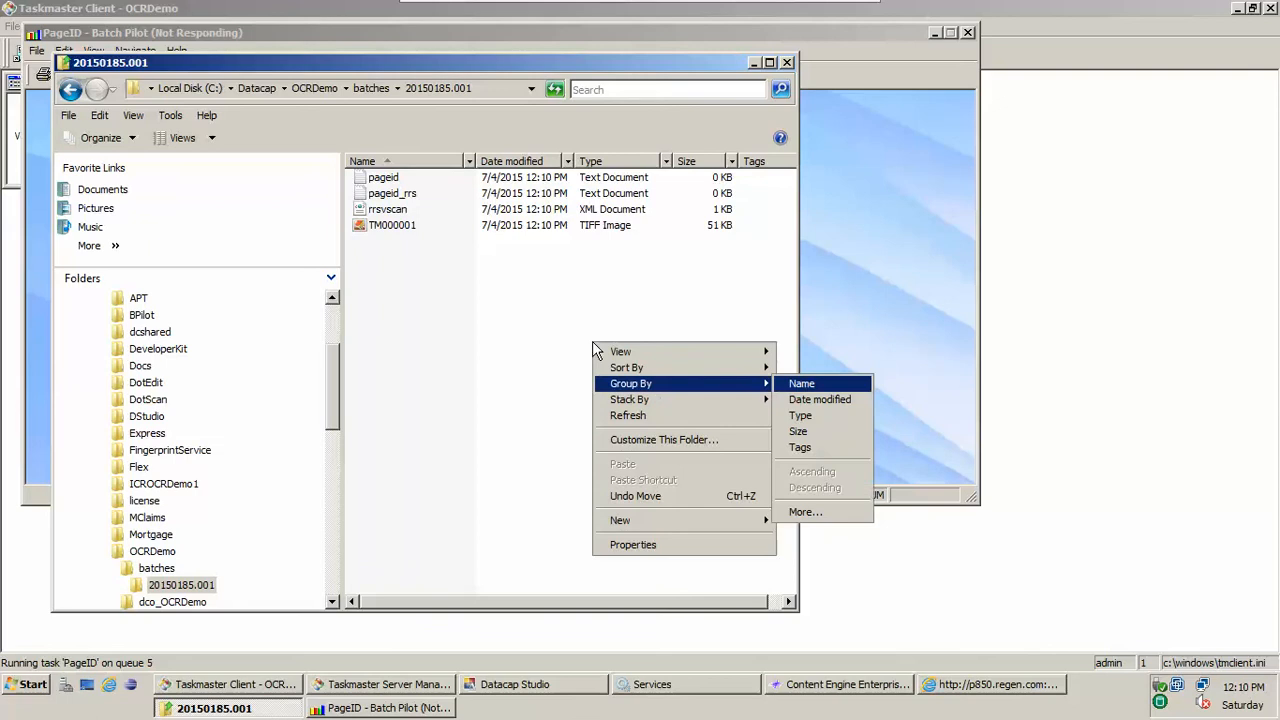
key("Down")
key("Down")
key("Return")
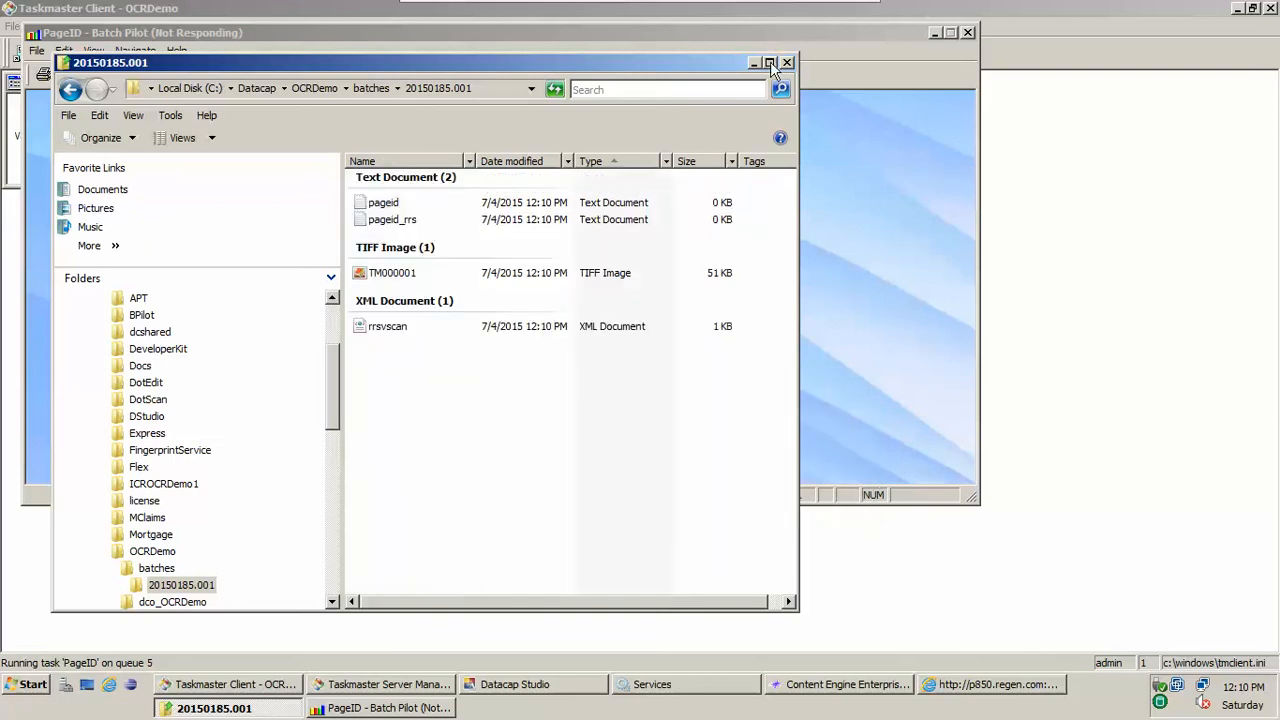
left_click(770, 63)
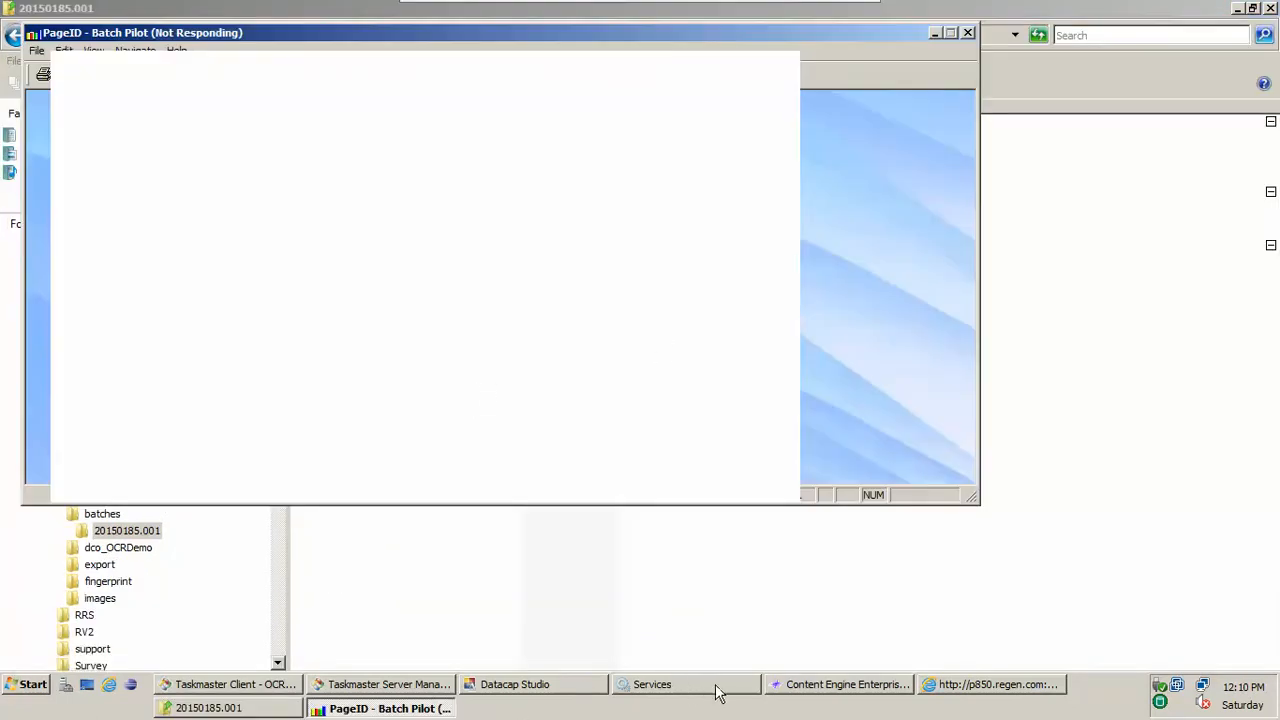
Step: Close the Services and Internet Explorer windows from the taskbar
left_click(652, 684)
right_click(718, 686)
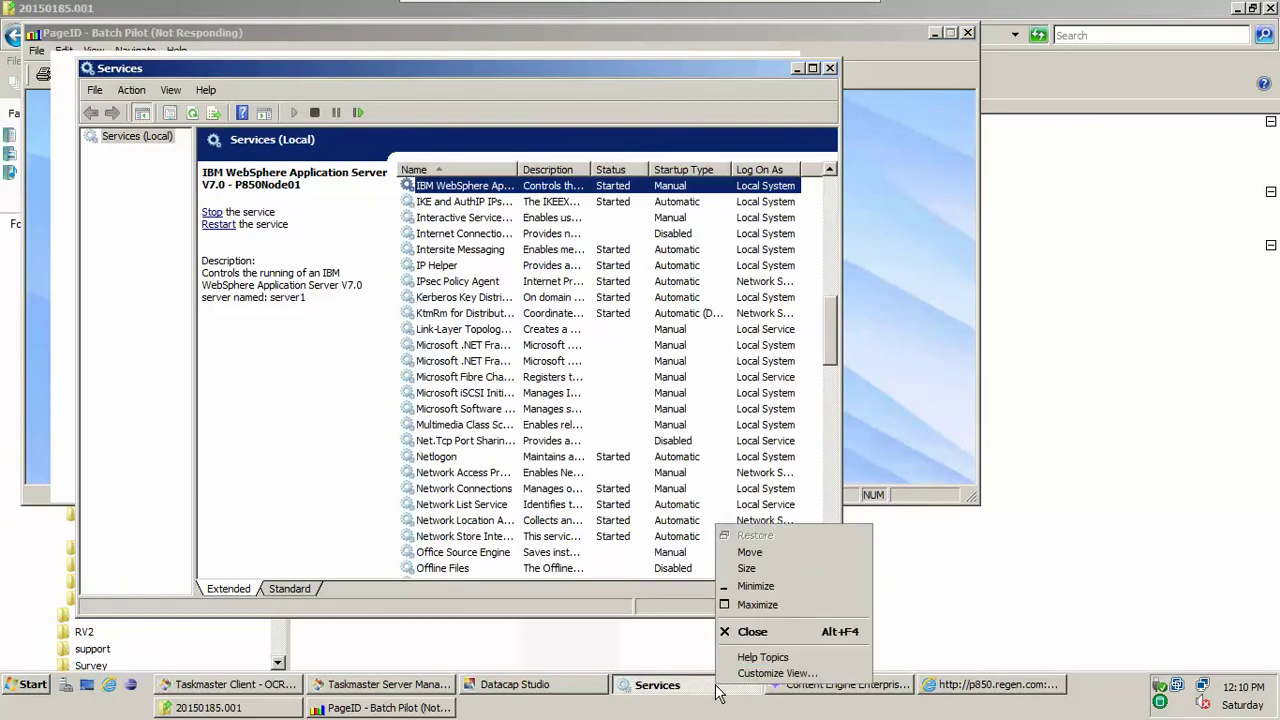
left_click(772, 632)
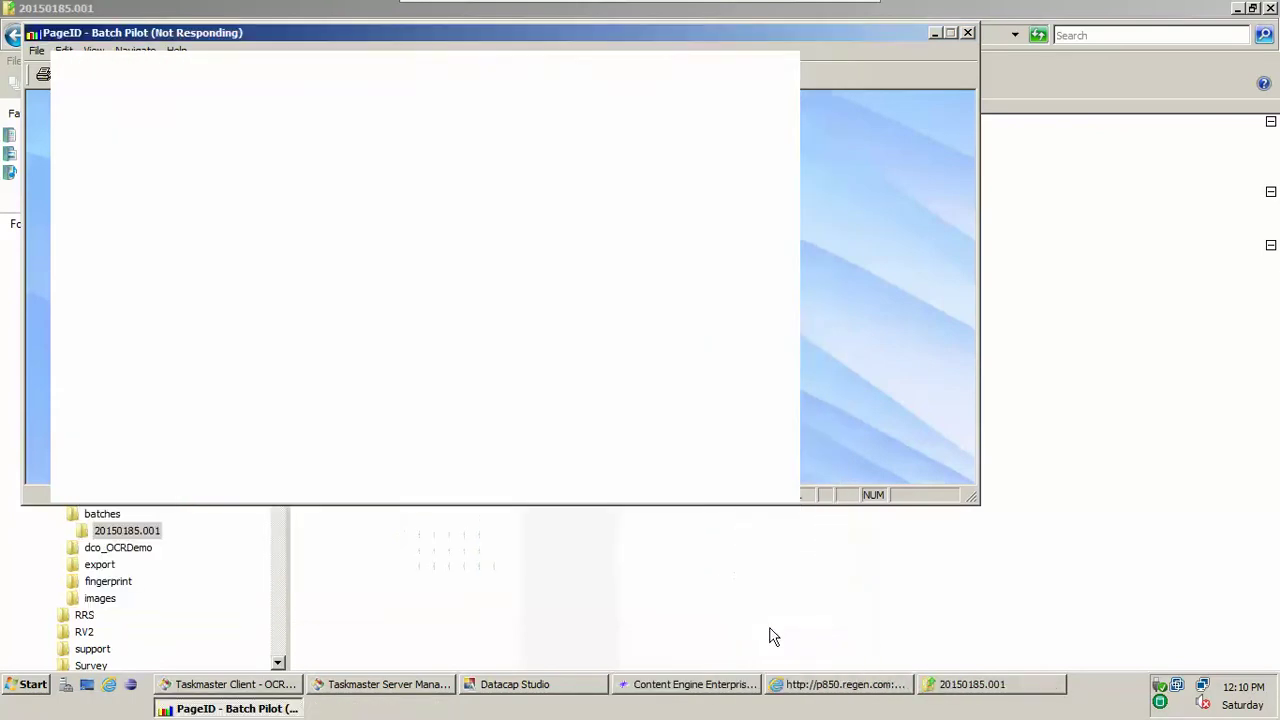
left_click(845, 684)
right_click(845, 684)
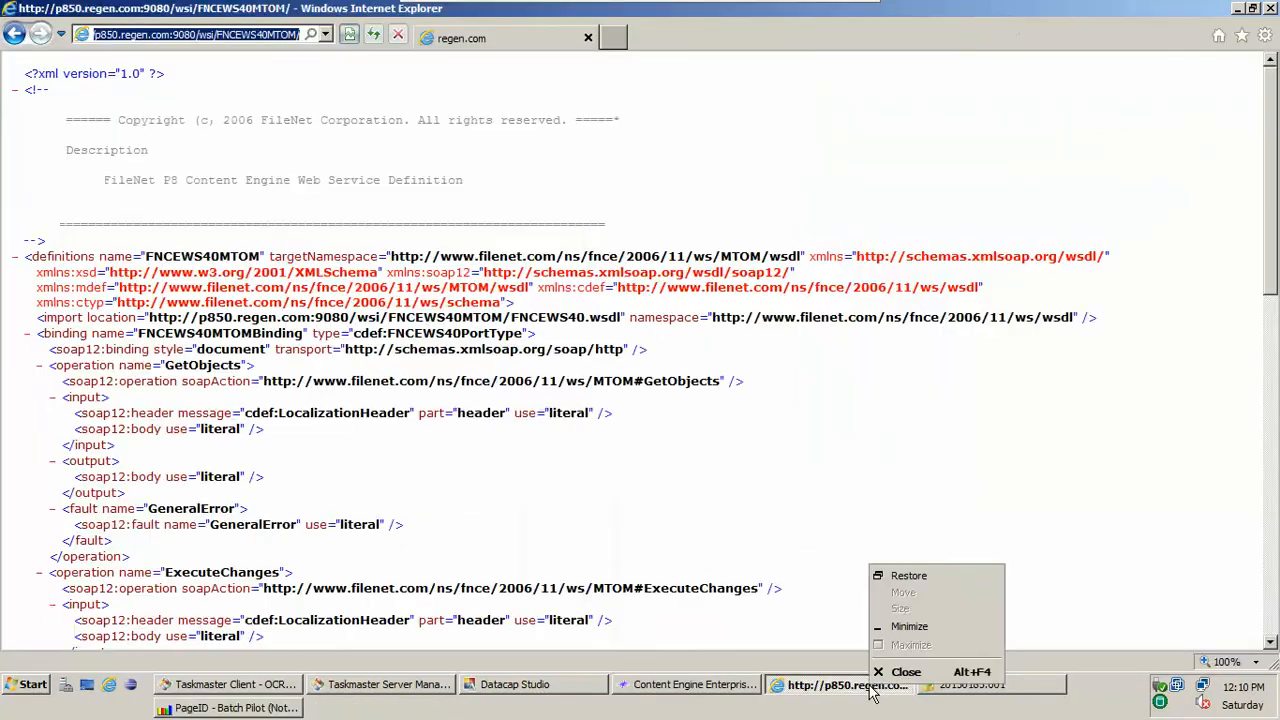
left_click(893, 673)
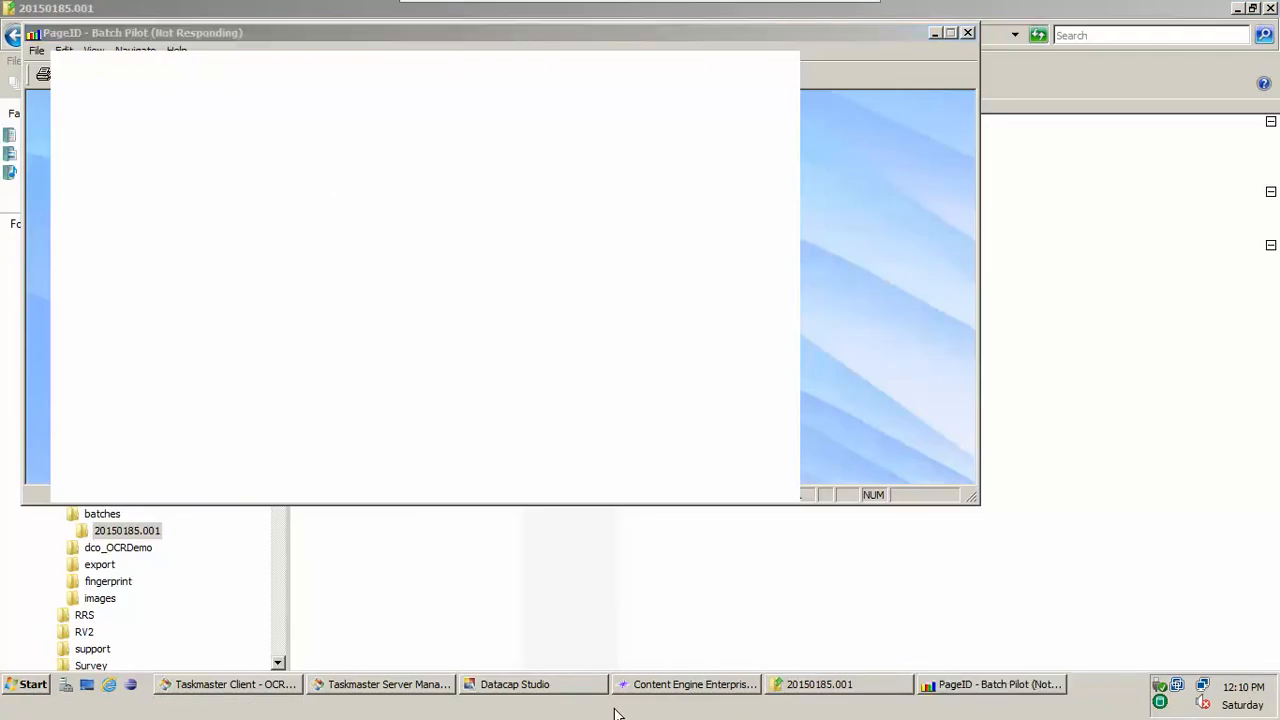
Step: Check the Taskmaster server status and batch folder while watching PageID progress
left_click(522, 684)
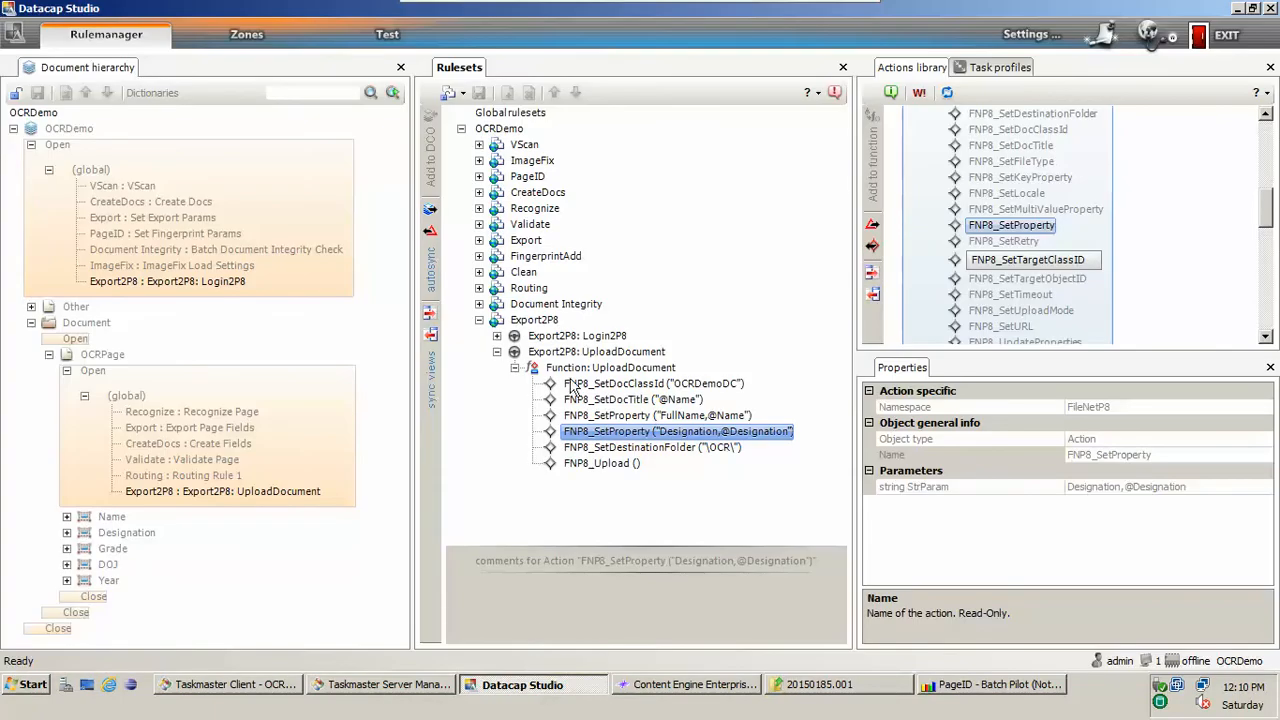
left_click(548, 684)
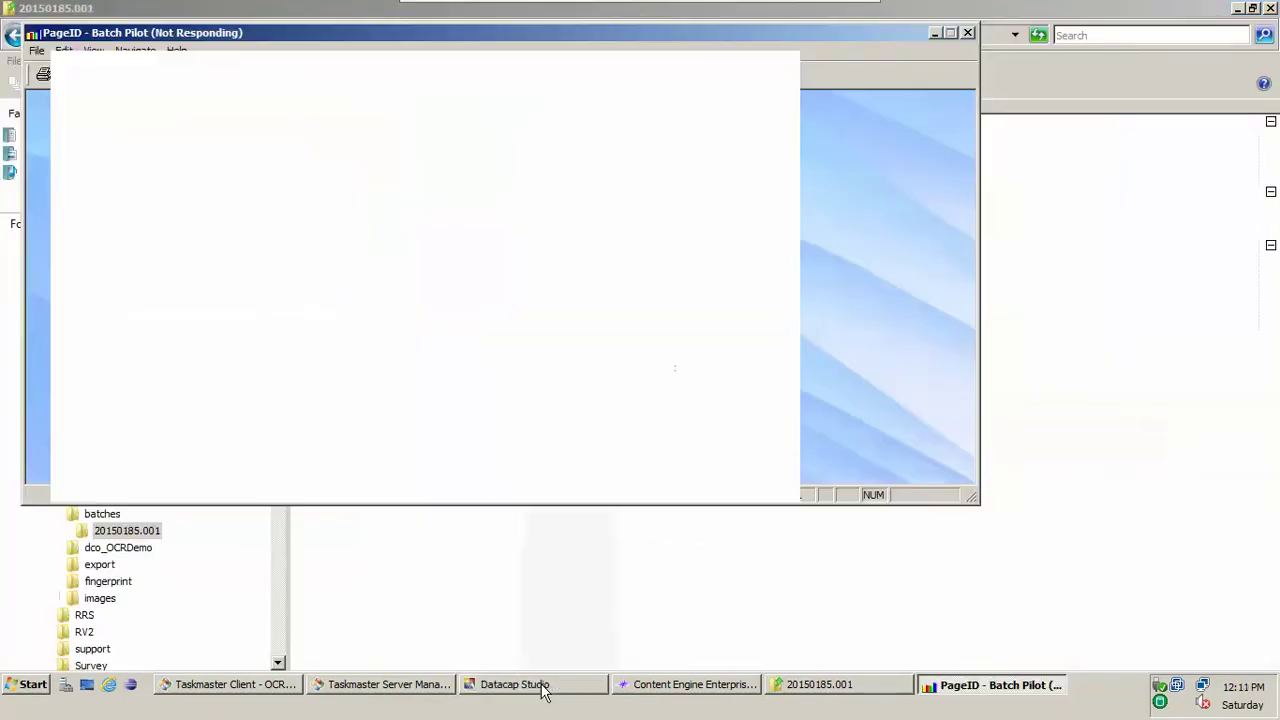
left_click(370, 686)
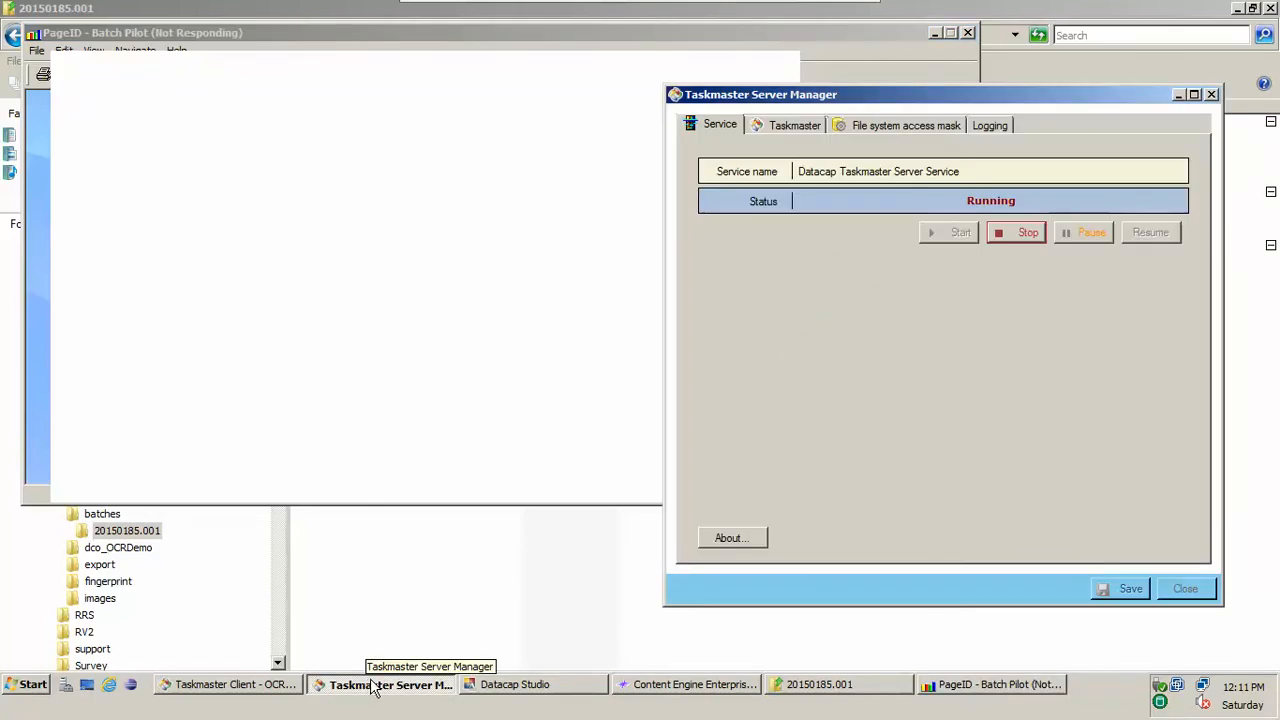
left_click(375, 688)
left_click(248, 686)
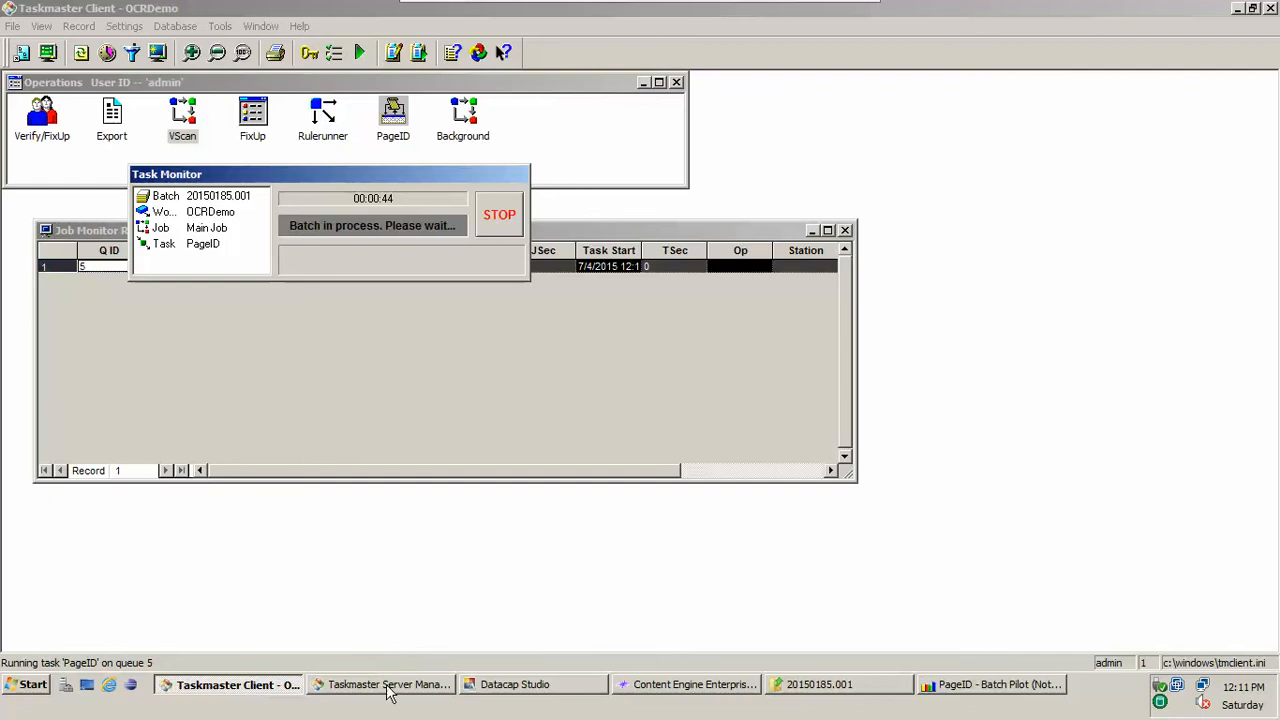
left_click(795, 689)
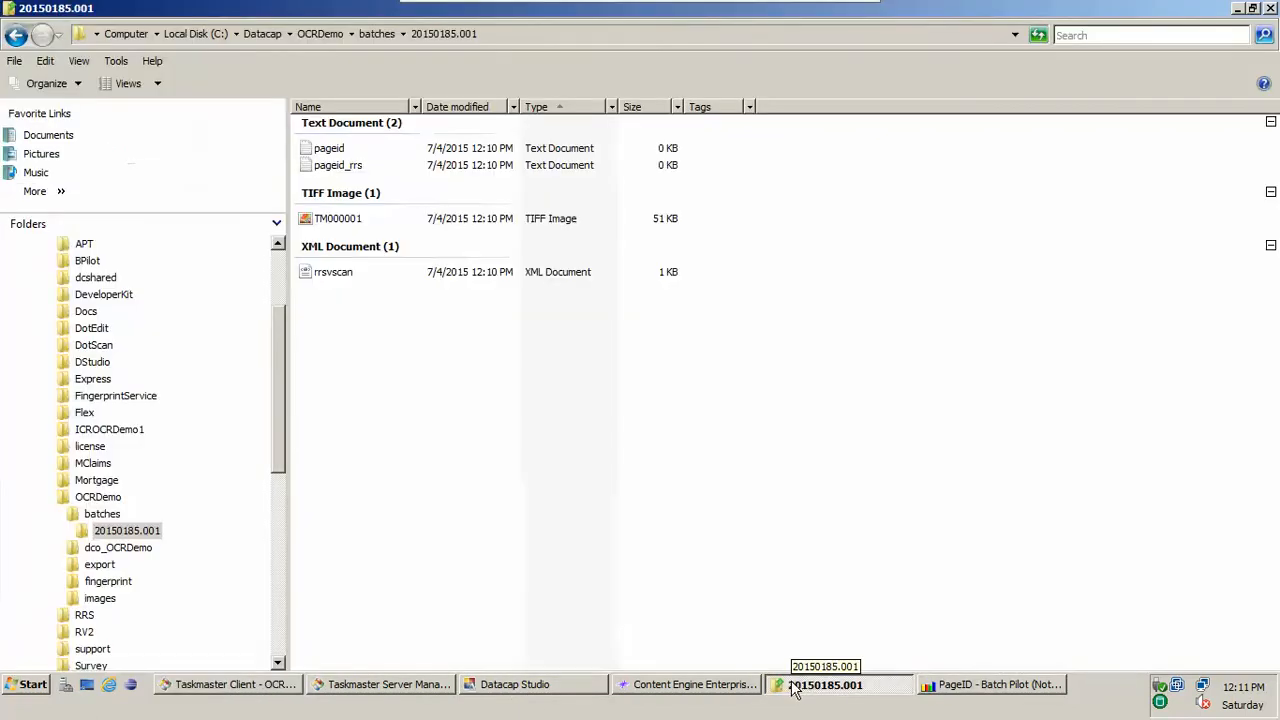
left_click(797, 689)
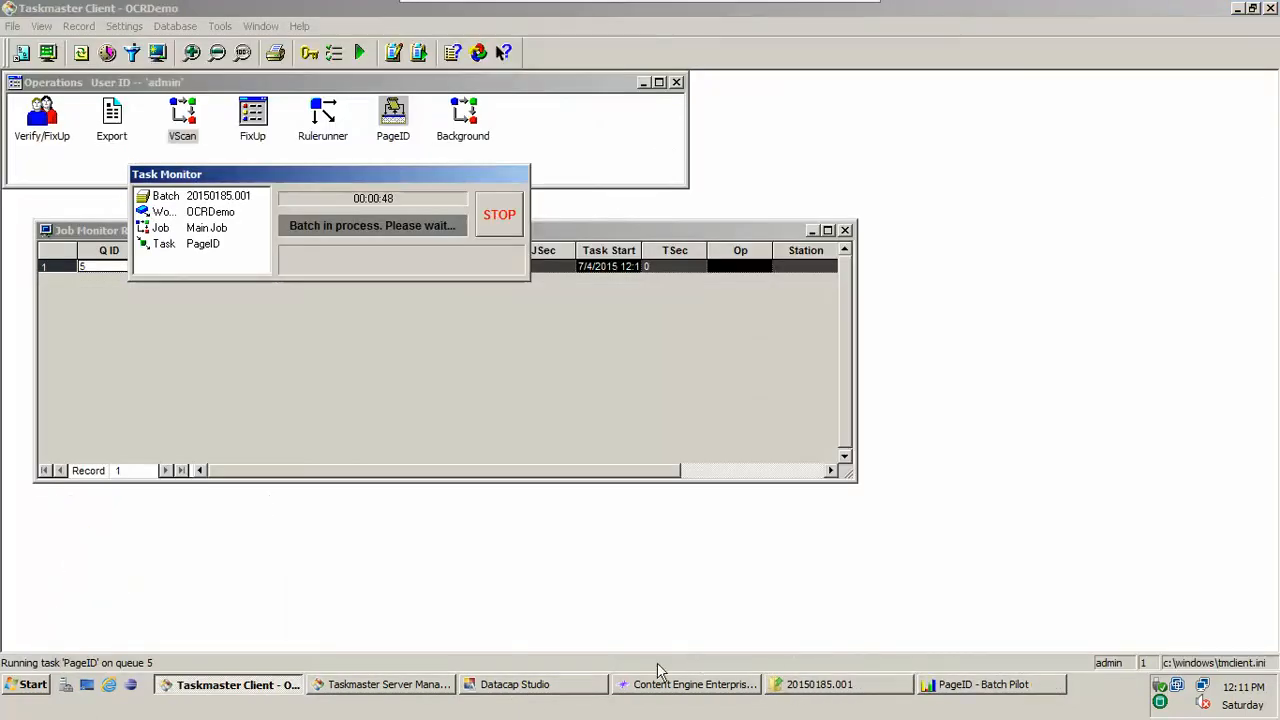
Step: Glance at the Export2P8 ruleset and Zones view, then OK the PageID Task Finished dialog
left_click(528, 684)
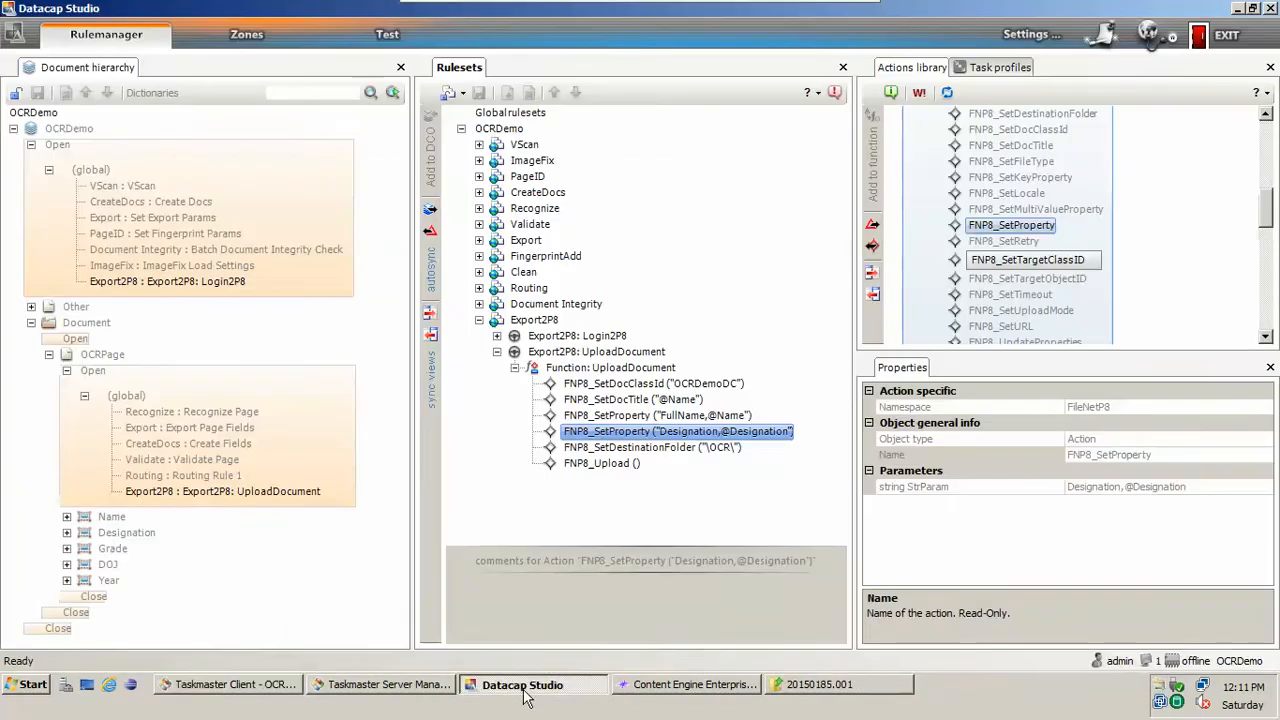
left_click(534, 319)
double_click(534, 319)
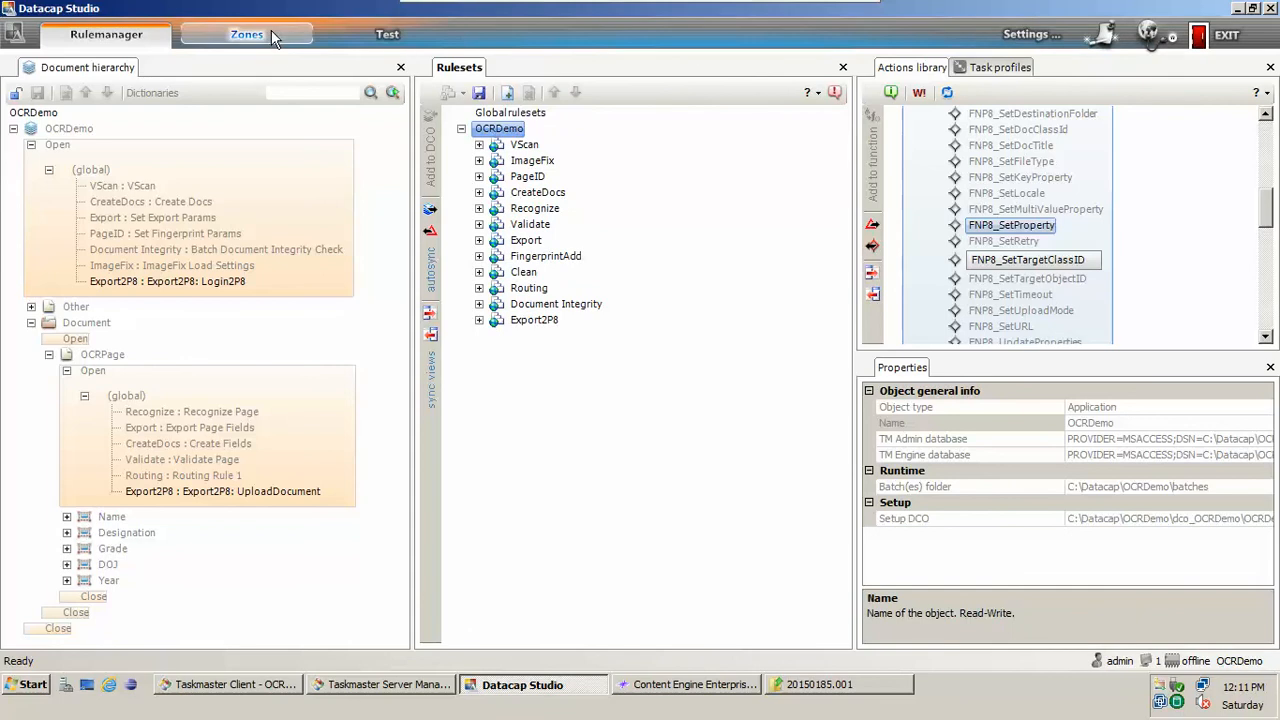
left_click(246, 34)
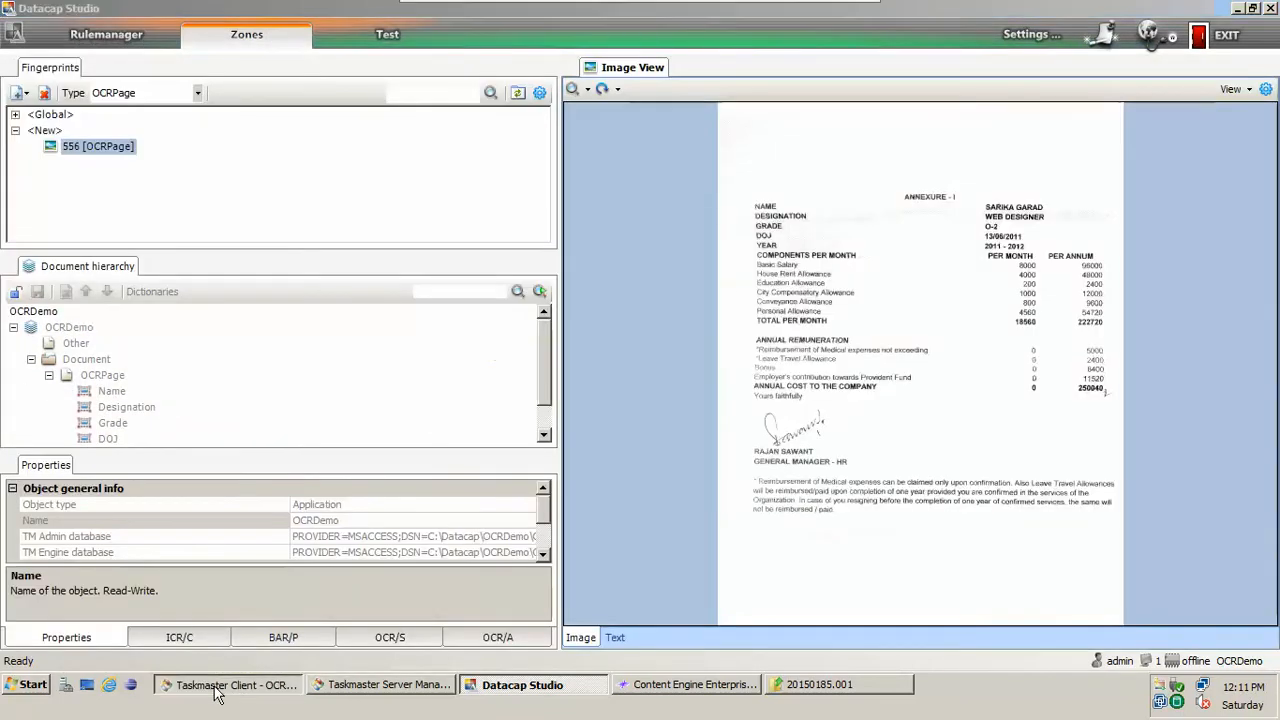
left_click(218, 684)
left_click(590, 460)
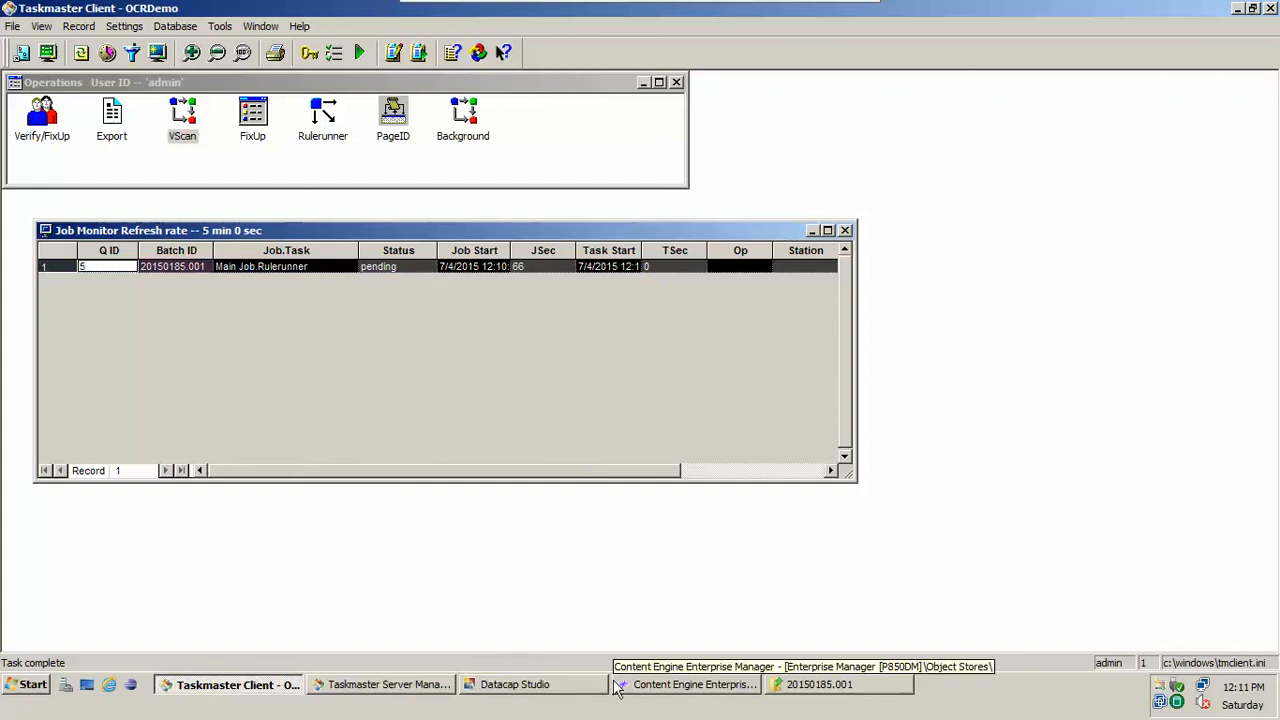
Step: Open PageID.xml in the browser and confirm TM000001 is an OCRPage with Fingerprint Created No
left_click(813, 686)
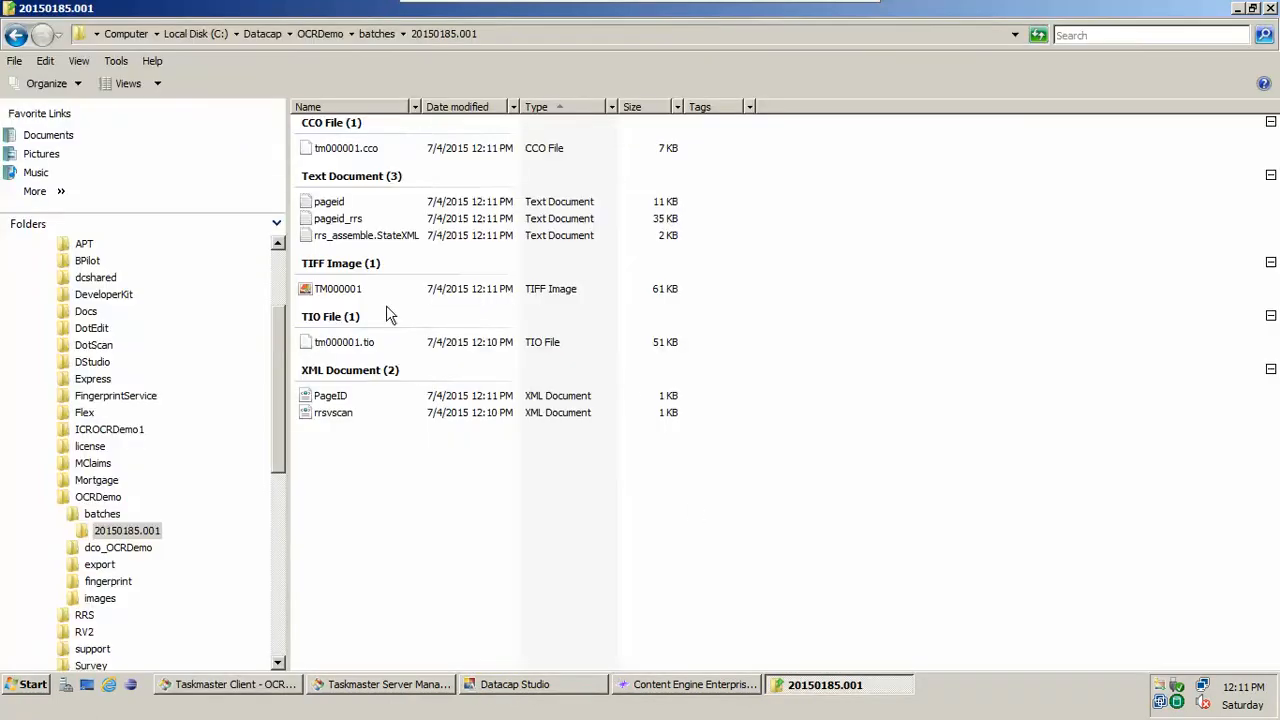
left_click(332, 395)
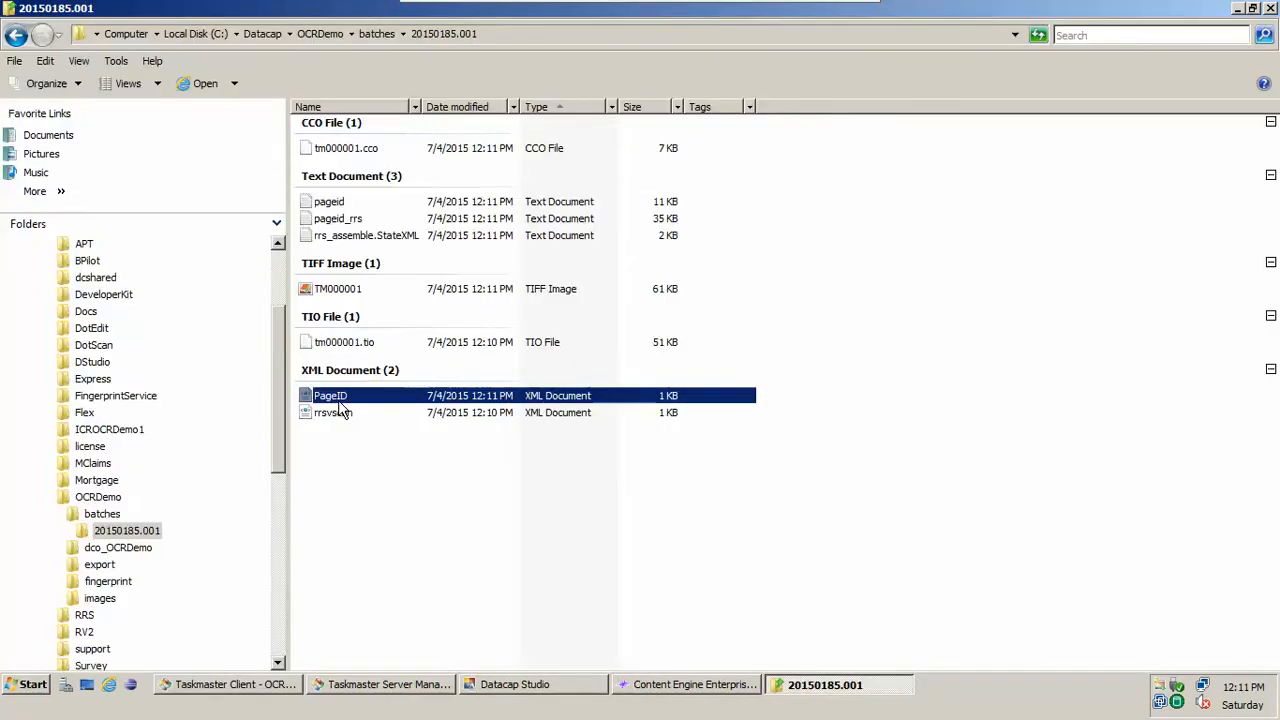
left_click(332, 395)
key("Escape")
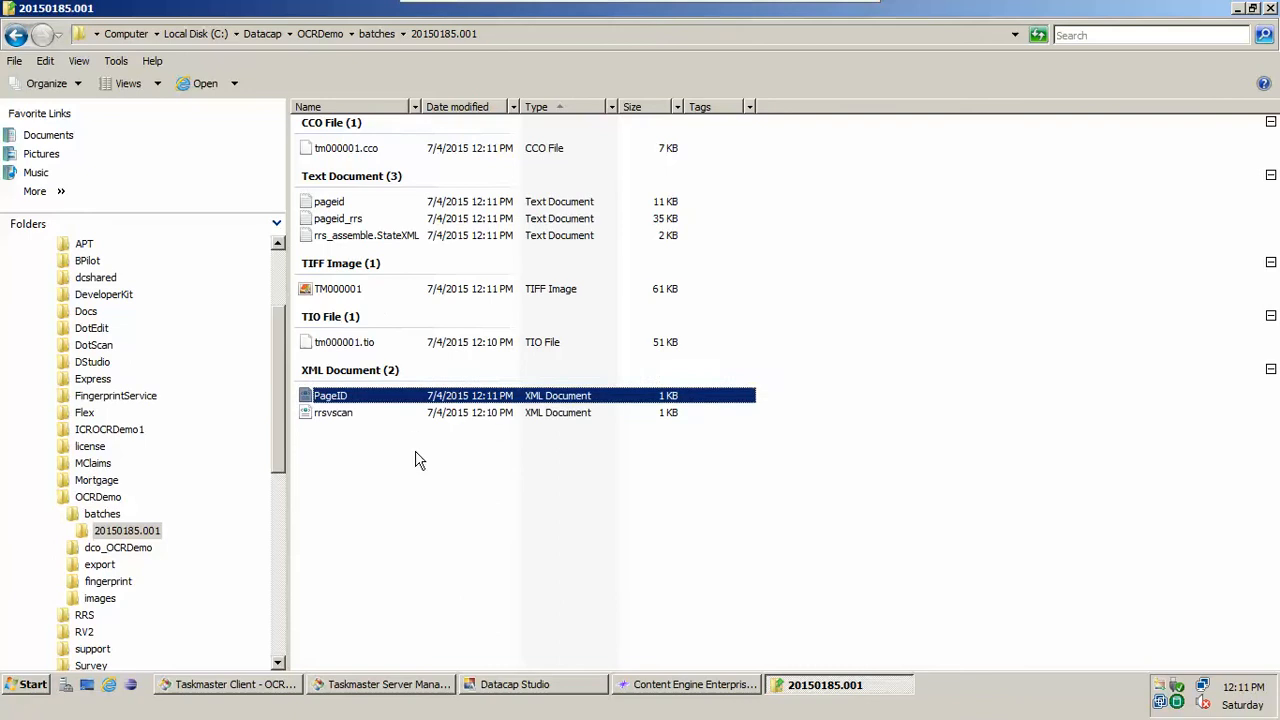
key("Return")
key("Return")
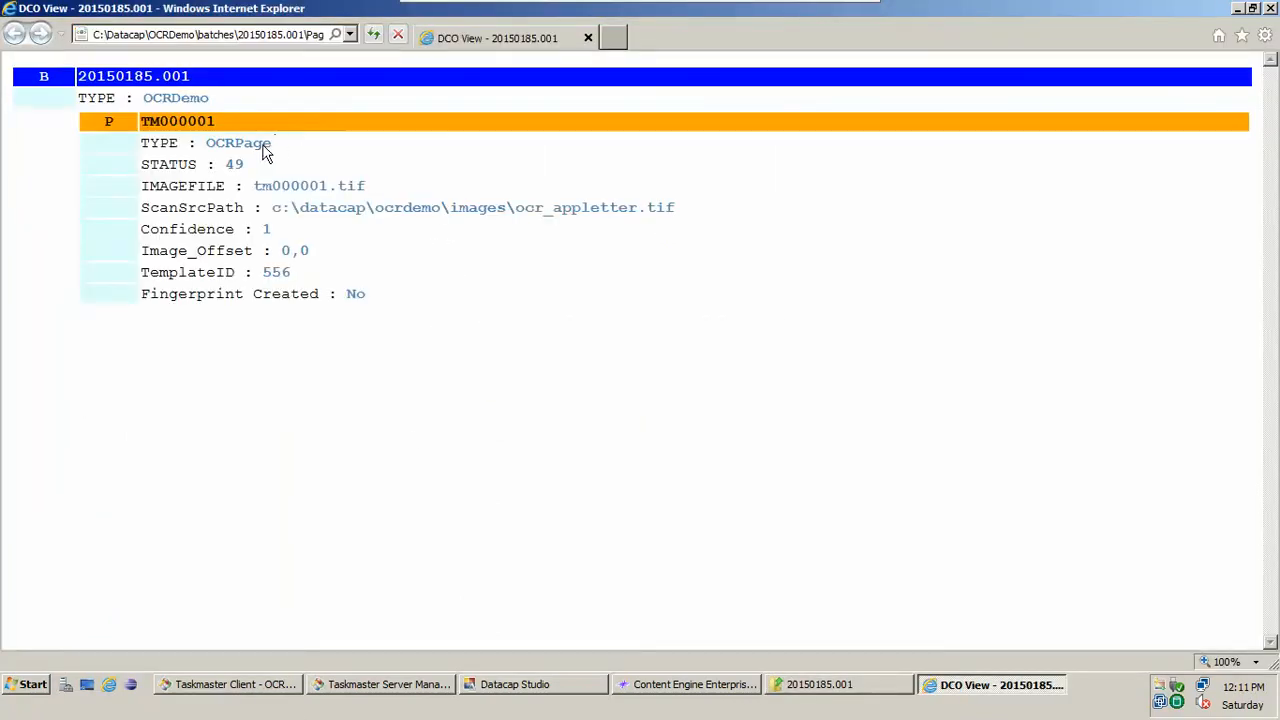
left_click_drag(274, 148, 205, 148)
double_click(352, 294)
key("alt+Tab")
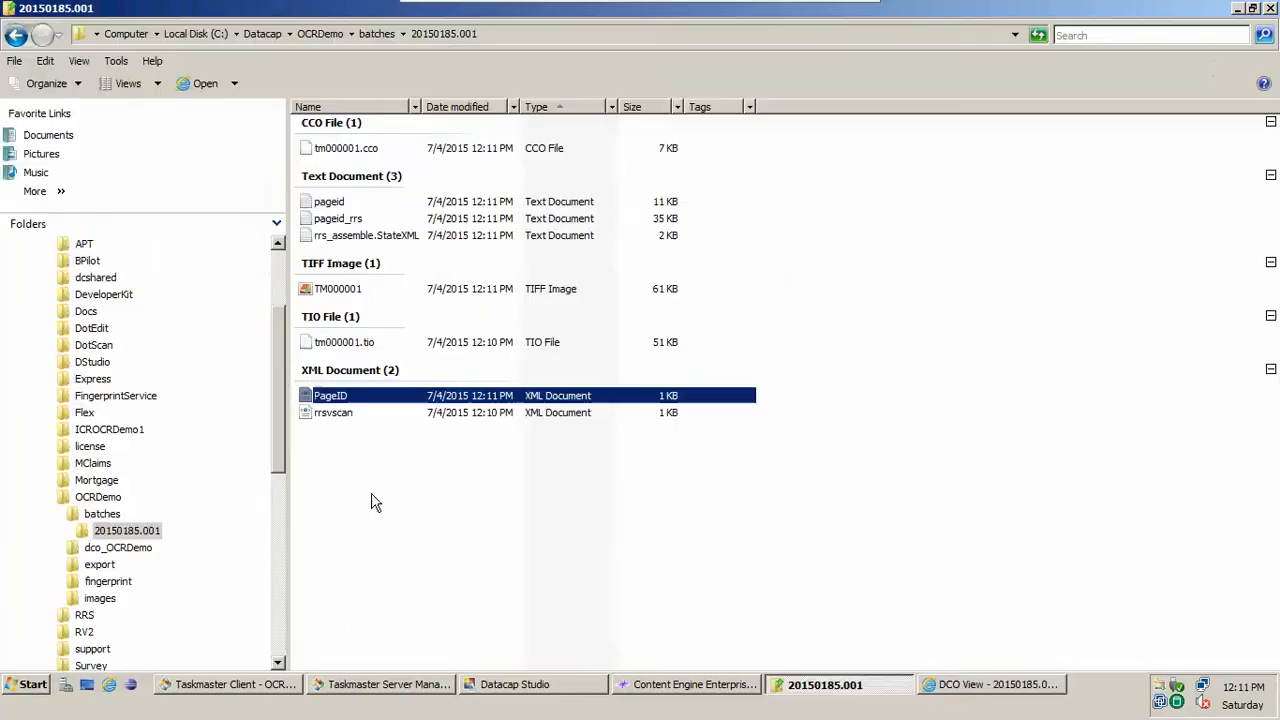
Step: Execute pending batch 20150185.001 through Rulerunner from the job monitor
left_click(235, 684)
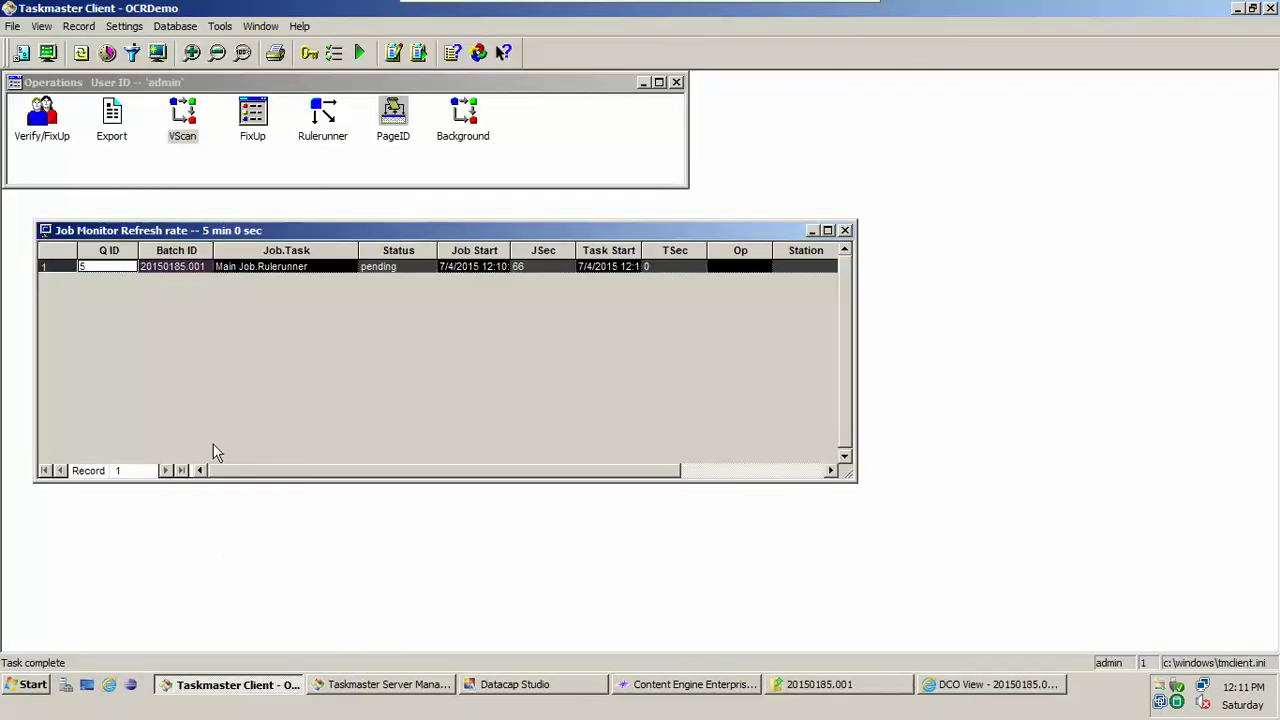
double_click(61, 268)
key("Return")
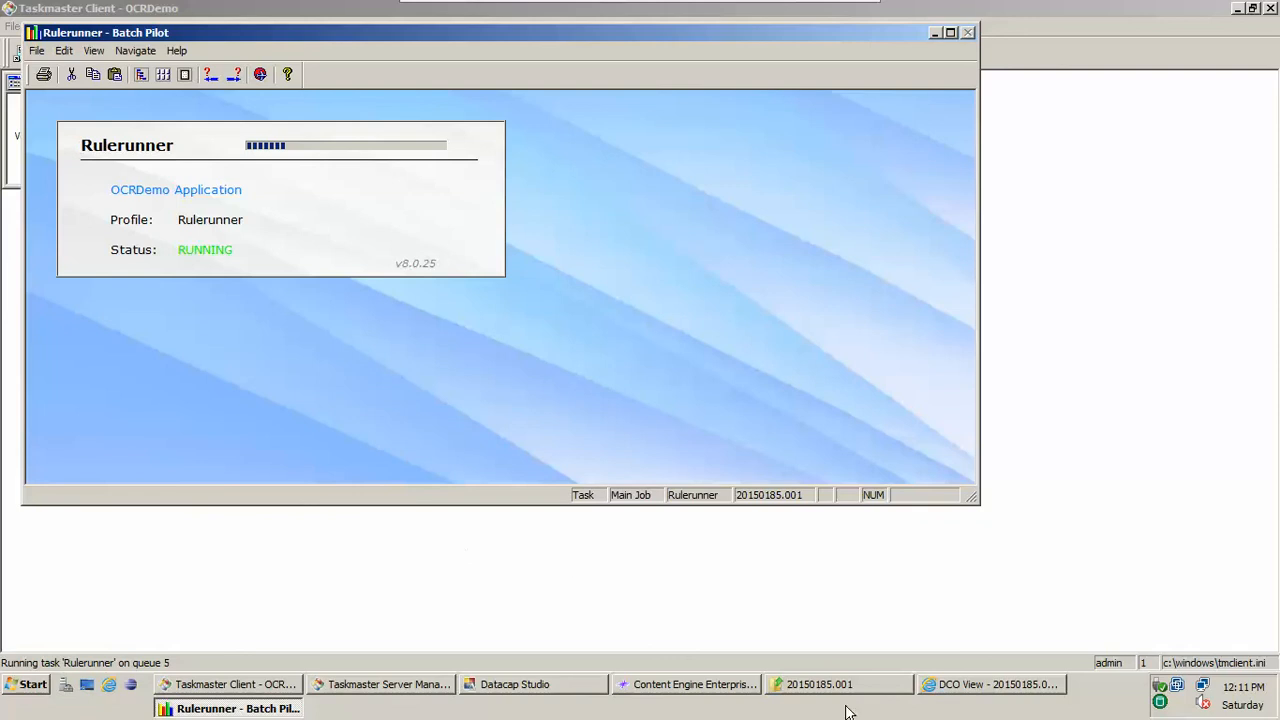
Step: Check the batch folder for new files, then hide it again
left_click(820, 684)
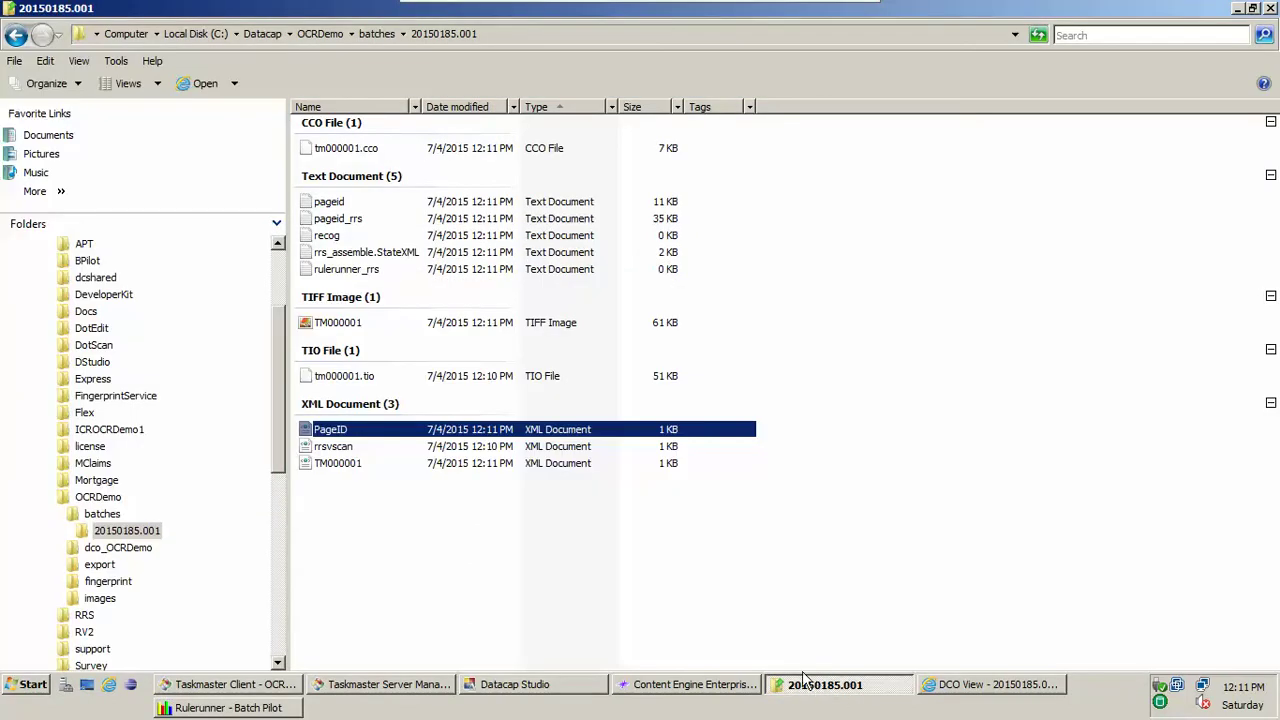
left_click(751, 578)
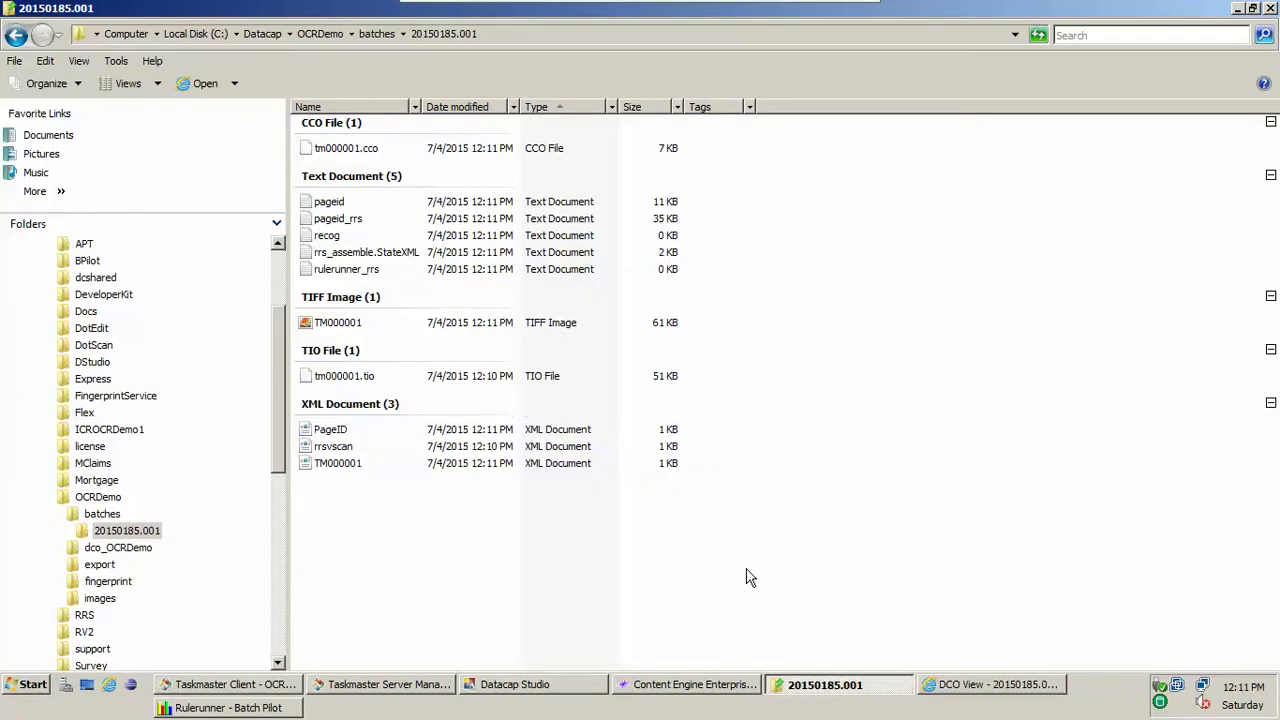
left_click(805, 686)
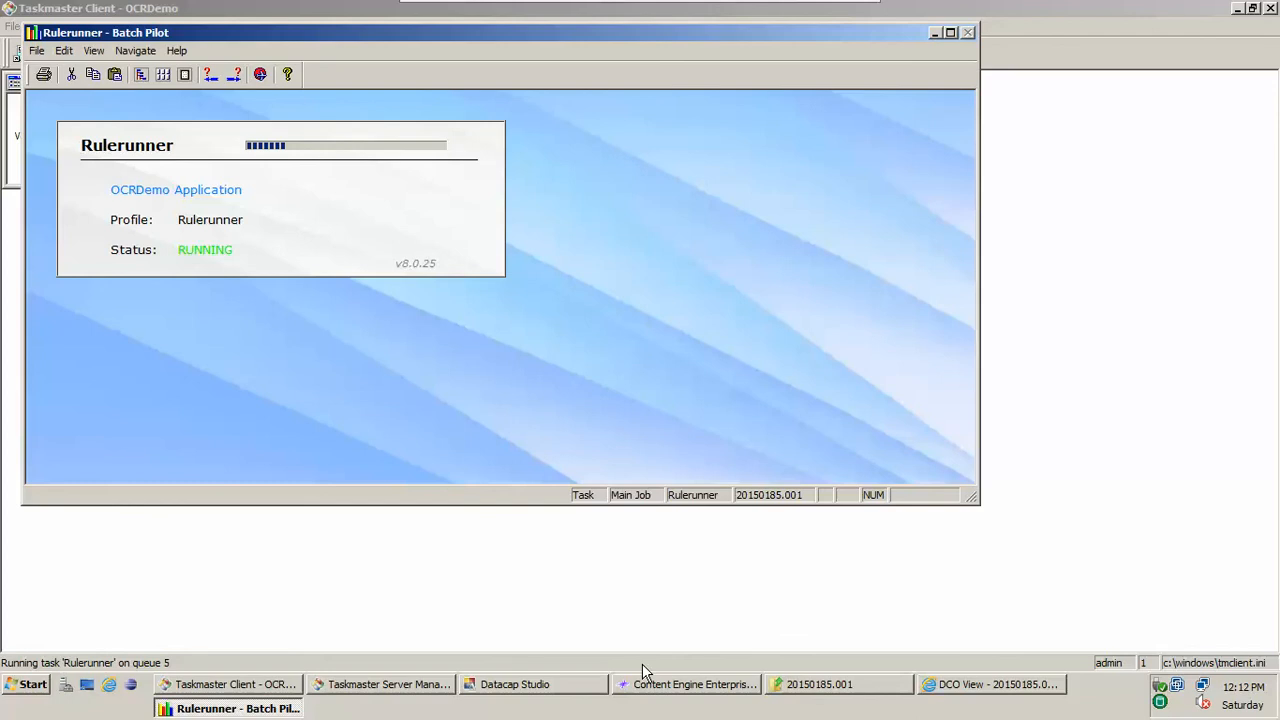
Step: In Rulemanager select Export2P8 and expand the Export task profile
left_click(522, 684)
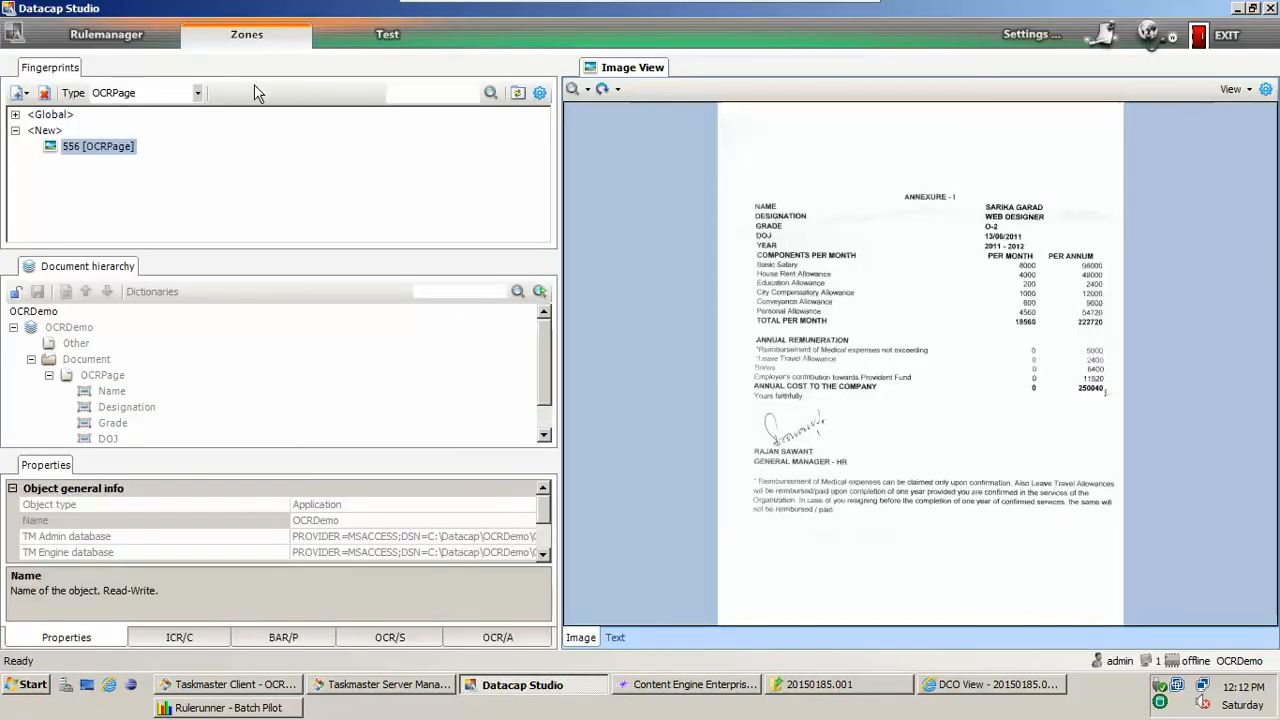
left_click(107, 34)
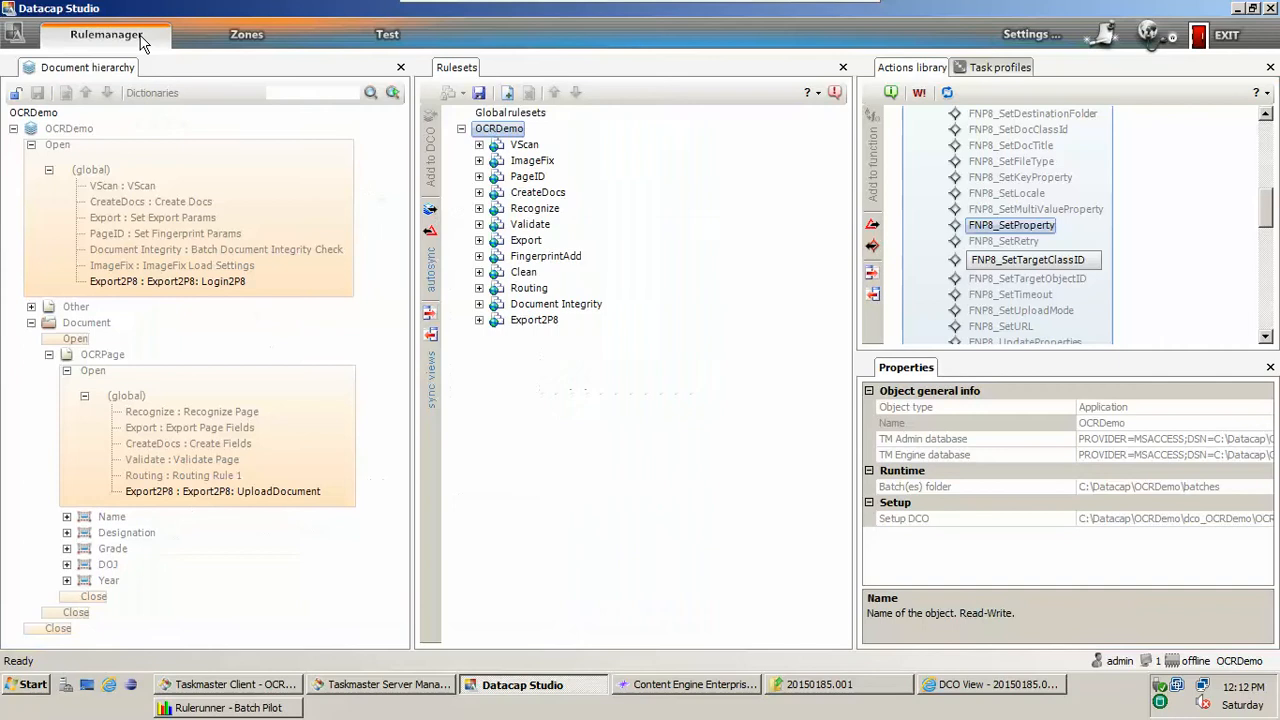
left_click(534, 320)
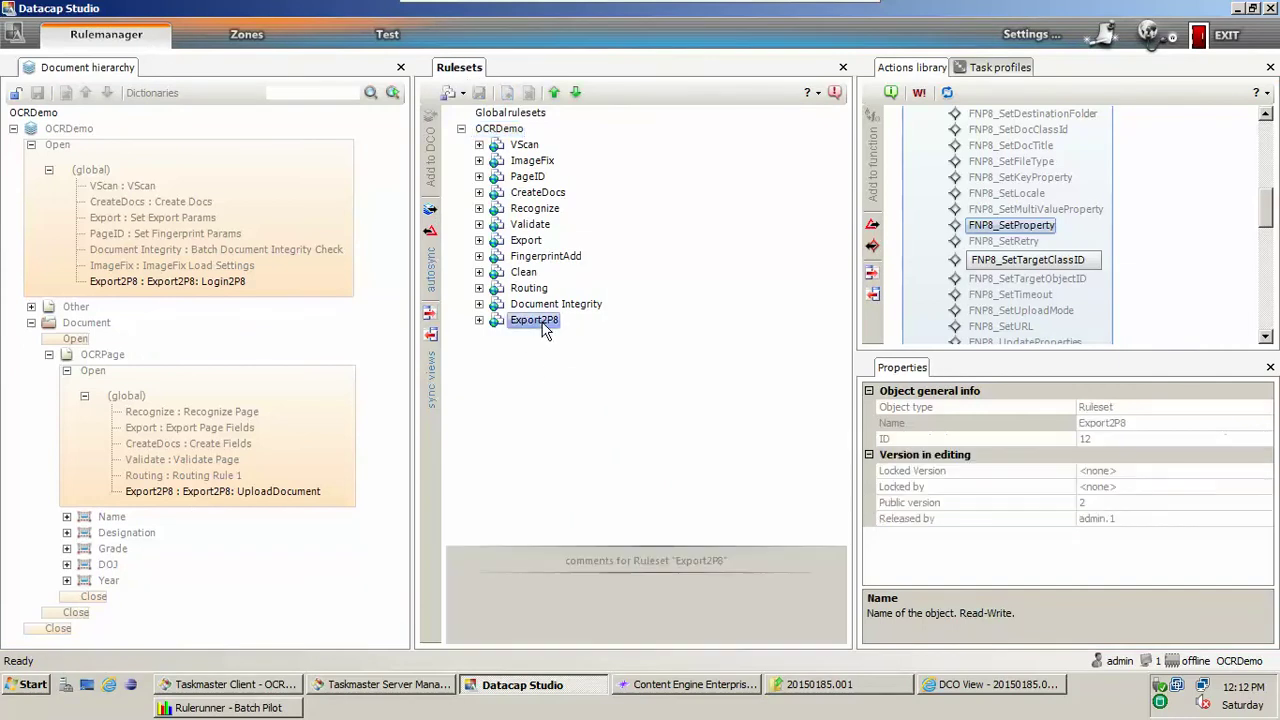
left_click(983, 70)
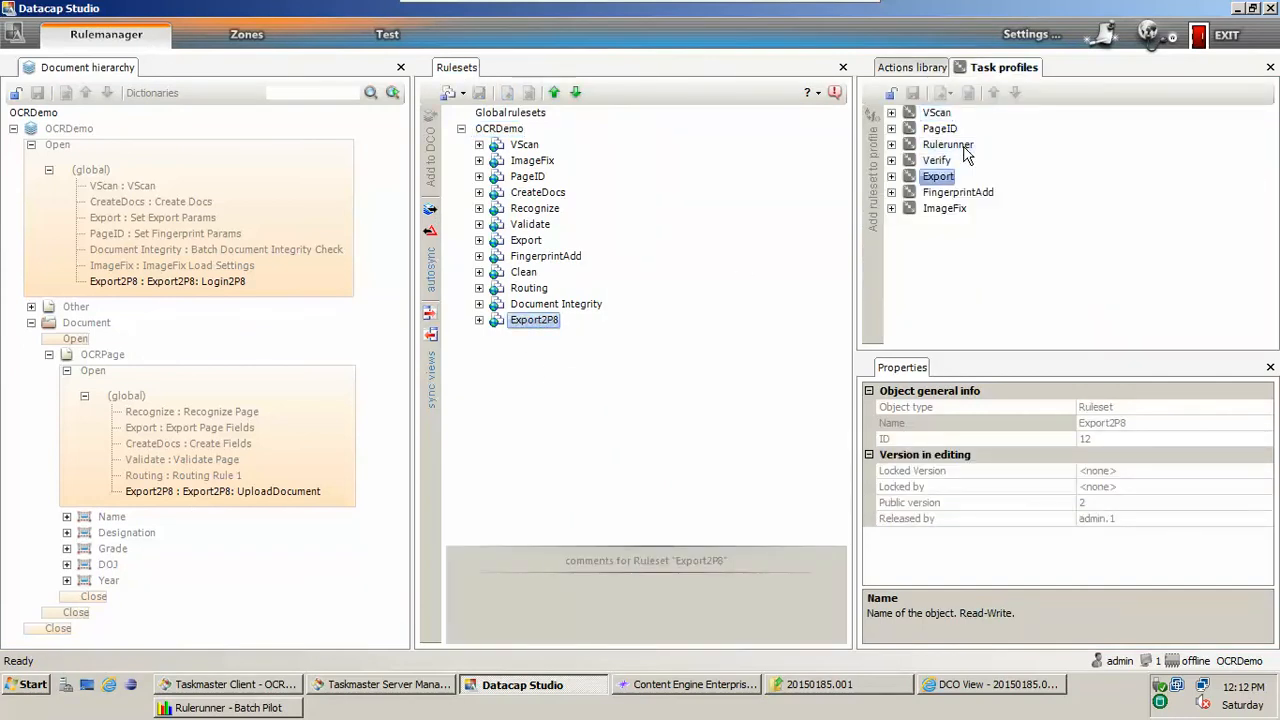
key("Right")
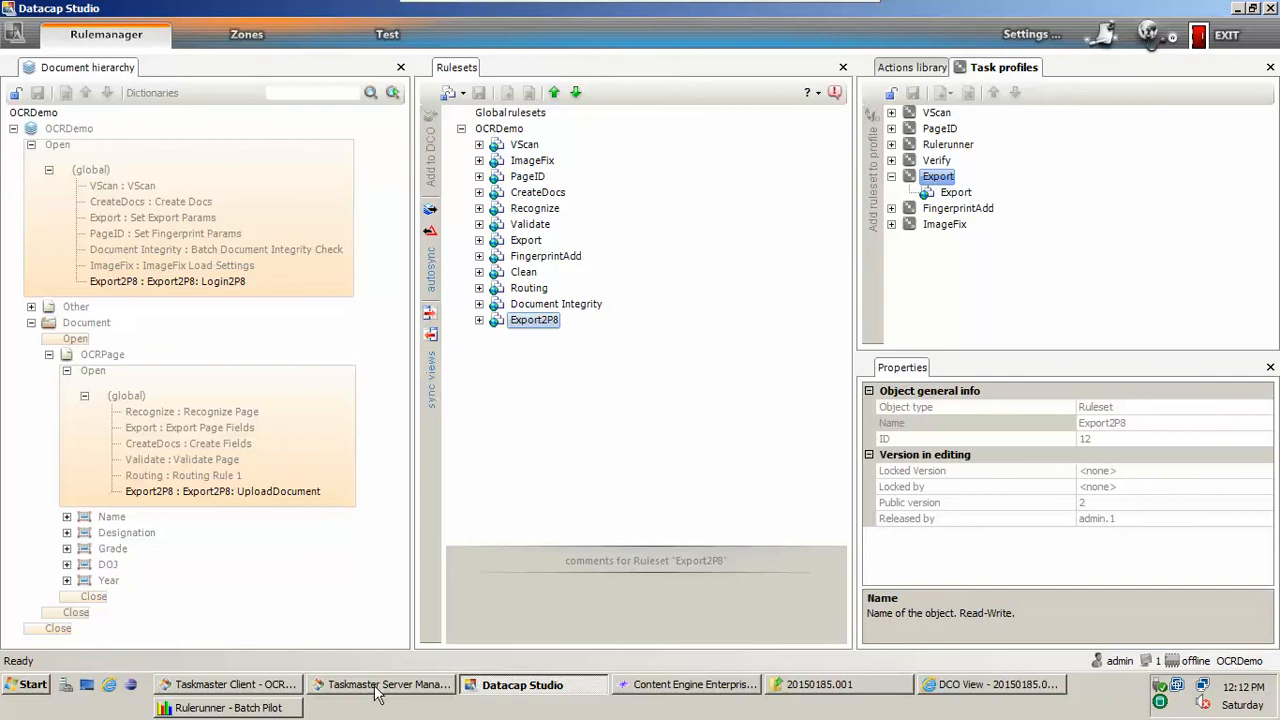
Step: Unlock the task profiles, add Export2P8 to Export, and lock them again
left_click(891, 93)
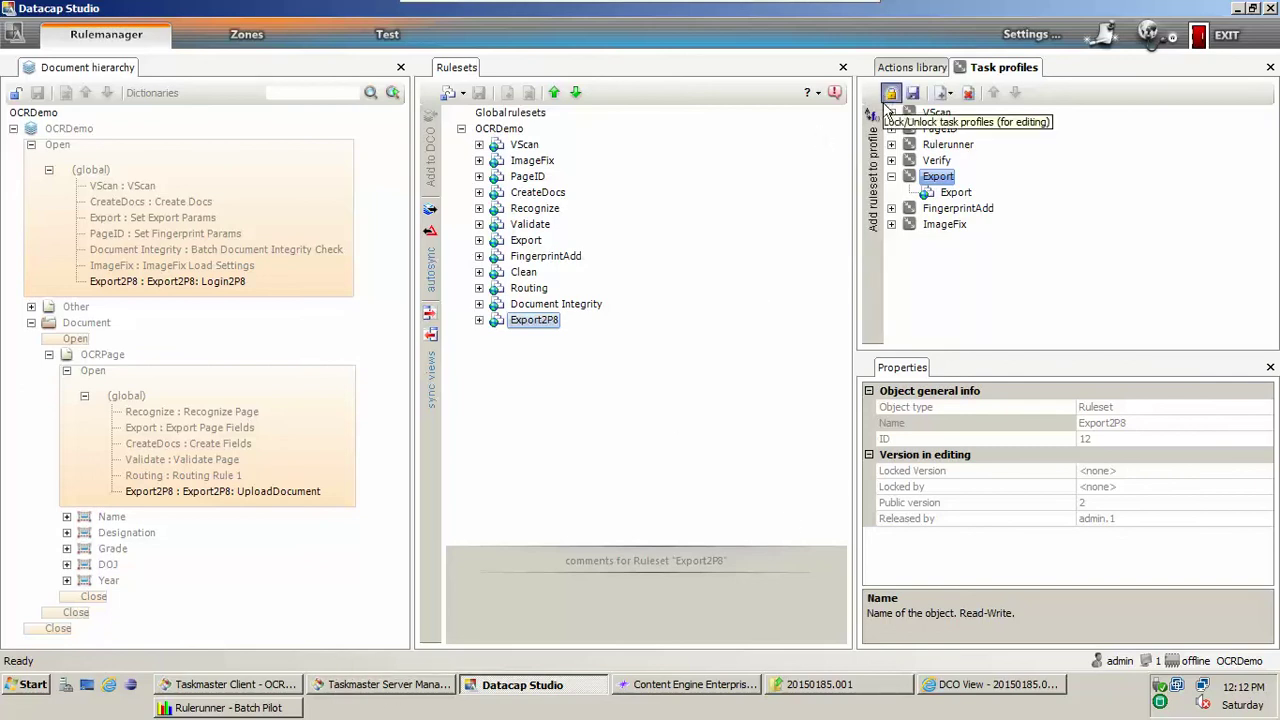
left_click(872, 175)
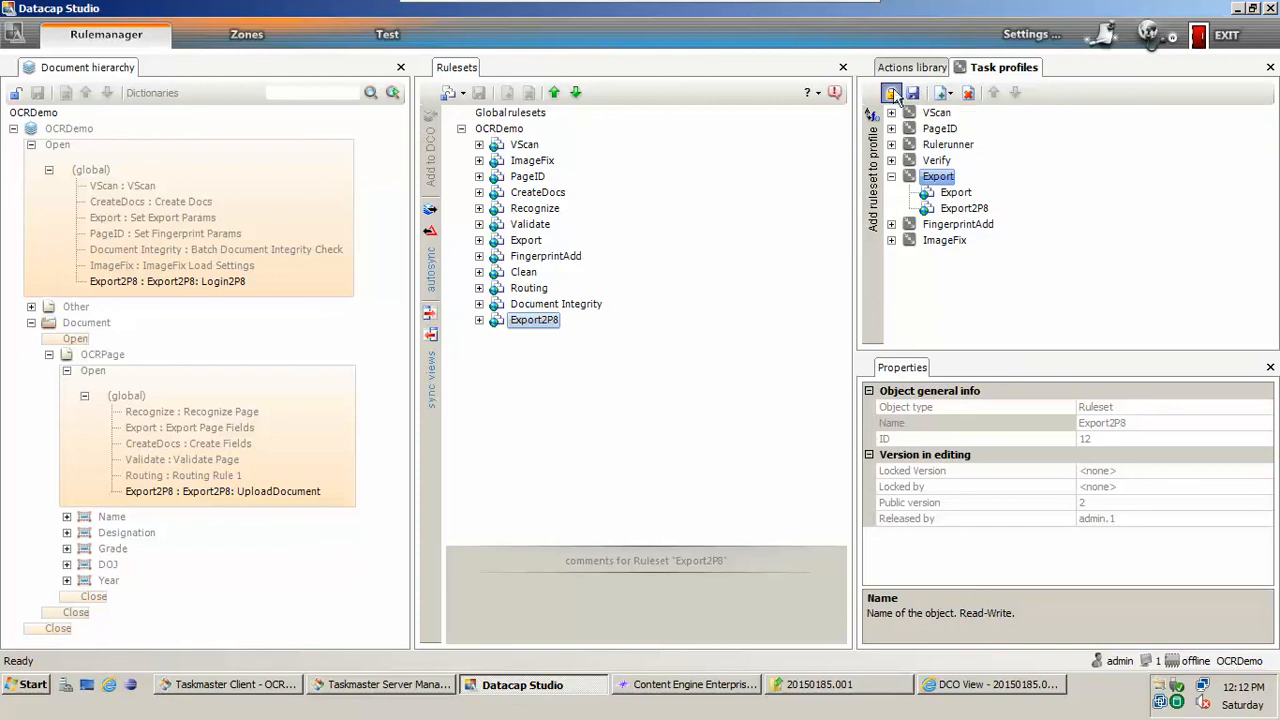
left_click(891, 94)
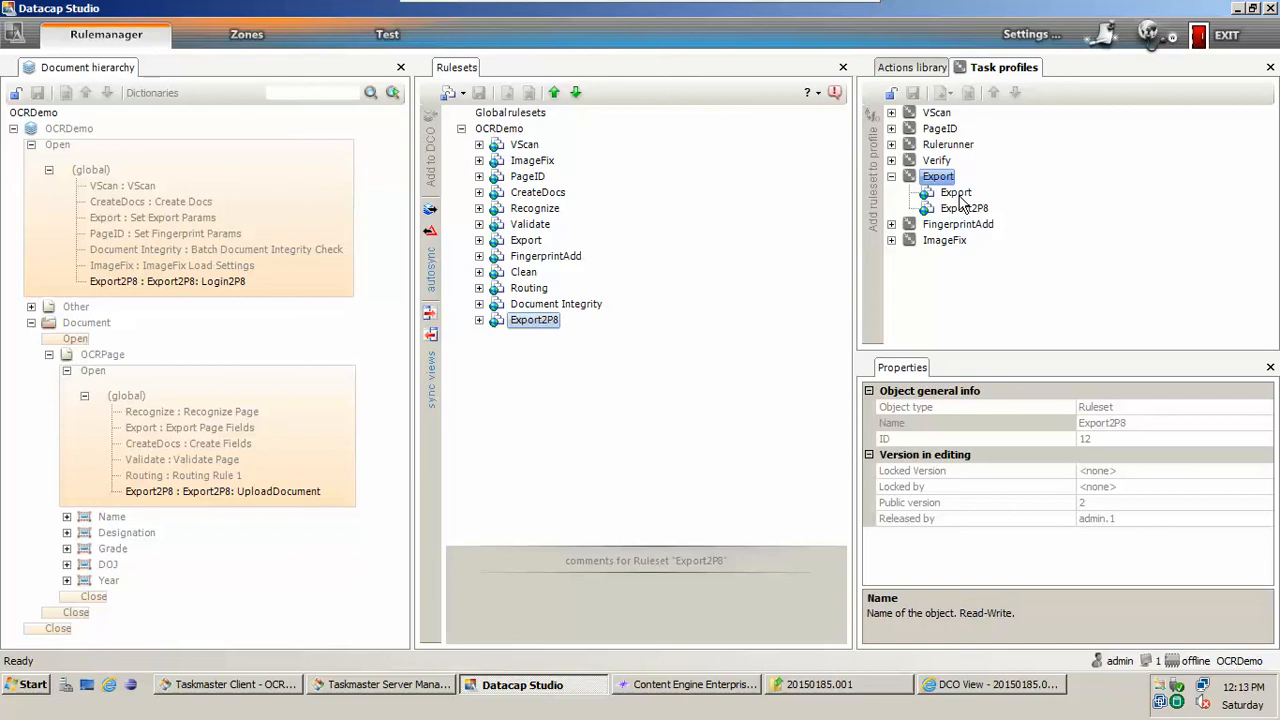
left_click(233, 690)
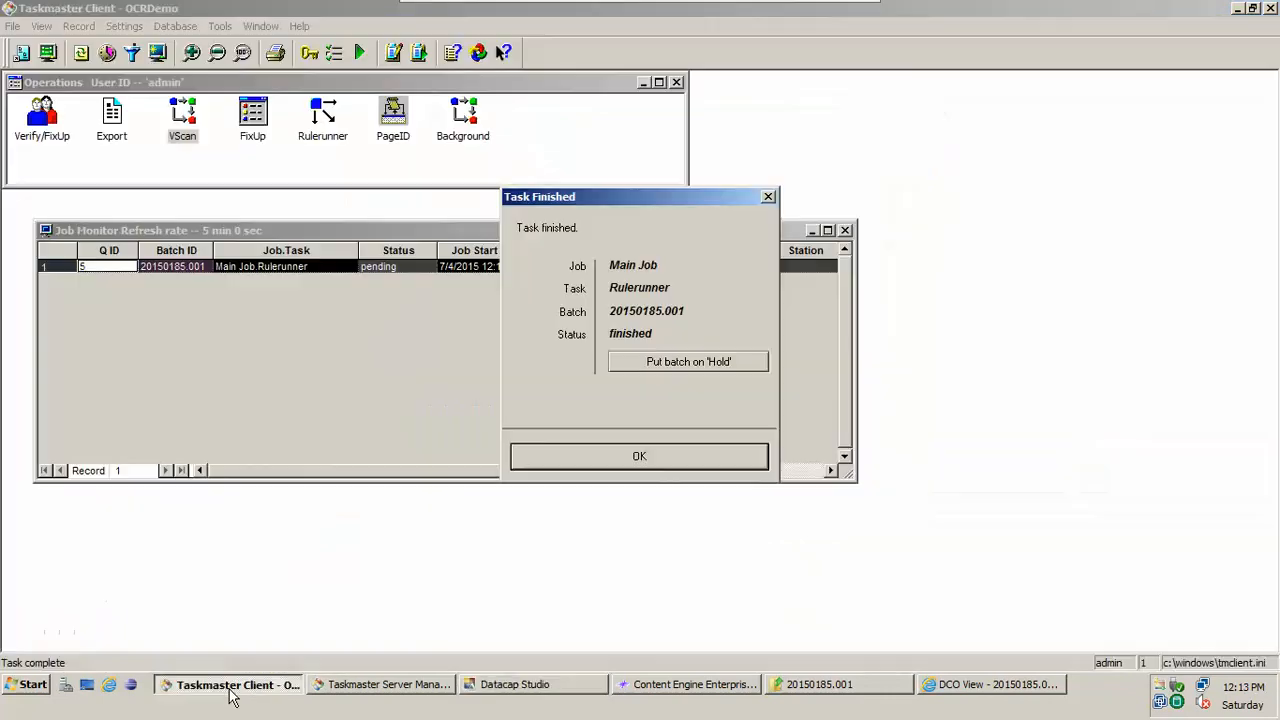
left_click(558, 462)
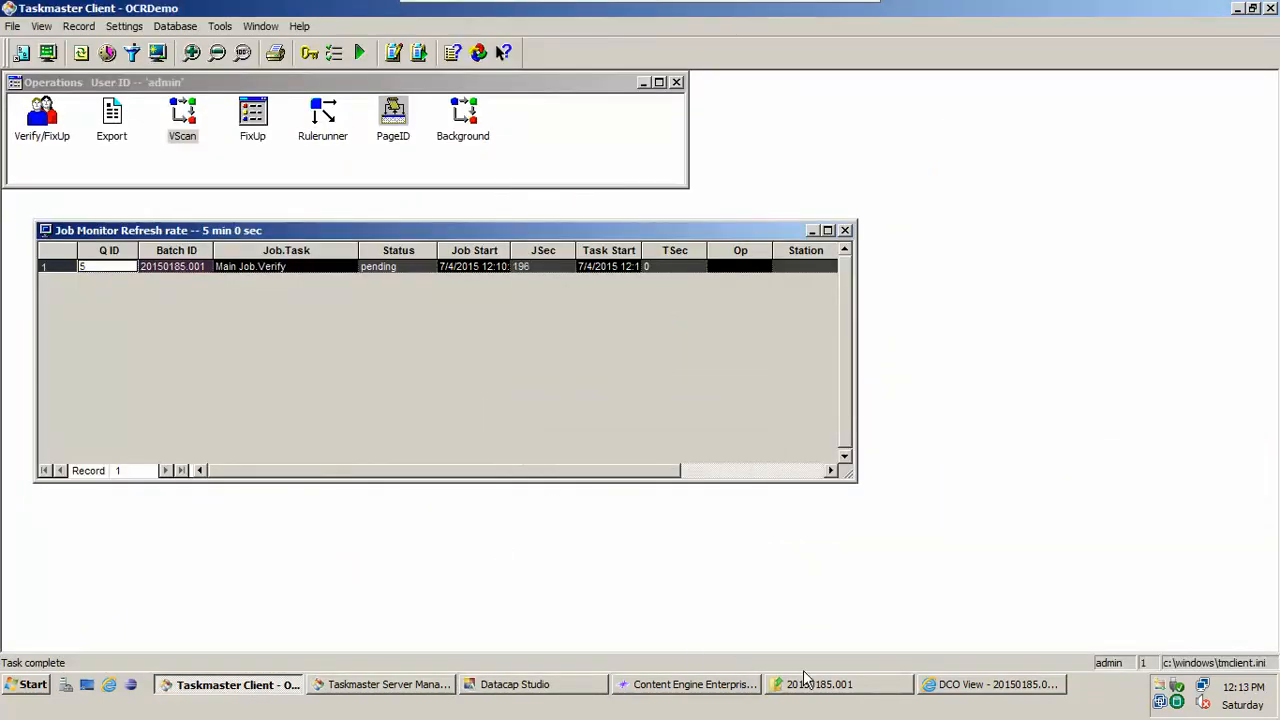
left_click(833, 695)
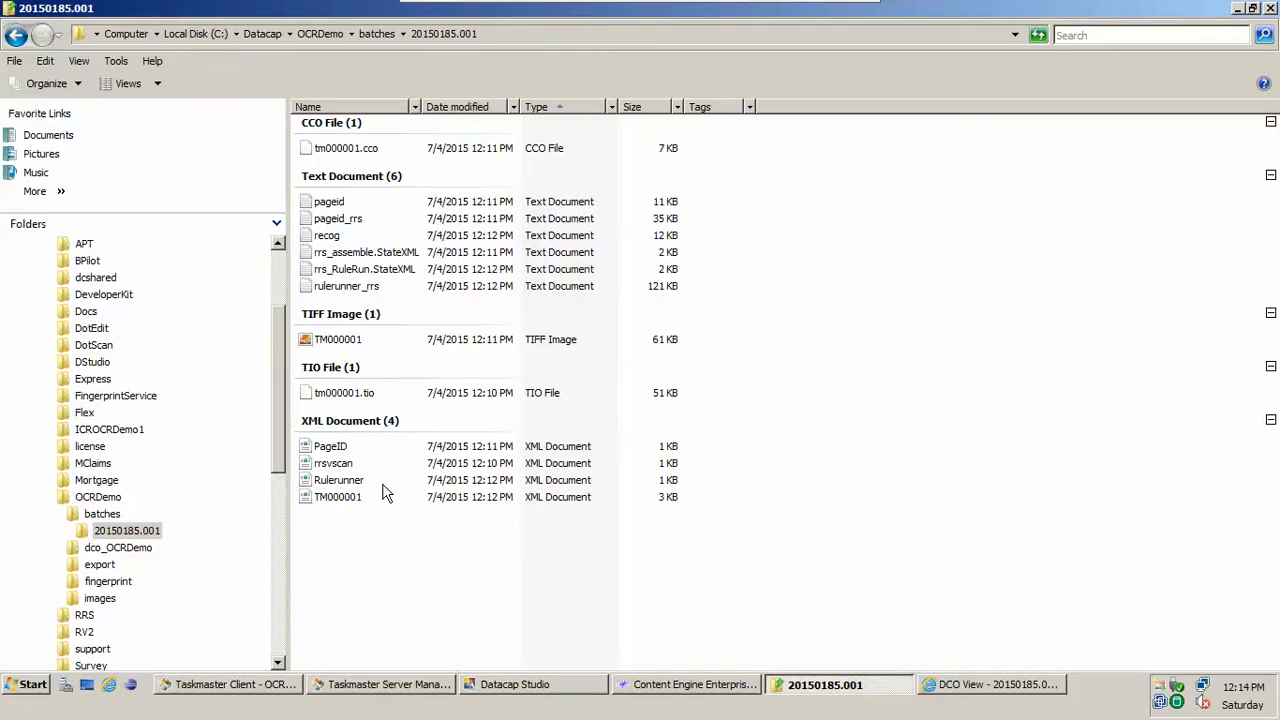
double_click(338, 480)
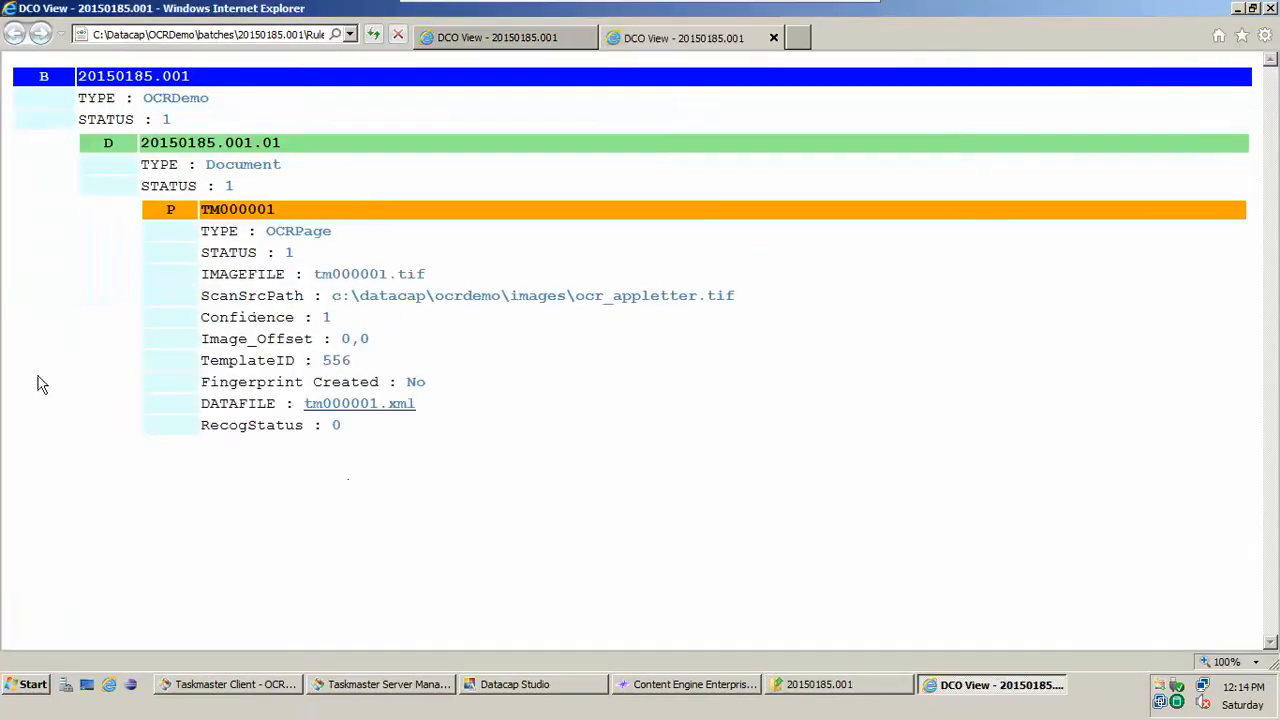
left_click(360, 404)
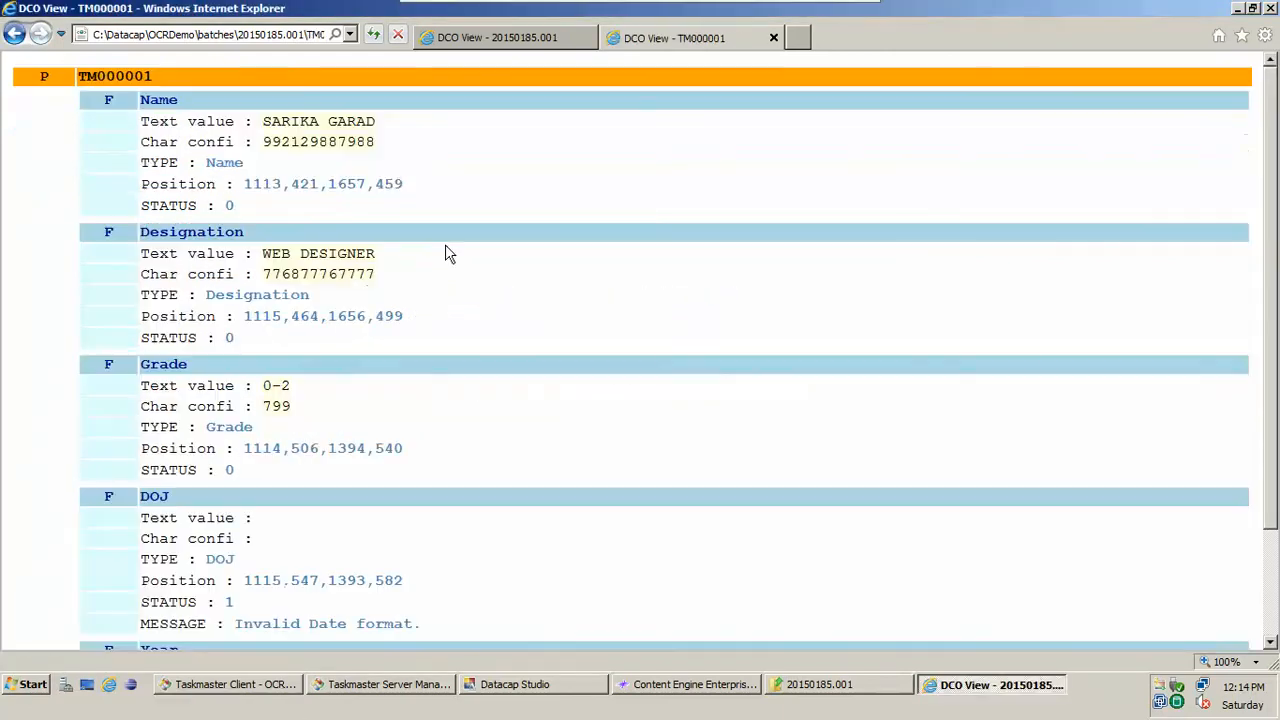
scroll(526, 248, "down", 3)
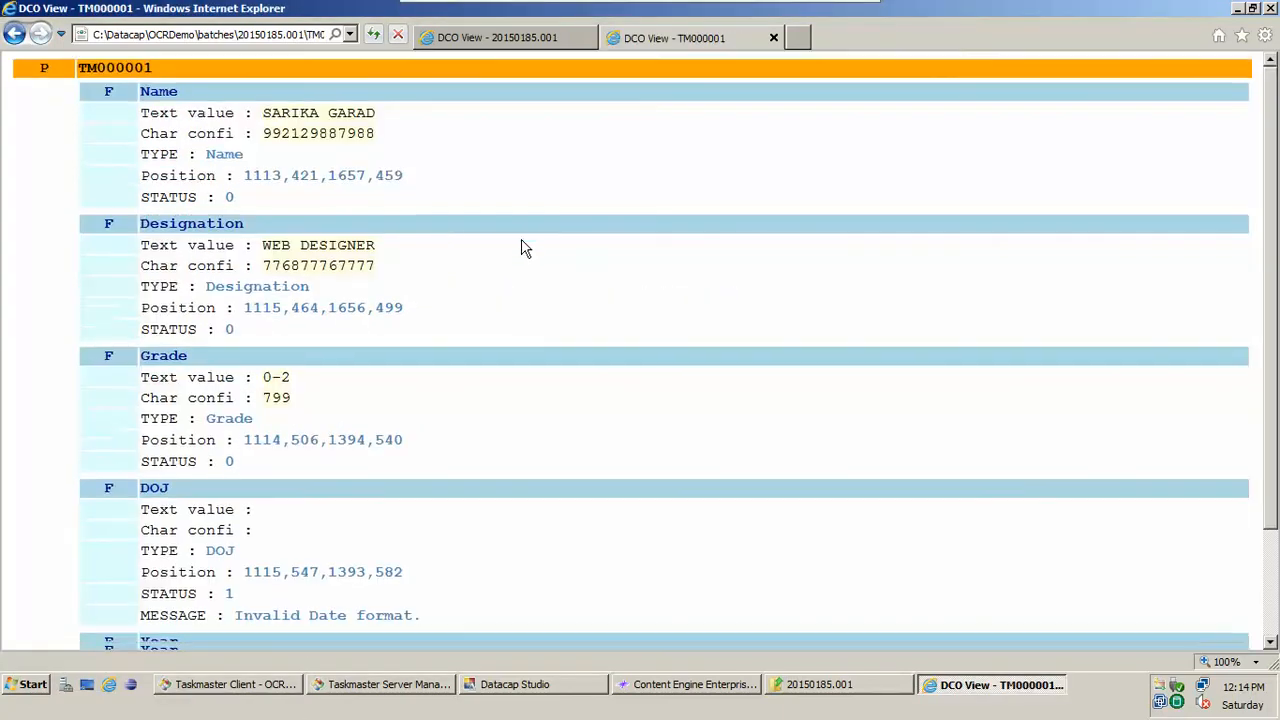
scroll(526, 248, "up", 1)
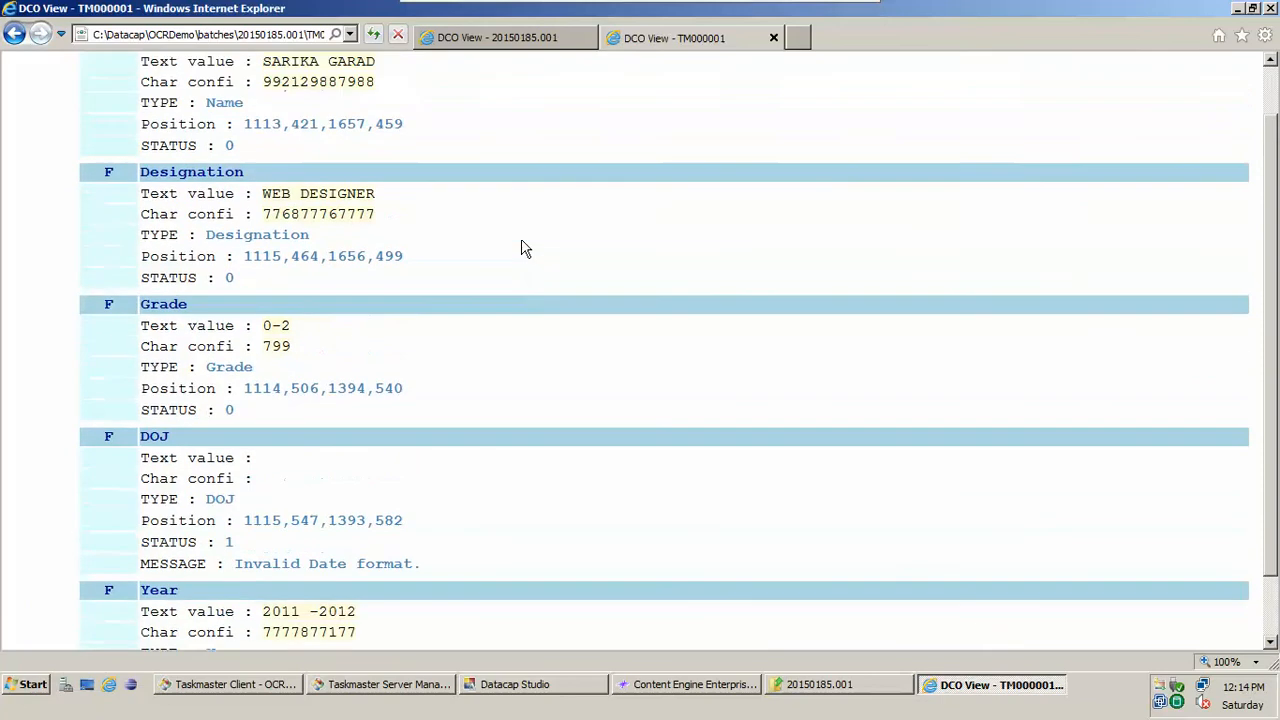
scroll(526, 248, "up", 2)
Step: Return through the batch folder window to the Taskmaster Client job monitor
key("alt+Tab")
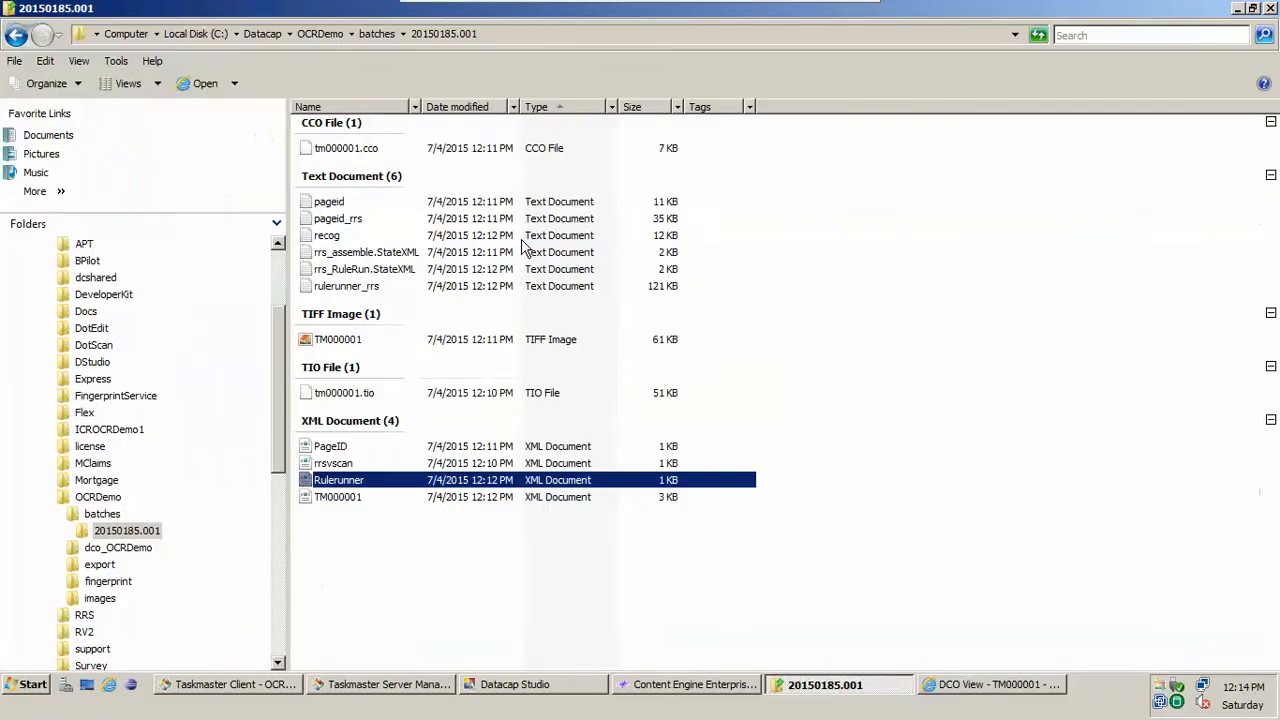
key("alt+Tab")
key("alt+Tab")
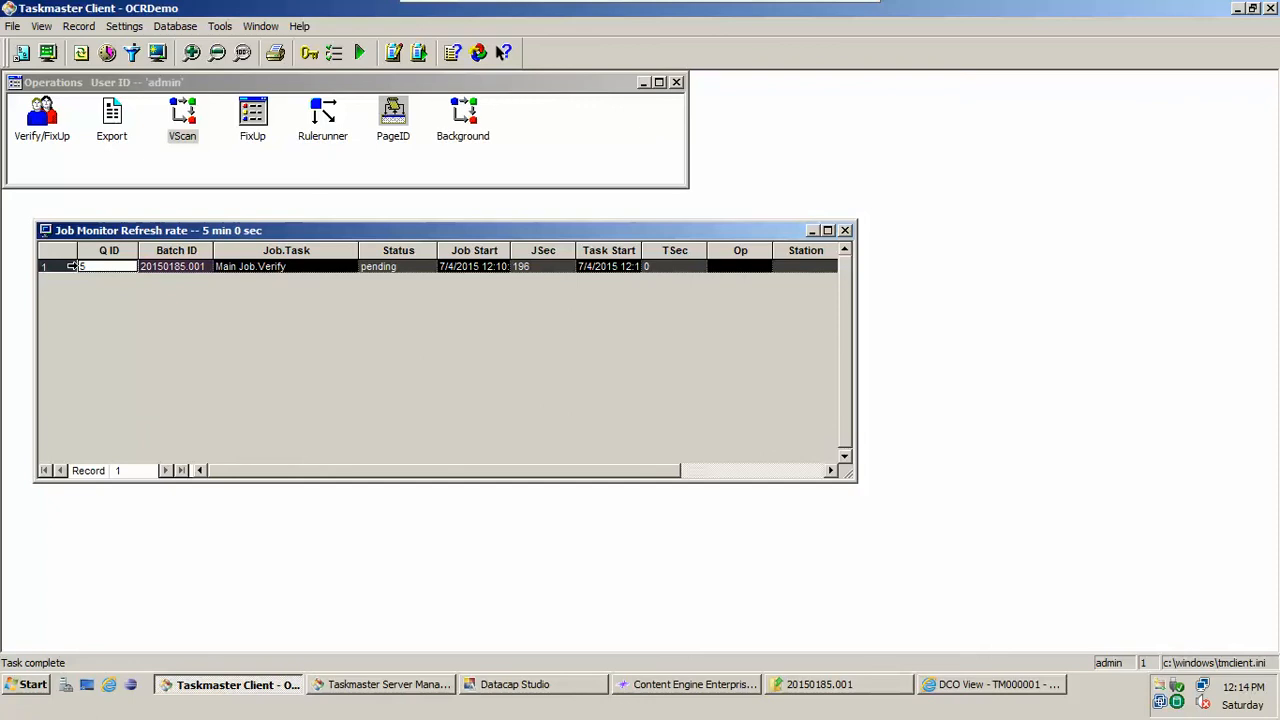
Step: Run Verify on batch 20150185.001 and tab through the fields past the DOJ error
double_click(73, 267)
left_click(605, 451)
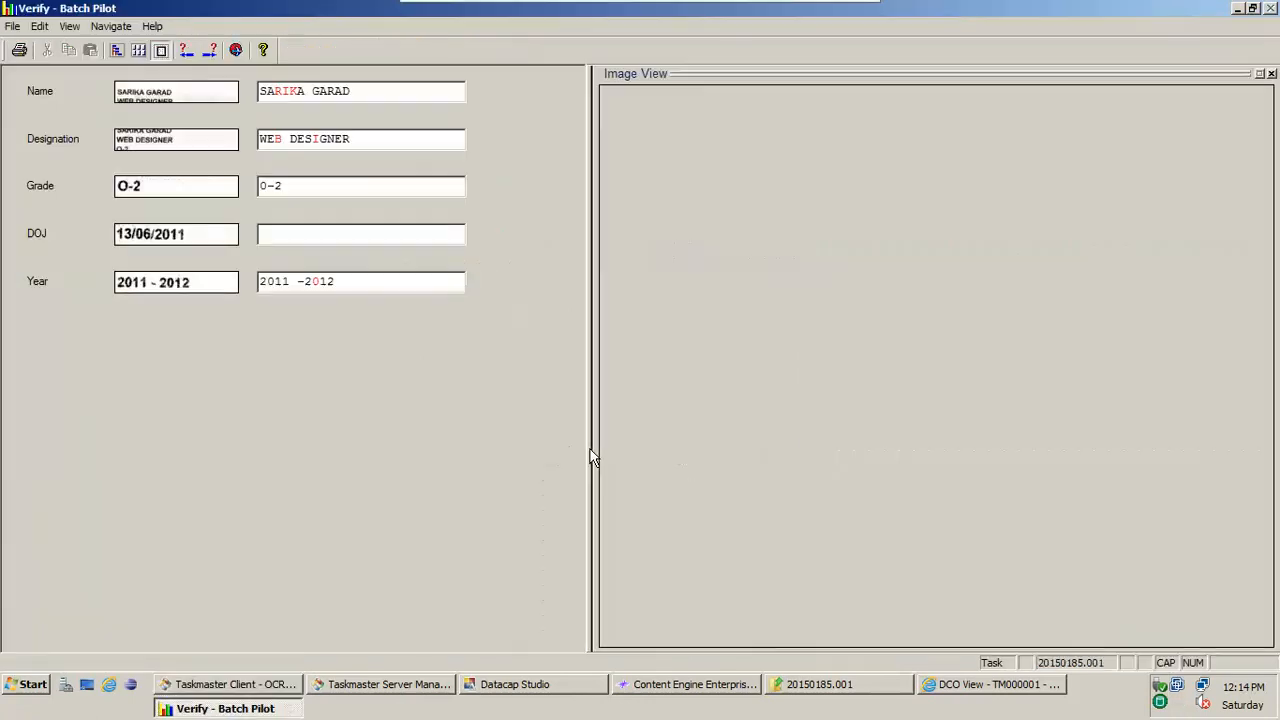
key("Tab")
key("Tab")
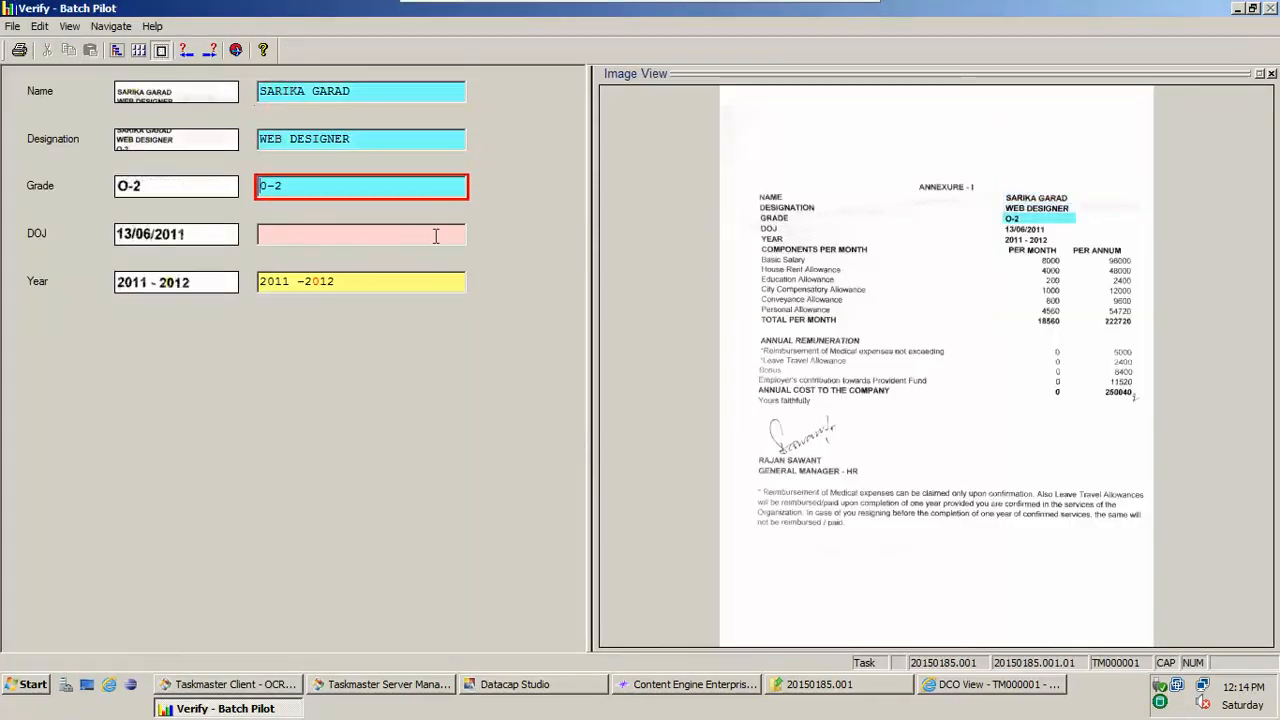
key("Tab")
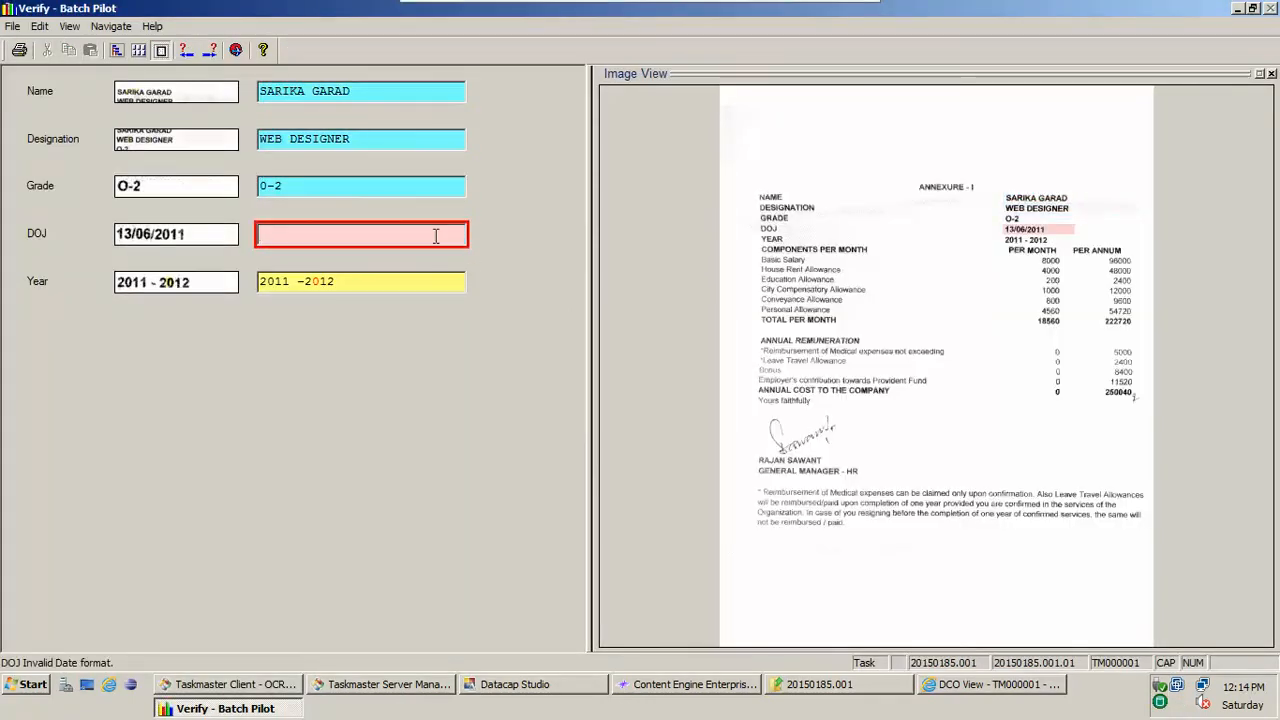
type("13/06")
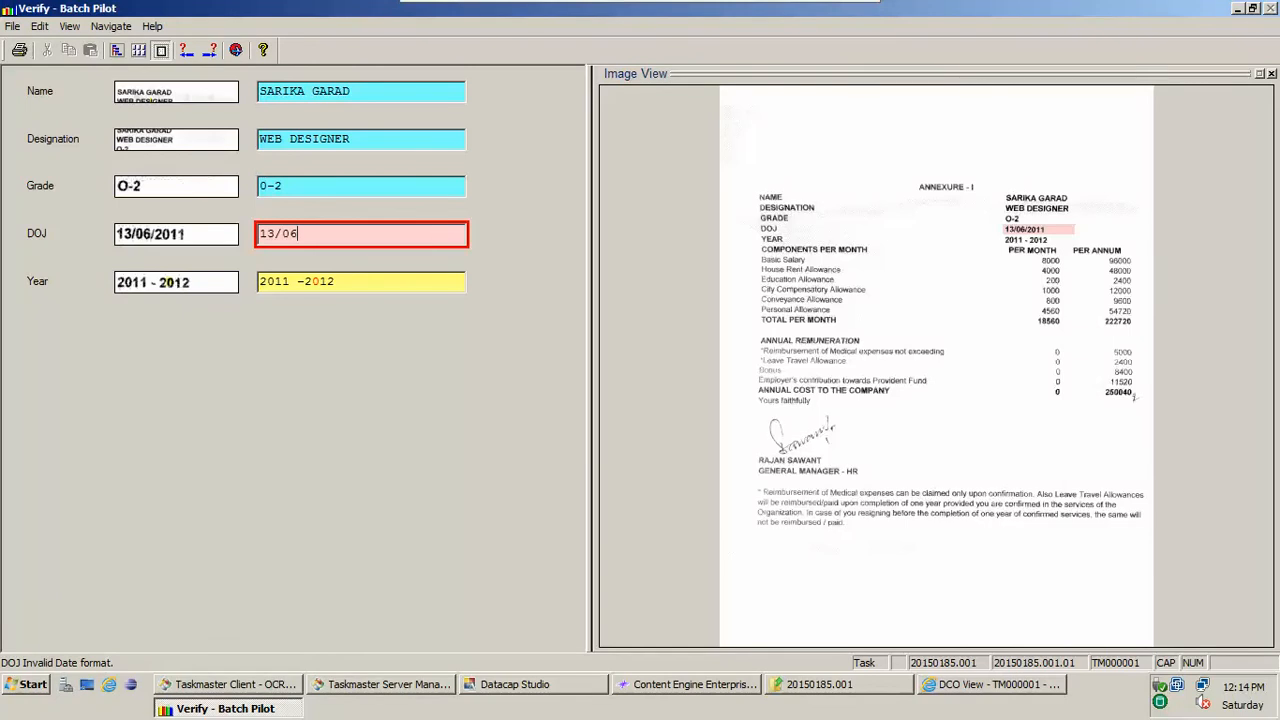
type("/2011")
key("Tab")
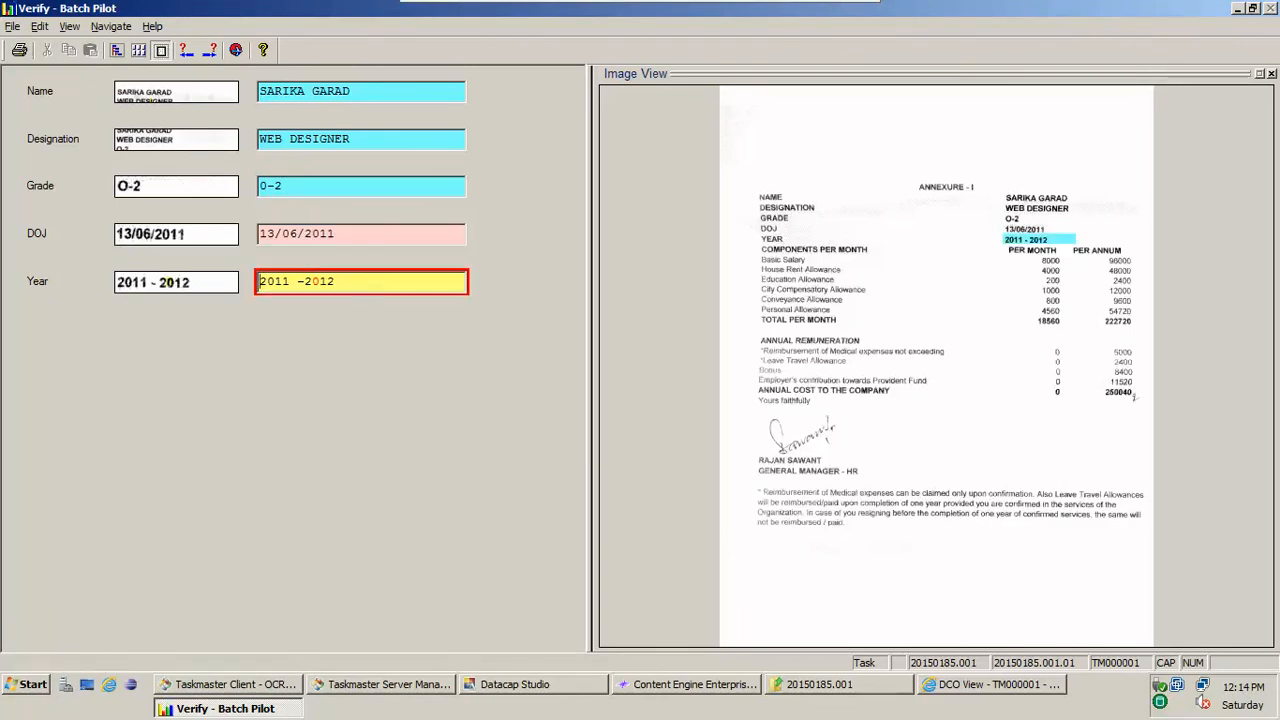
key("Tab")
Step: Override the DOJ date-format validation failure and finish the Verify task
key("Return")
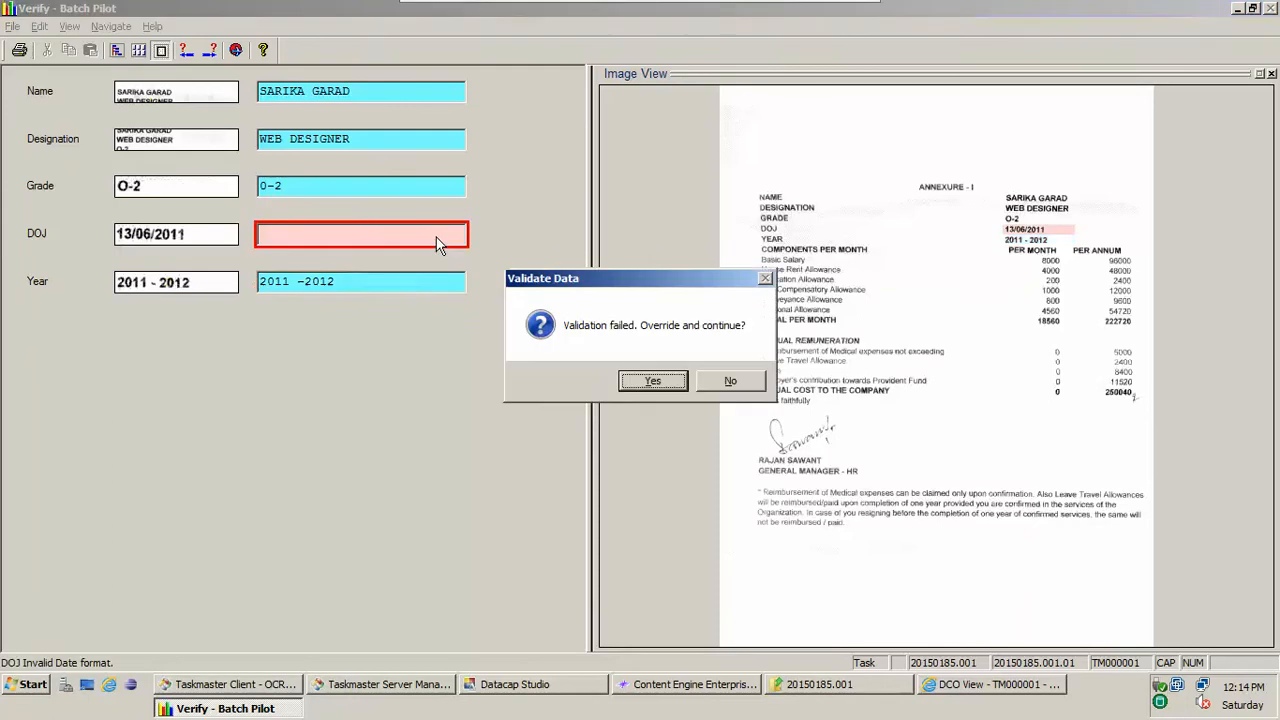
key("Return")
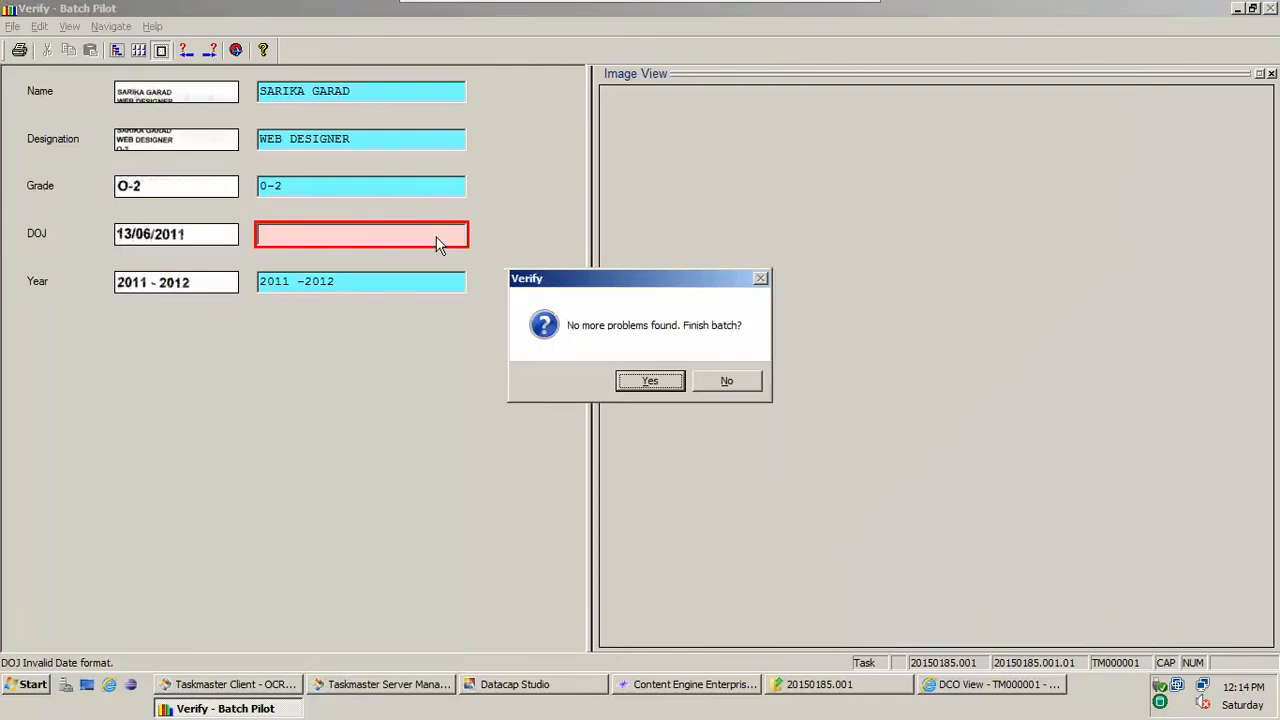
key("Return")
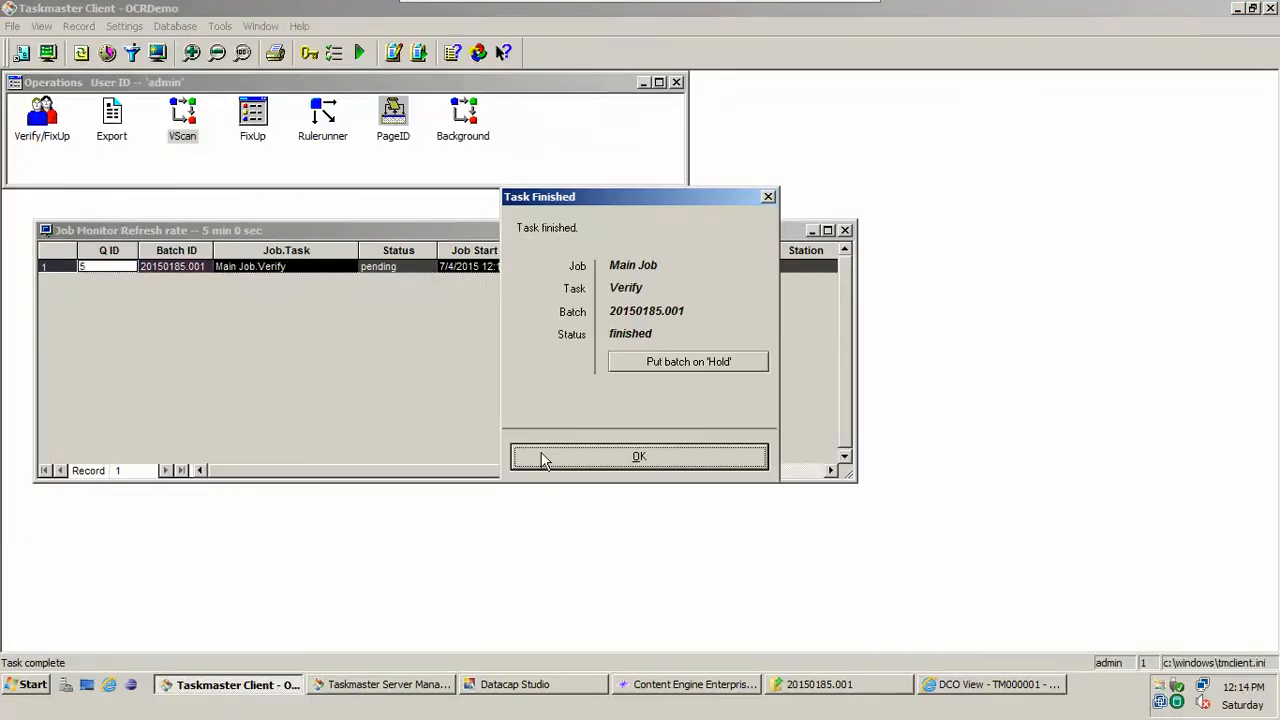
left_click(544, 455)
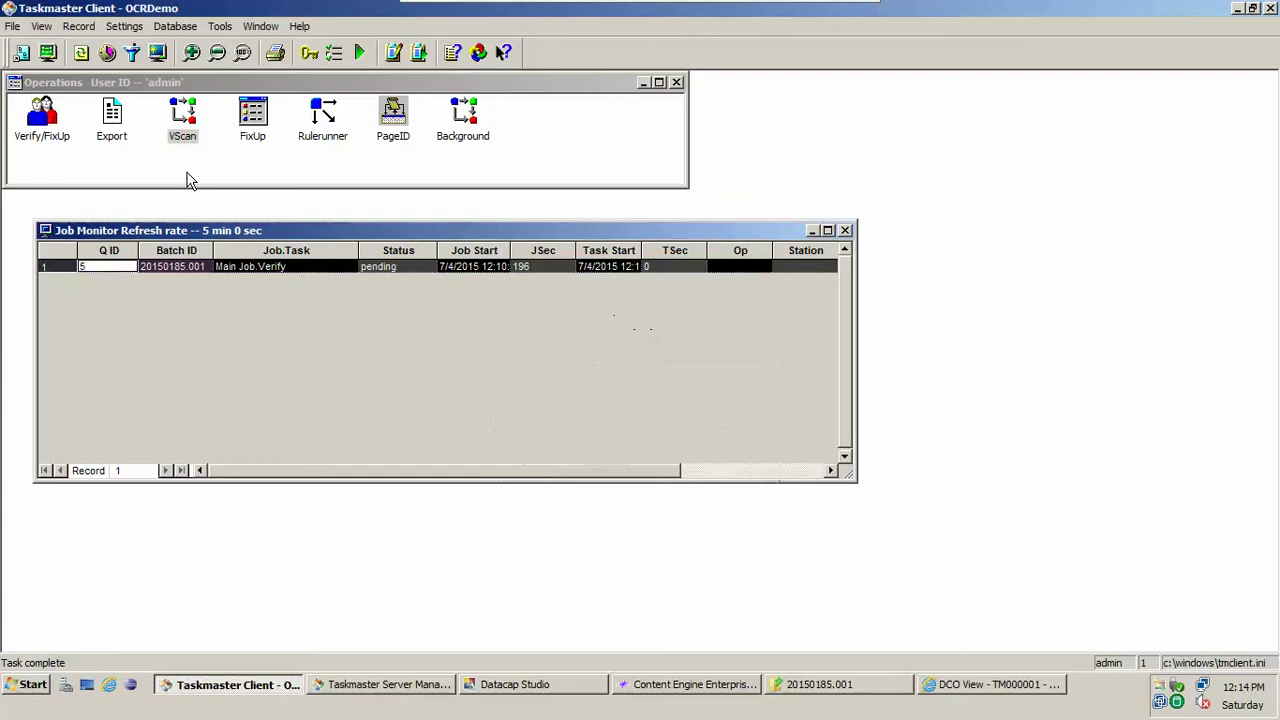
Step: Refresh the job monitor and run Export for batch 20150185.001 until Job done
left_click(82, 53)
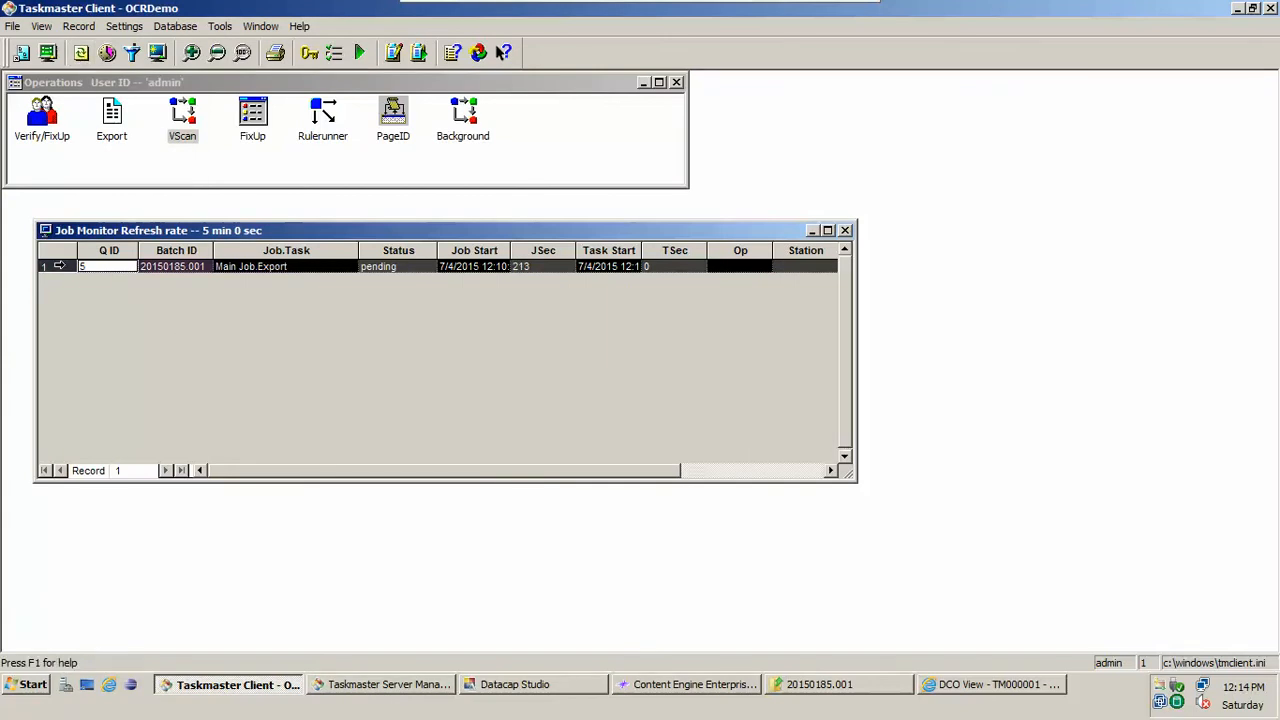
left_click(57, 268)
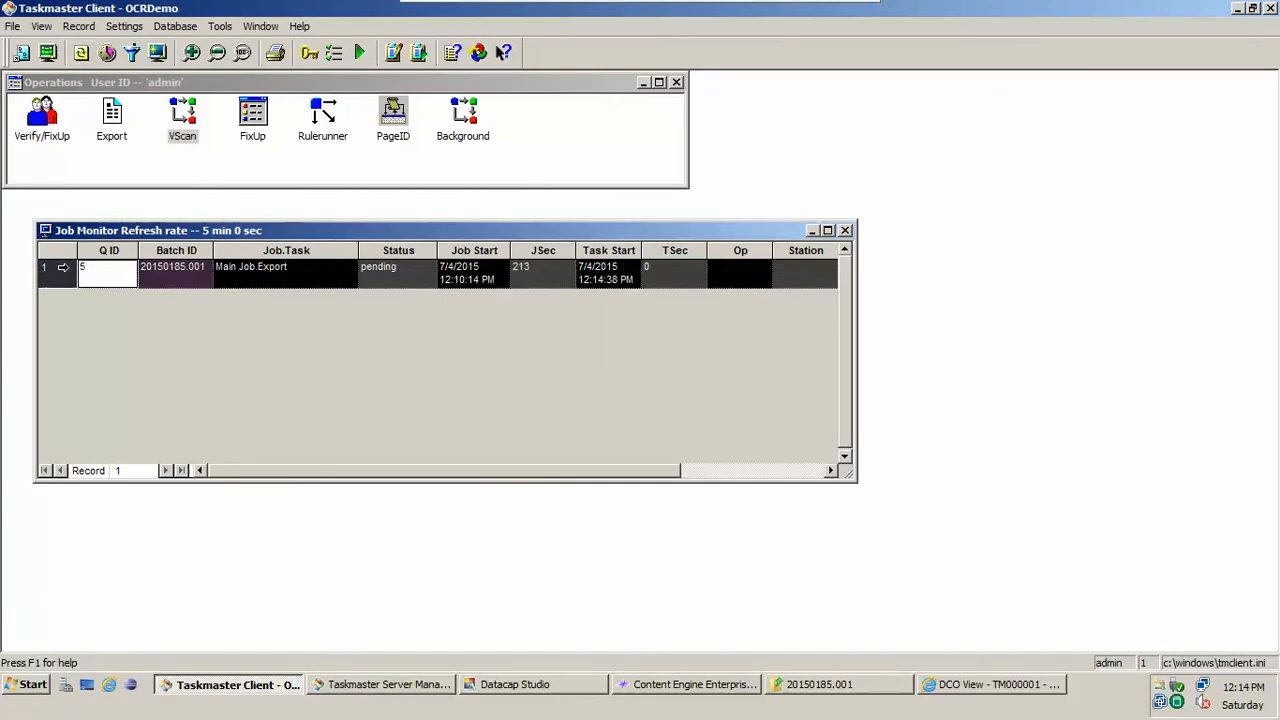
double_click(62, 268)
left_click(579, 451)
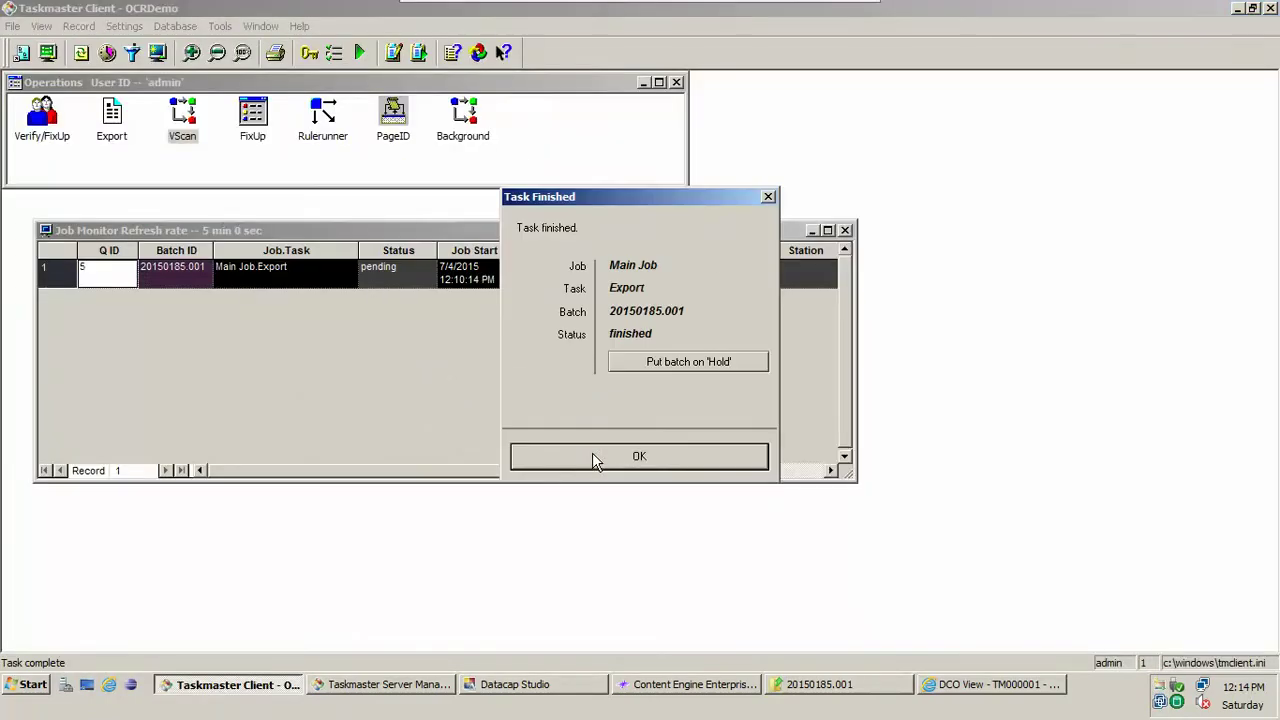
left_click(592, 452)
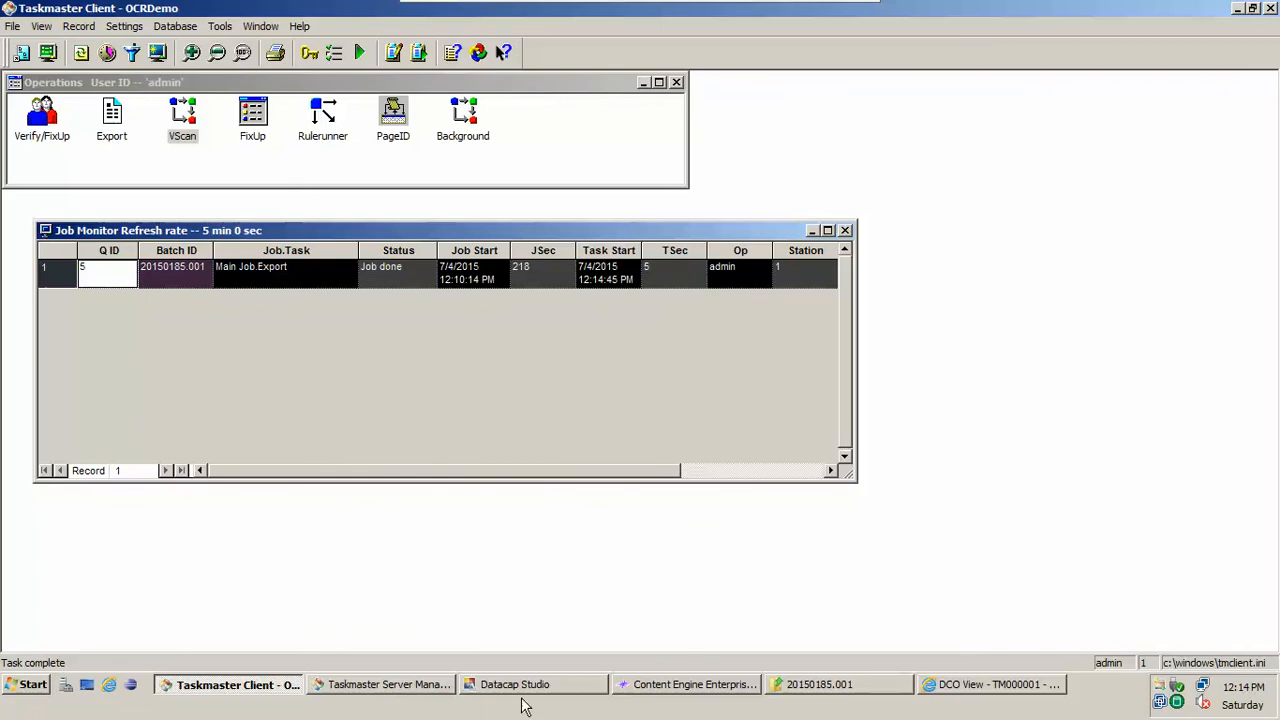
left_click(820, 684)
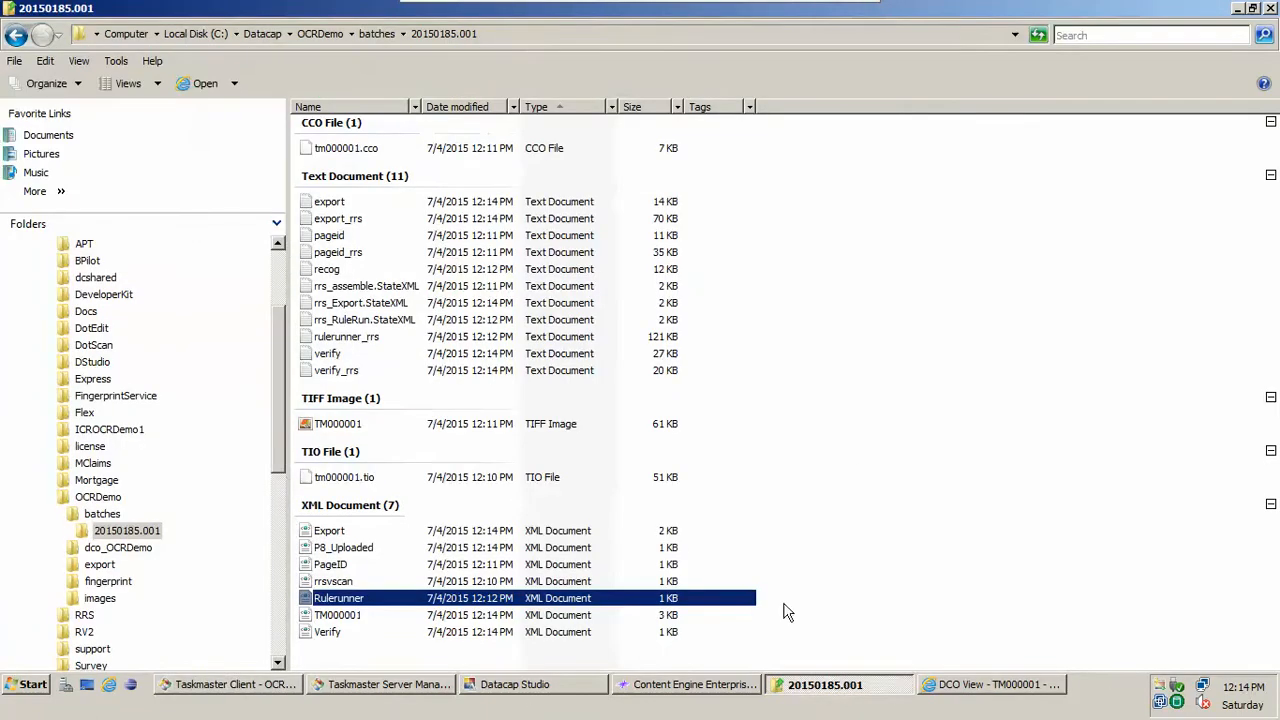
left_click(600, 477)
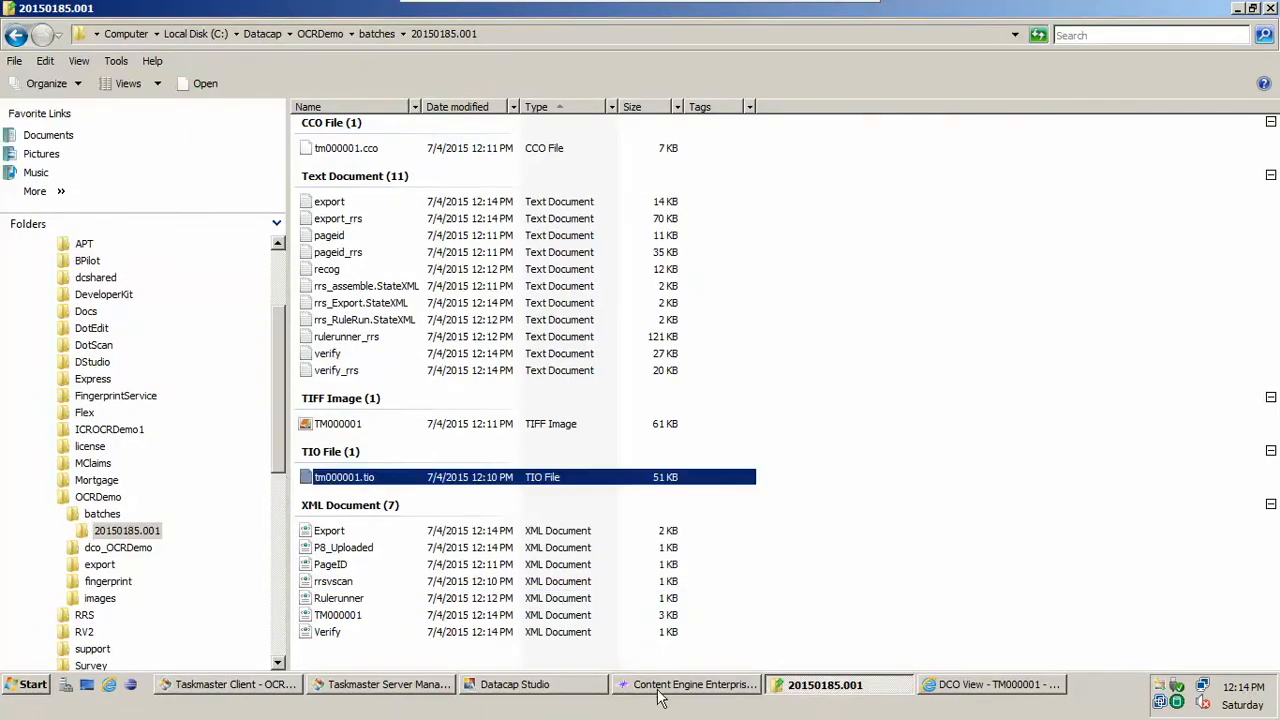
left_click(694, 684)
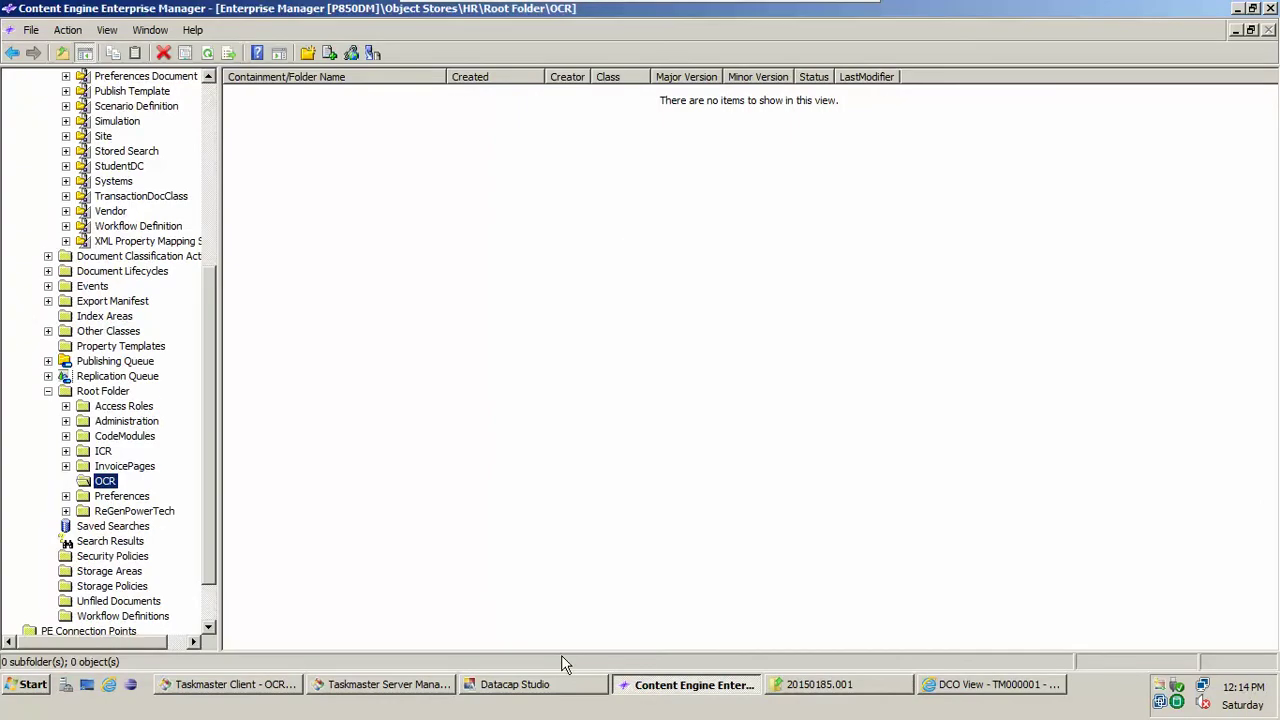
left_click(104, 482)
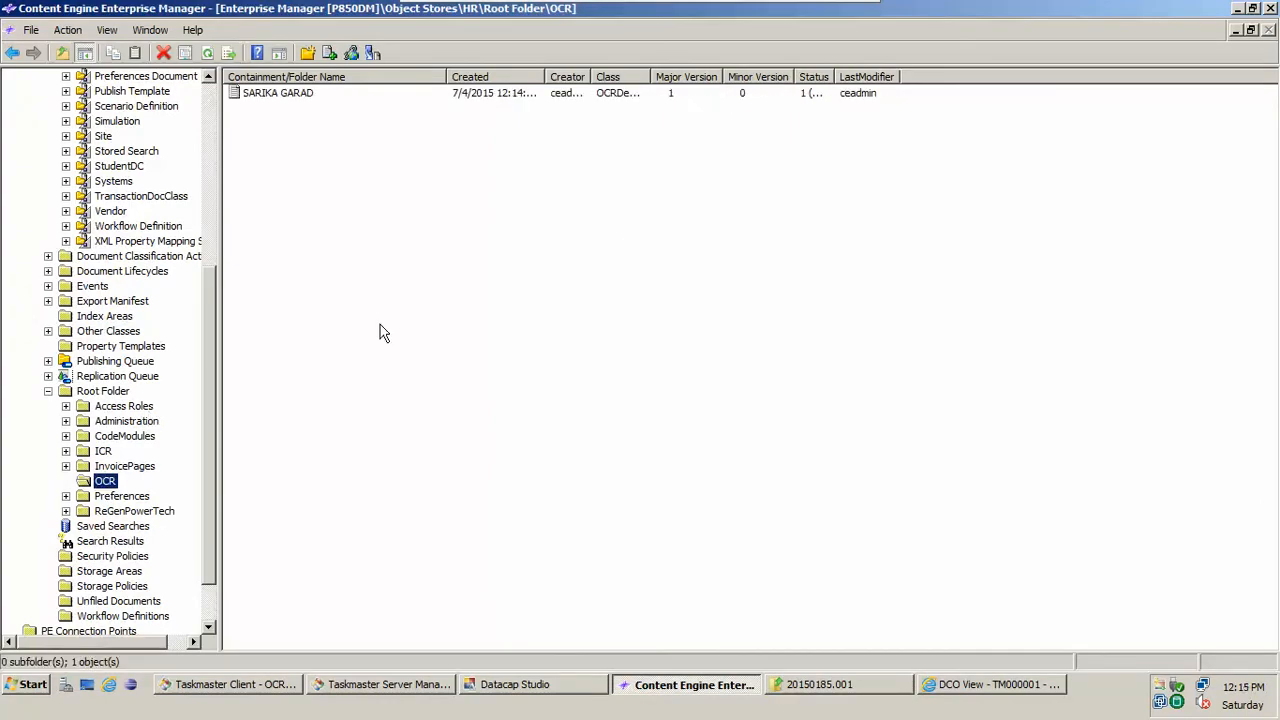
left_click(680, 684)
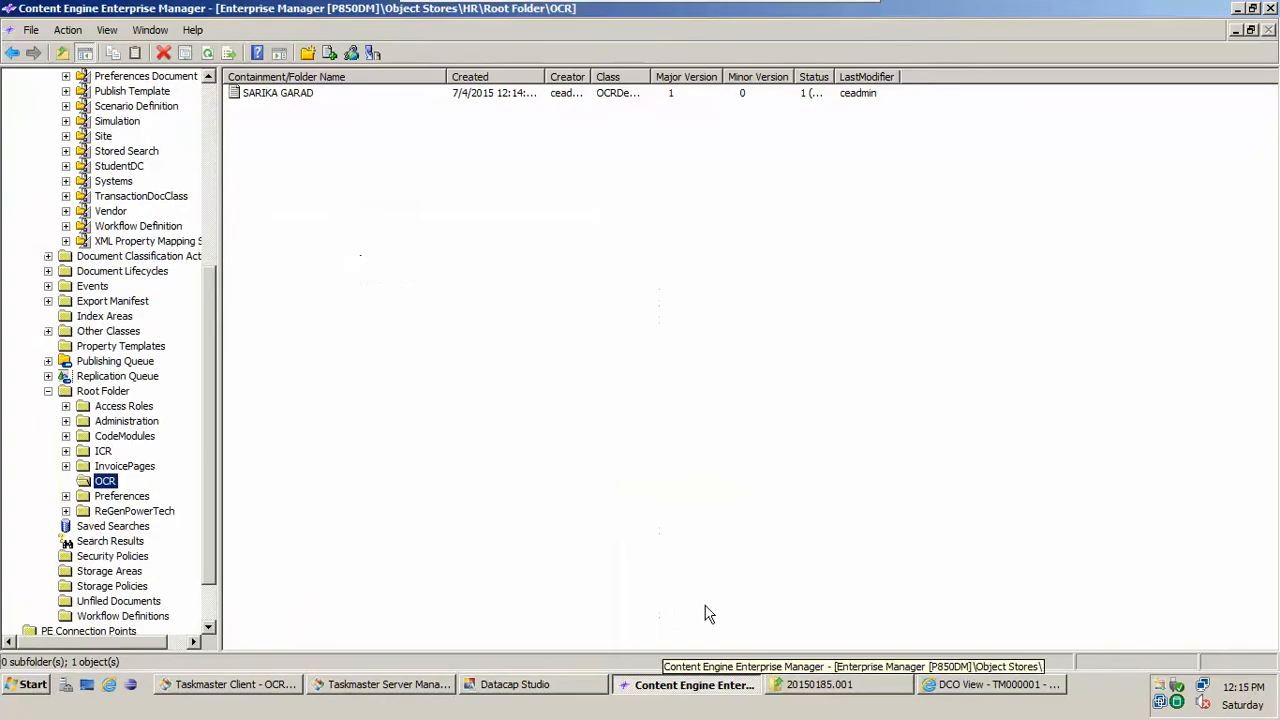
left_click(820, 684)
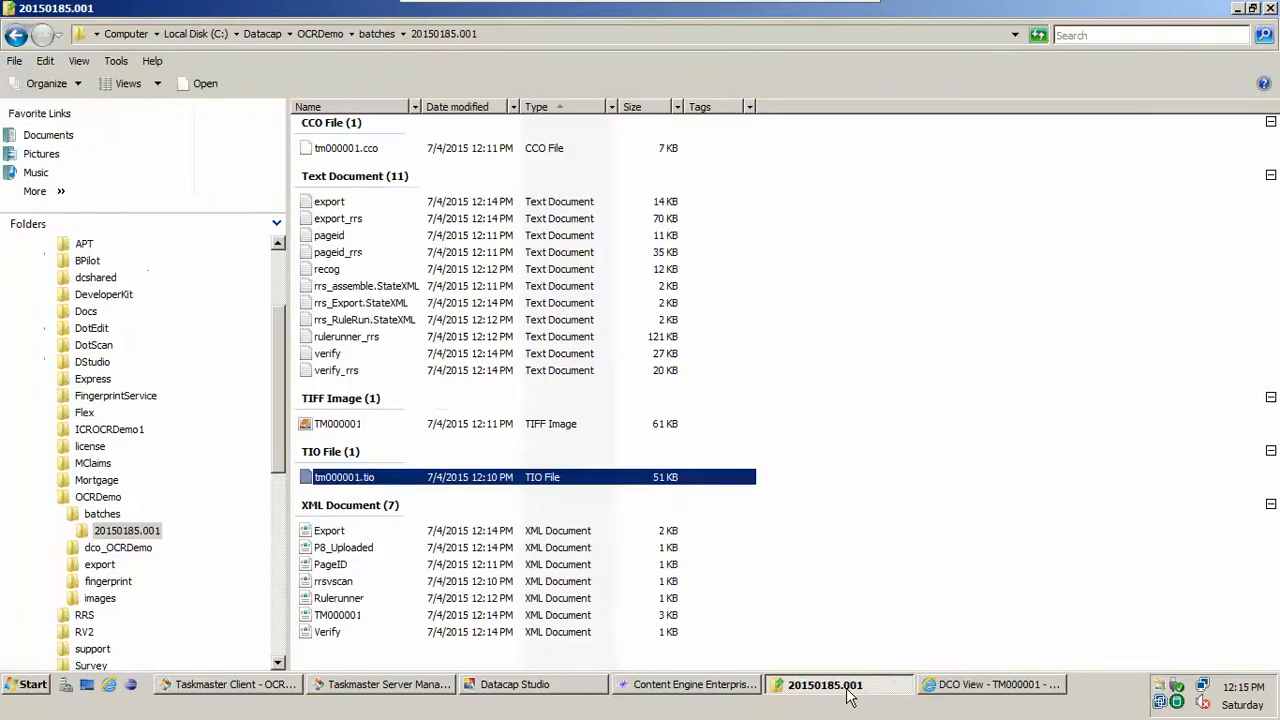
left_click(930, 428)
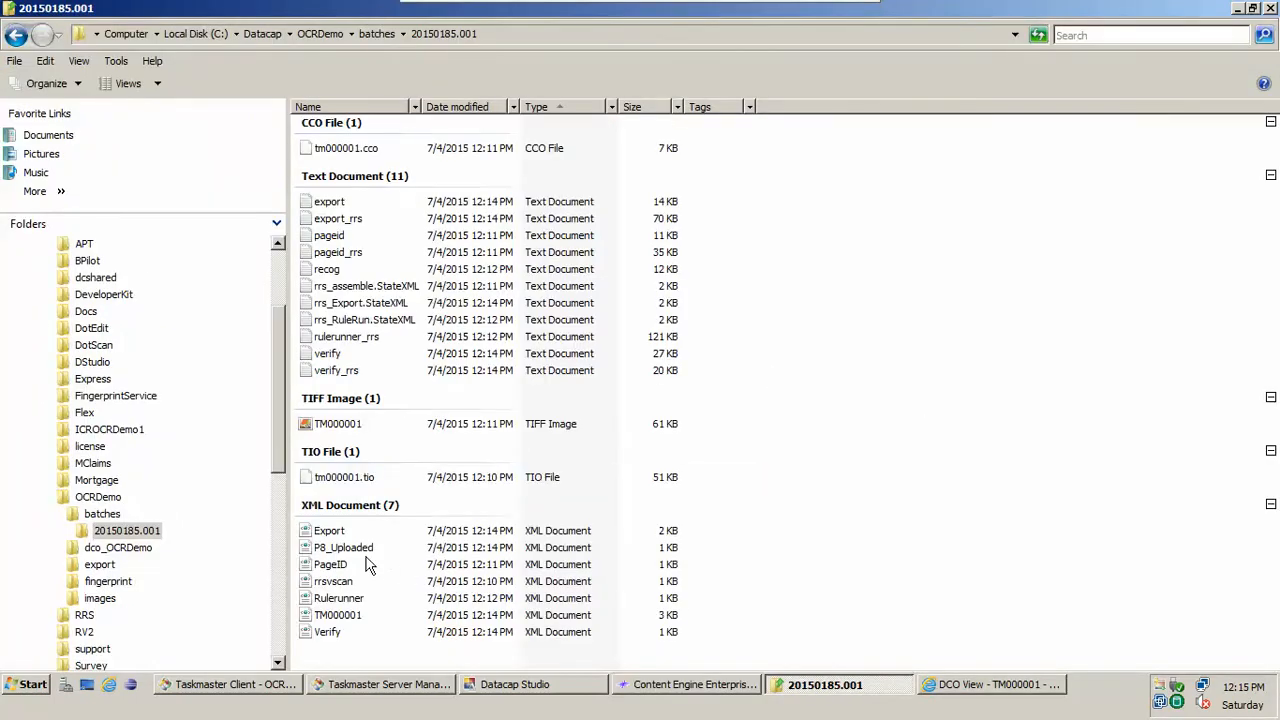
left_click(345, 548)
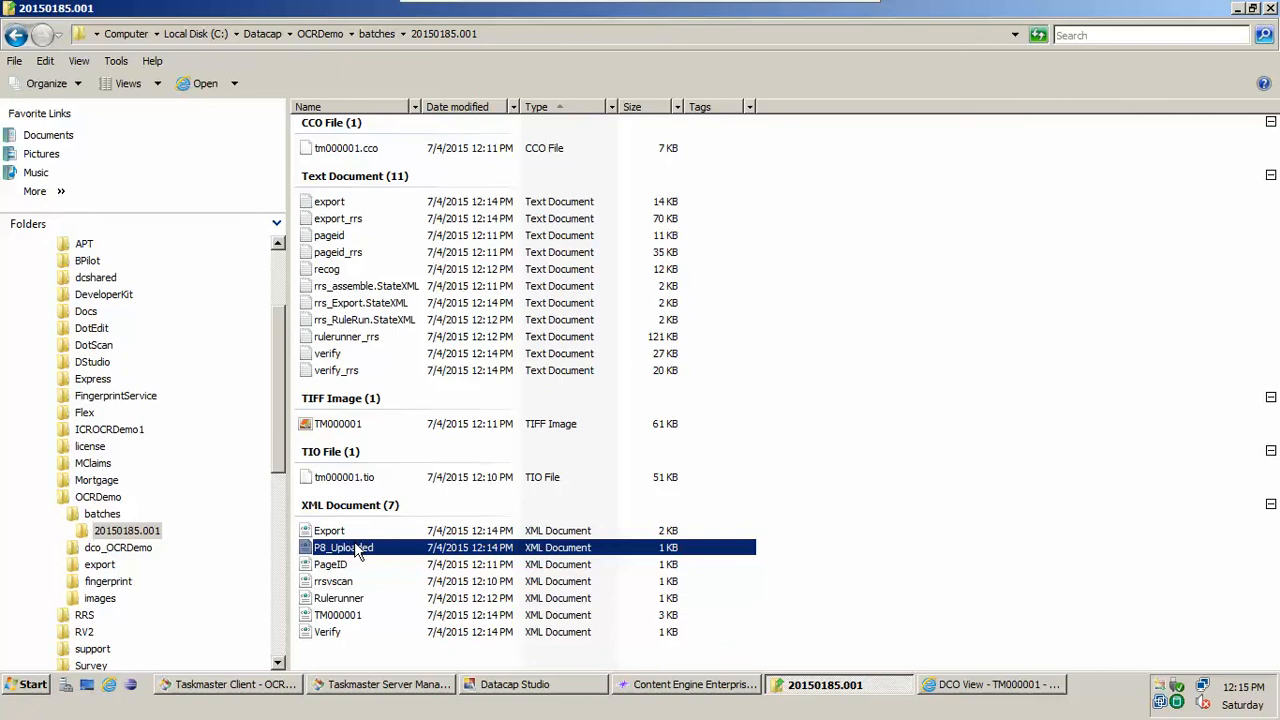
double_click(345, 548)
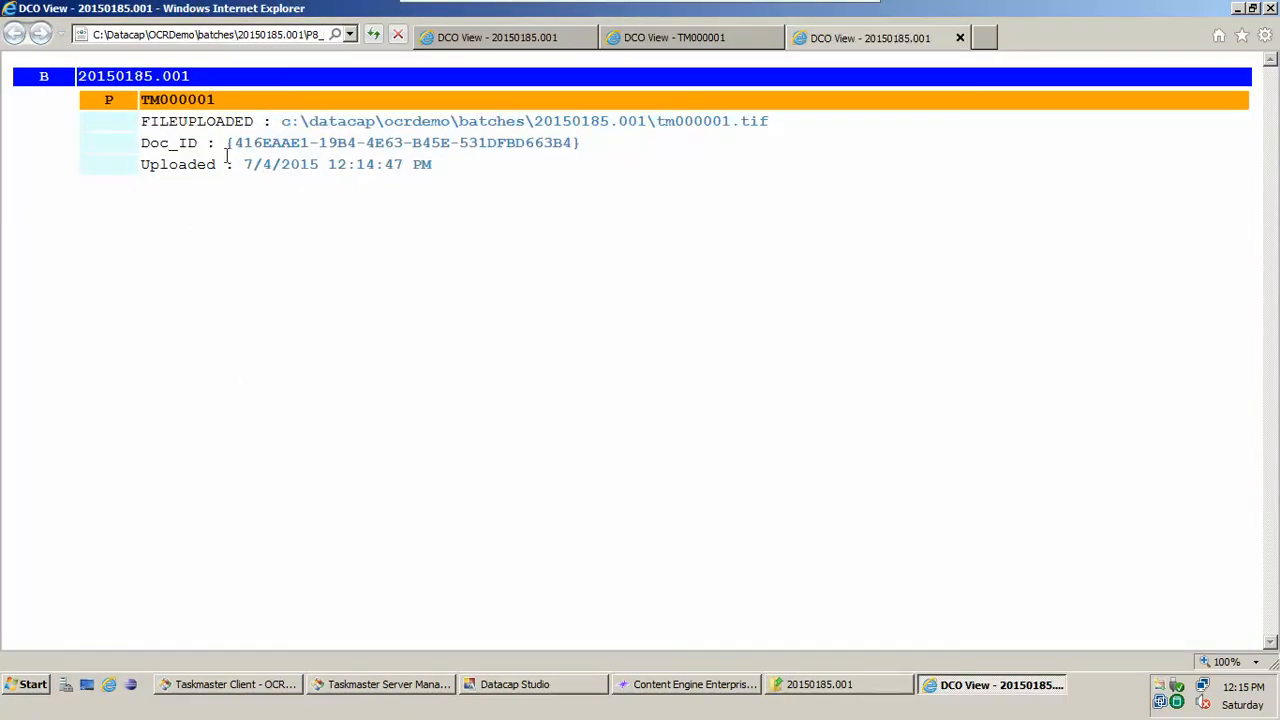
mouse_move(227, 142)
left_mouse_down()
mouse_move(624, 163)
mouse_move(601, 145)
left_mouse_up()
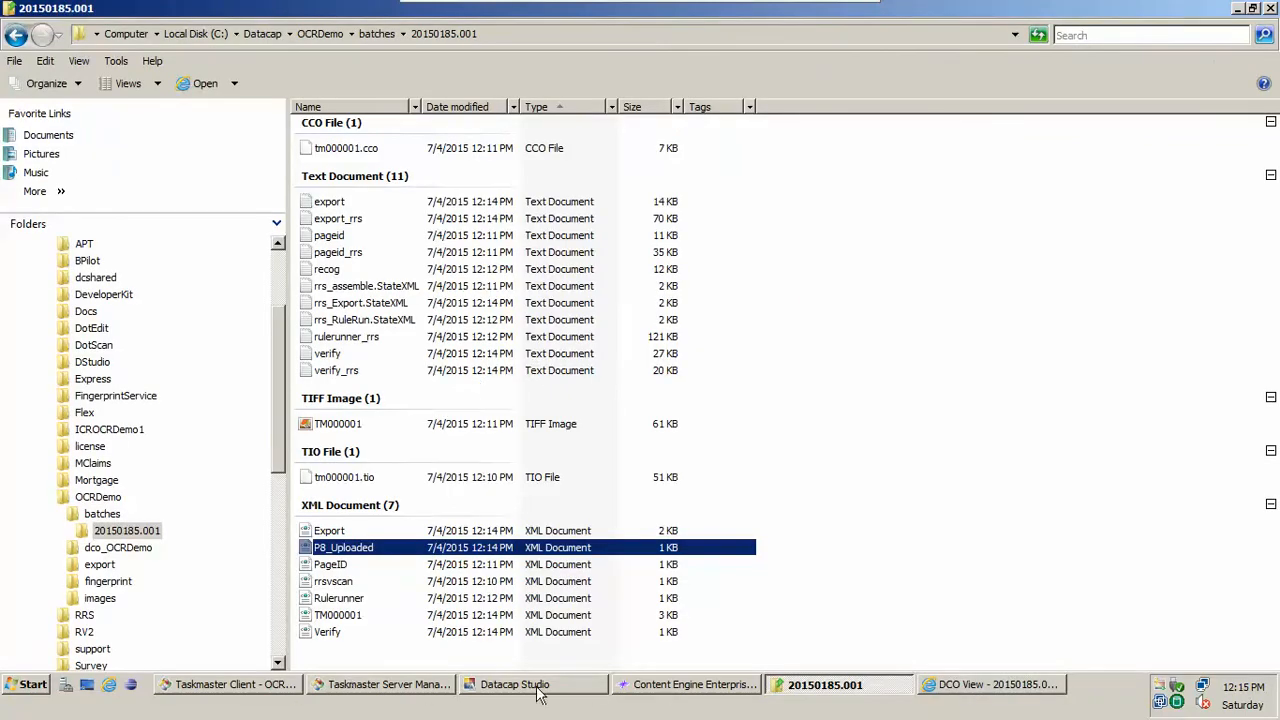
left_click(702, 686)
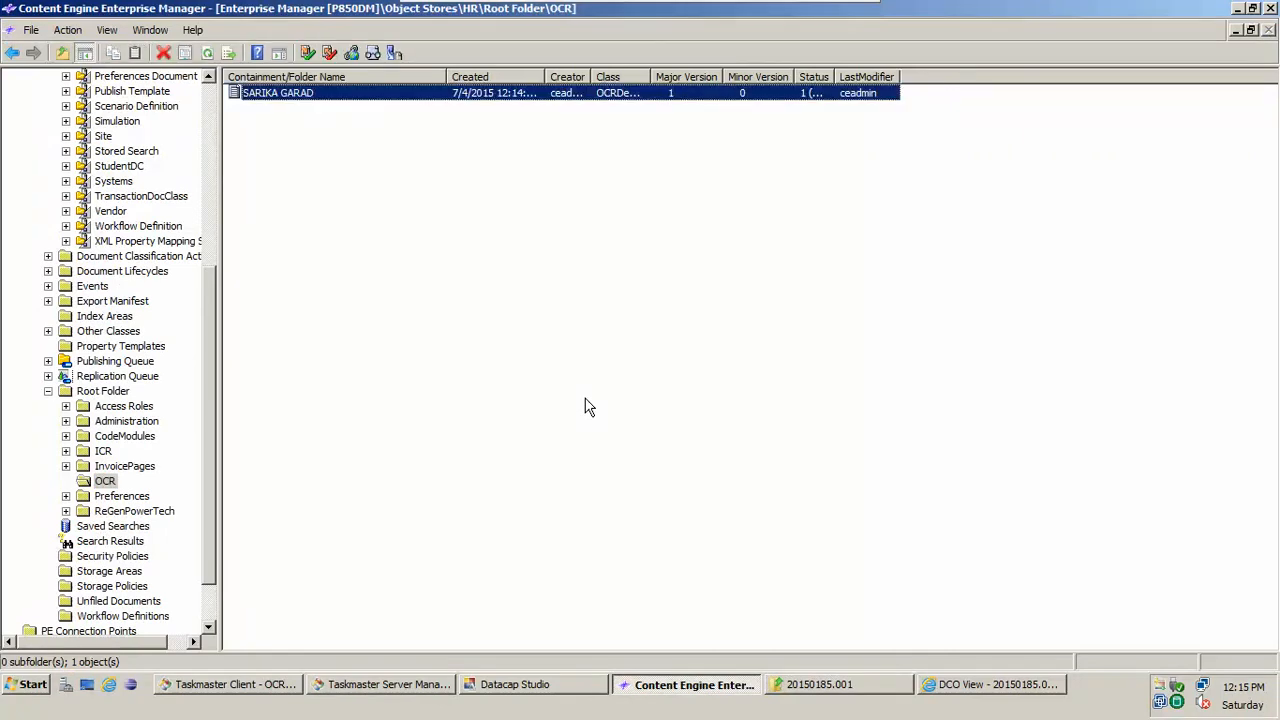
key("shift+F10")
key("Up")
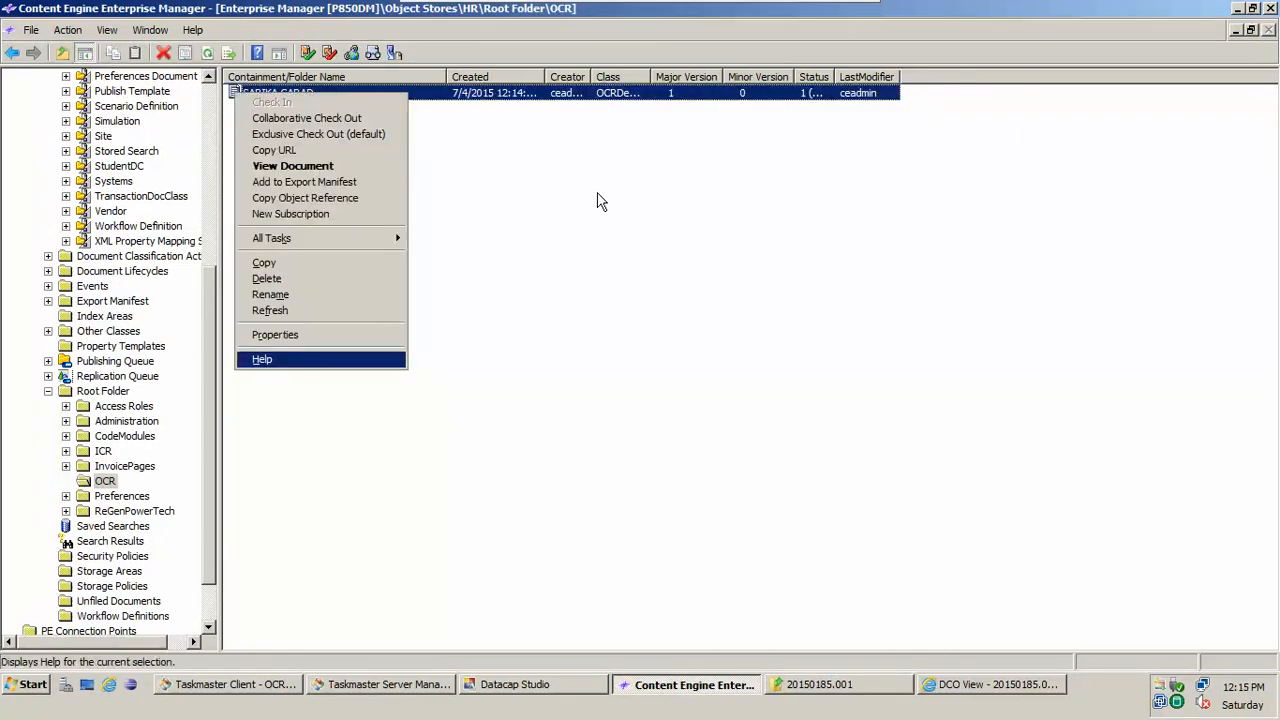
key("Up")
key("Return")
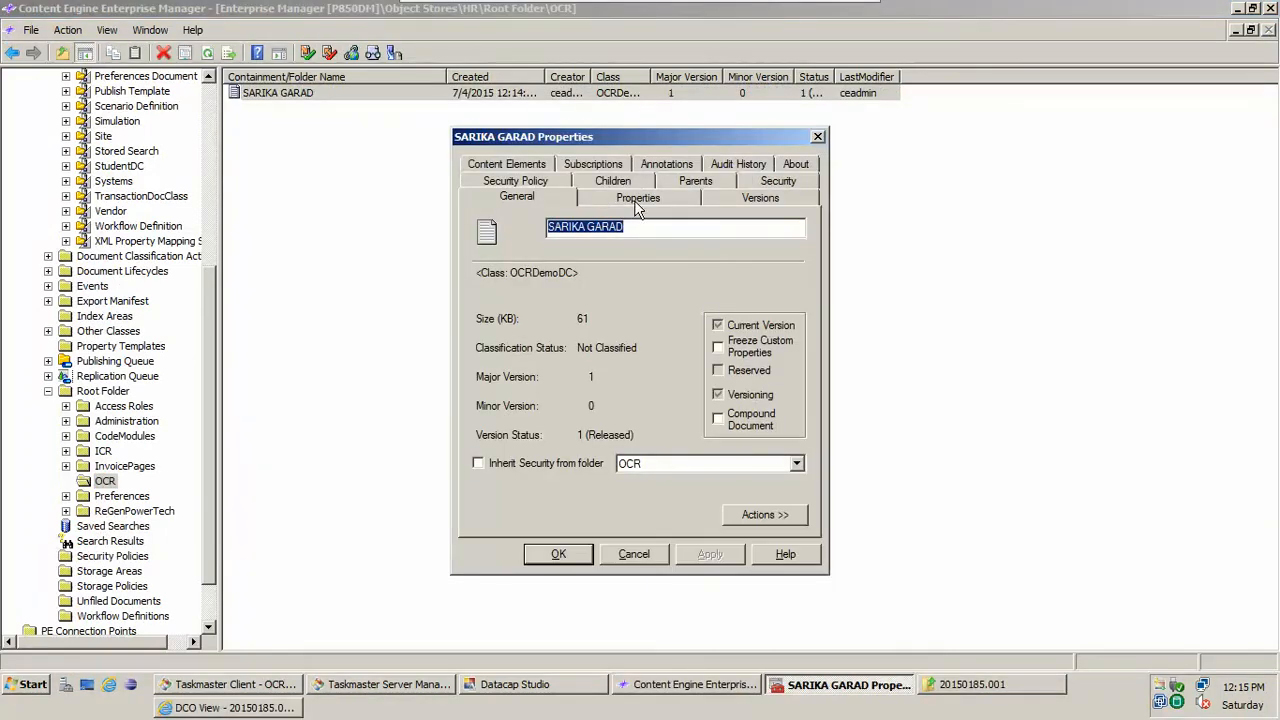
left_click(638, 198)
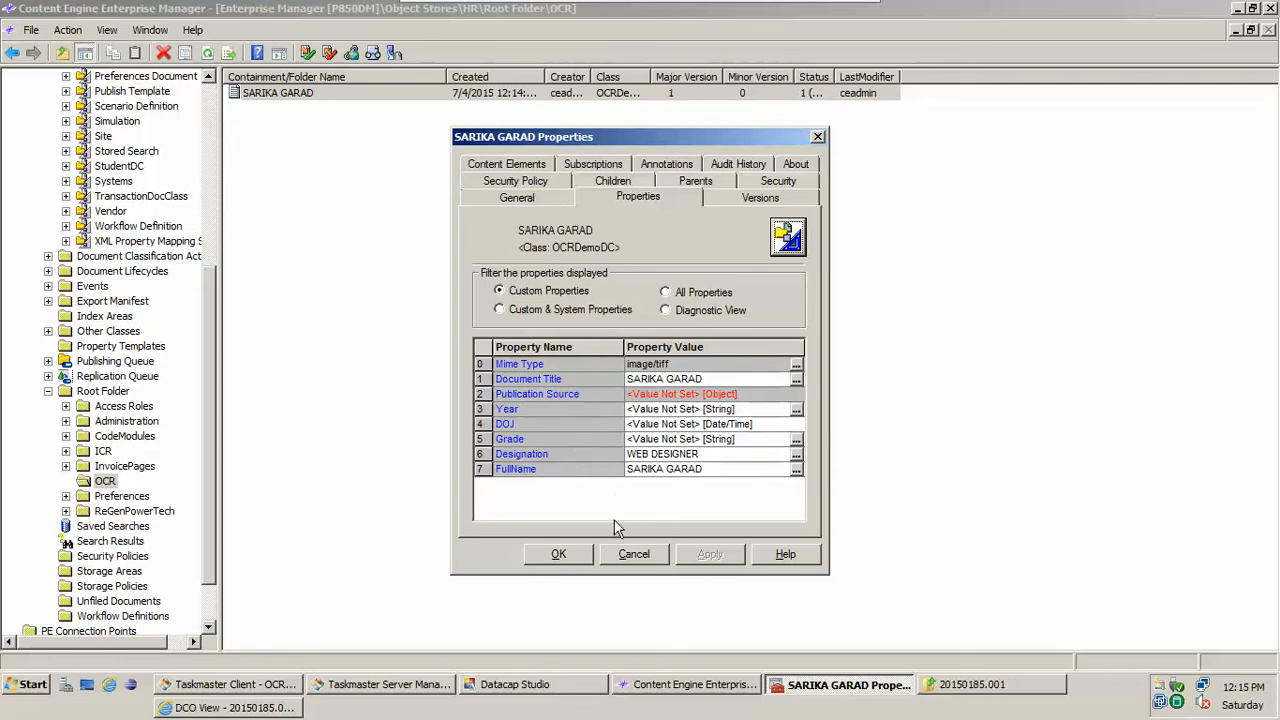
left_click(650, 558)
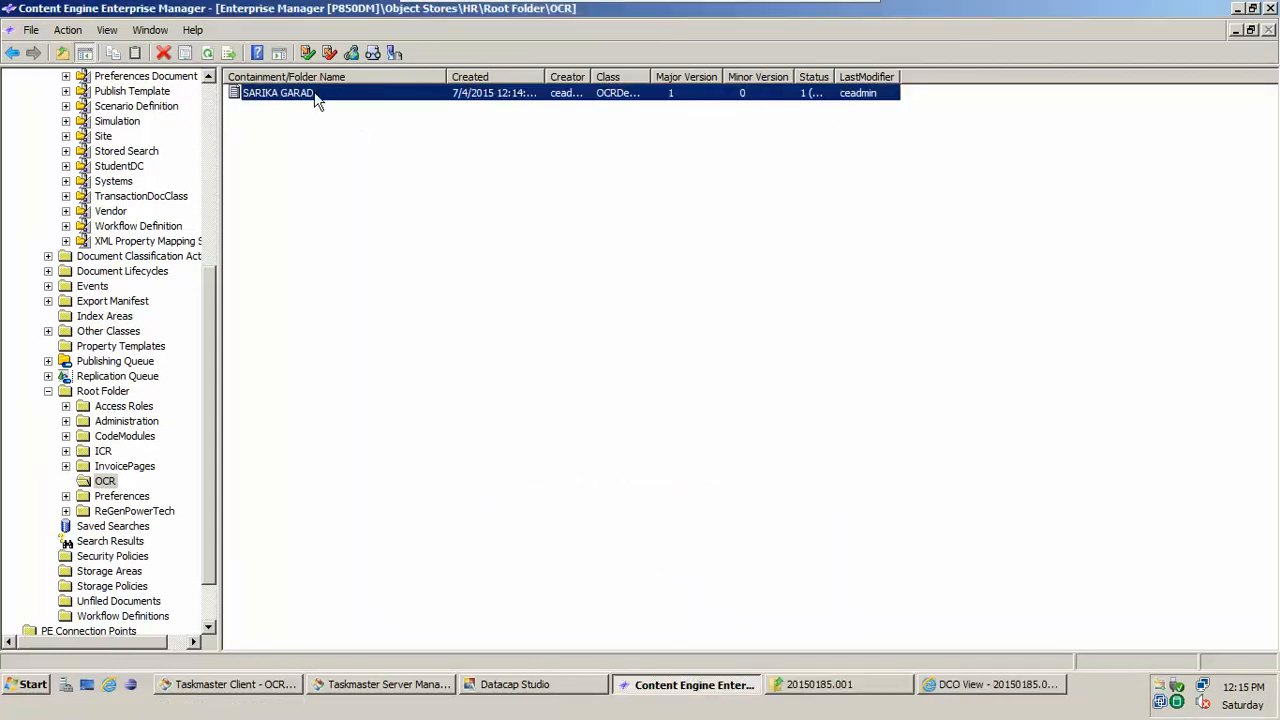
double_click(278, 93)
Step: Load the Workplace XT URL in Internet Explorer and log in with administrator credentials
left_click(108, 684)
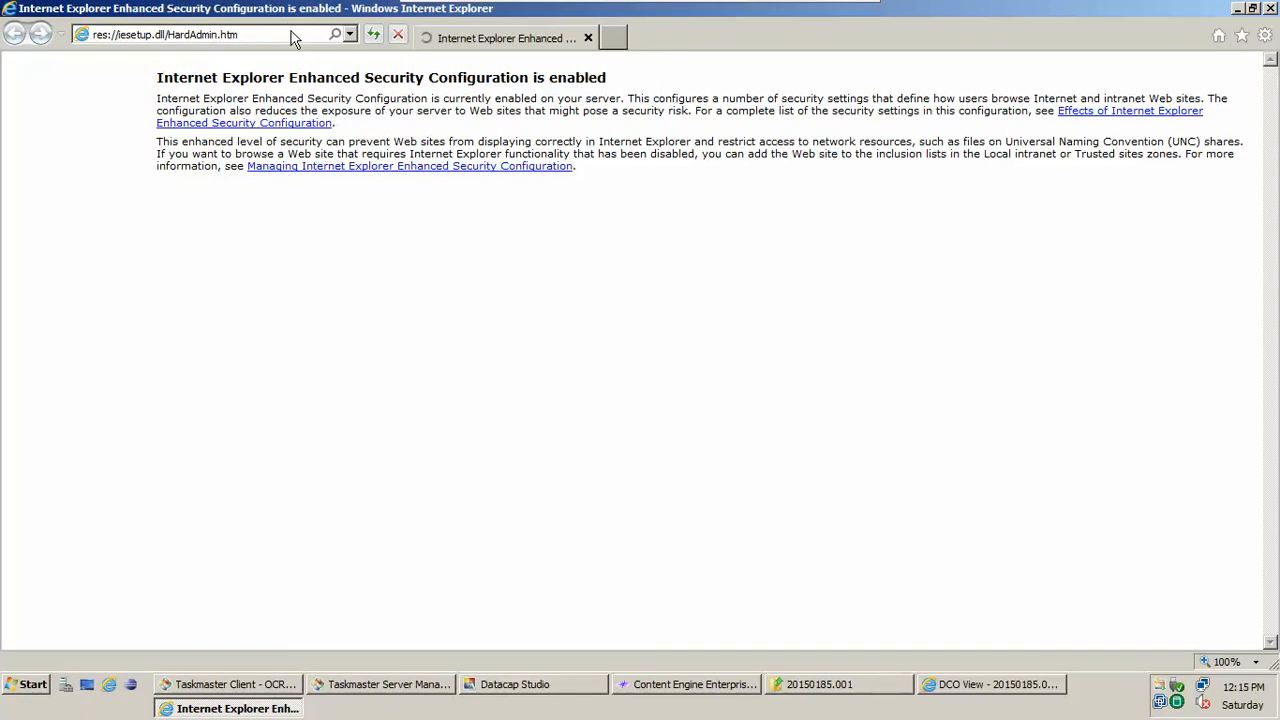
left_click(290, 34)
type("p")
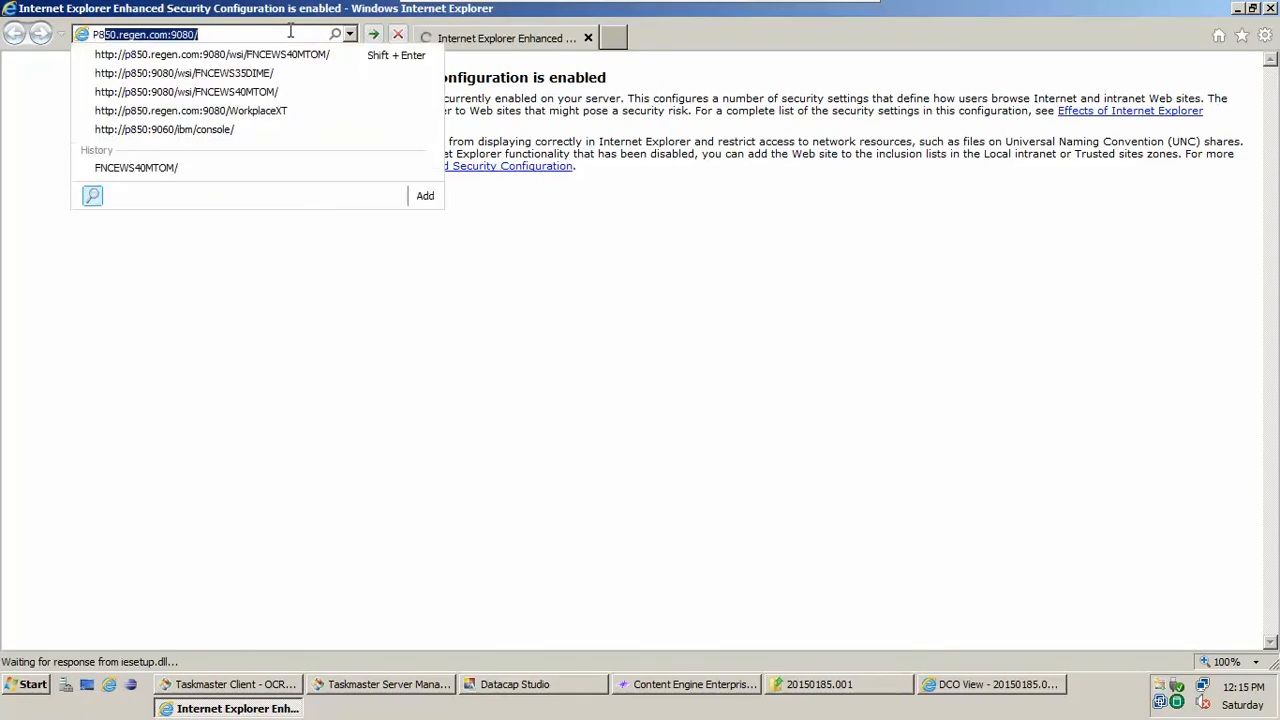
key("Down")
key("Down")
key("Down")
key("Down")
key("Return")
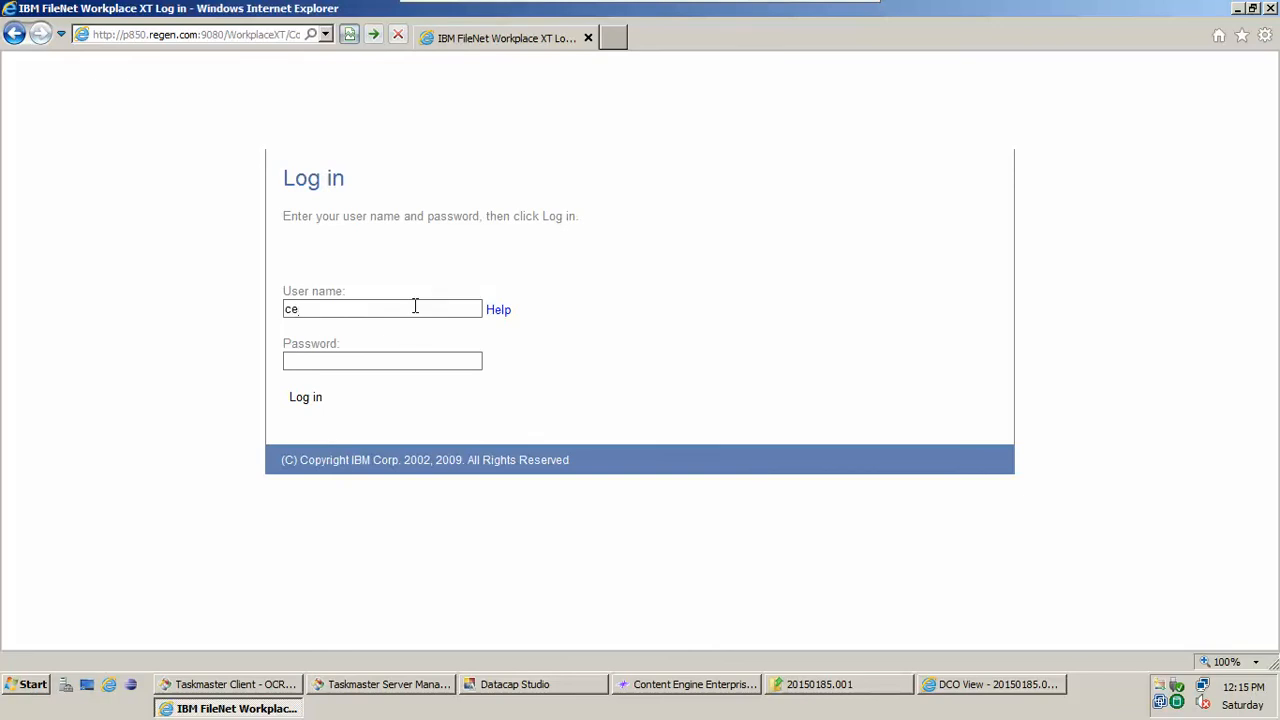
type("dmin")
left_click(306, 397)
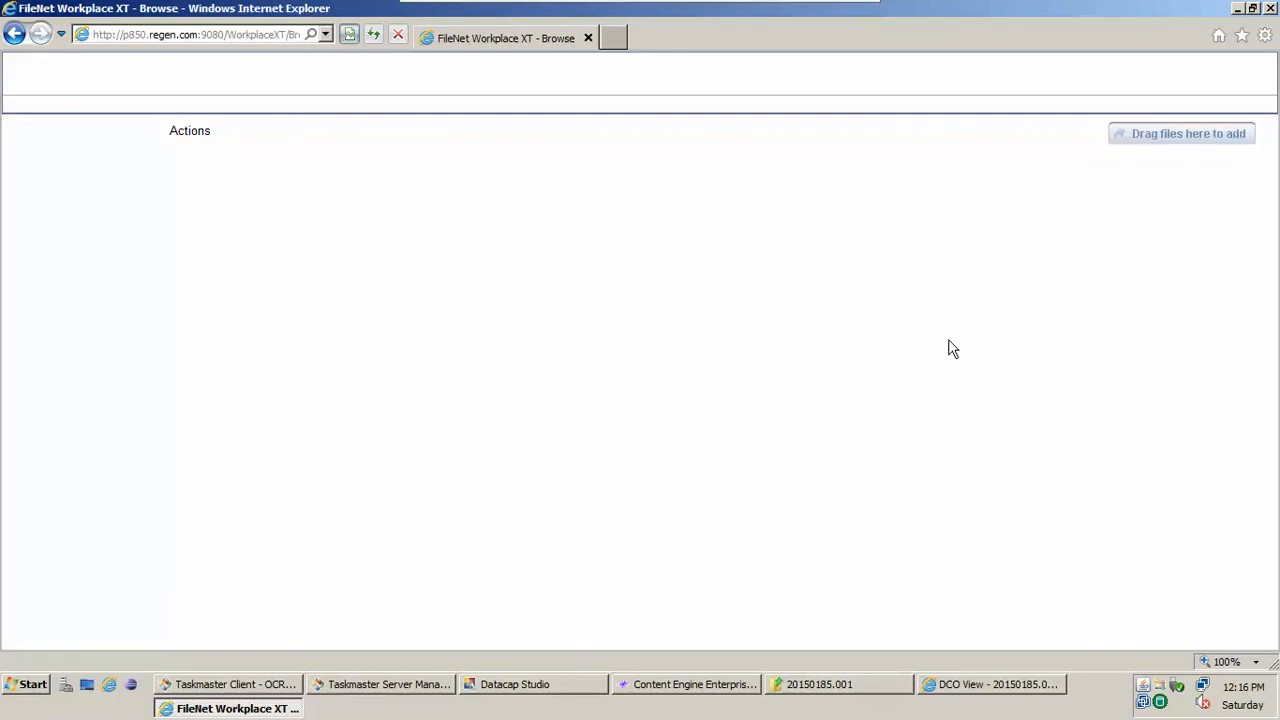
Step: Open the exported document's tm000001 image in Paint and try several zoom levels
left_click(1238, 8)
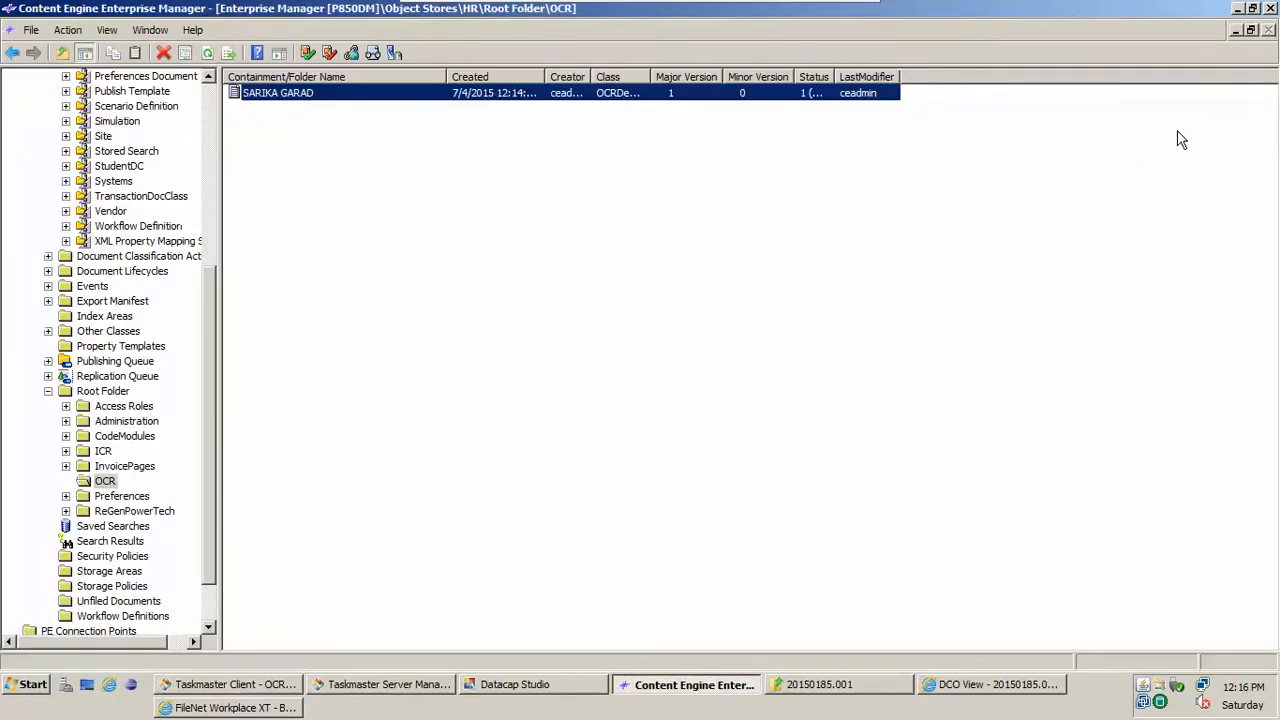
left_click(512, 226)
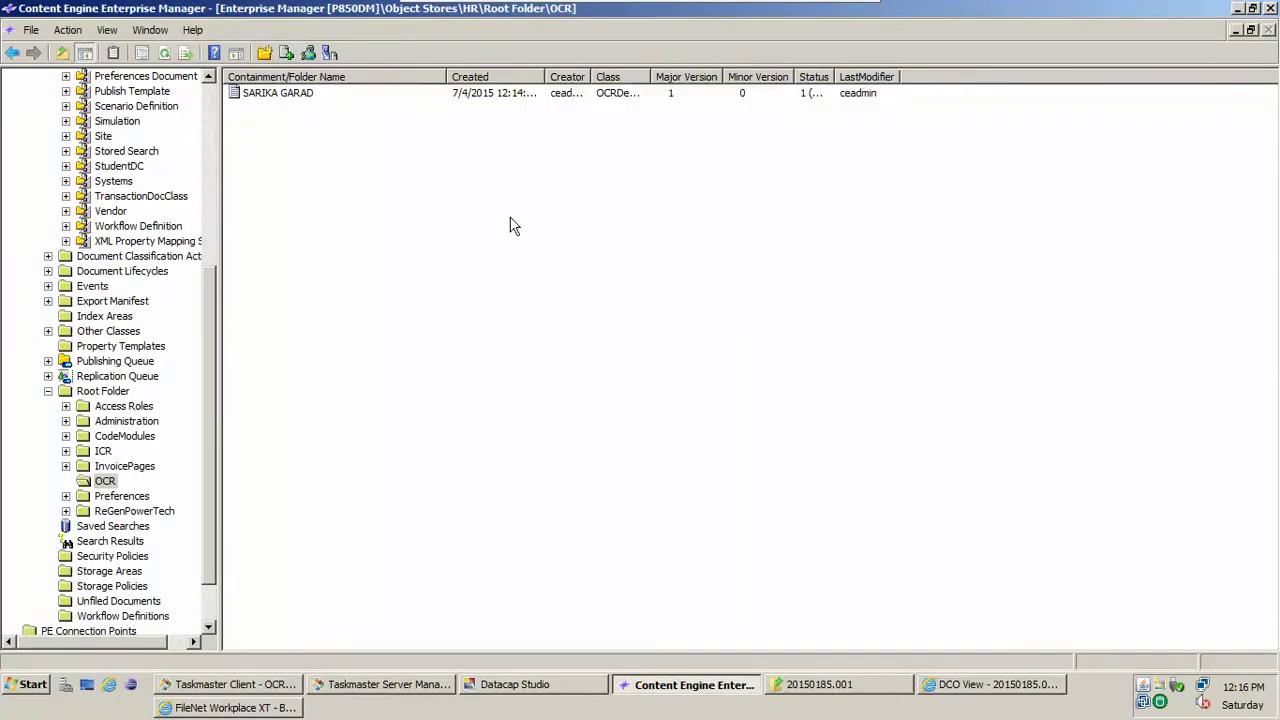
double_click(280, 93)
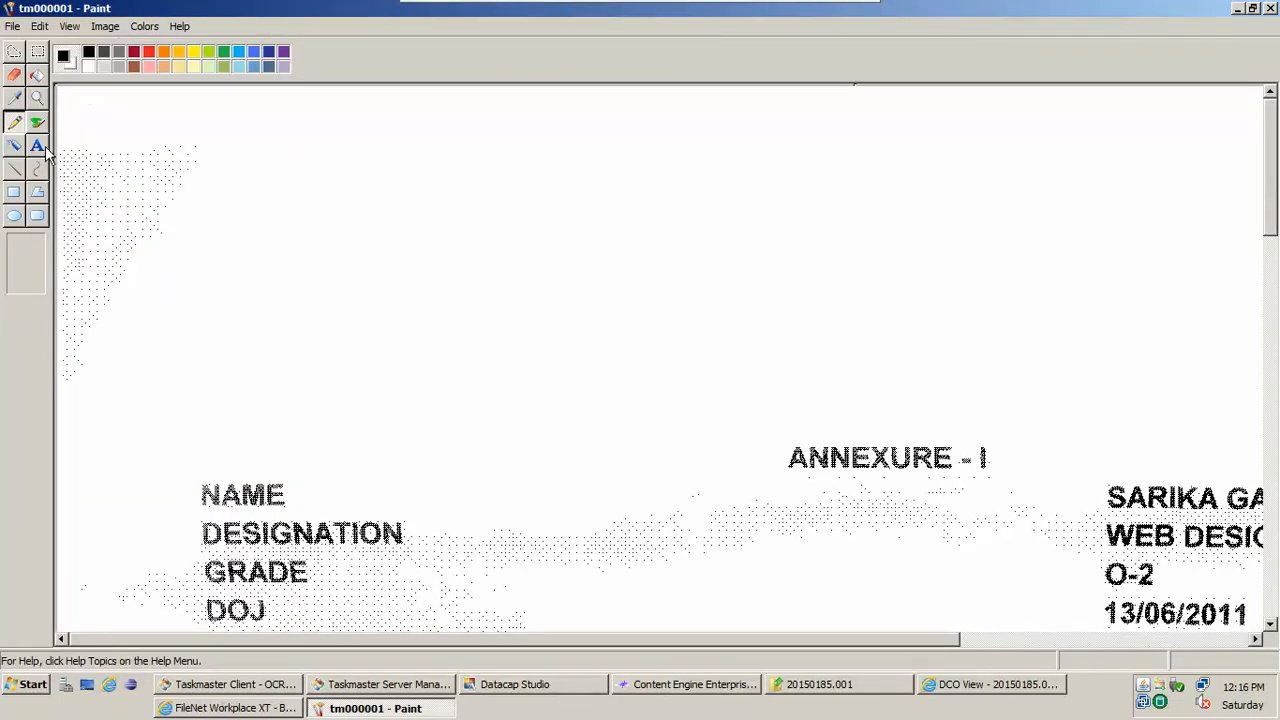
left_click(37, 98)
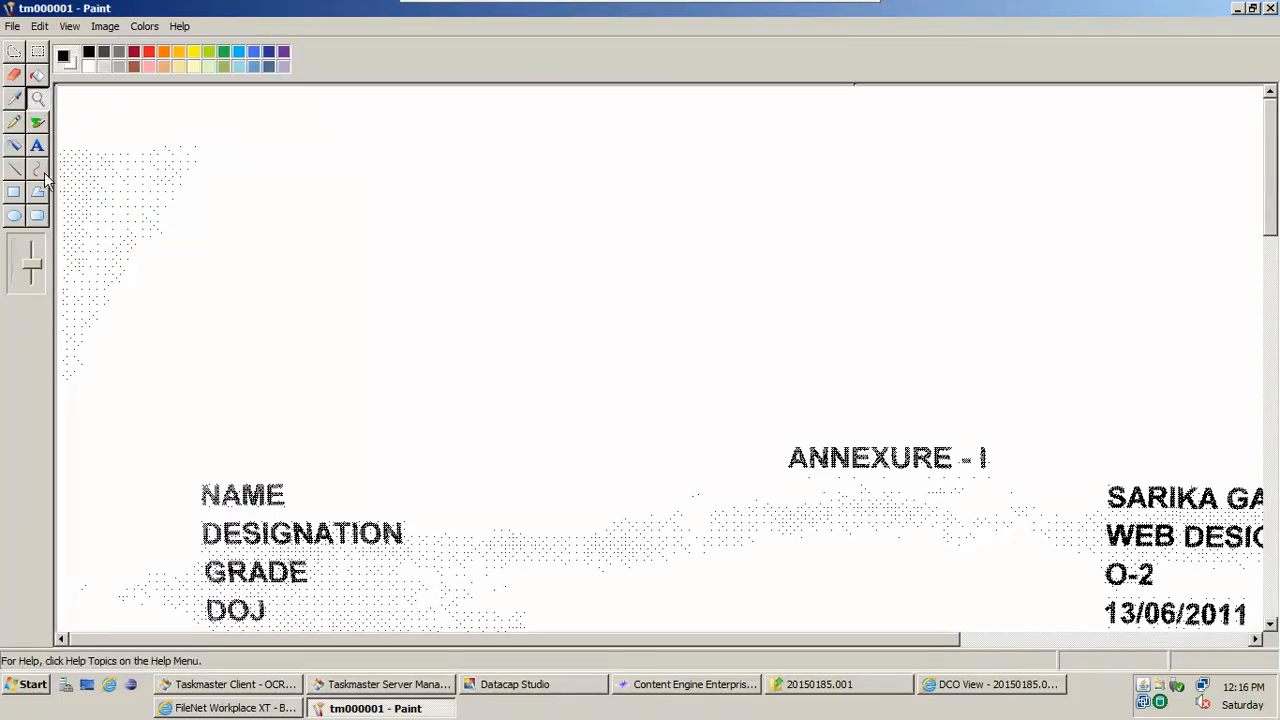
left_click(35, 258)
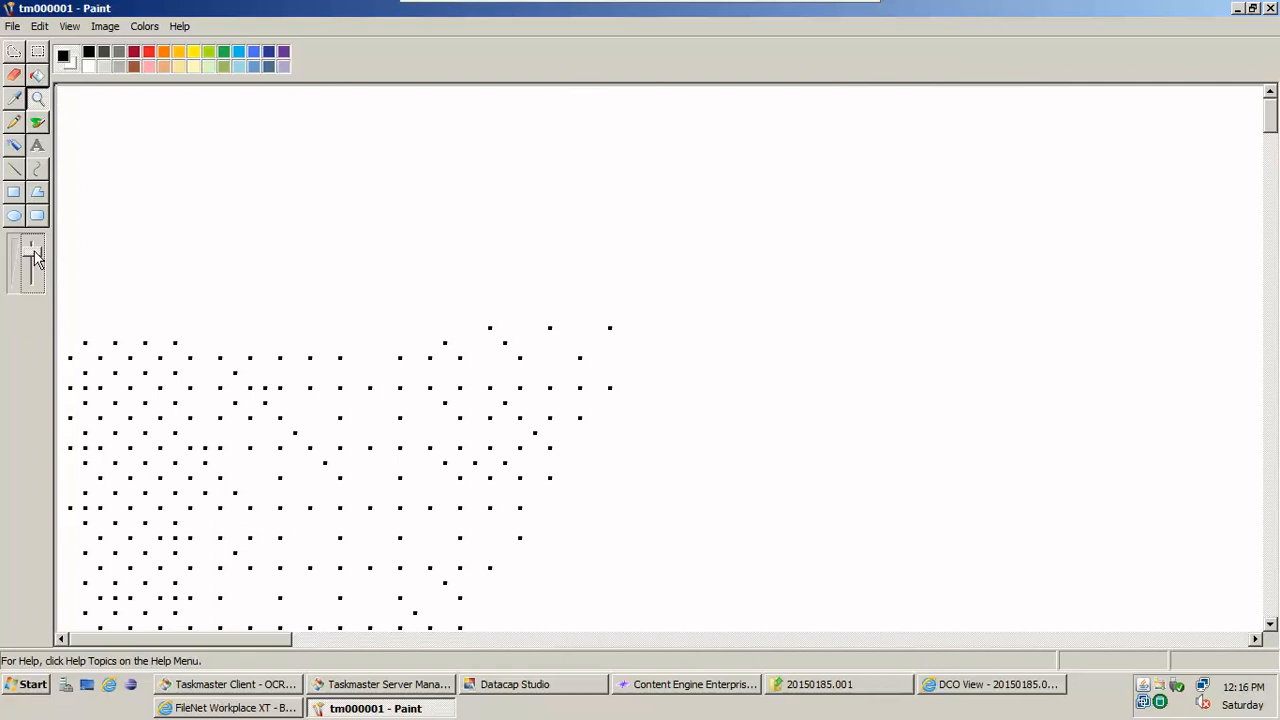
left_click(33, 248)
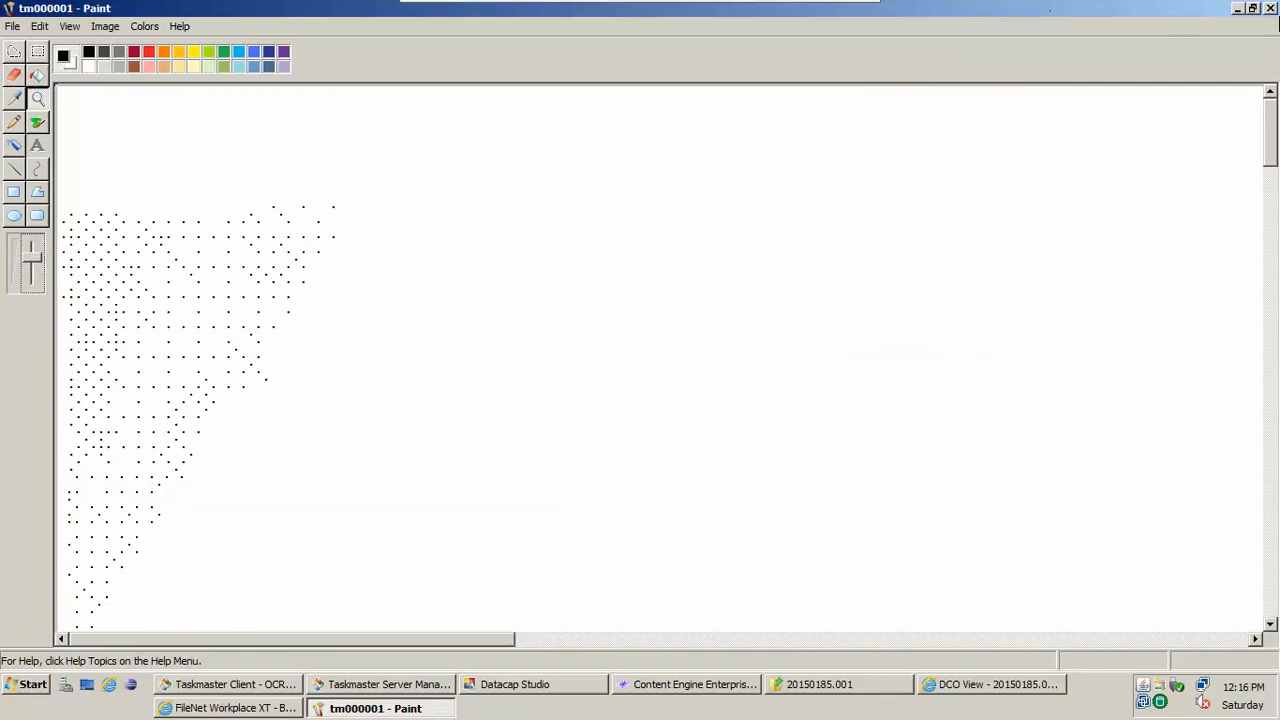
left_click(1254, 8)
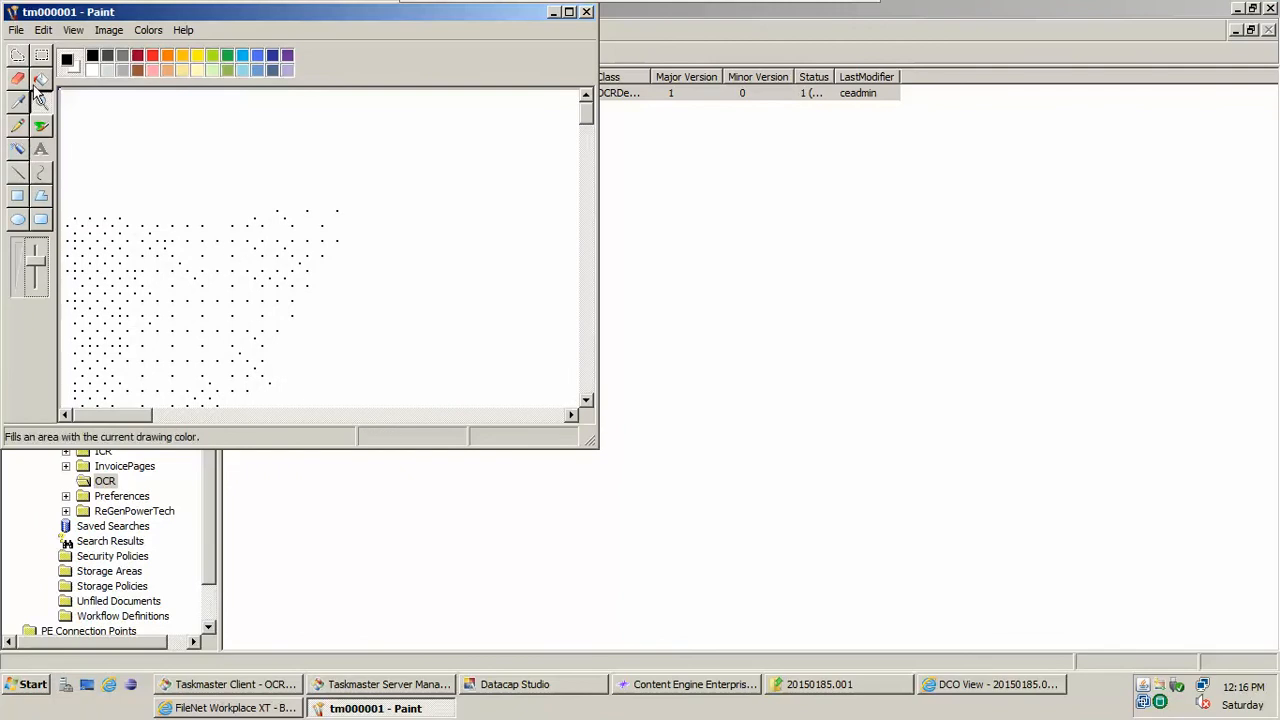
left_click(19, 57)
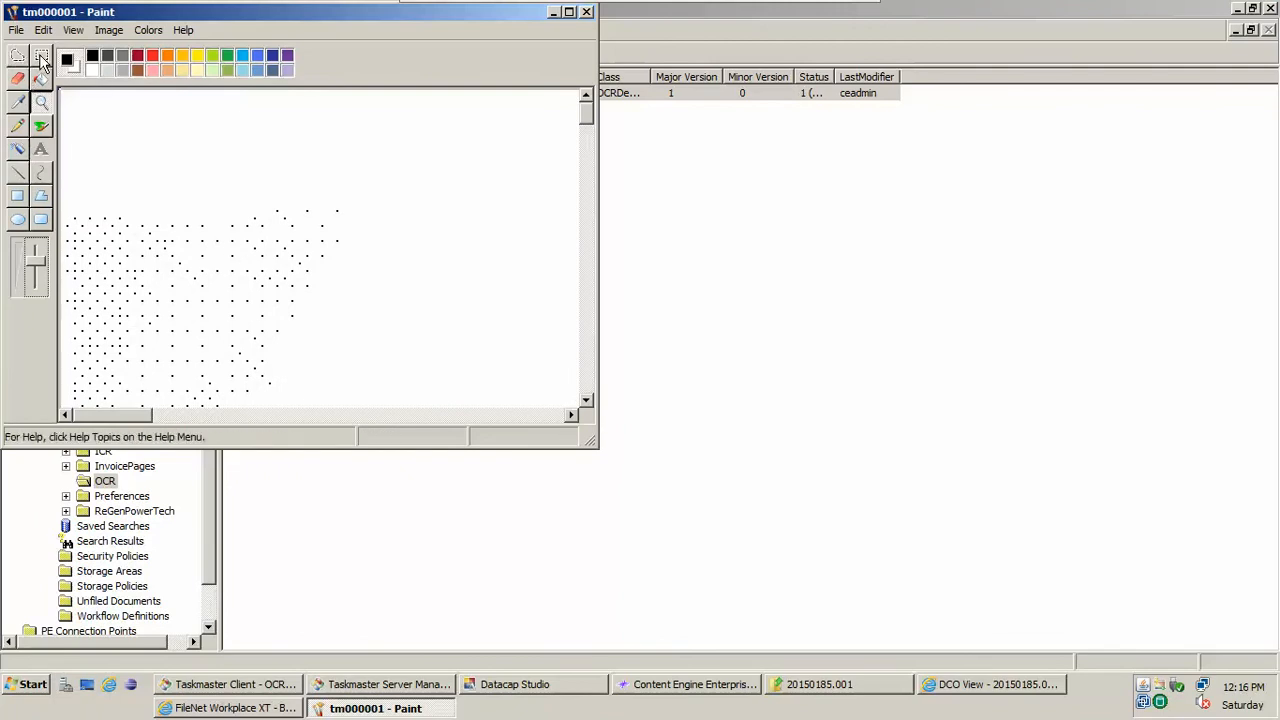
left_click(37, 258)
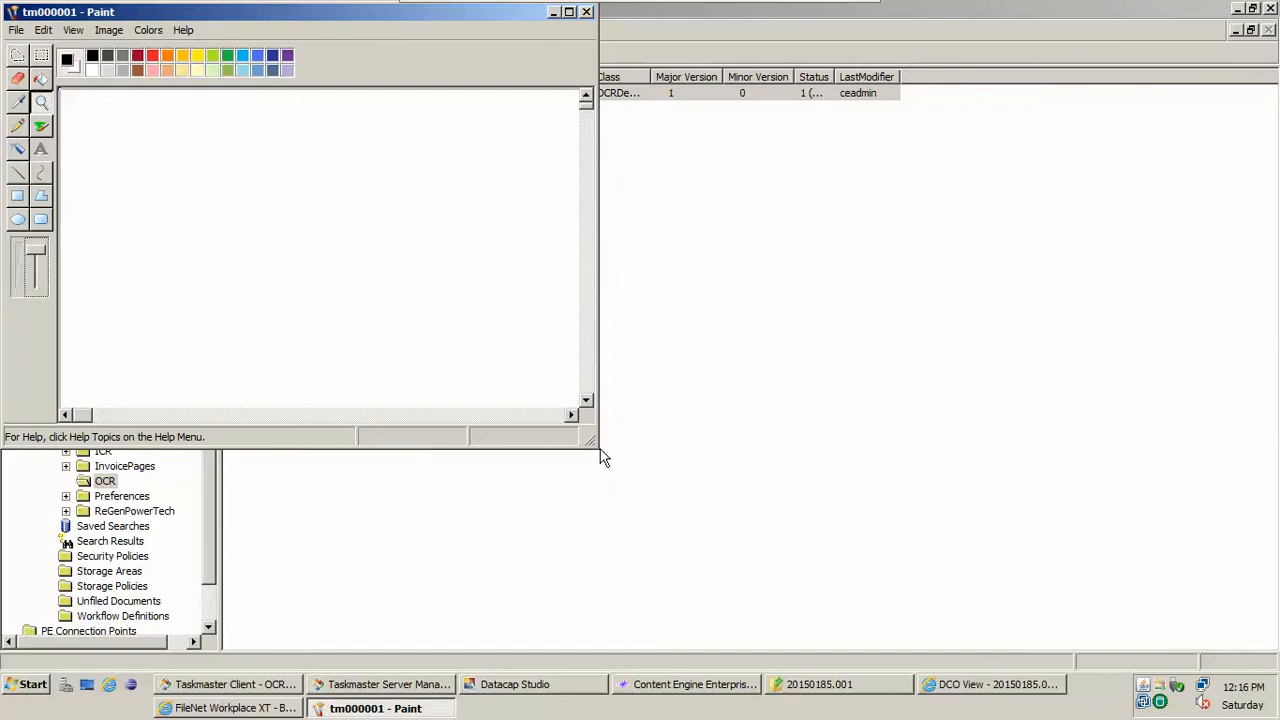
Step: Reopen the image maximised to show the salary annexure with name and designation
left_click_drag(593, 443, 1052, 584)
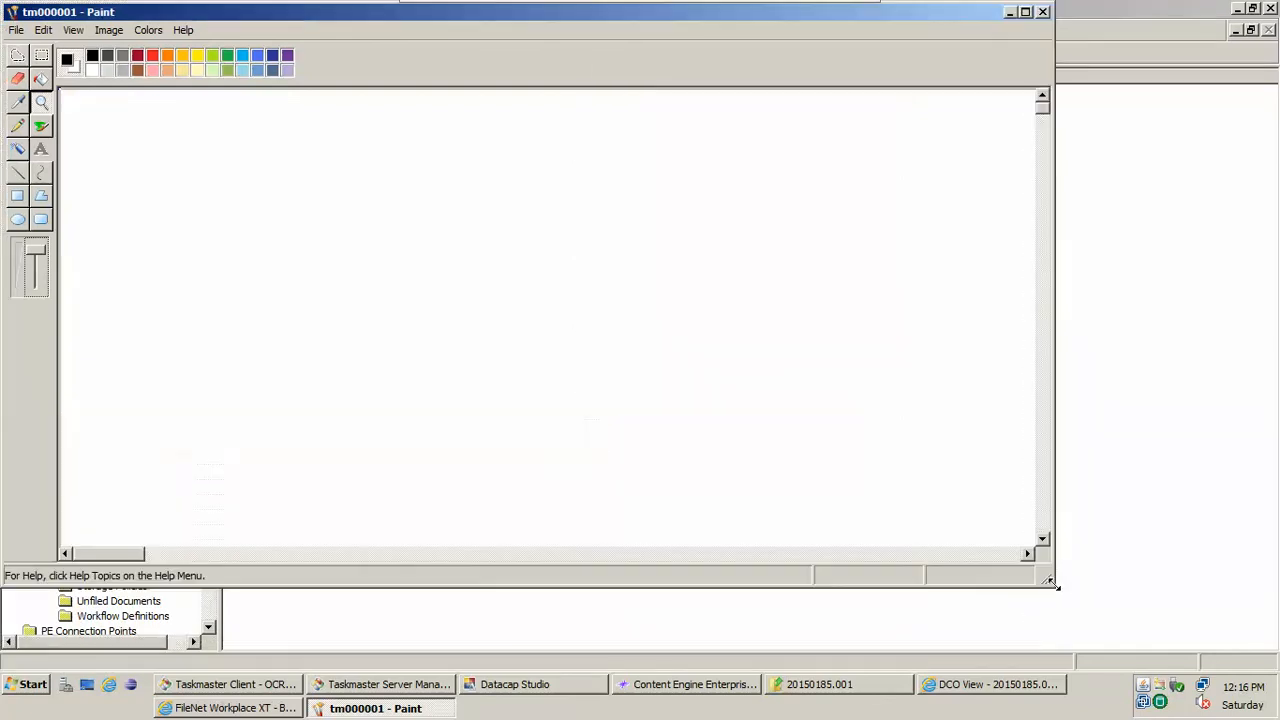
left_click(410, 177)
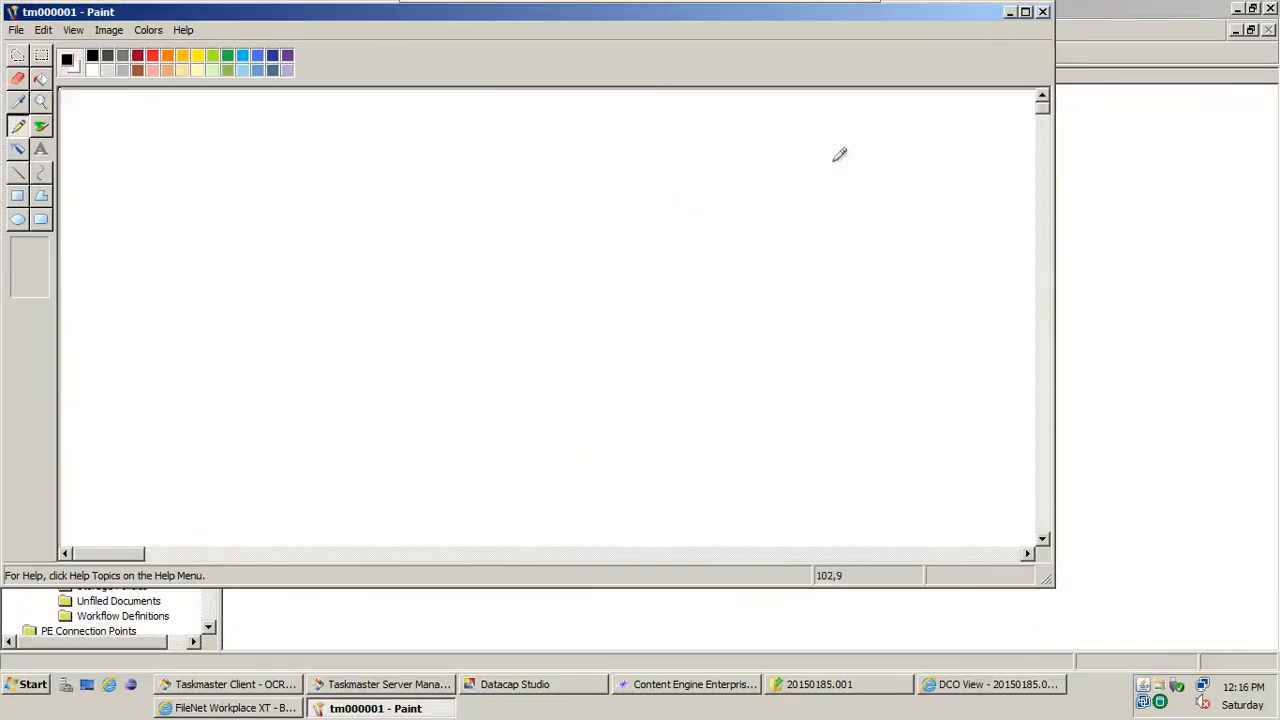
left_click(1043, 12)
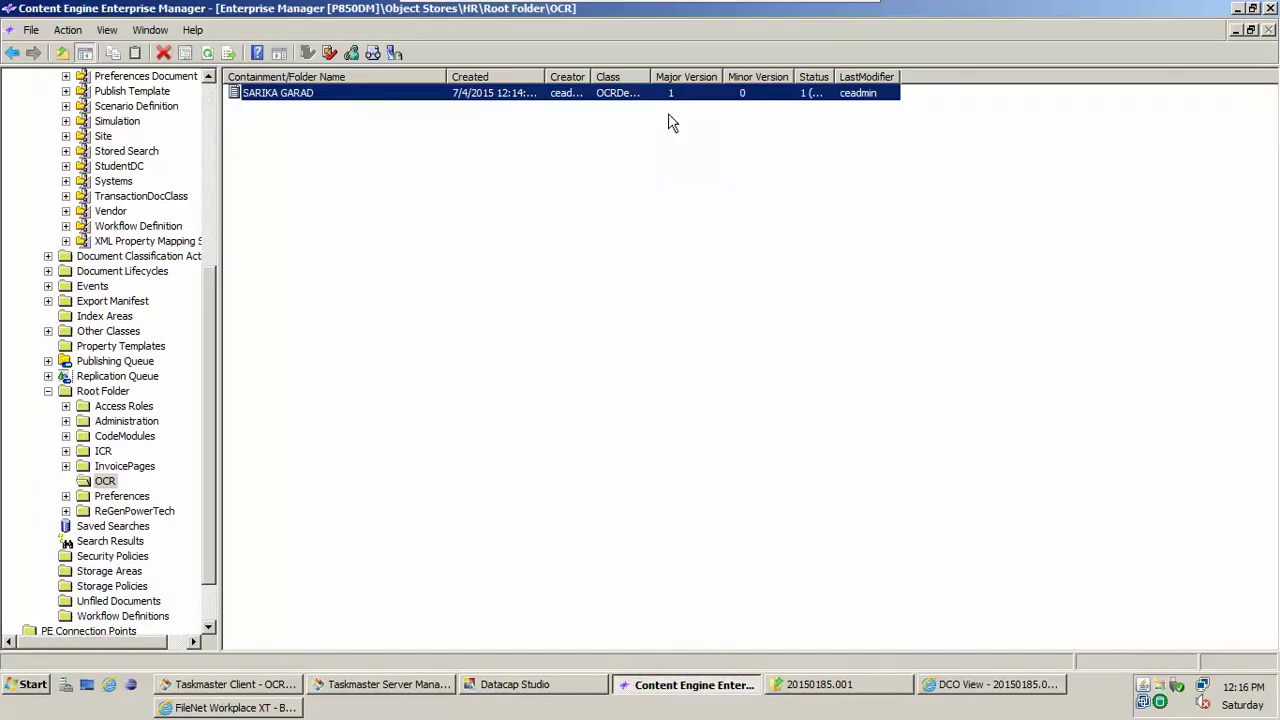
double_click(330, 100)
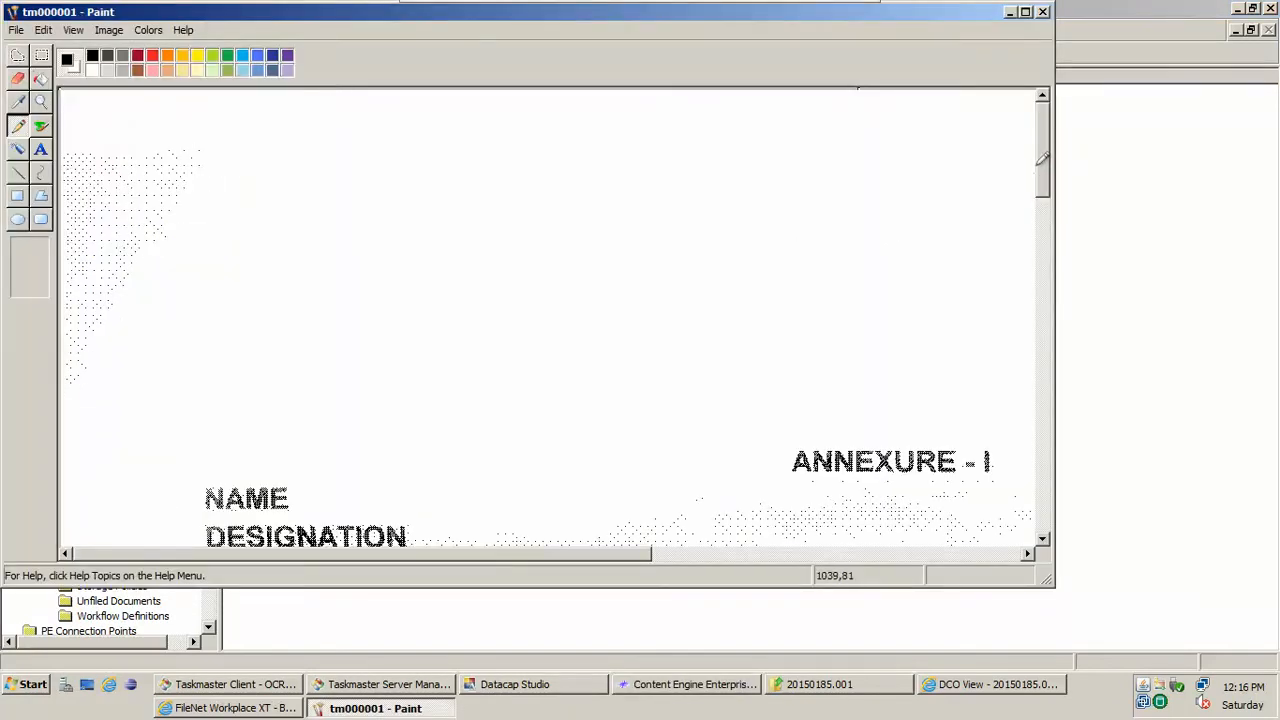
left_click(1026, 12)
left_click_drag(1272, 220, 1272, 535)
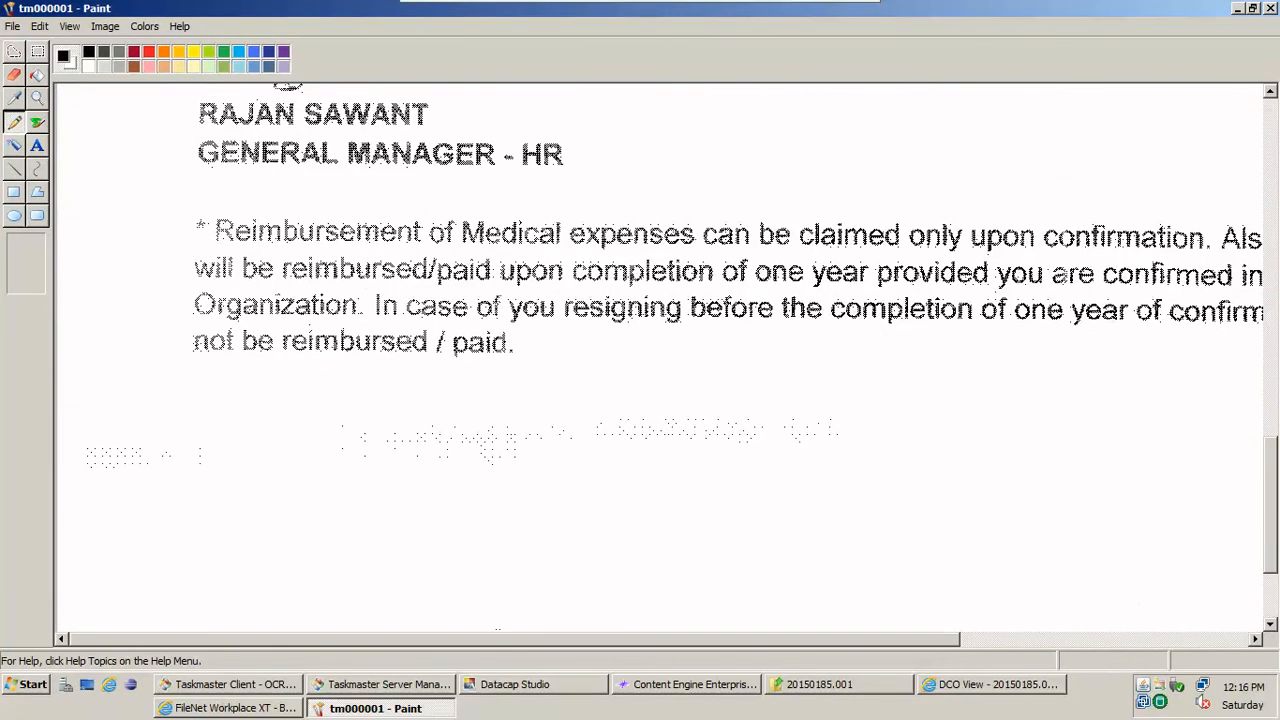
left_click_drag(712, 640, 860, 640)
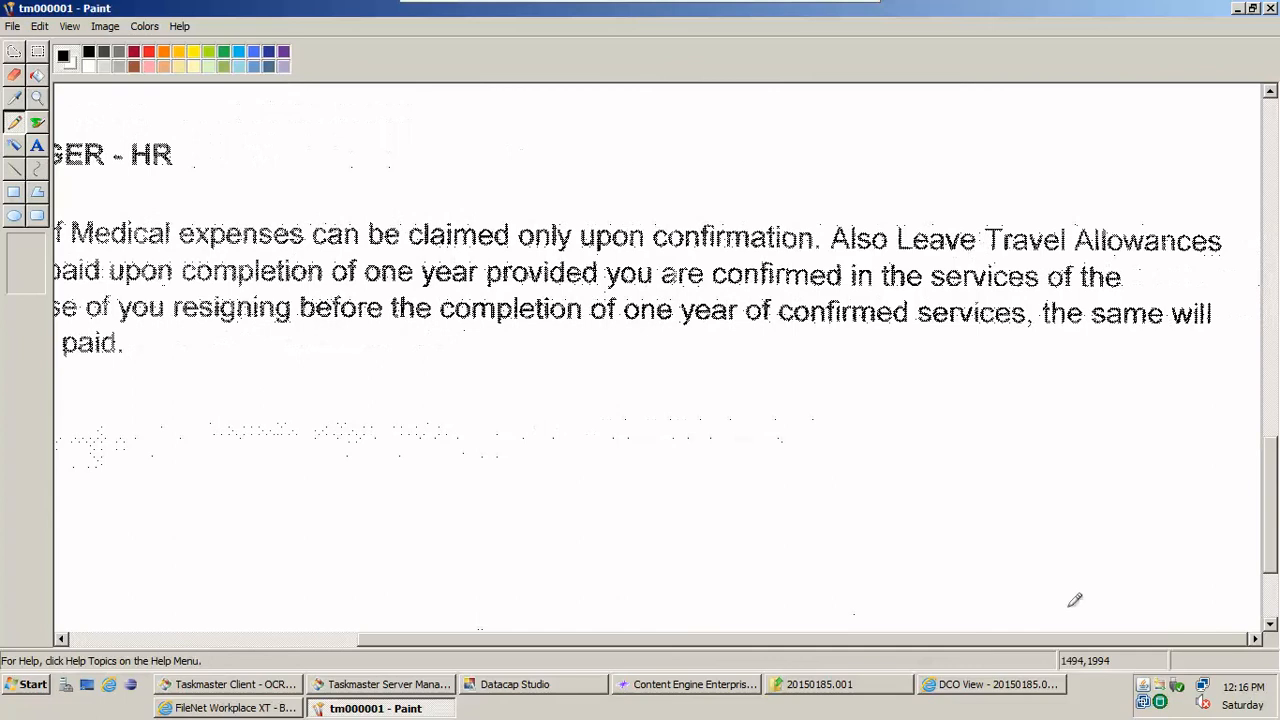
left_click_drag(1273, 445, 1273, 175)
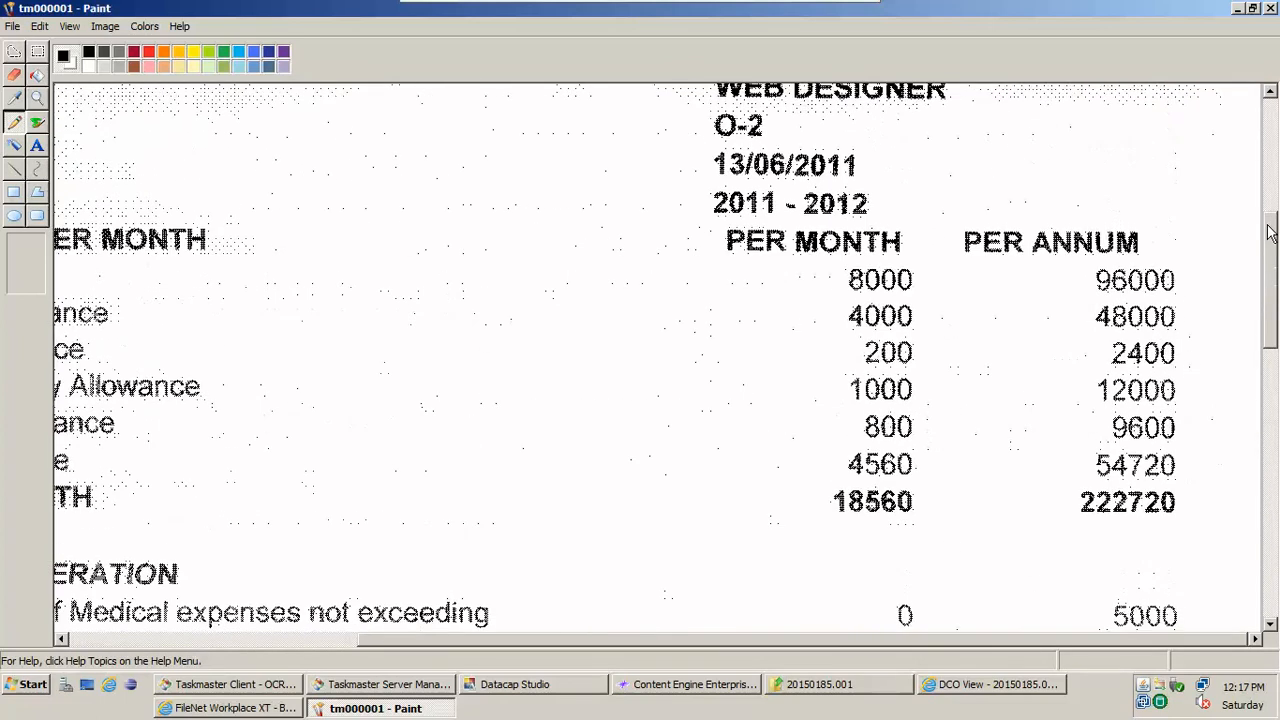